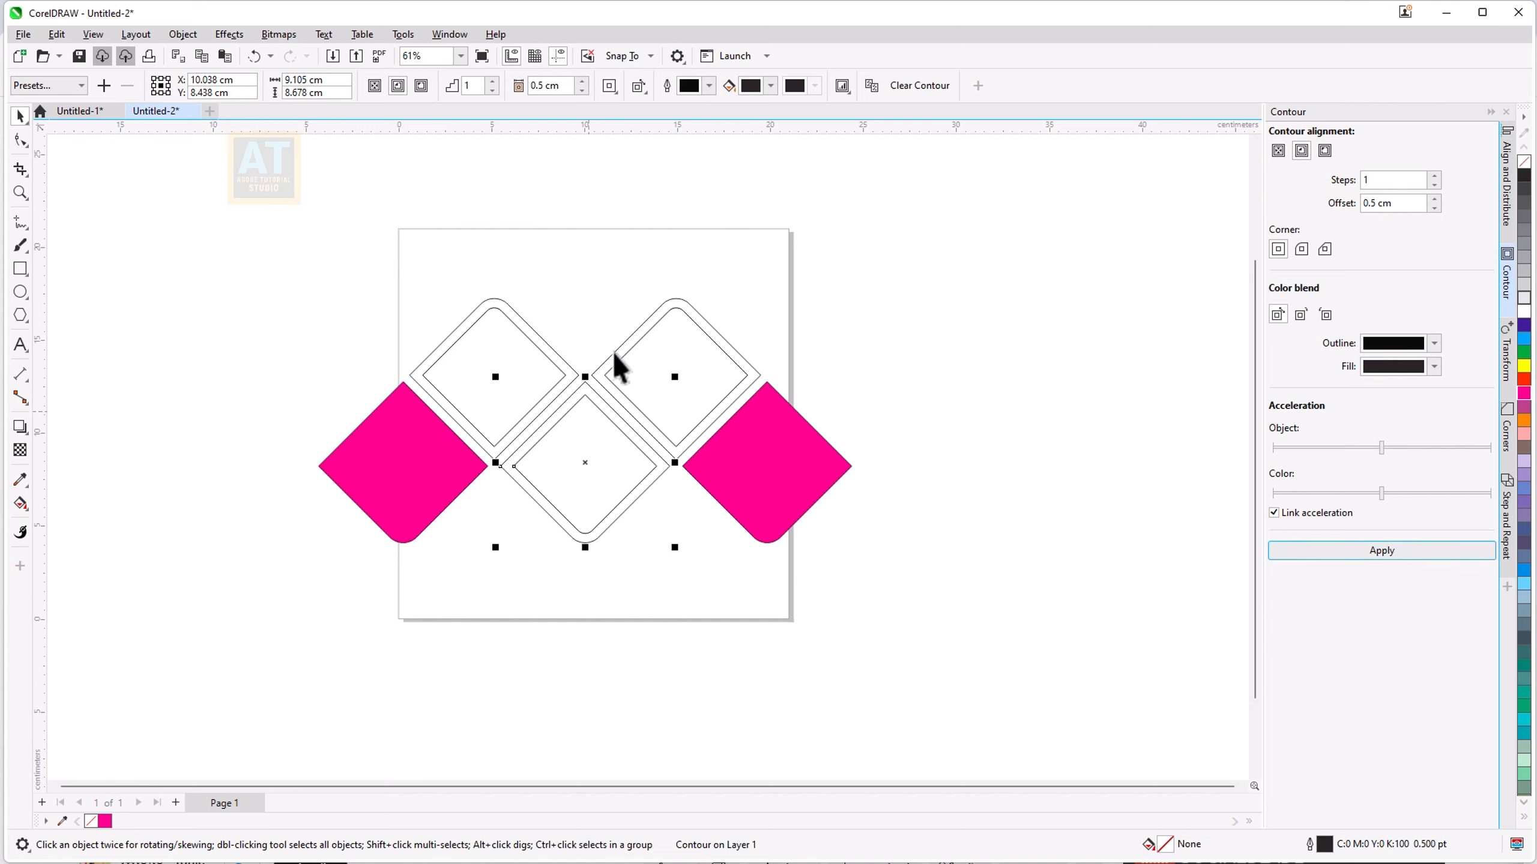
# Step: Break the contours apart on the upper-left, upper-right and lower-middle unfilled diamonds
pyautogui.click(525, 333)
pyautogui.click(1494, 113)
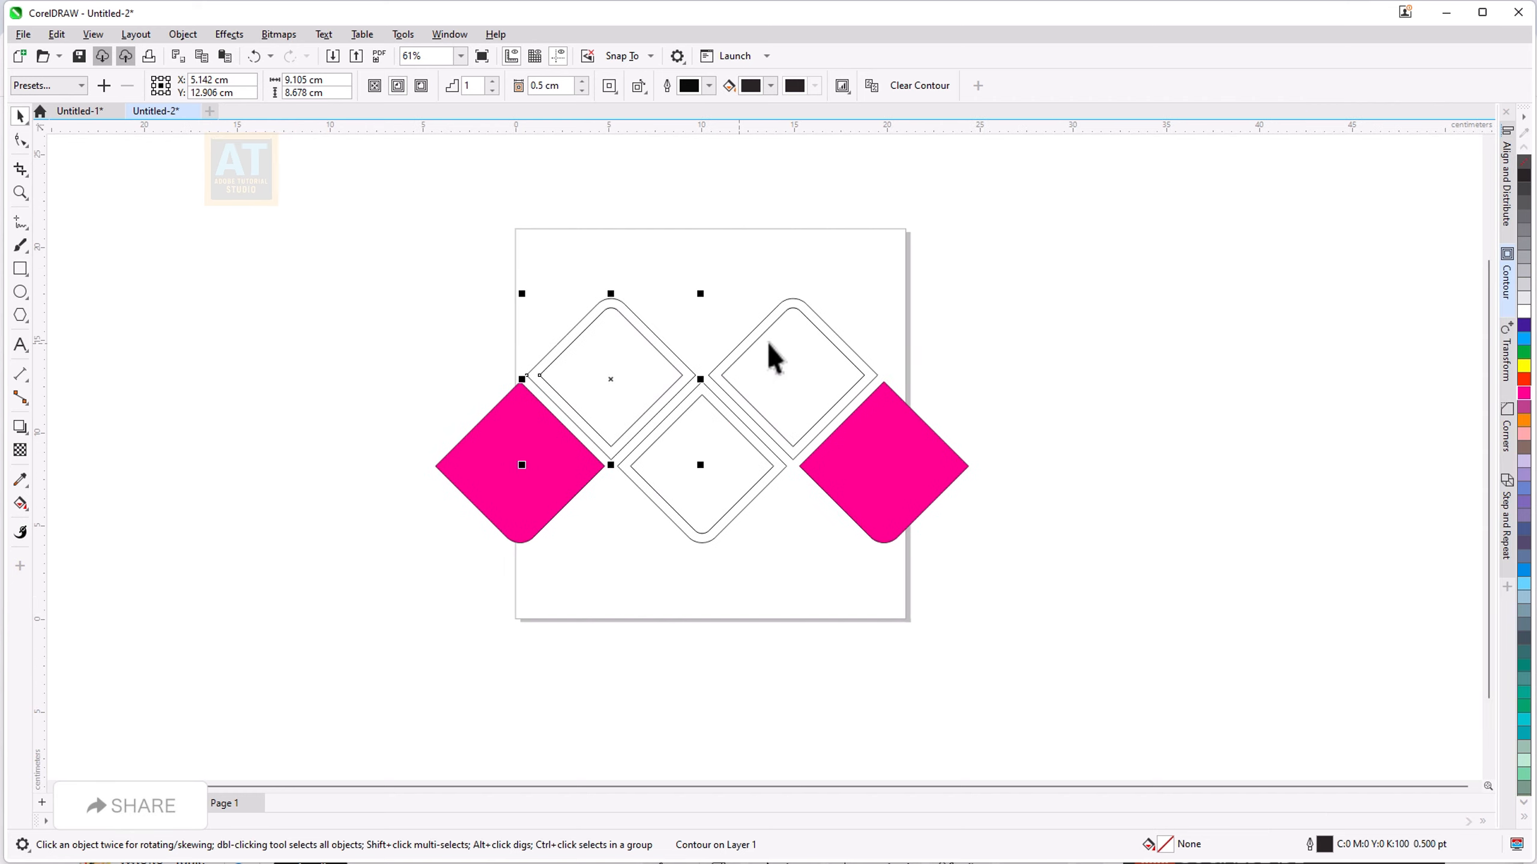
pyautogui.click(182, 34)
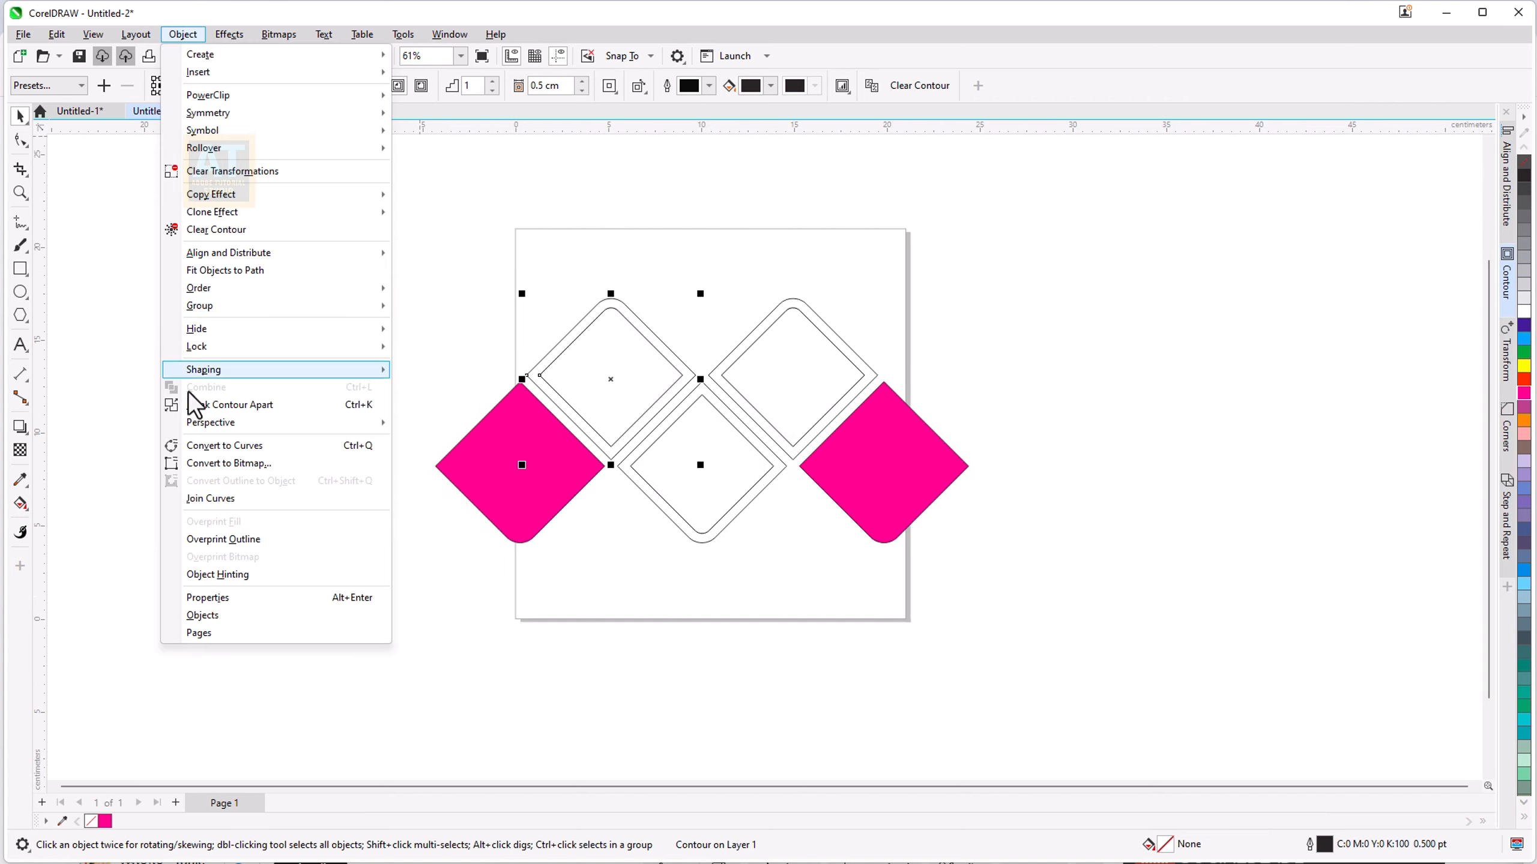
pyautogui.click(194, 405)
pyautogui.click(782, 354)
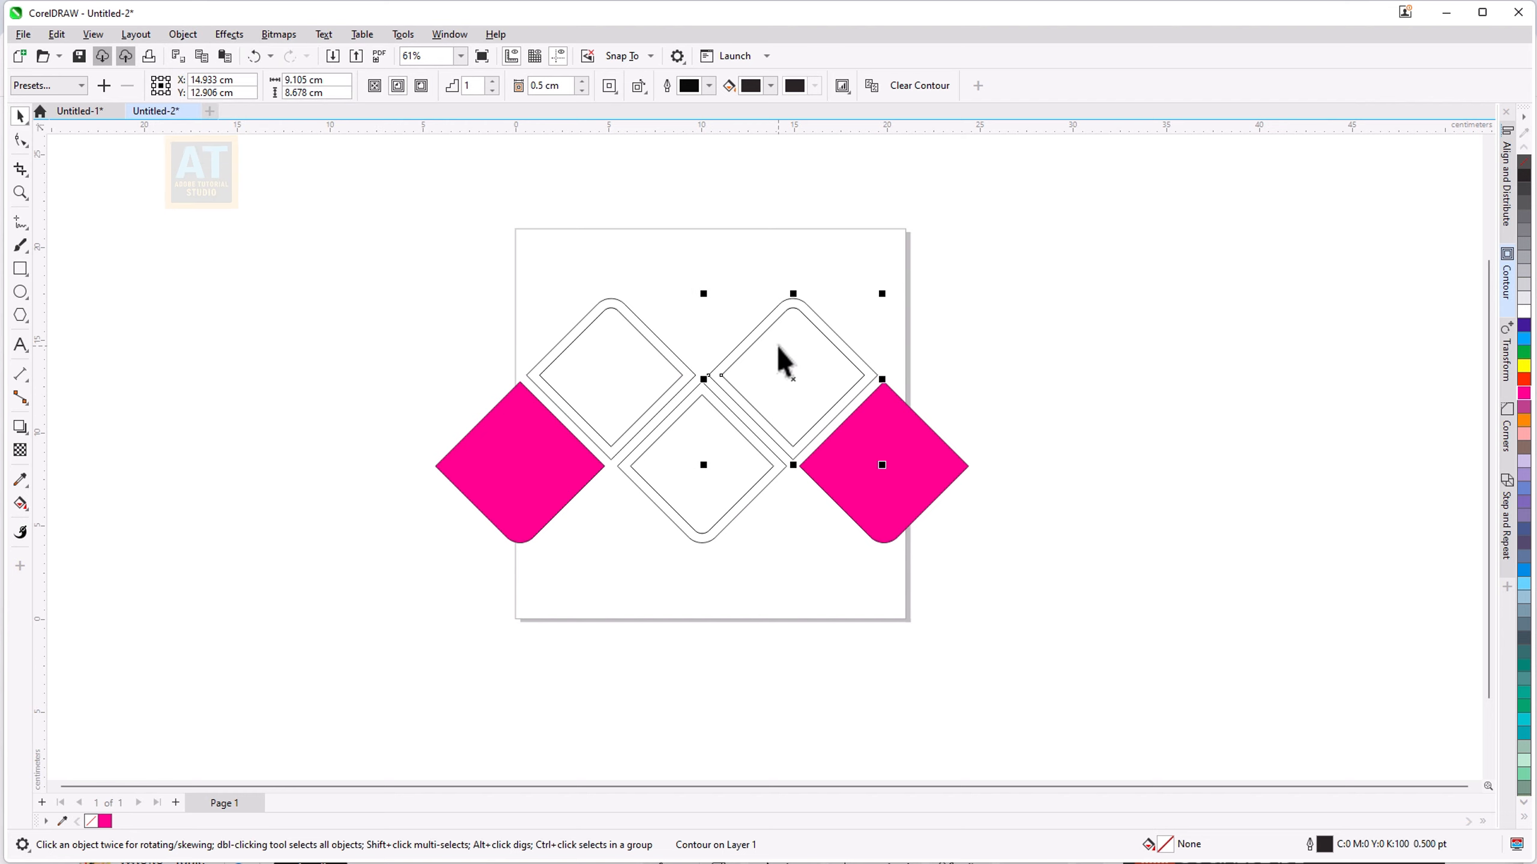
pyautogui.click(183, 35)
pyautogui.click(200, 404)
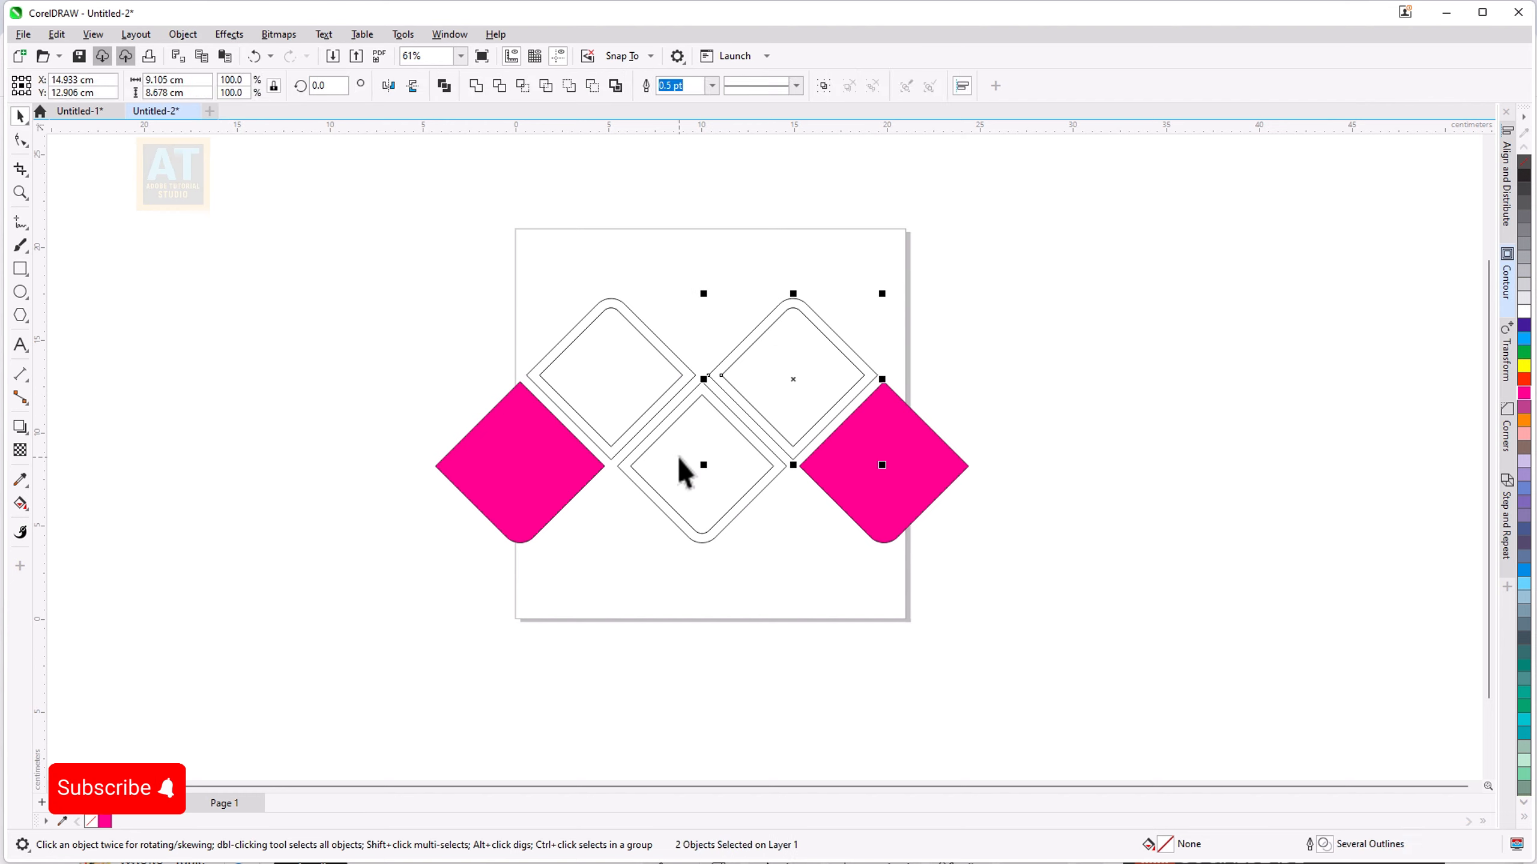
pyautogui.click(681, 463)
pyautogui.click(182, 34)
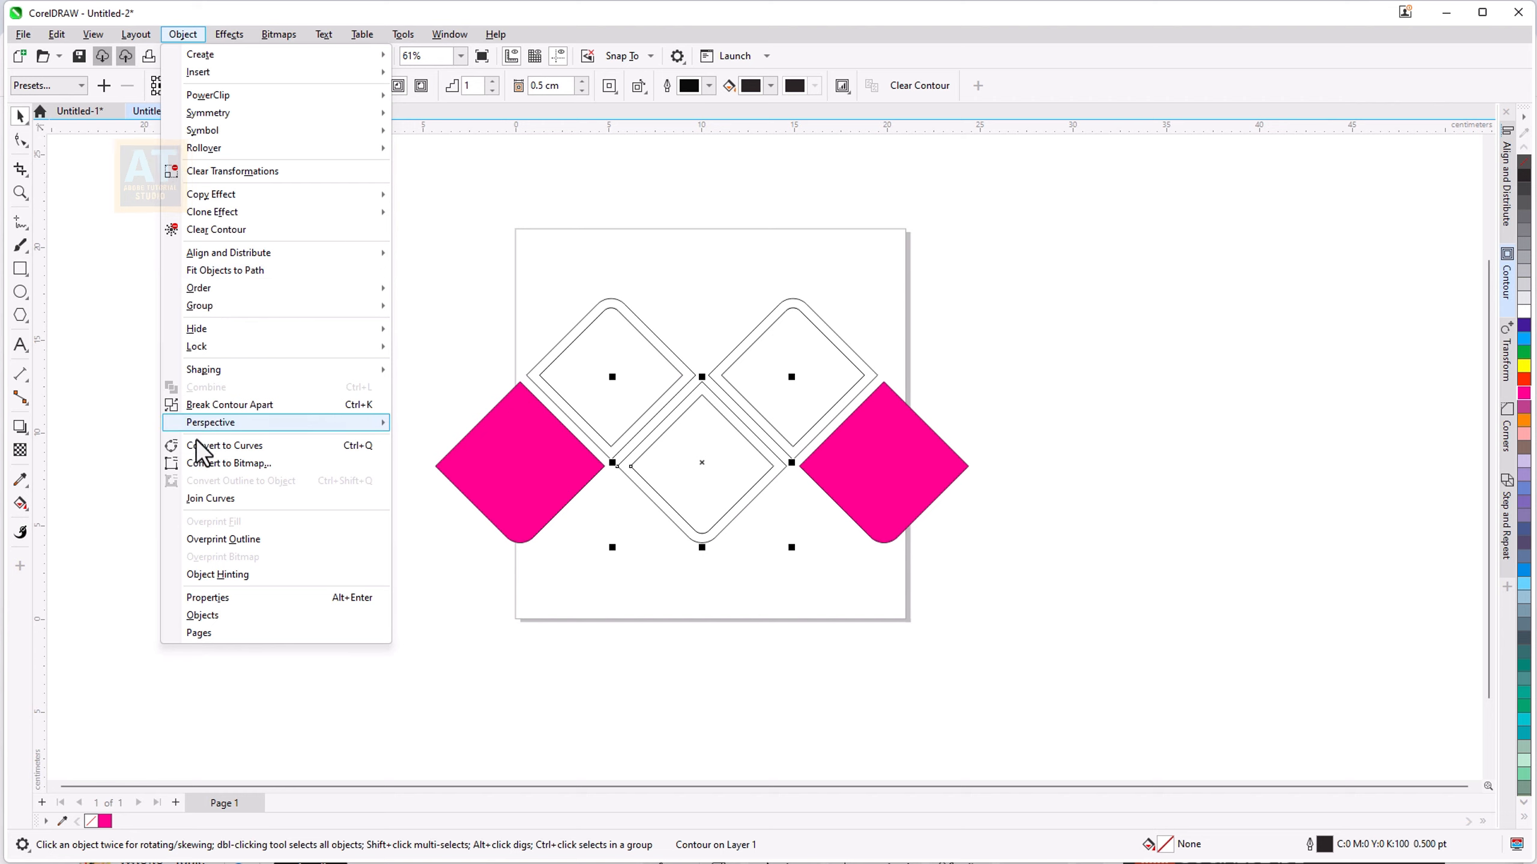
pyautogui.click(206, 405)
# Step: Fill the outer shapes of the three unfilled diamonds with white
pyautogui.click(620, 301)
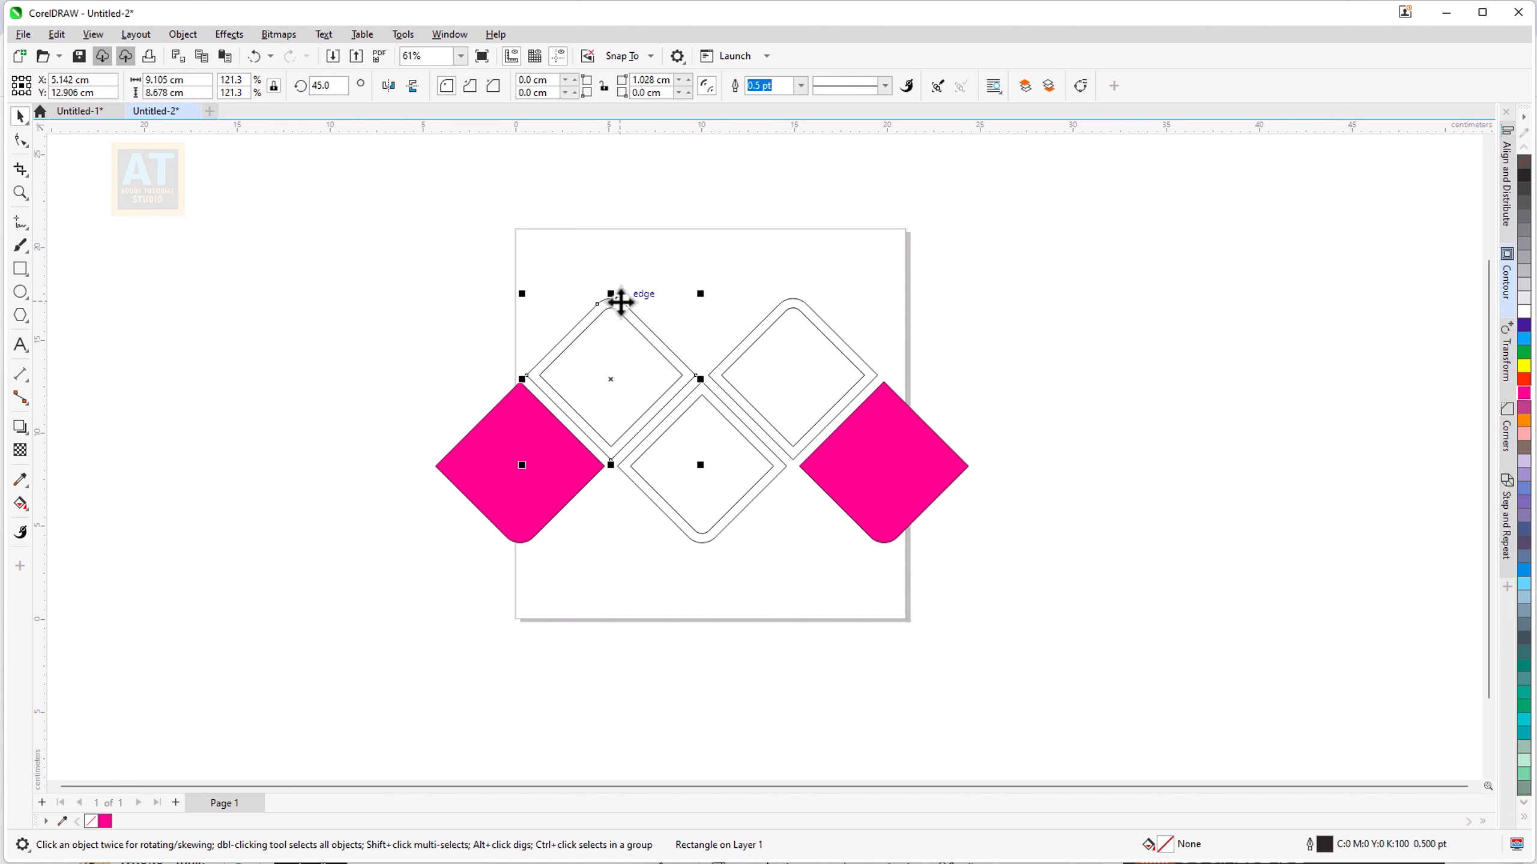
pyautogui.keyDown('shift'); pyautogui.click(814, 305); pyautogui.keyUp('shift')
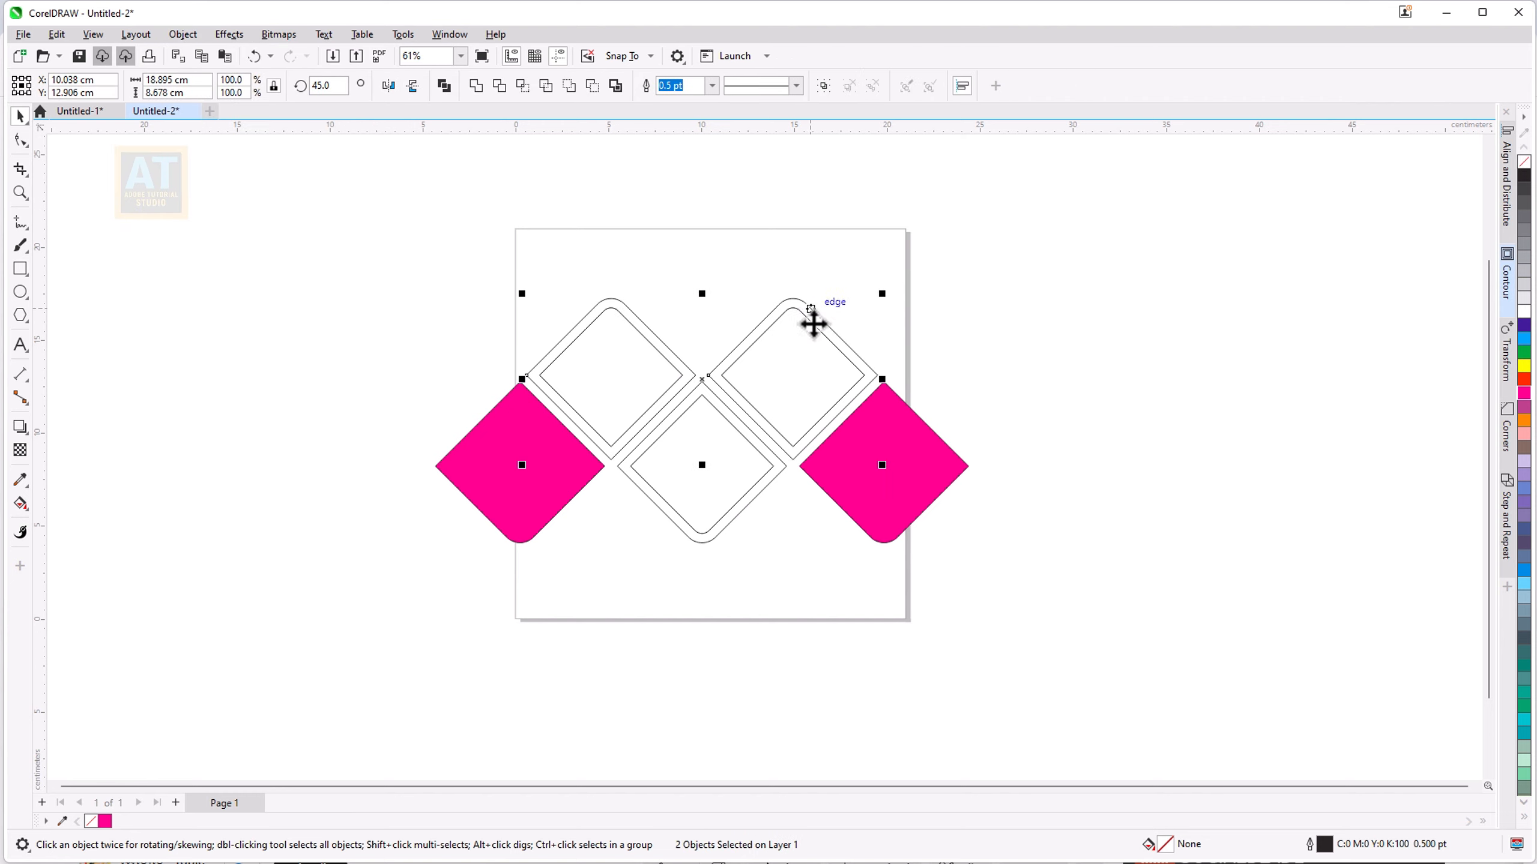
pyautogui.keyDown('shift'); pyautogui.click(749, 502); pyautogui.keyUp('shift')
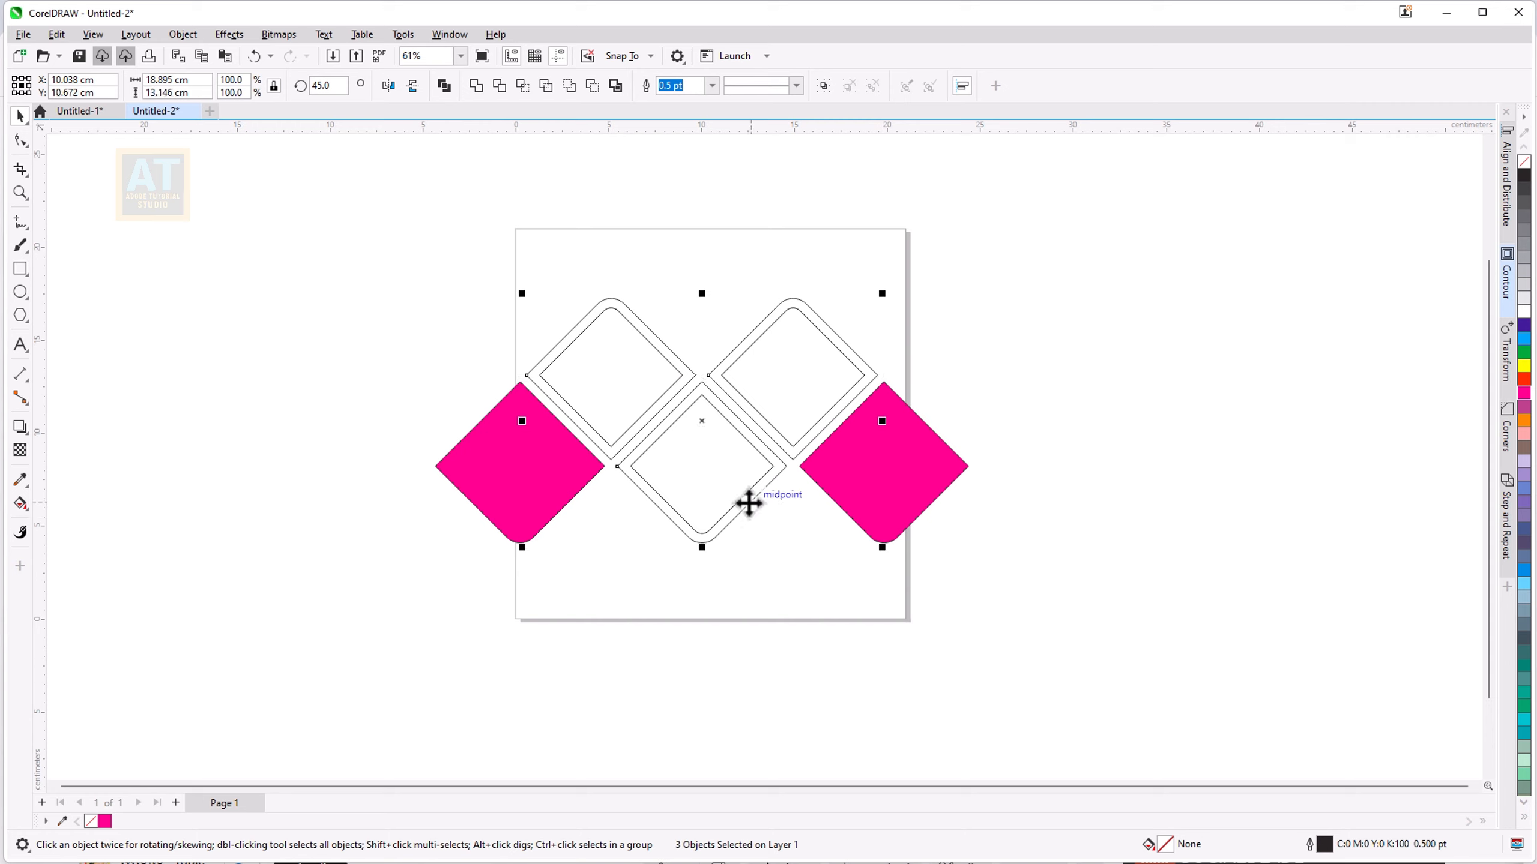
pyautogui.click(1523, 314)
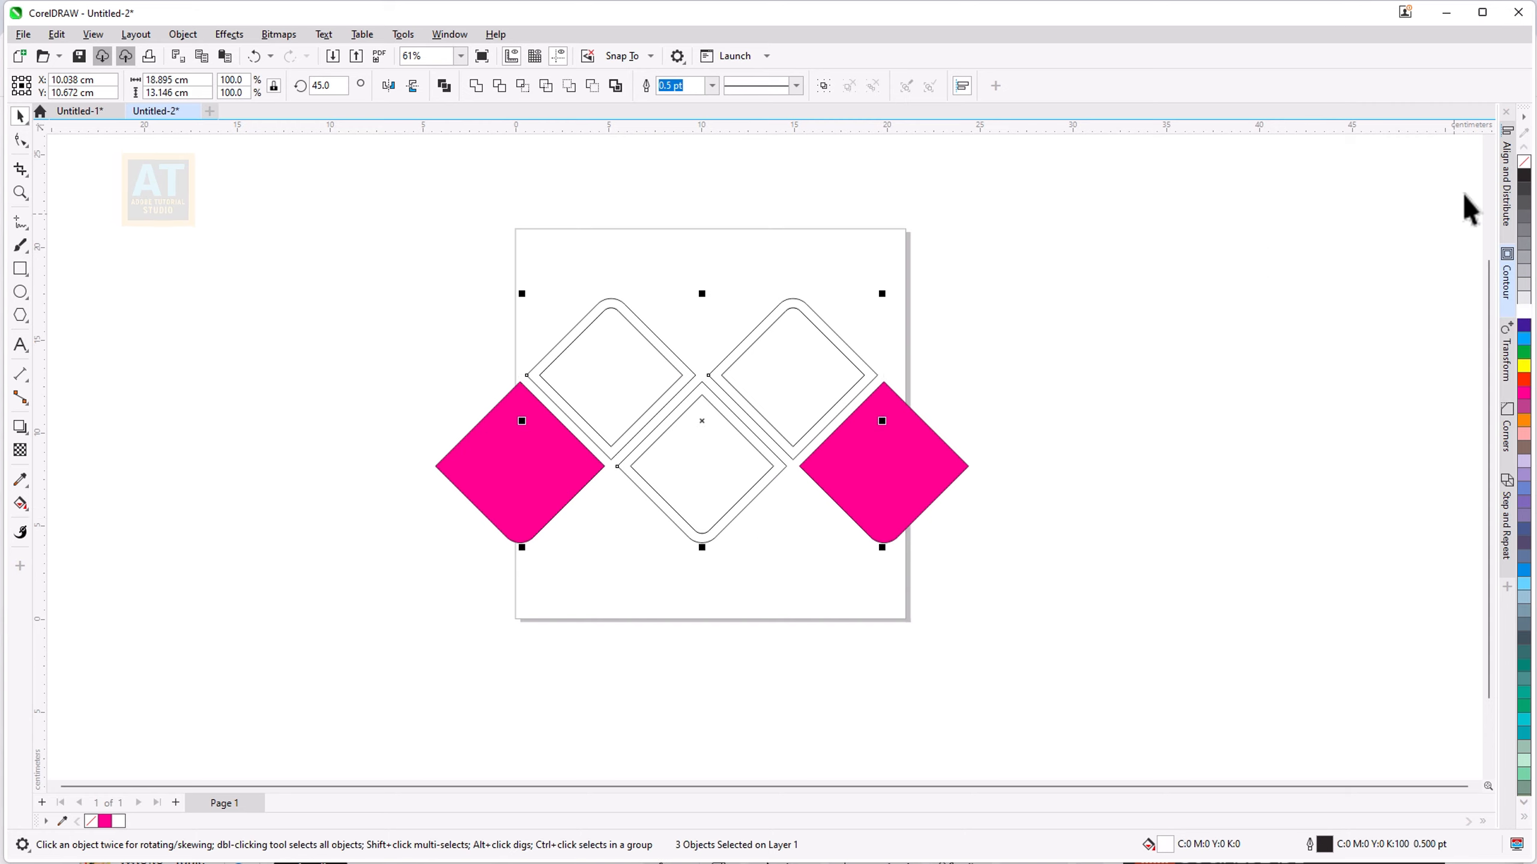
# Step: Add a drop shadow to the upper-left outer diamond, offset about 0.33 cm left and 0.3 cm down
pyautogui.click(644, 303)
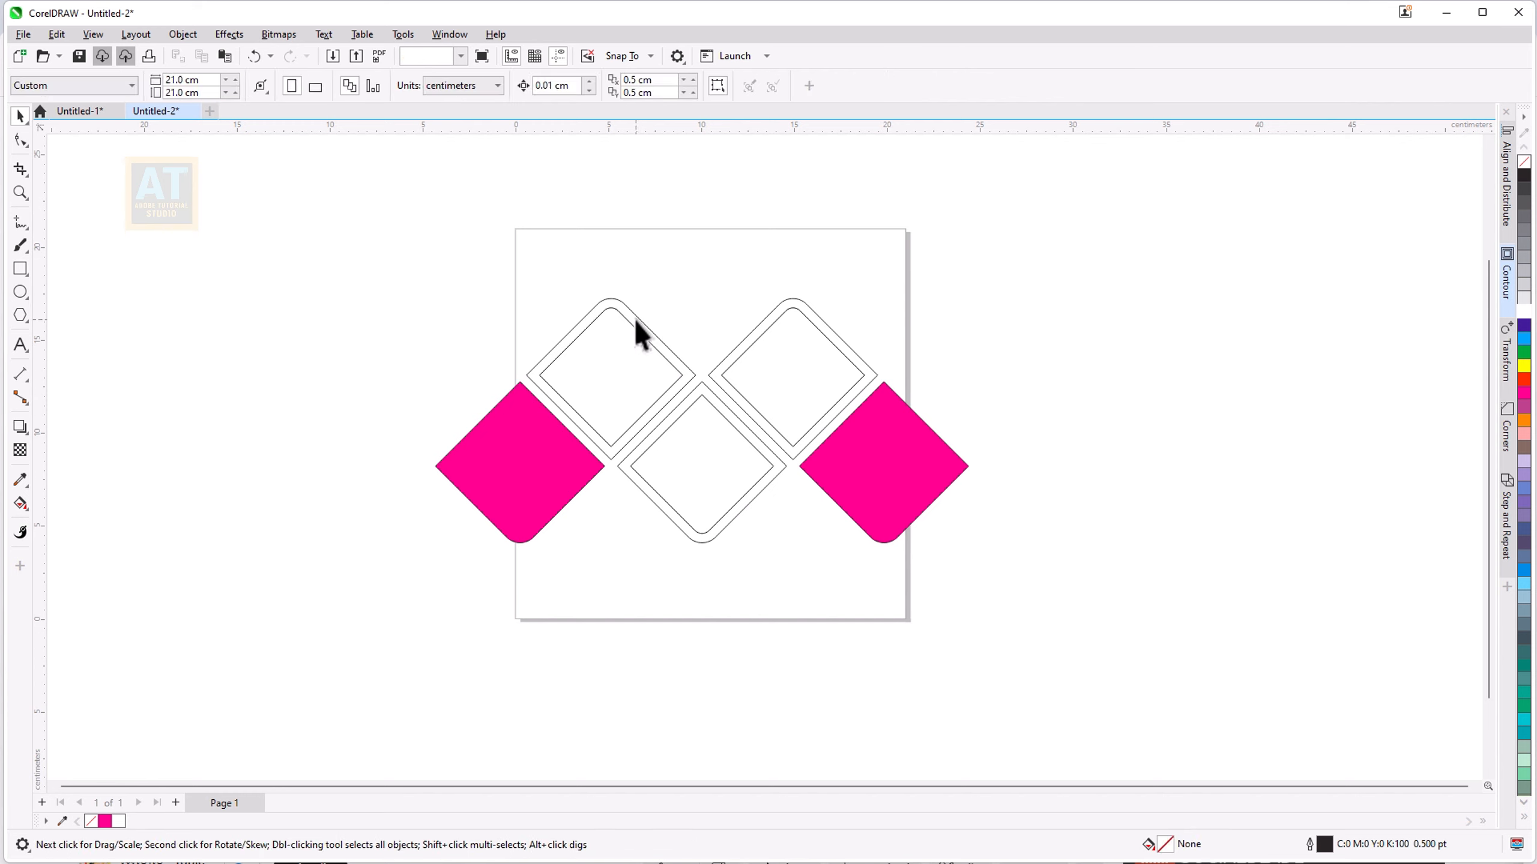
pyautogui.click(635, 319)
pyautogui.click(19, 428)
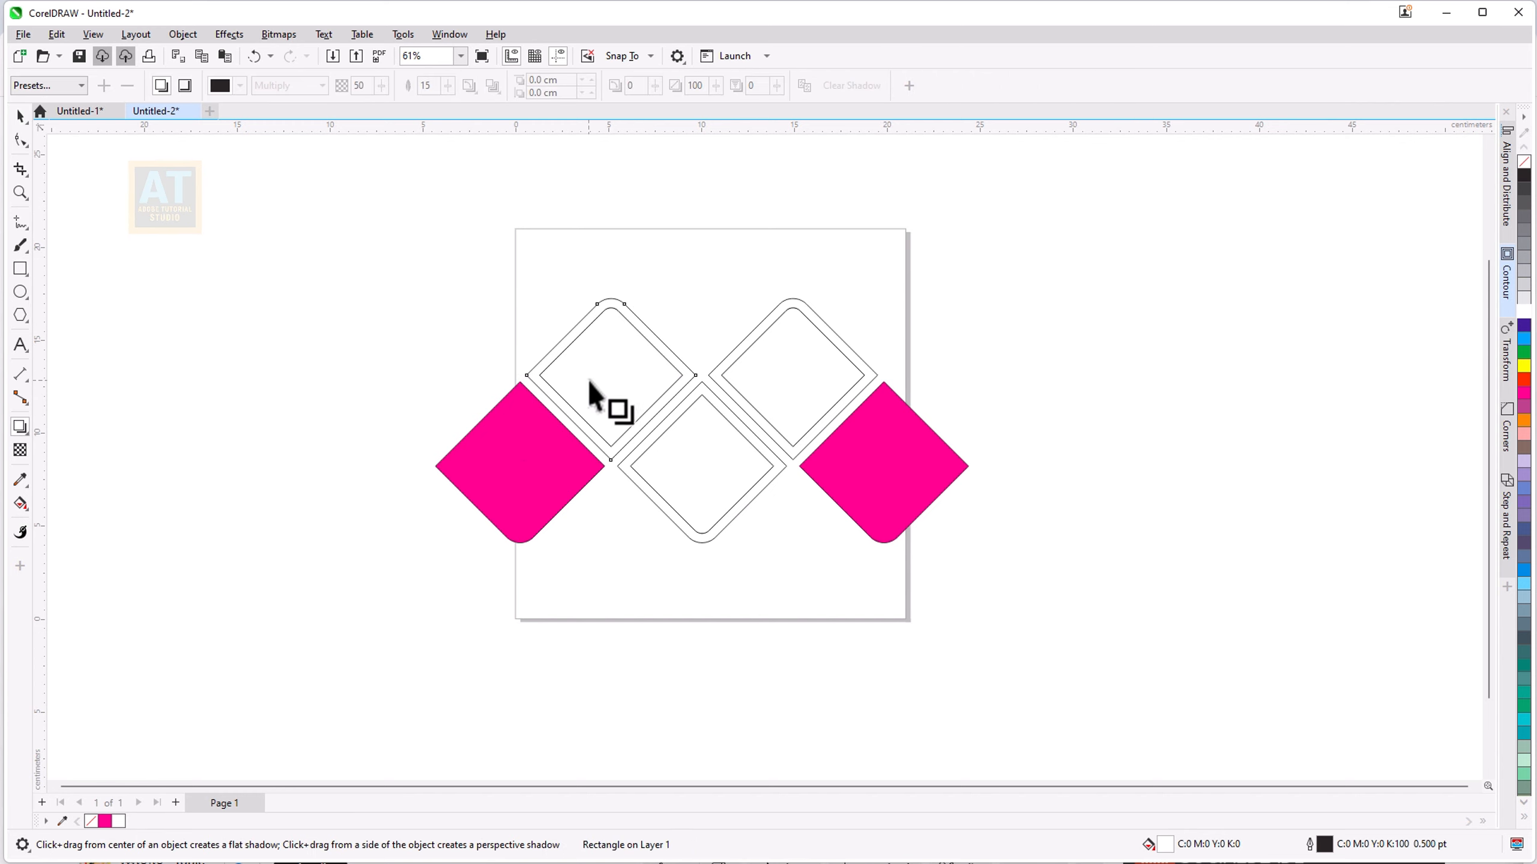
pyautogui.moveTo(540, 434); pyautogui.dragTo(523, 461)
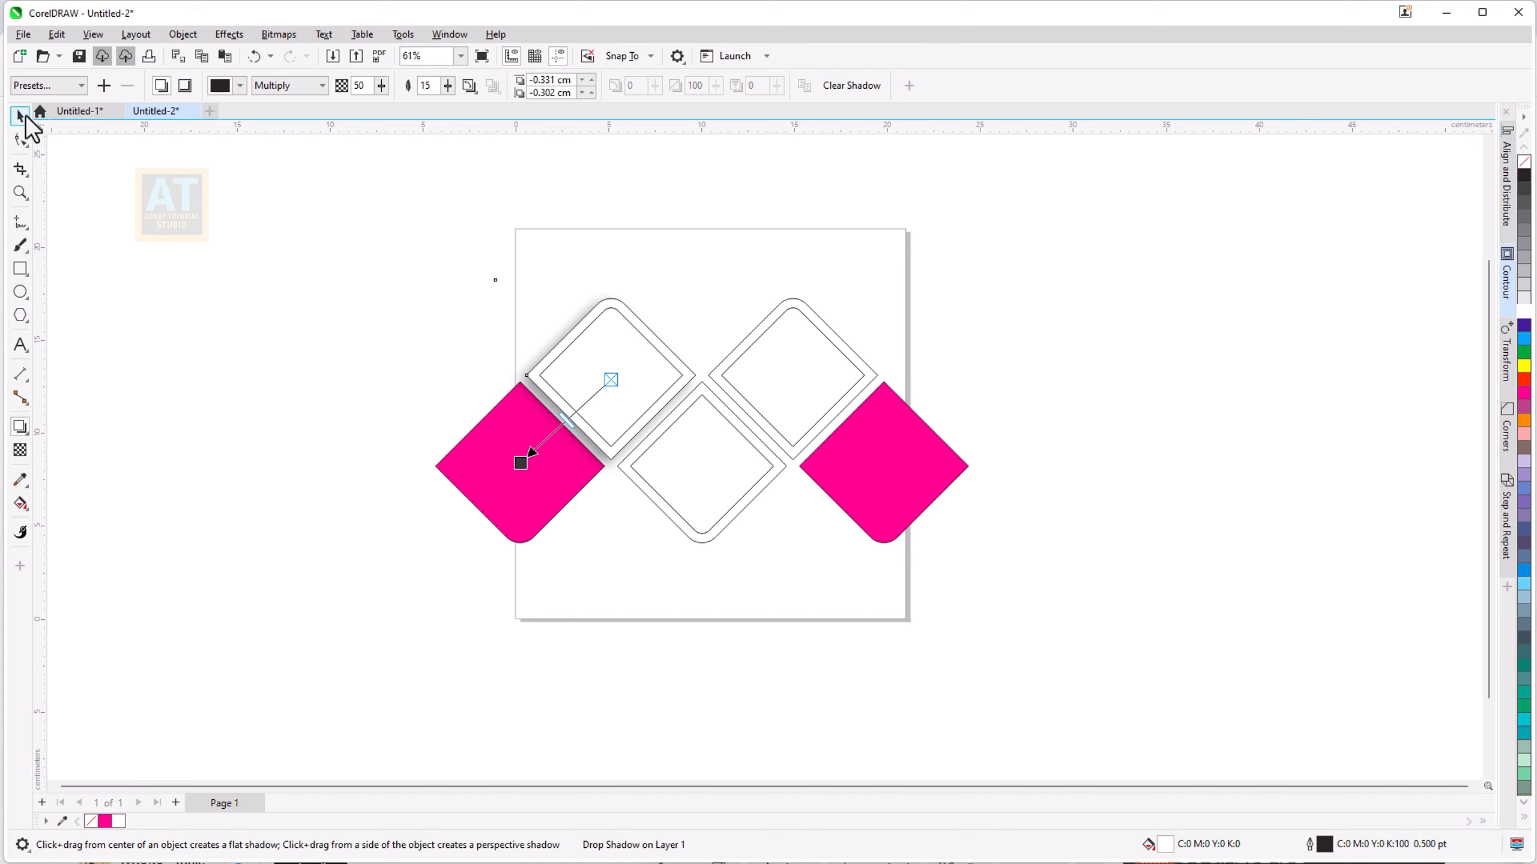
pyautogui.click(20, 115)
# Step: Select the upper-right outer diamond and activate the Shadow tool for it
pyautogui.click(751, 337)
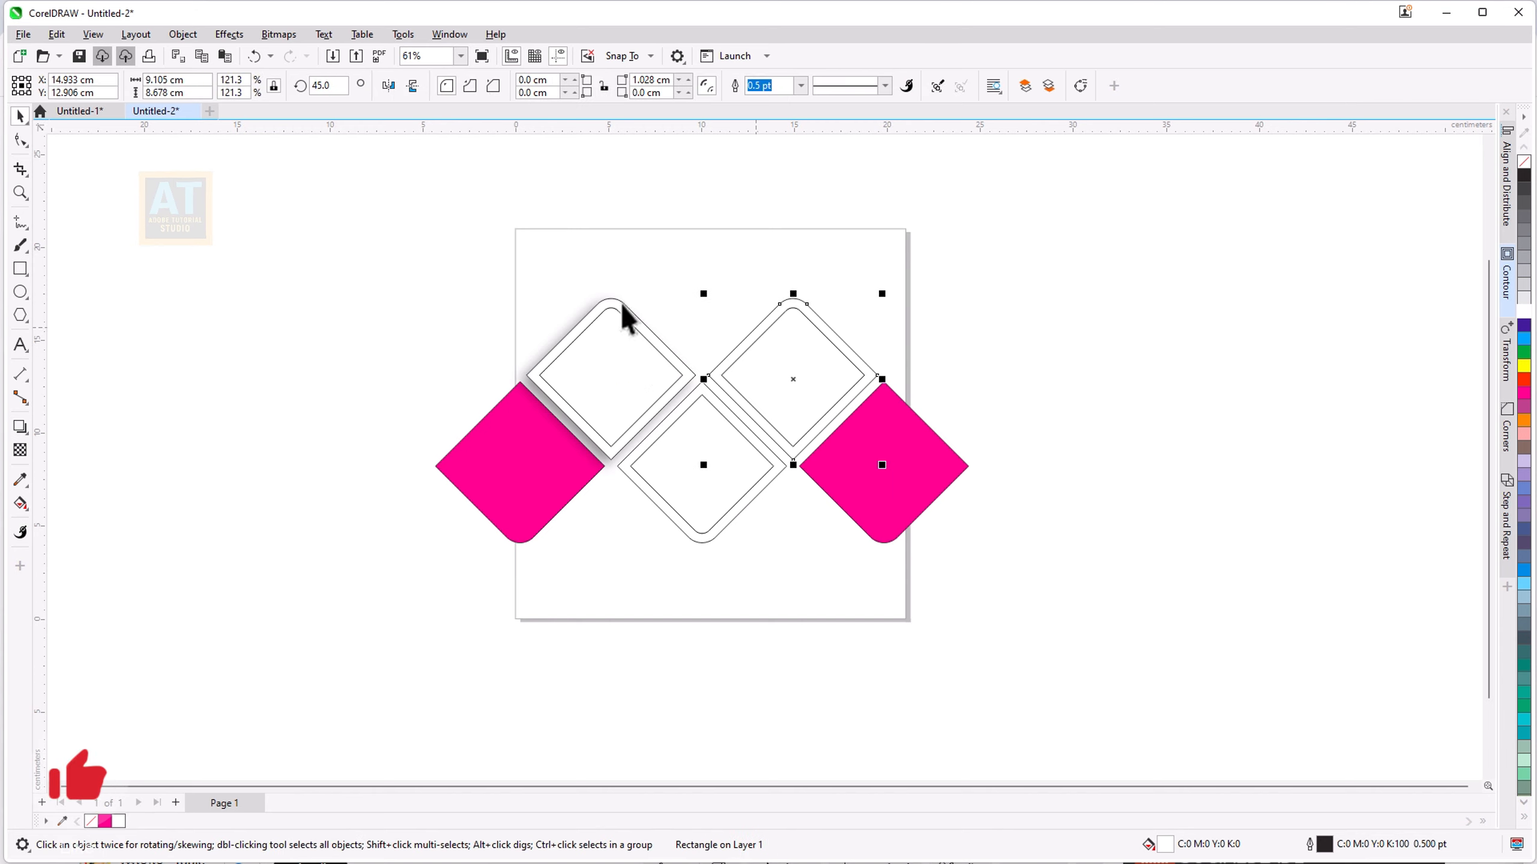
pyautogui.click(22, 429)
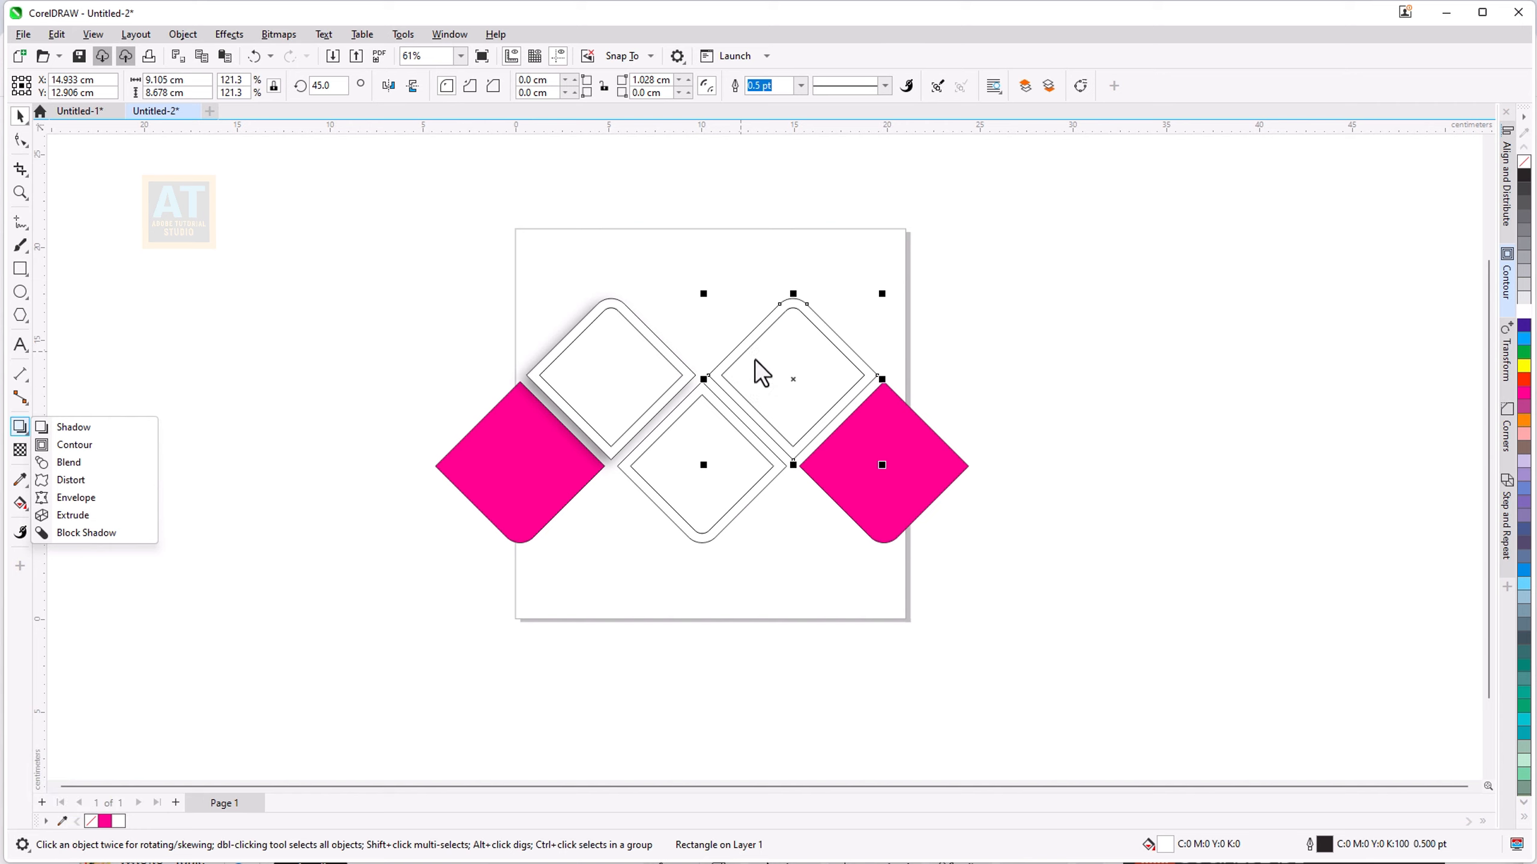
pyautogui.click(87, 427)
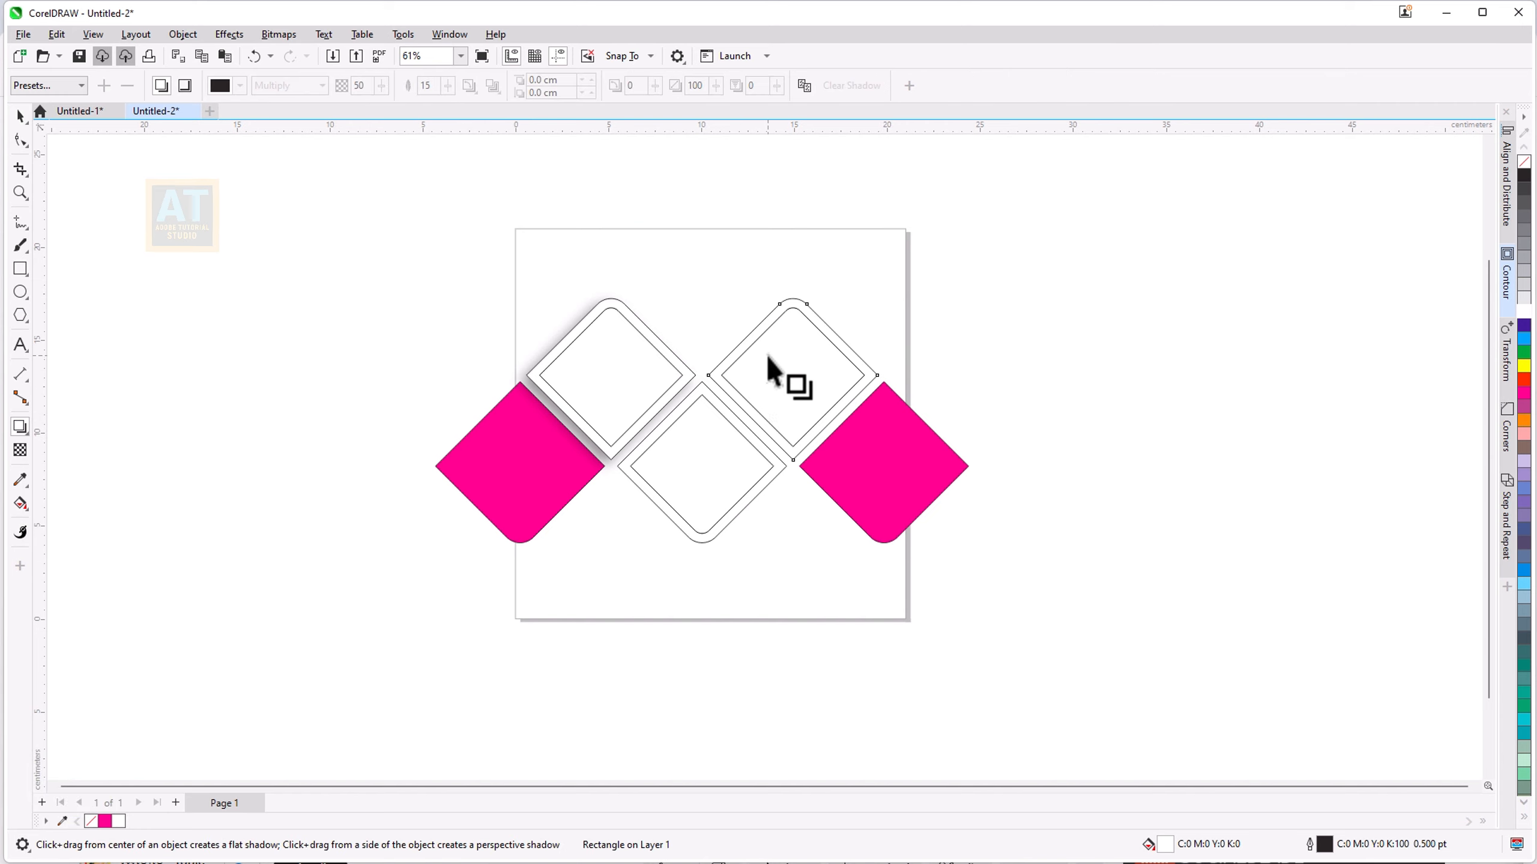
pyautogui.moveTo(794, 379); pyautogui.dragTo(874, 460)
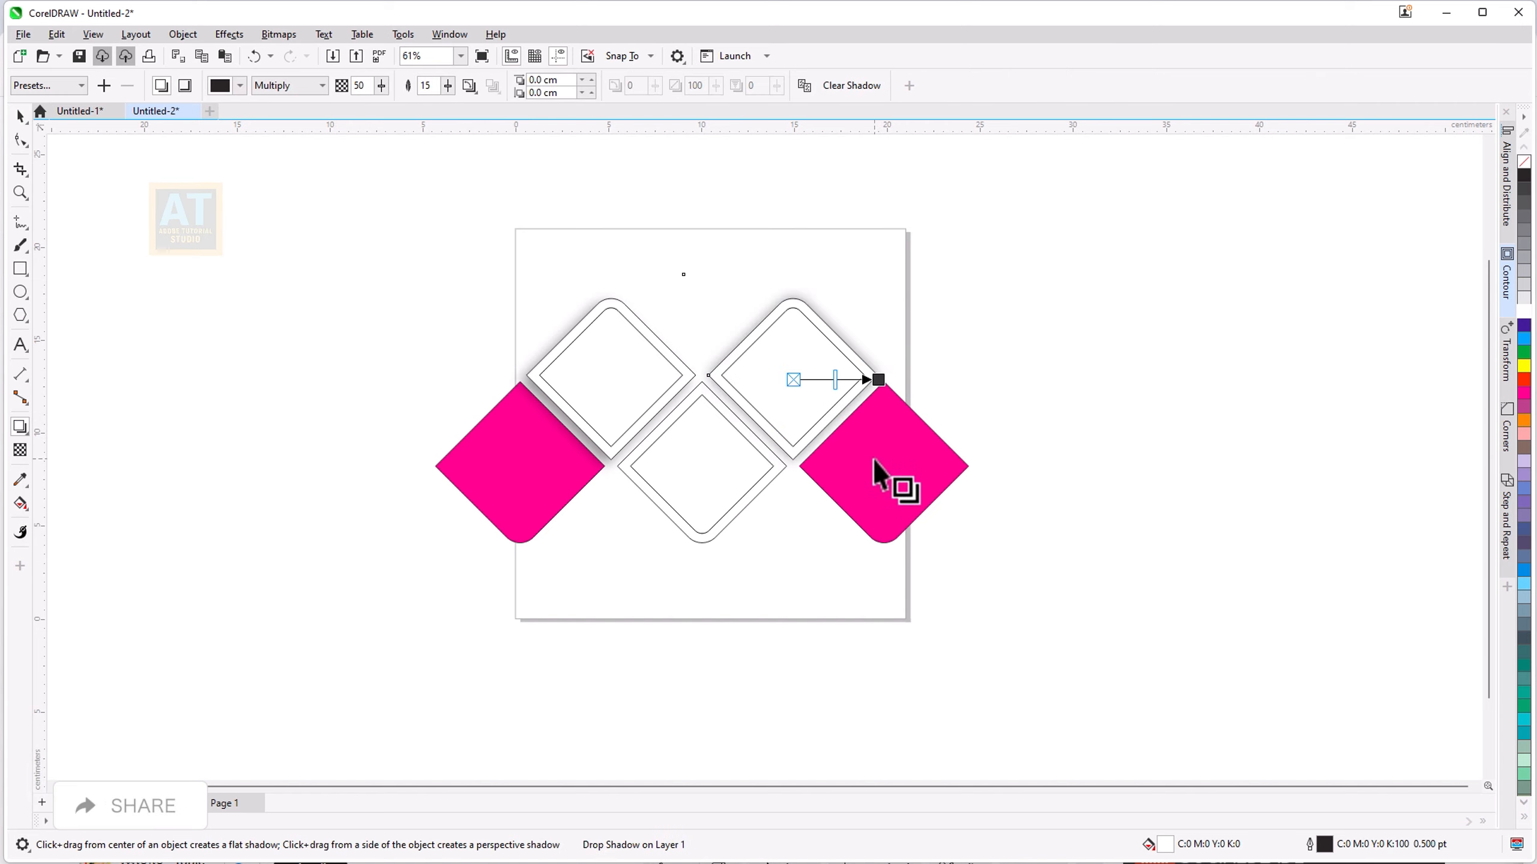
pyautogui.hotkey('ctrl', 'z')
pyautogui.moveTo(793, 380); pyautogui.dragTo(844, 437)
pyautogui.hotkey('ctrl', 'z')
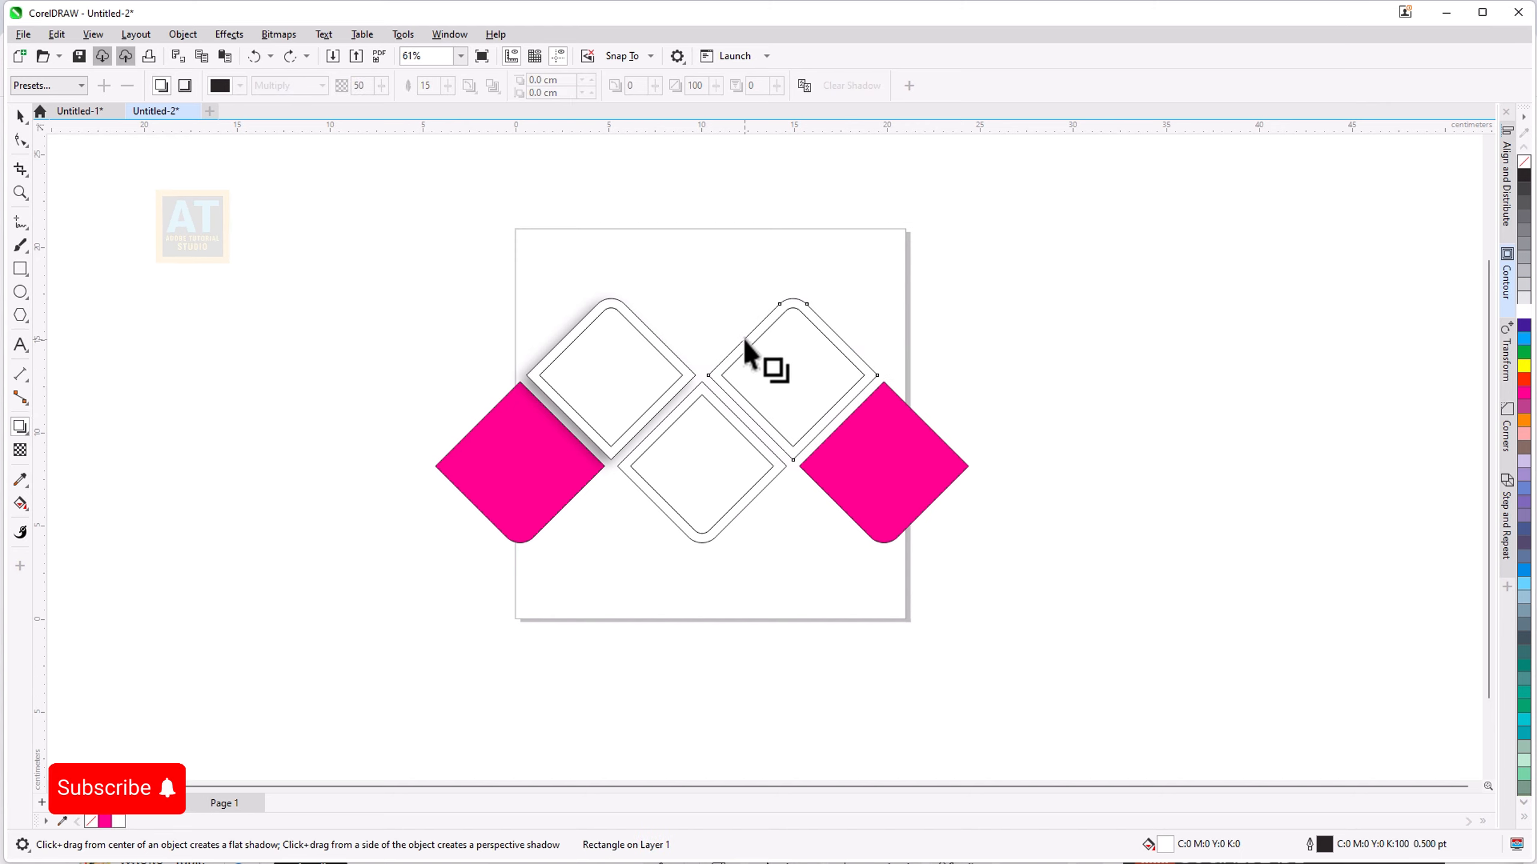
pyautogui.moveTo(744, 338); pyautogui.dragTo(827, 434)
pyautogui.hotkey('ctrl', 'z')
# Step: Cast a drop shadow from the upper-right outer diamond, offset about 0.12 cm right and 0.13 cm down
pyautogui.moveTo(794, 380); pyautogui.dragTo(867, 463)
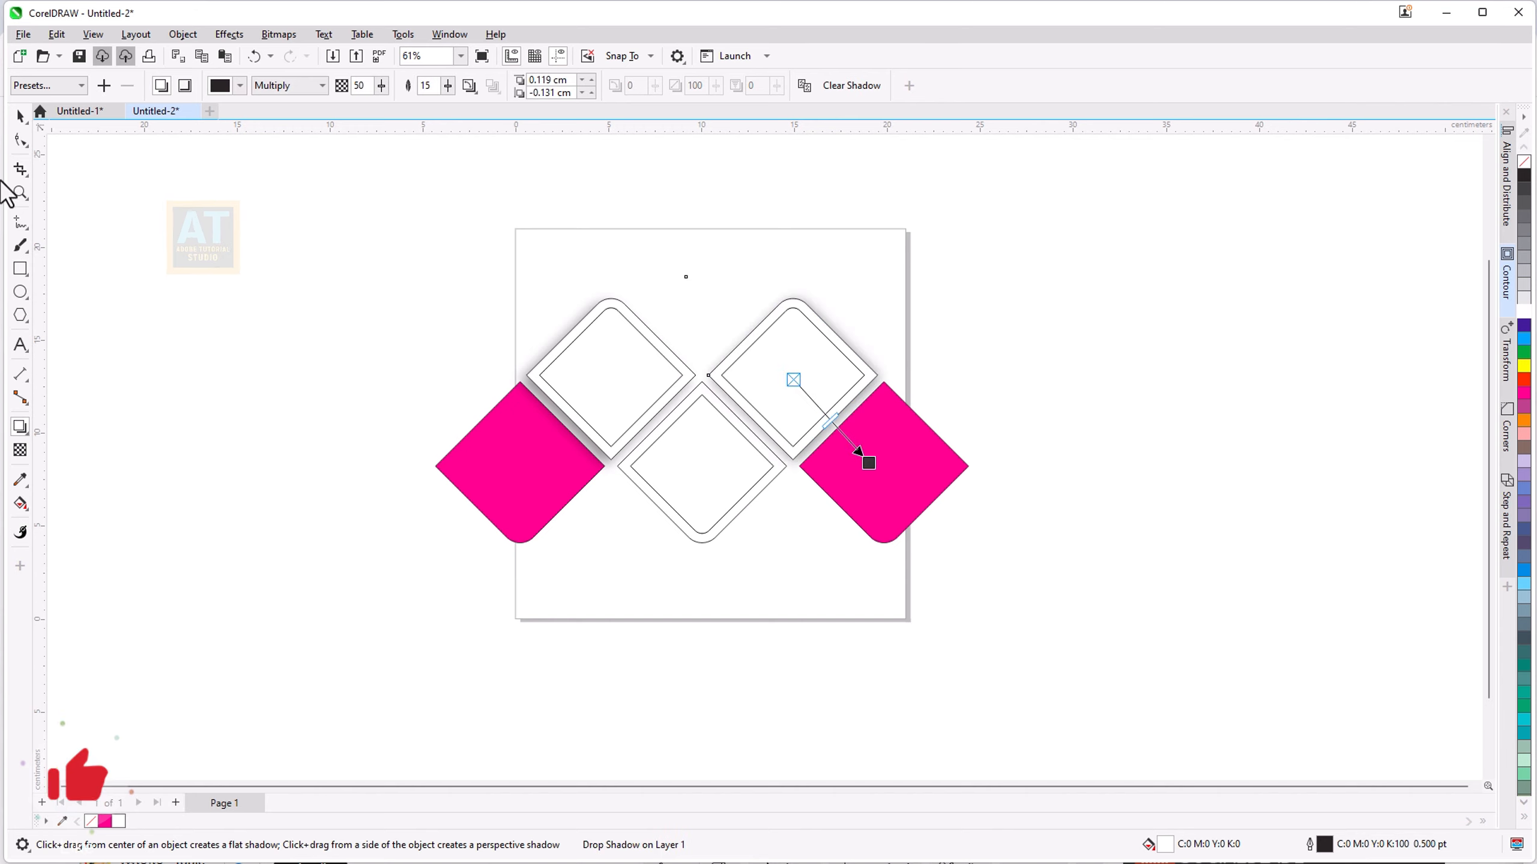
pyautogui.click(16, 119)
# Step: Add a drop shadow to the lower-middle outer diamond, offset straight down by about 0.32 cm
pyautogui.click(697, 542)
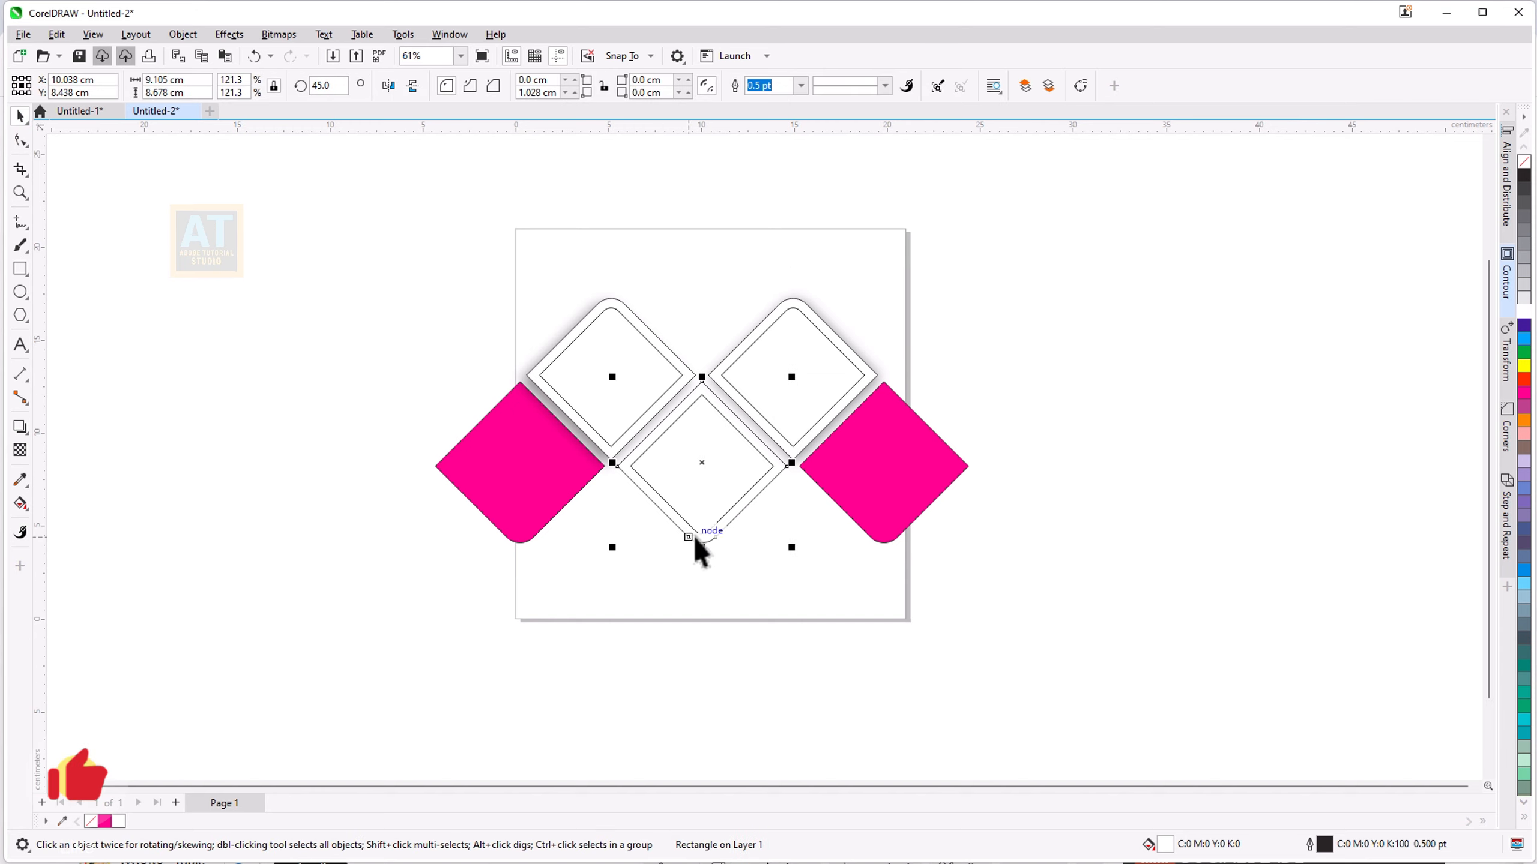
pyautogui.click(17, 428)
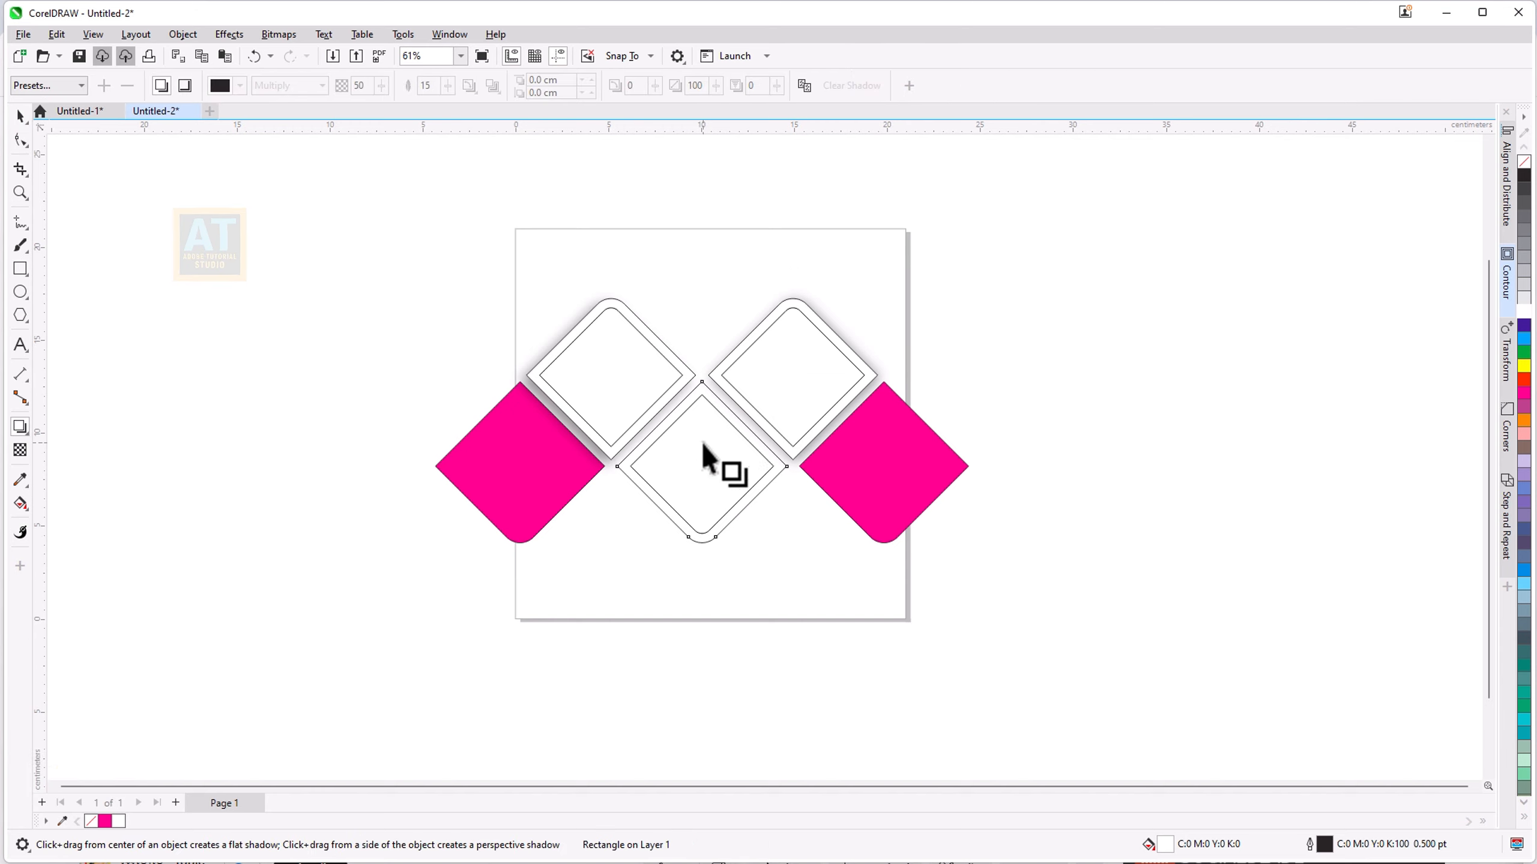
pyautogui.moveTo(701, 463); pyautogui.dragTo(703, 551)
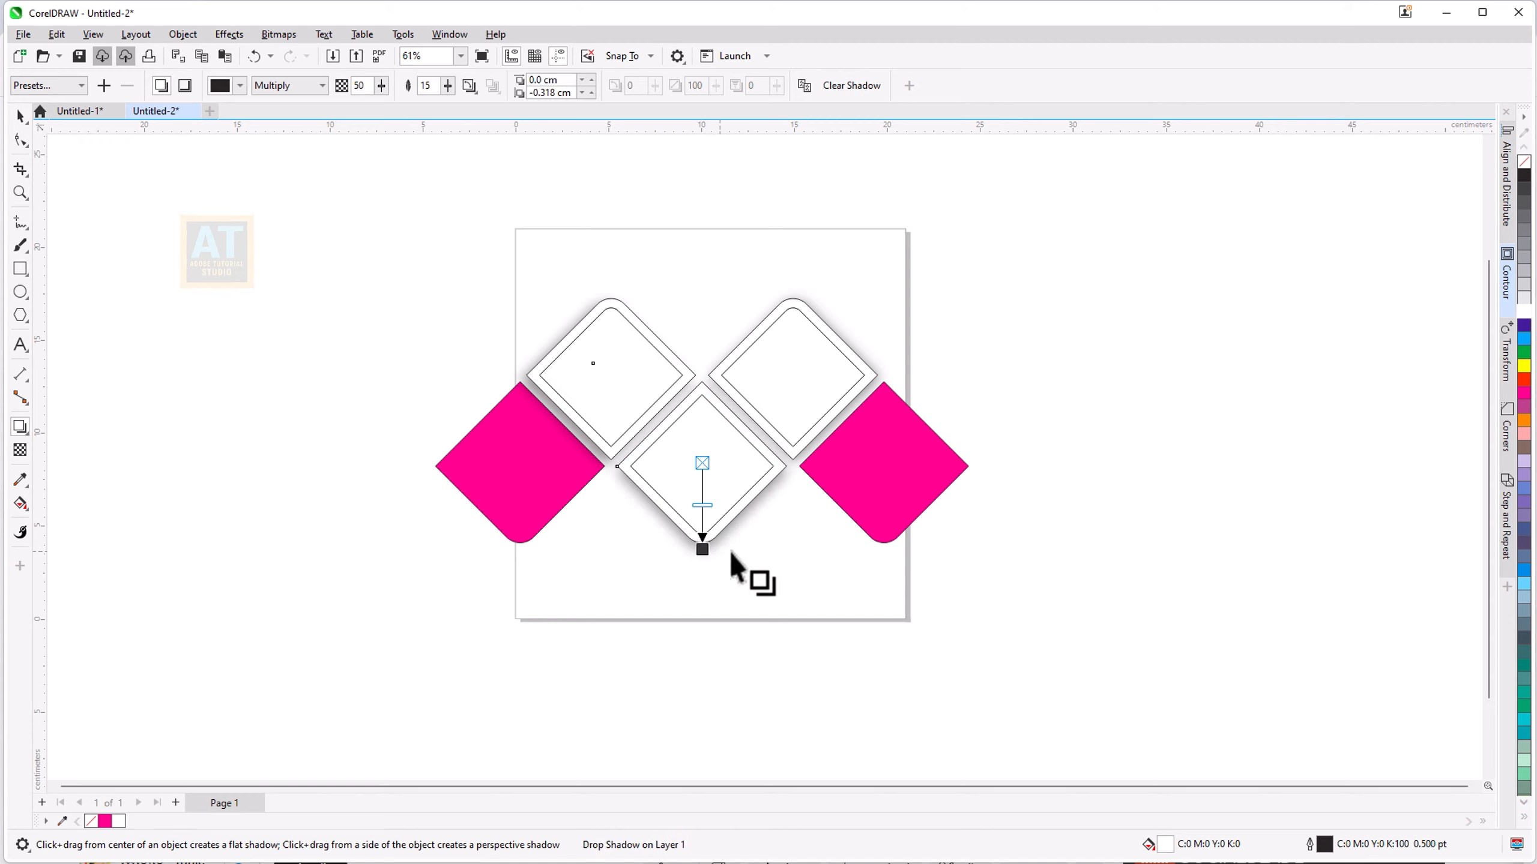
pyautogui.click(20, 116)
pyautogui.moveTo(296, 245); pyautogui.dragTo(1118, 624)
pyautogui.click(847, 378)
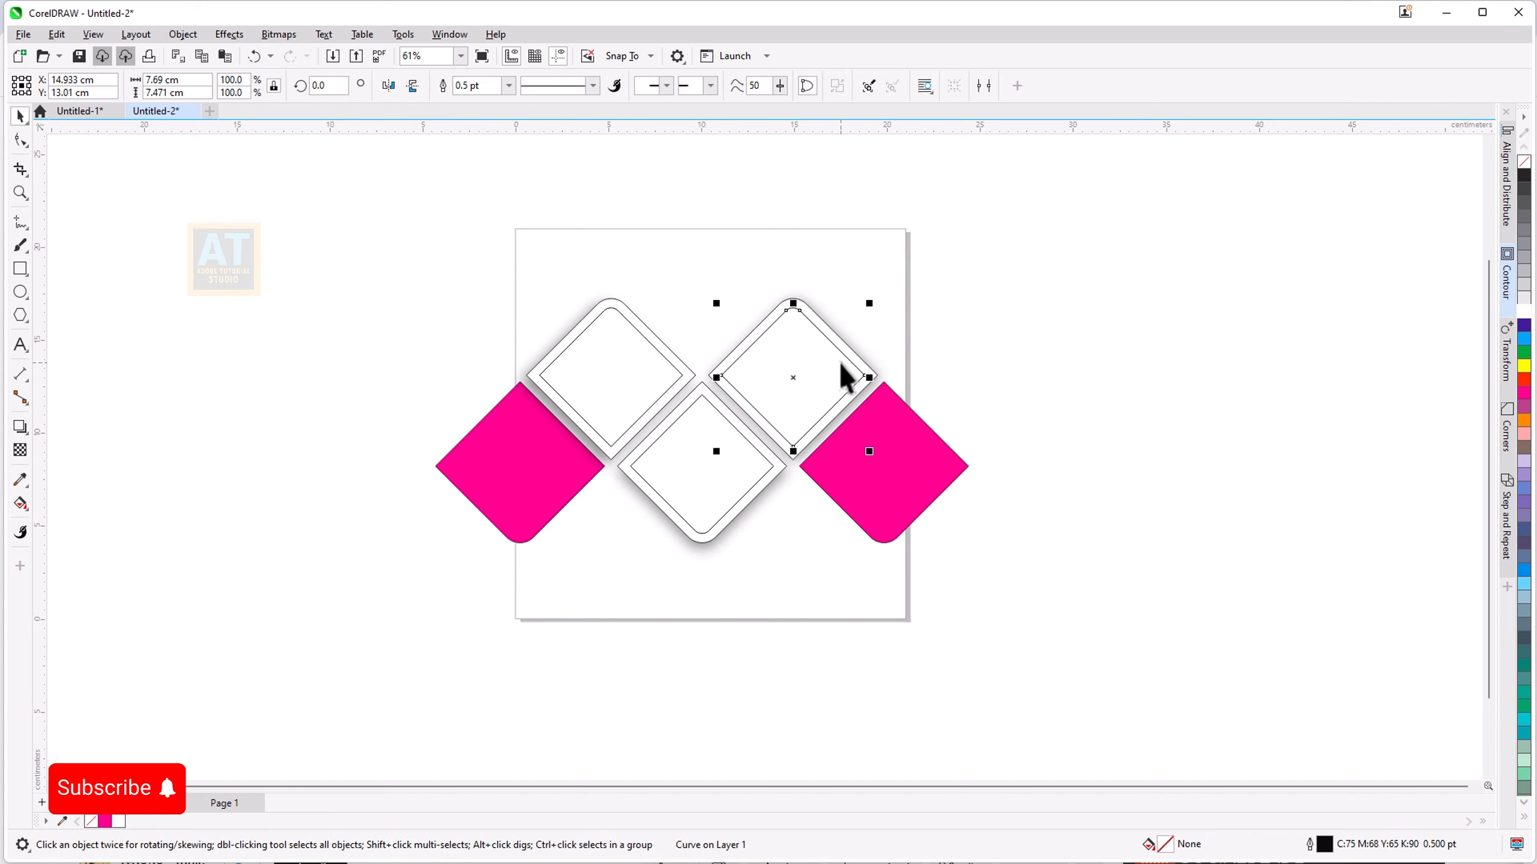
pyautogui.keyDown('shift'); pyautogui.click(620, 355); pyautogui.keyUp('shift')
pyautogui.keyDown('shift'); pyautogui.click(691, 476); pyautogui.keyUp('shift')
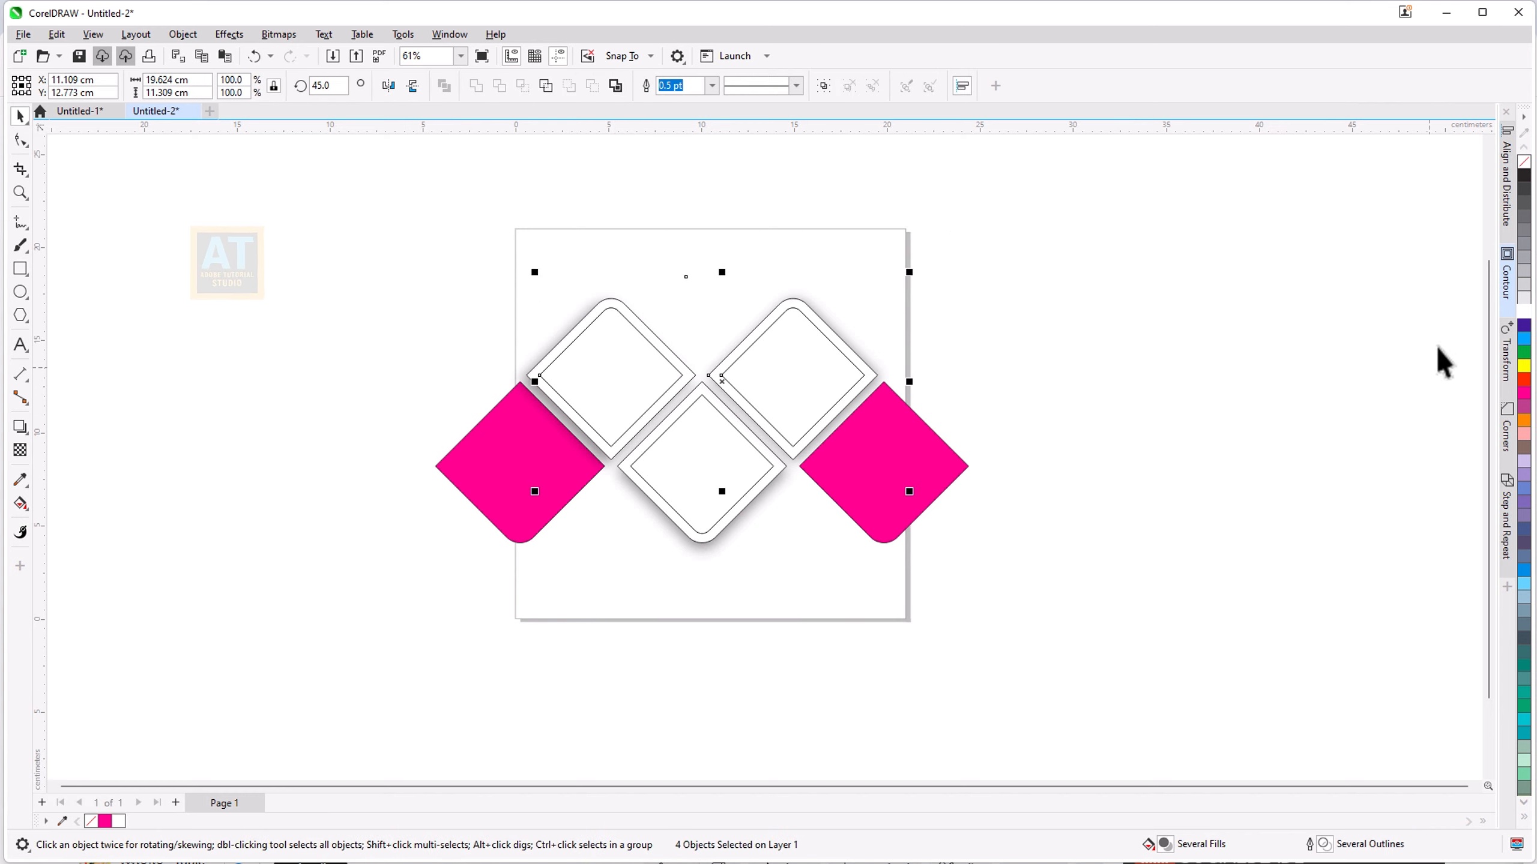
pyautogui.click(1523, 341)
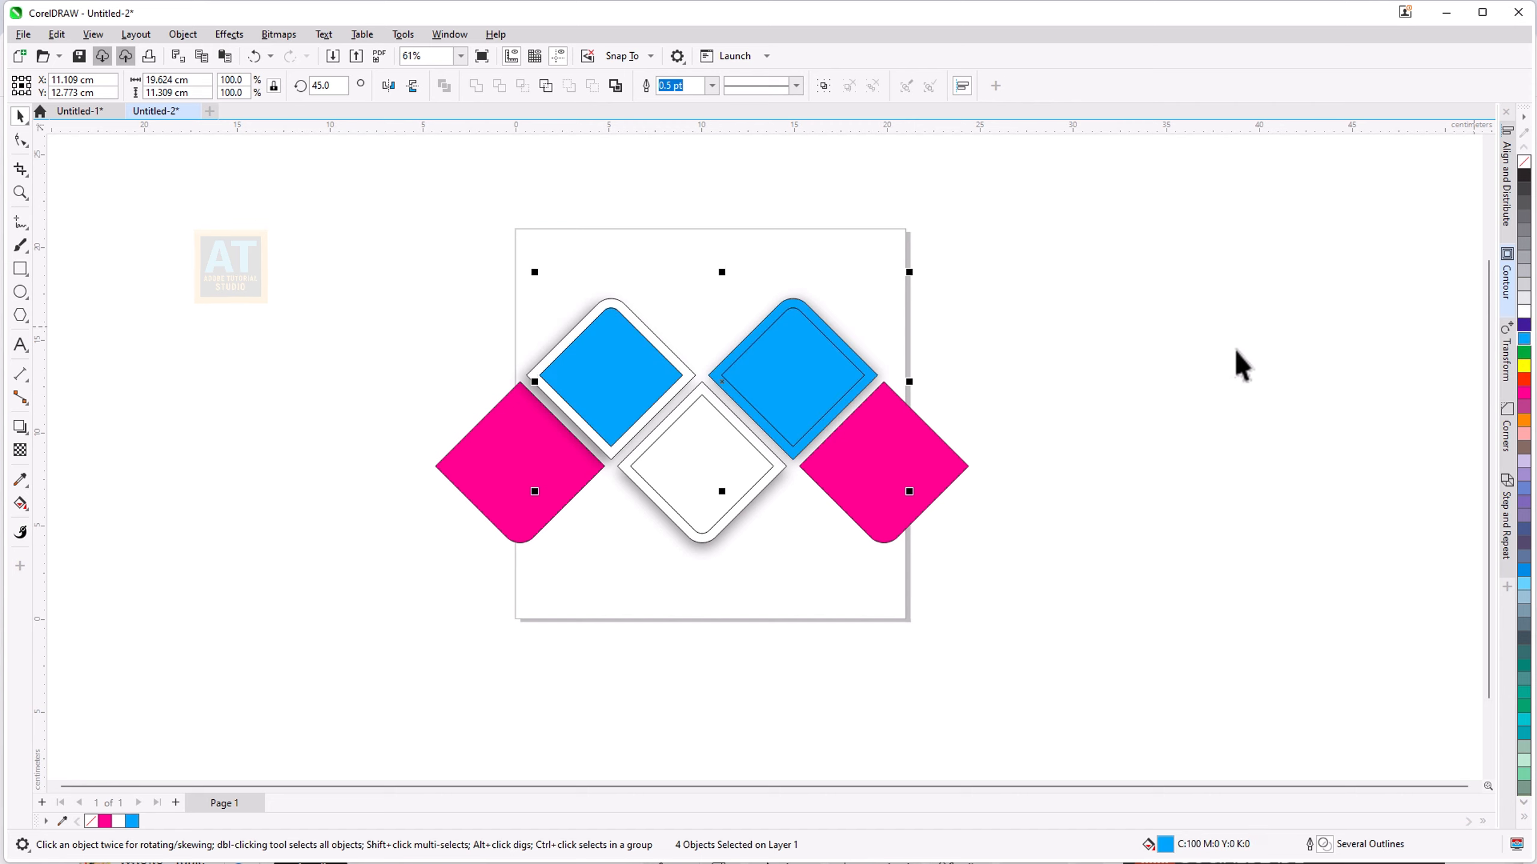
pyautogui.click(1035, 425)
pyautogui.hotkey('ctrl', 'z')
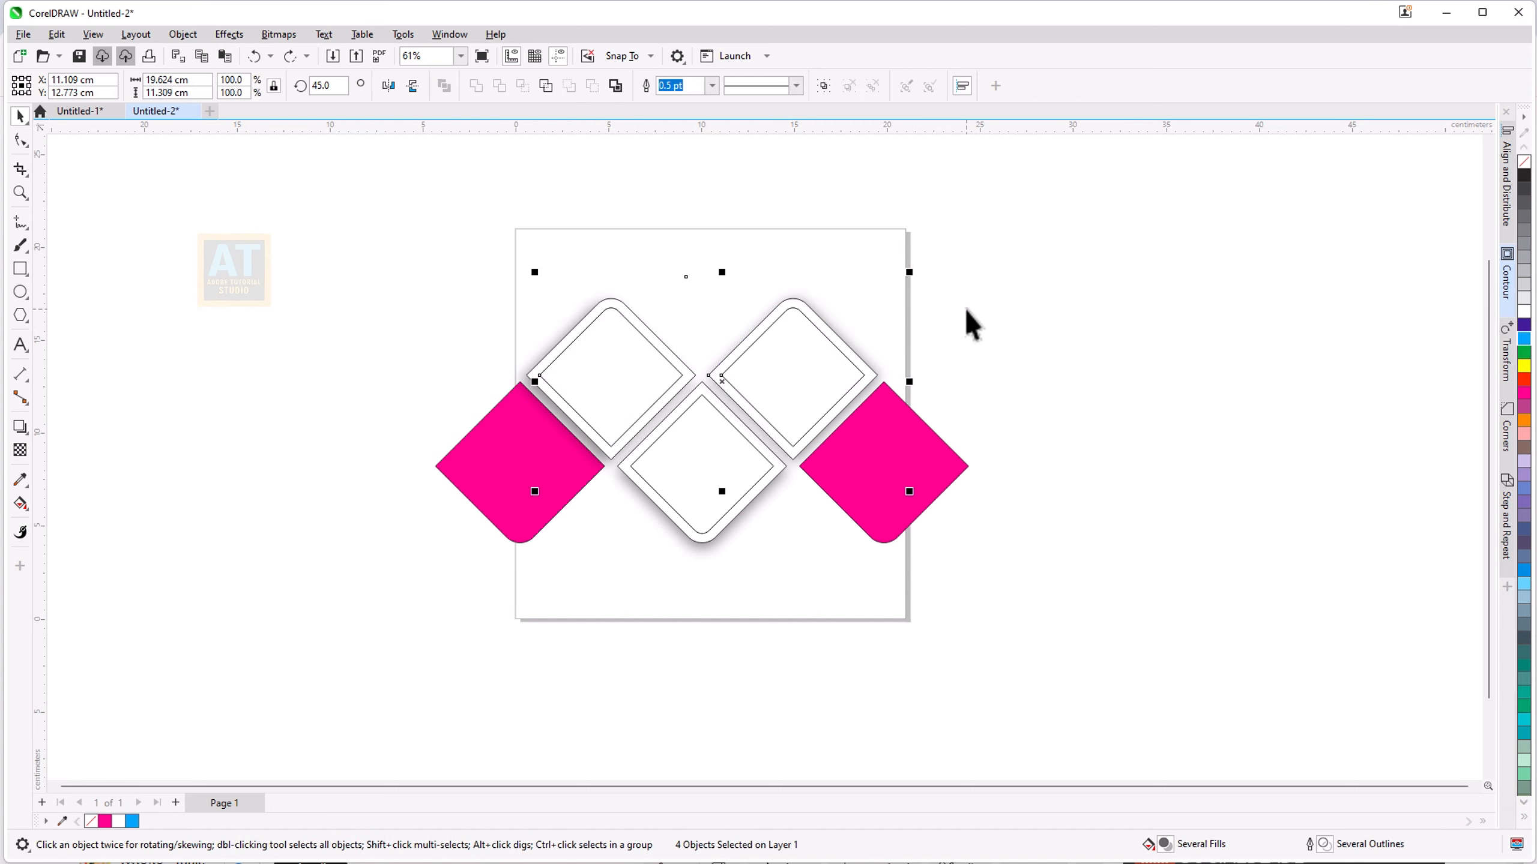
pyautogui.click(964, 308)
pyautogui.click(816, 327)
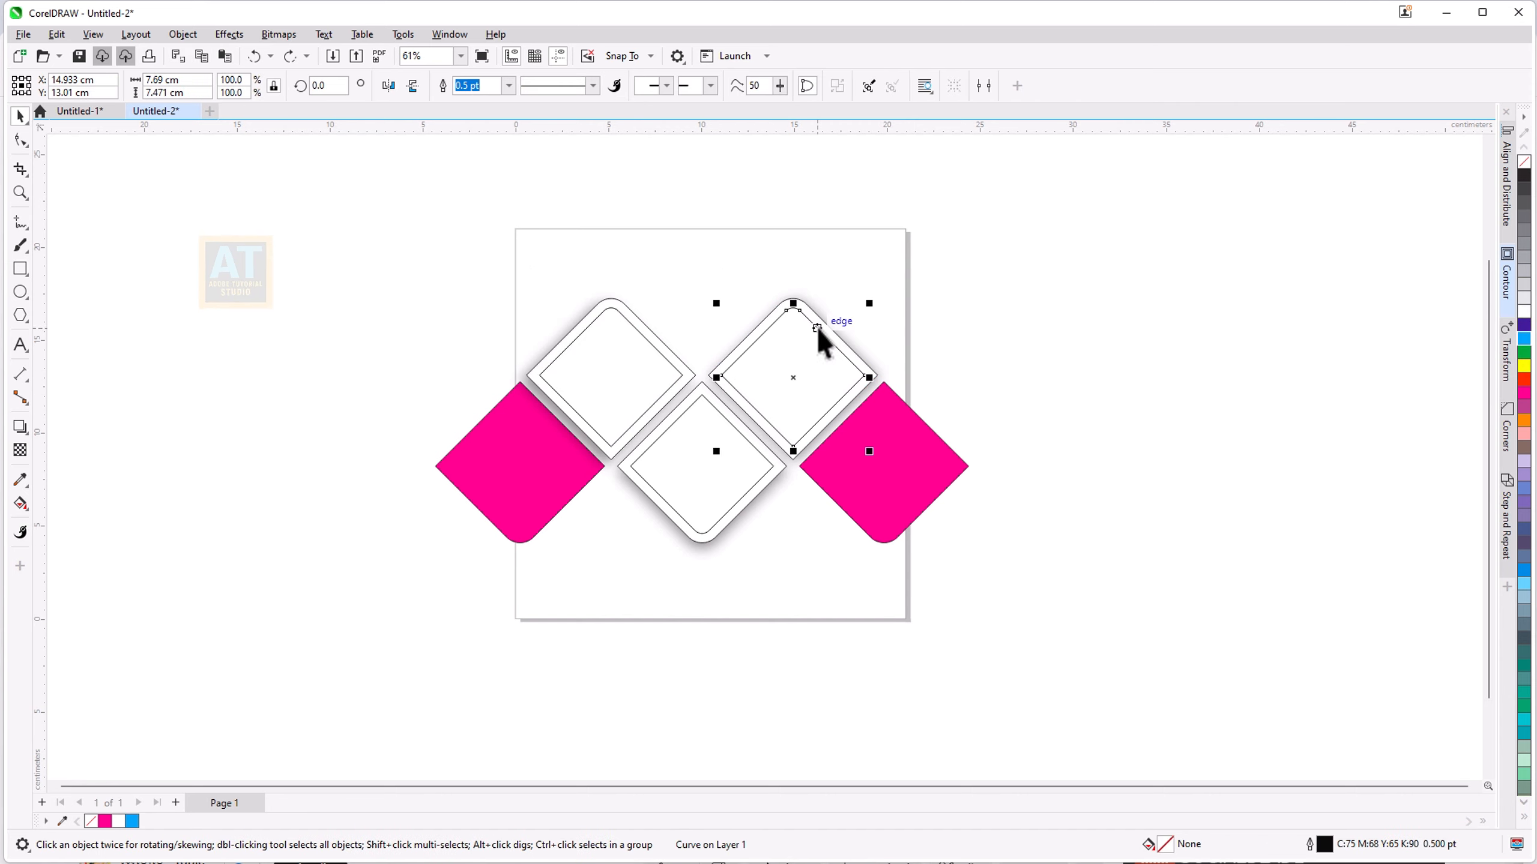
pyautogui.keyDown('shift'); pyautogui.click(692, 412); pyautogui.keyUp('shift')
pyautogui.keyDown('shift'); pyautogui.click(634, 330); pyautogui.keyUp('shift')
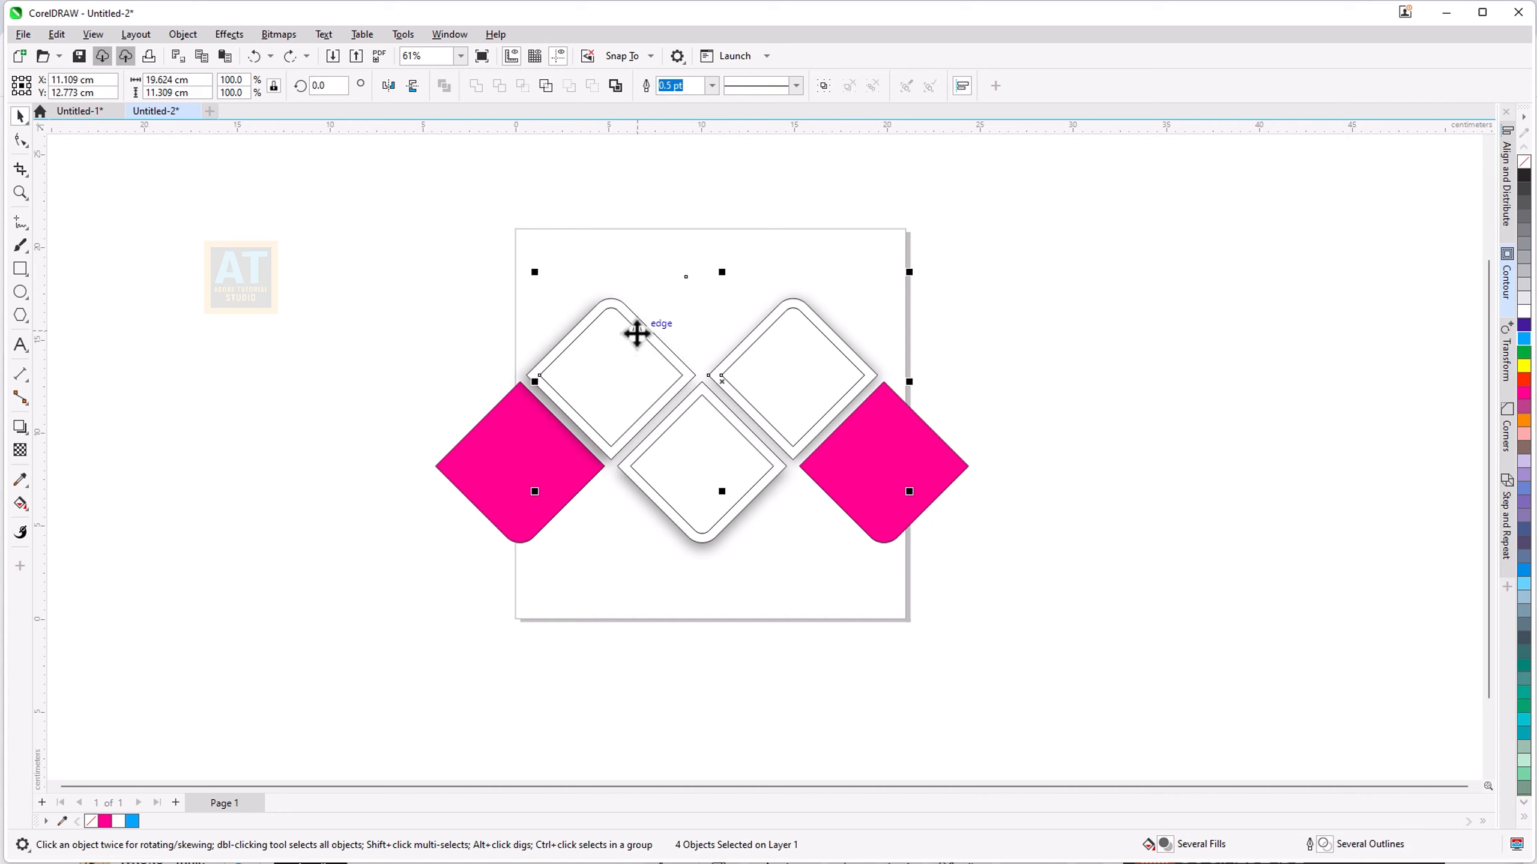
pyautogui.click(1523, 341)
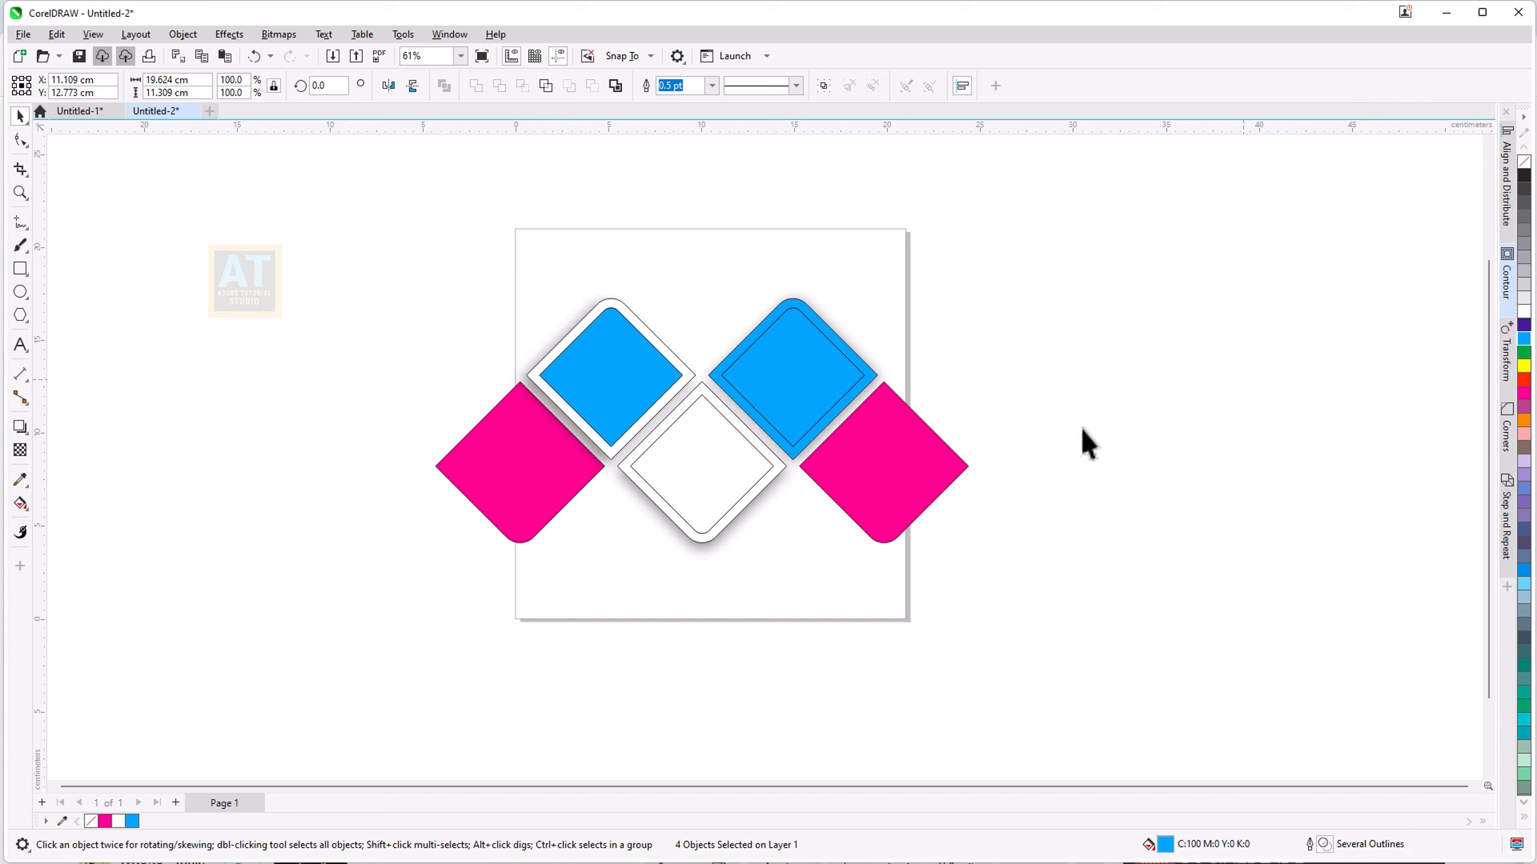
pyautogui.hotkey('ctrl', 'z')
pyautogui.click(920, 414)
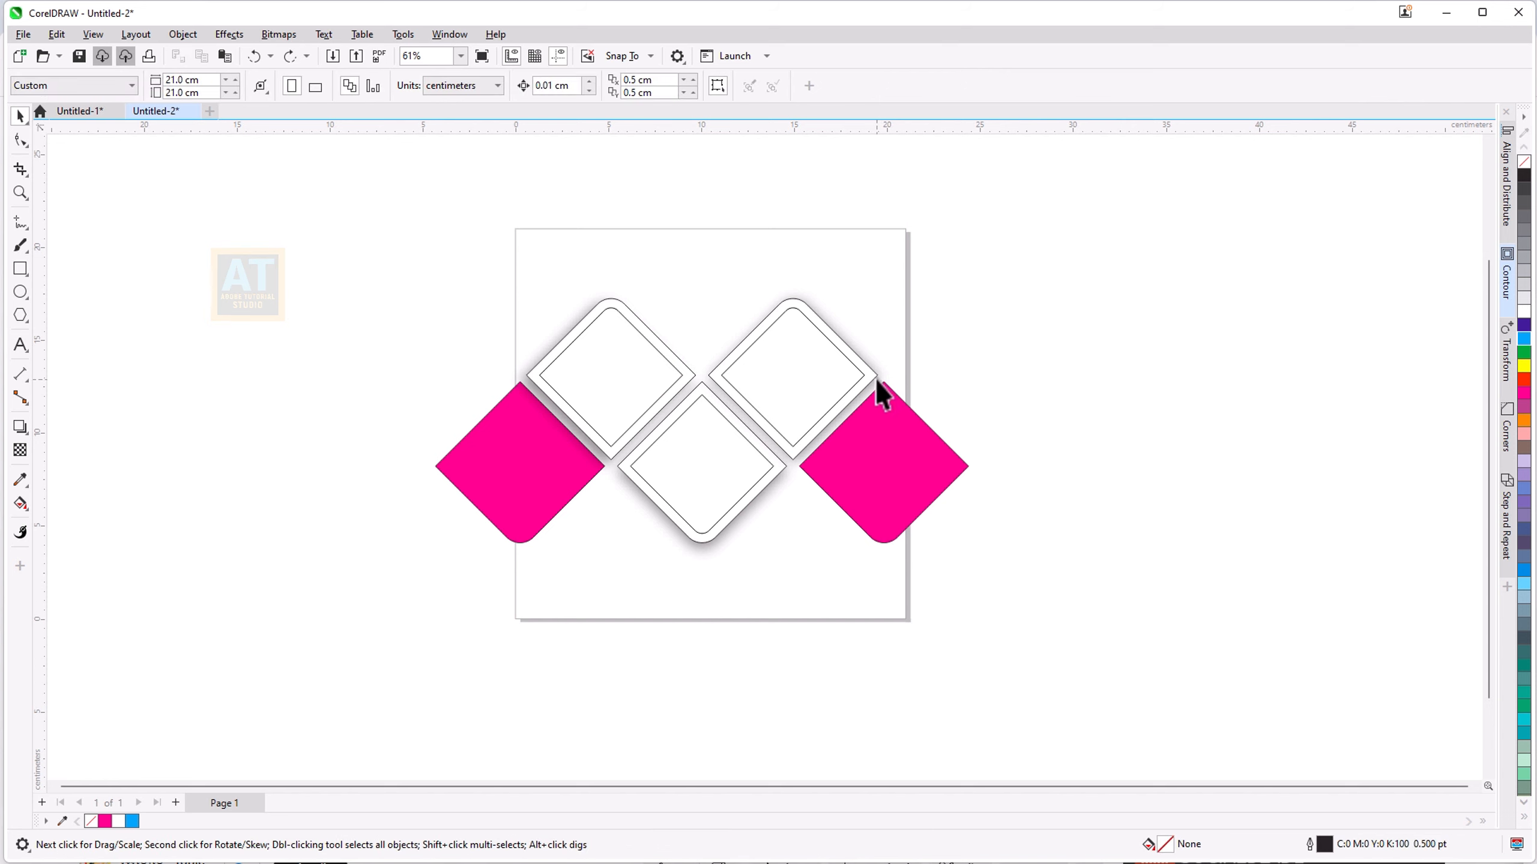
# Step: Remove the outlines from the three white outer diamonds
pyautogui.click(874, 375)
pyautogui.click(664, 502)
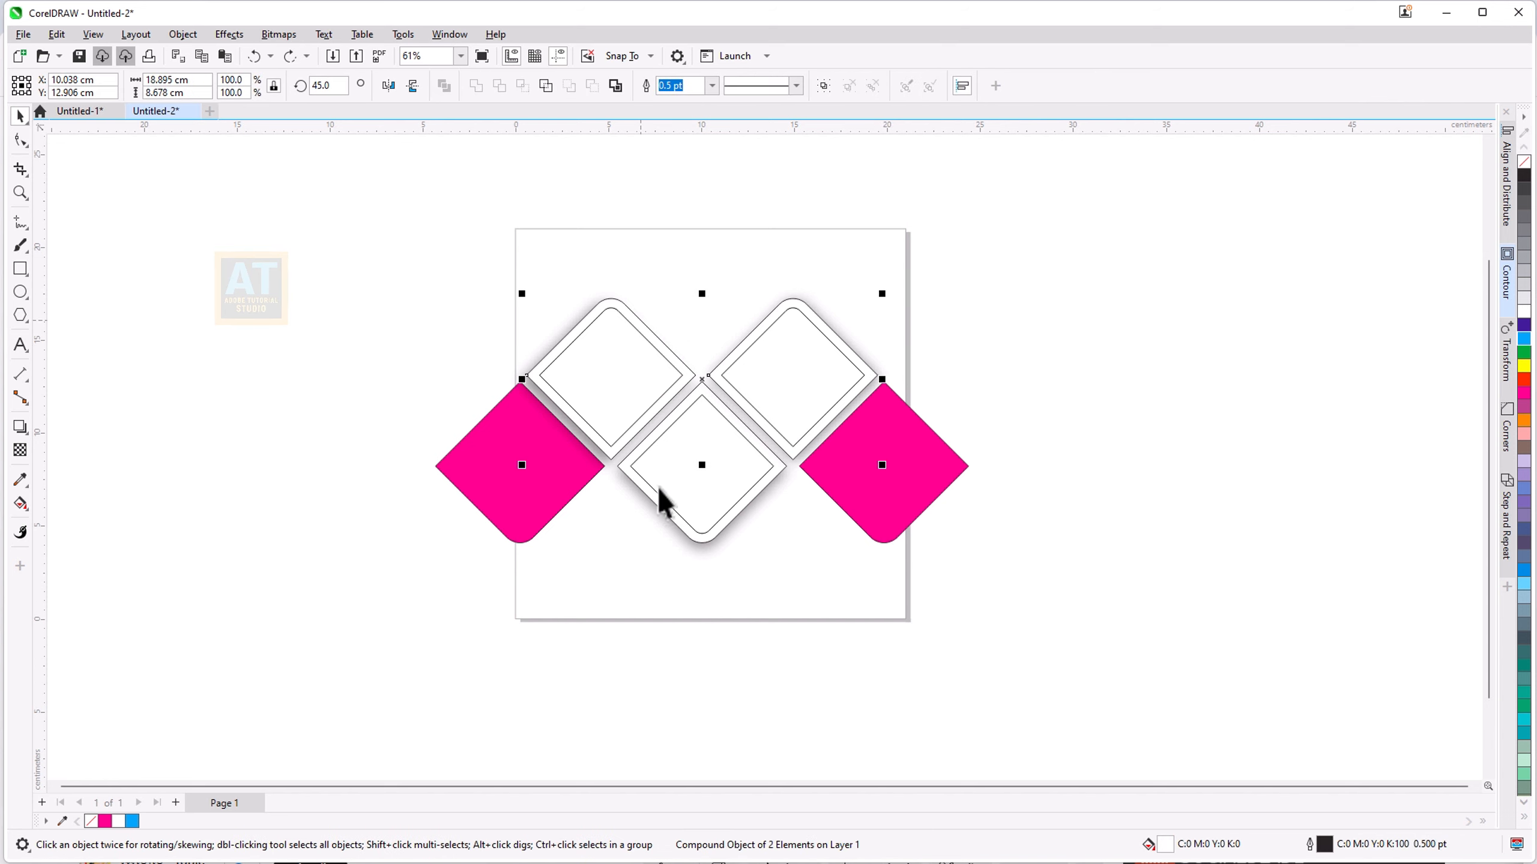
pyautogui.keyDown('shift'); pyautogui.click(649, 501); pyautogui.keyUp('shift')
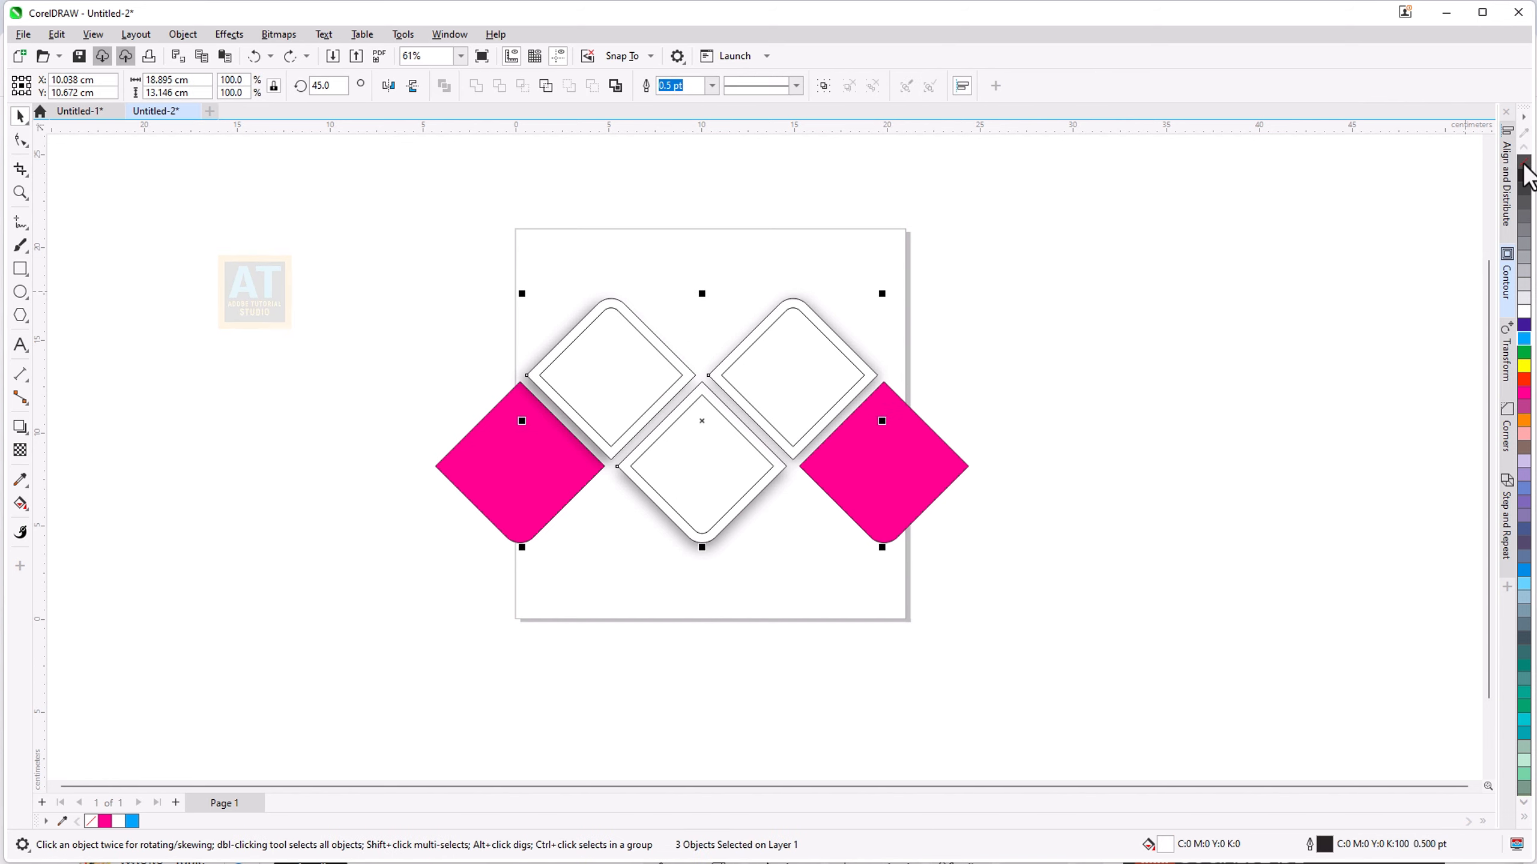
pyautogui.click(751, 440)
# Step: Fill the upper-right inner diamond, together with the upper-right and lower-middle outer diamonds, with white
pyautogui.click(763, 424)
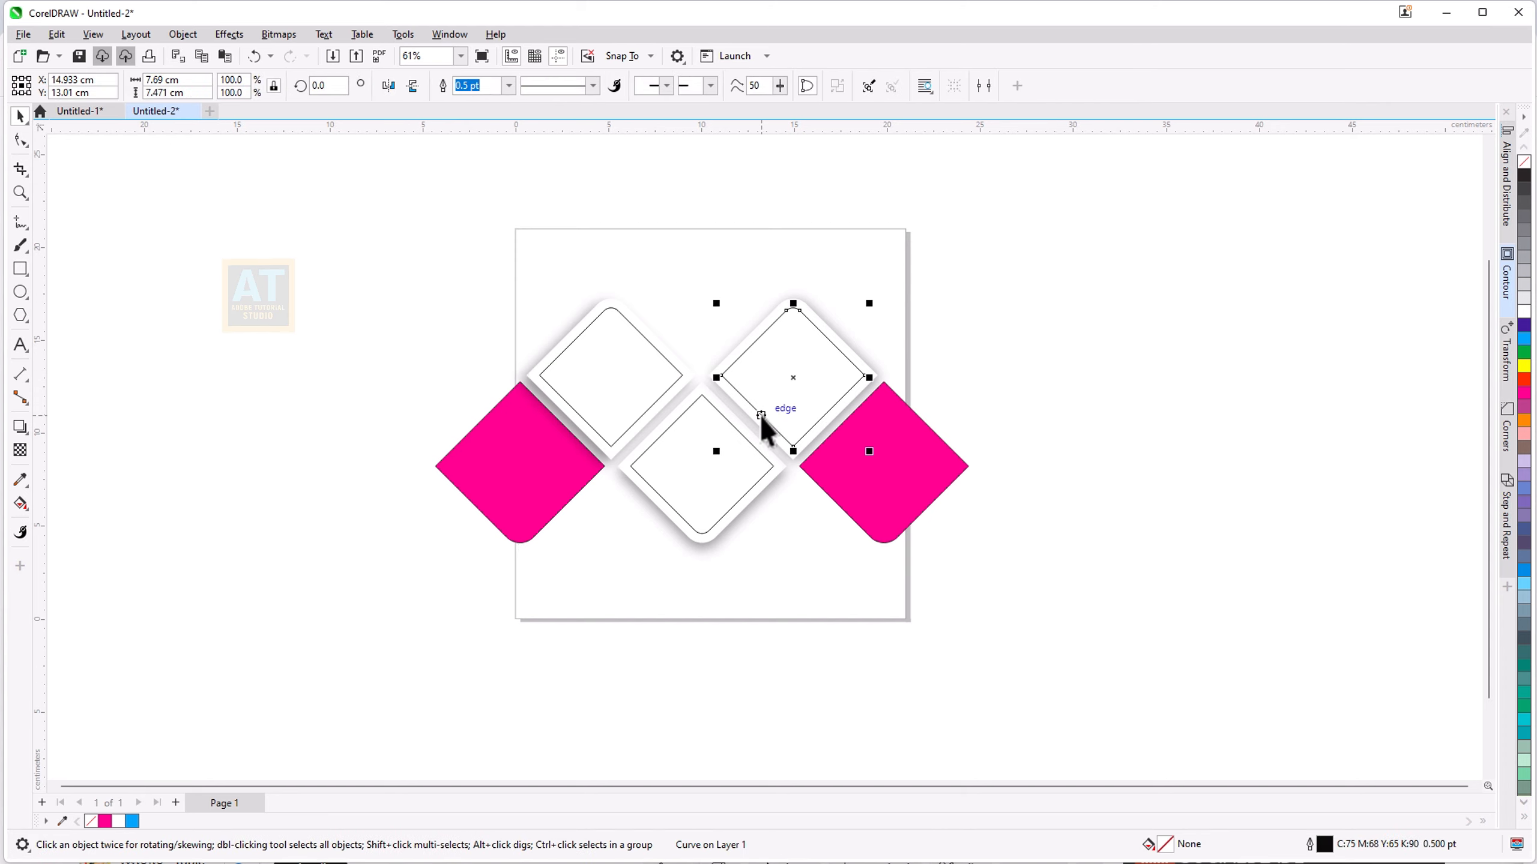
pyautogui.keyDown('shift'); pyautogui.click(690, 407); pyautogui.keyUp('shift')
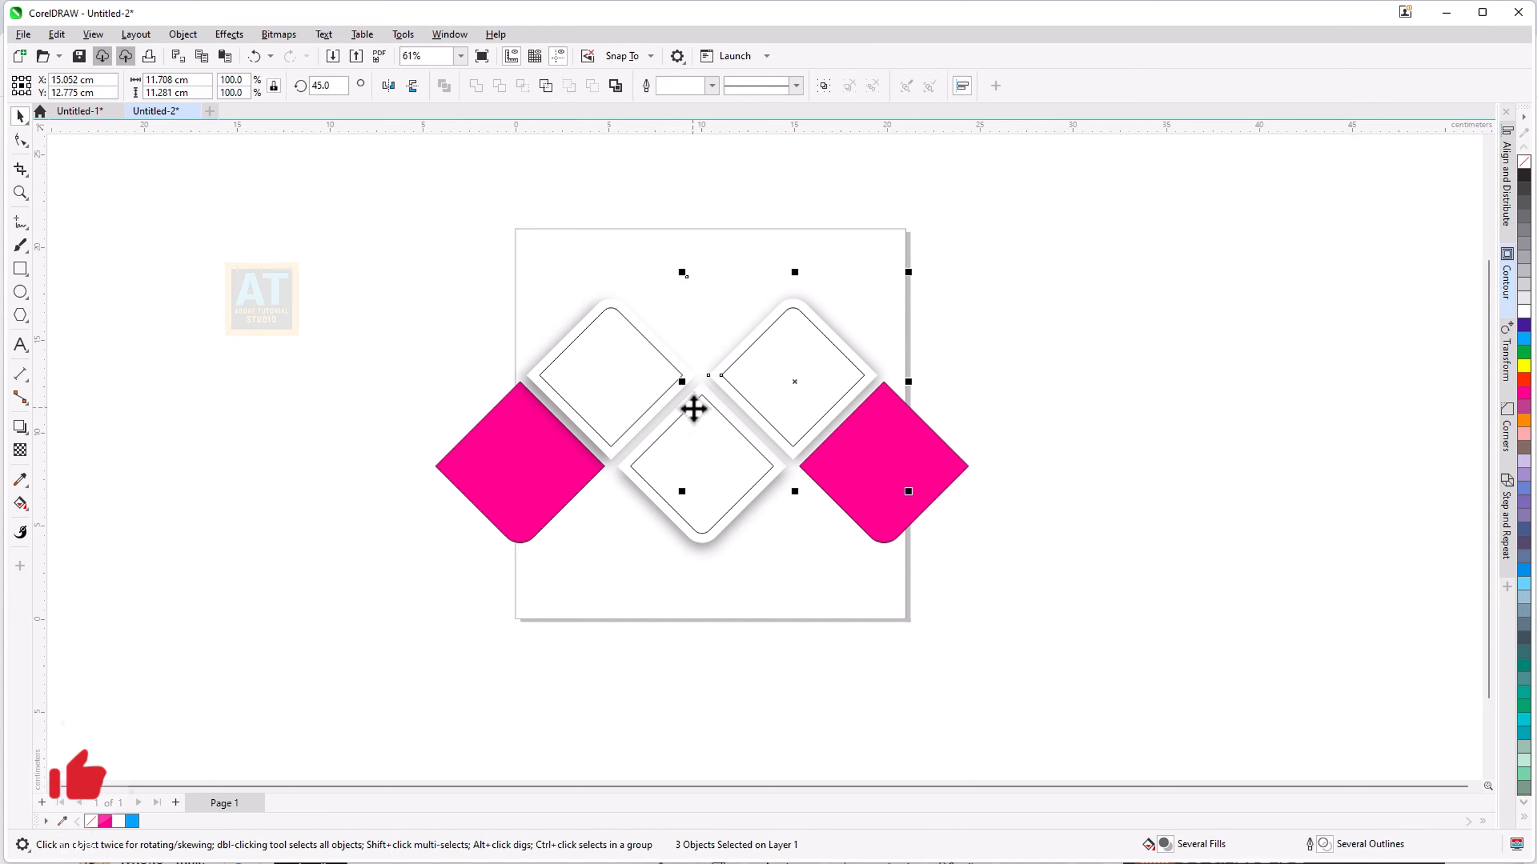
pyautogui.keyDown('shift'); pyautogui.click(651, 423); pyautogui.keyUp('shift')
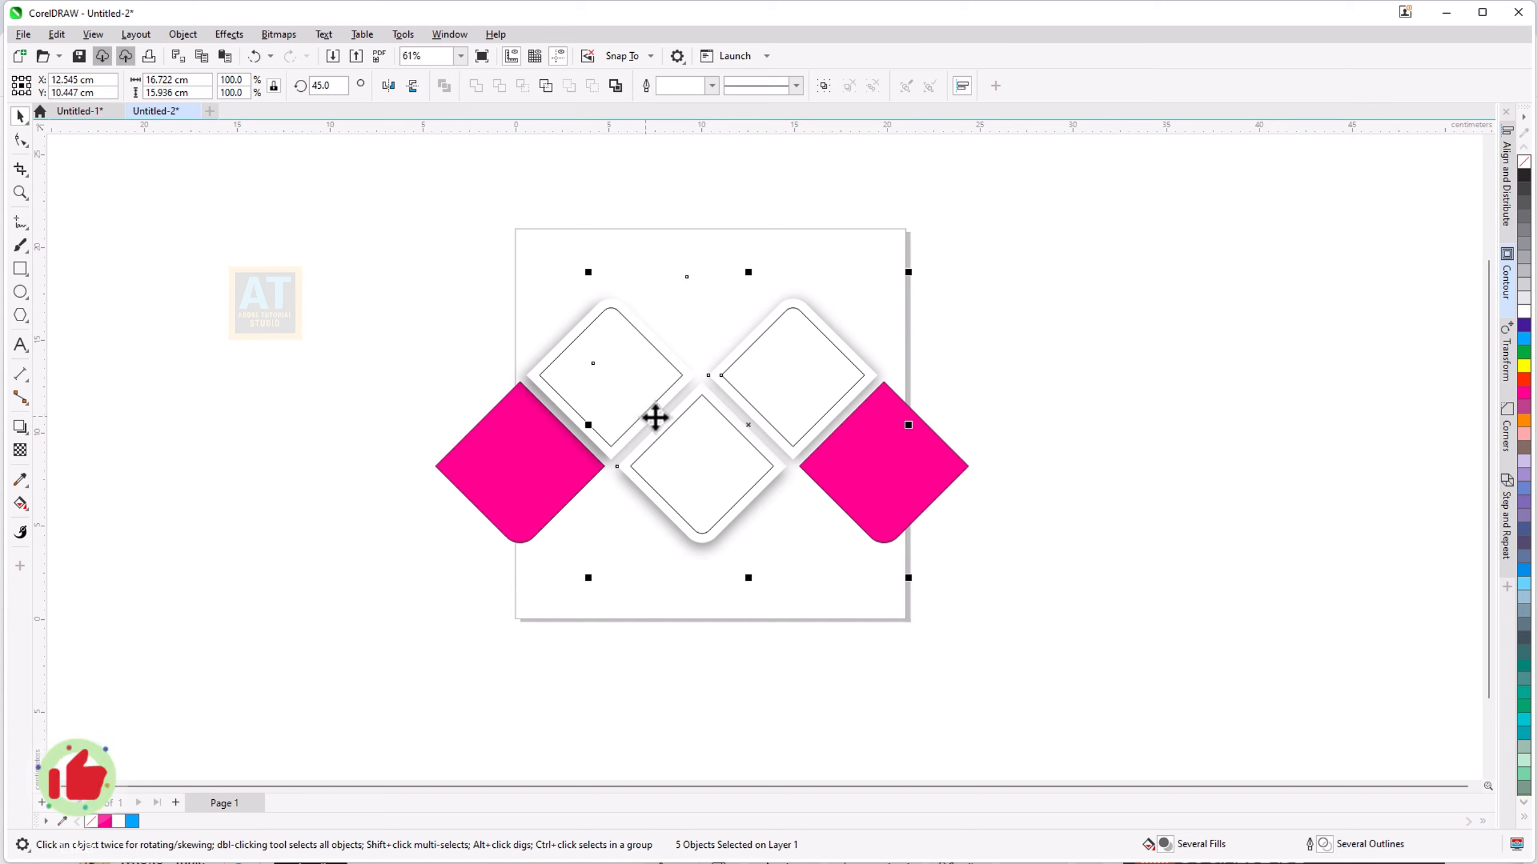
pyautogui.click(1524, 309)
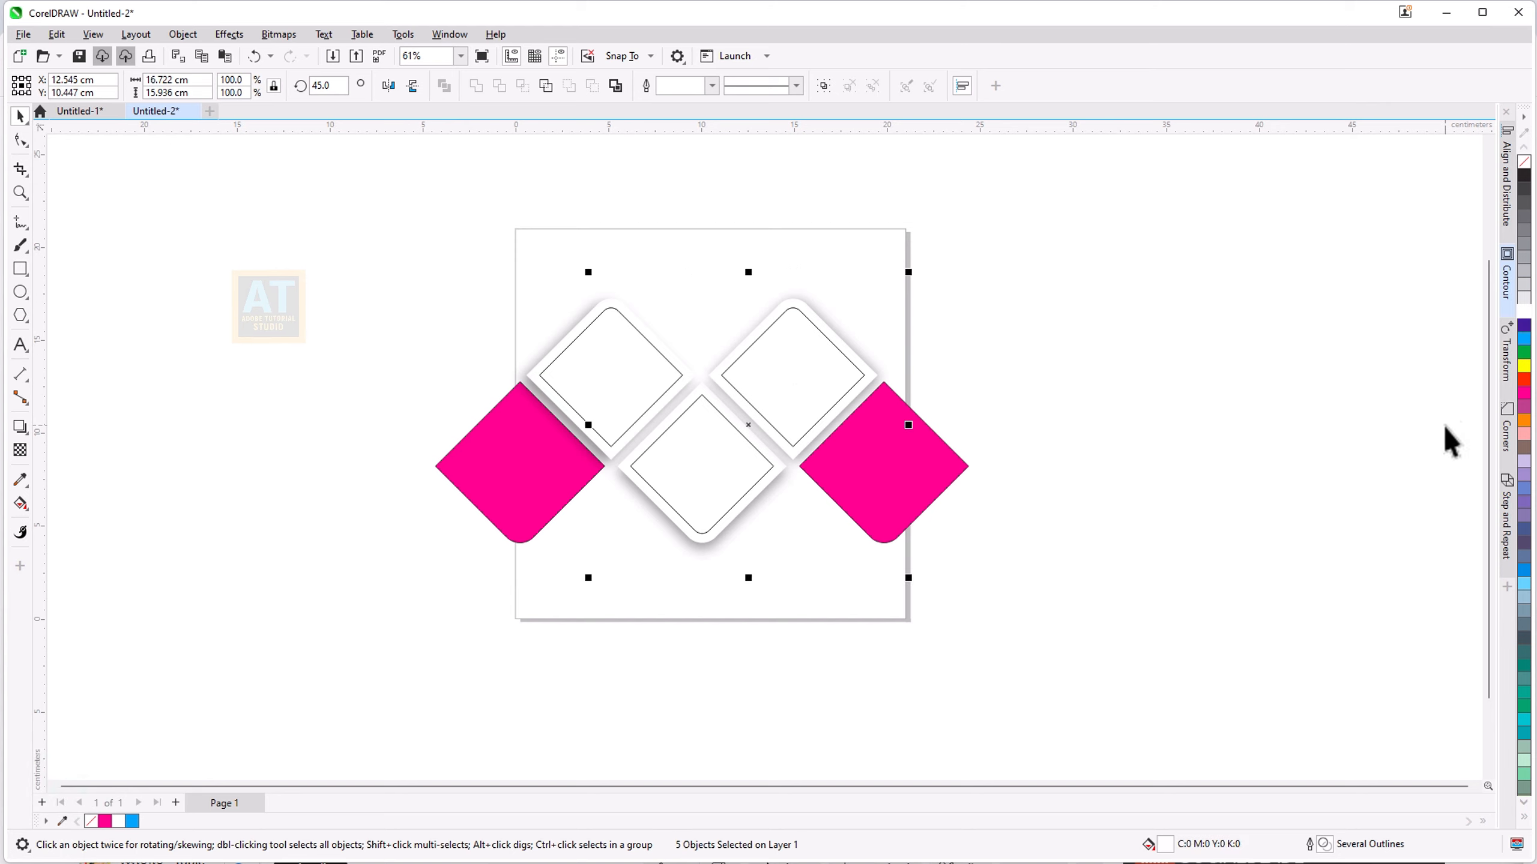
# Step: Try to fill the three inner diamonds with cyan, and undo the fill
pyautogui.press('Escape')
pyautogui.click(790, 442)
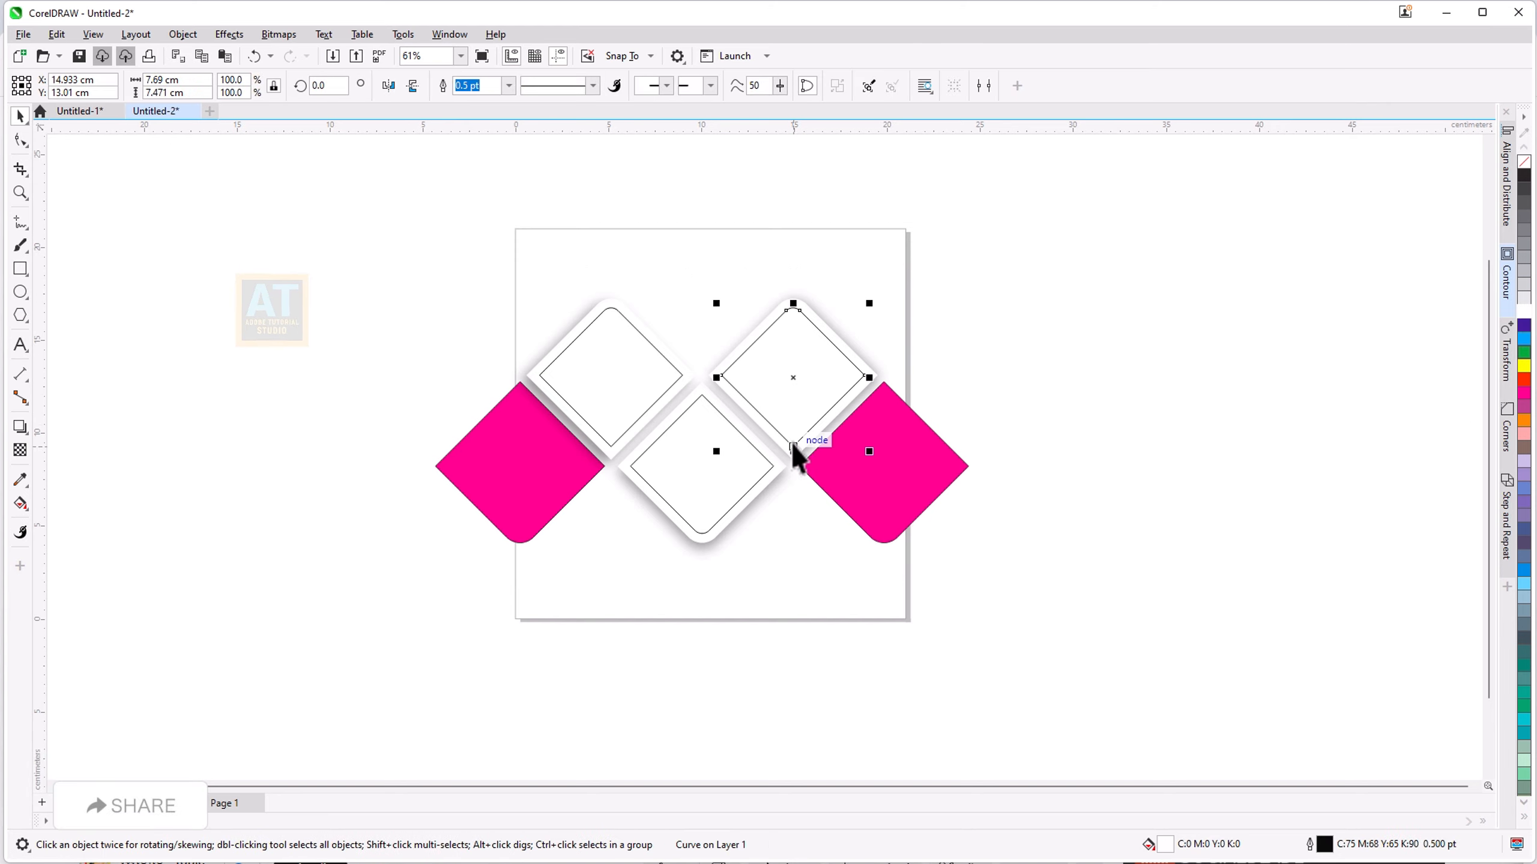
pyautogui.keyDown('shift'); pyautogui.click(700, 532); pyautogui.keyUp('shift')
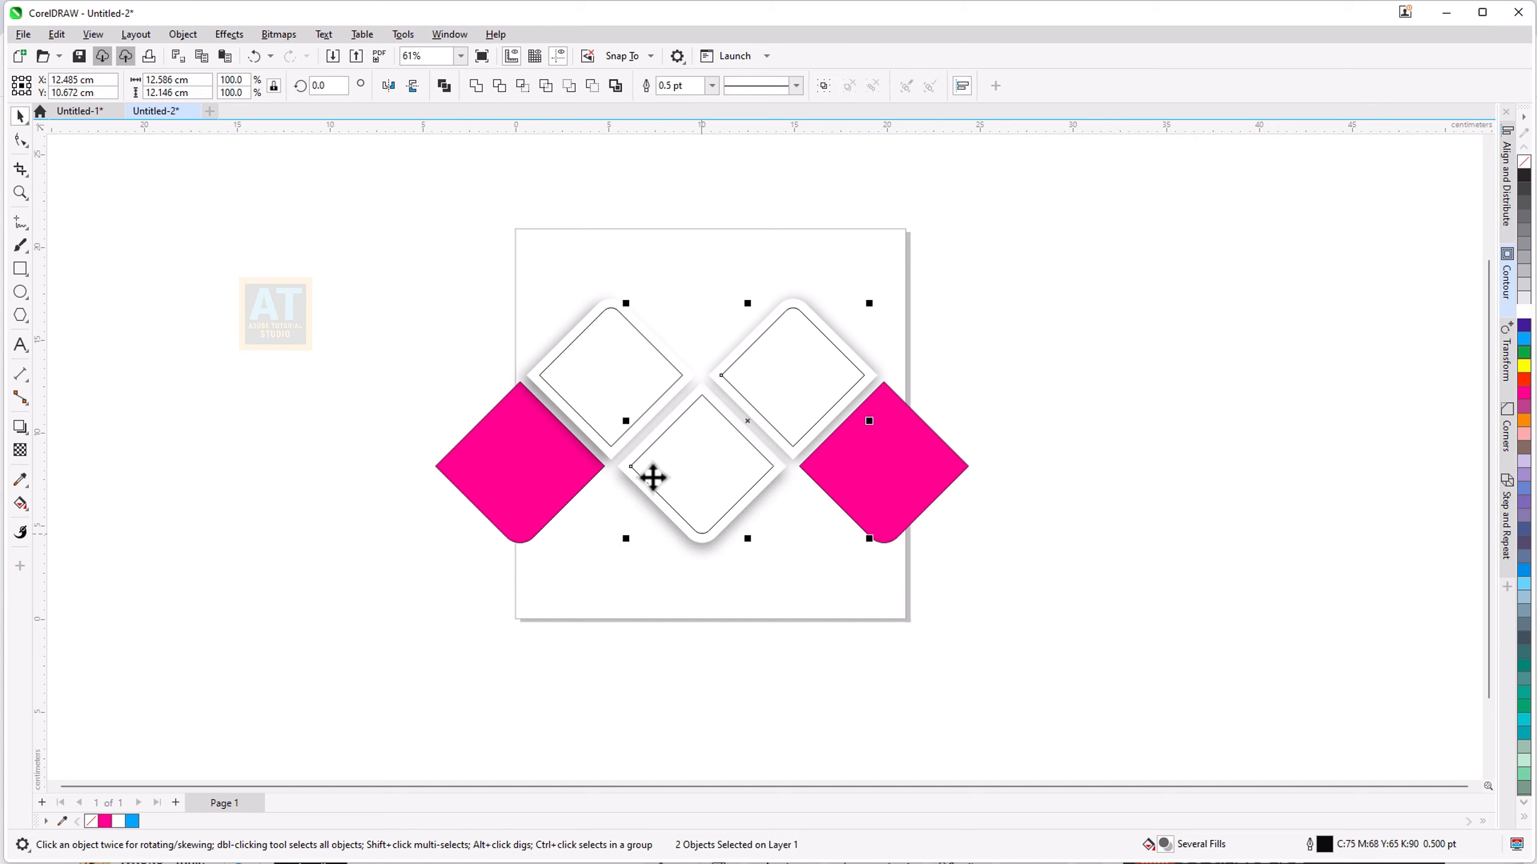
pyautogui.keyDown('shift'); pyautogui.click(604, 439); pyautogui.keyUp('shift')
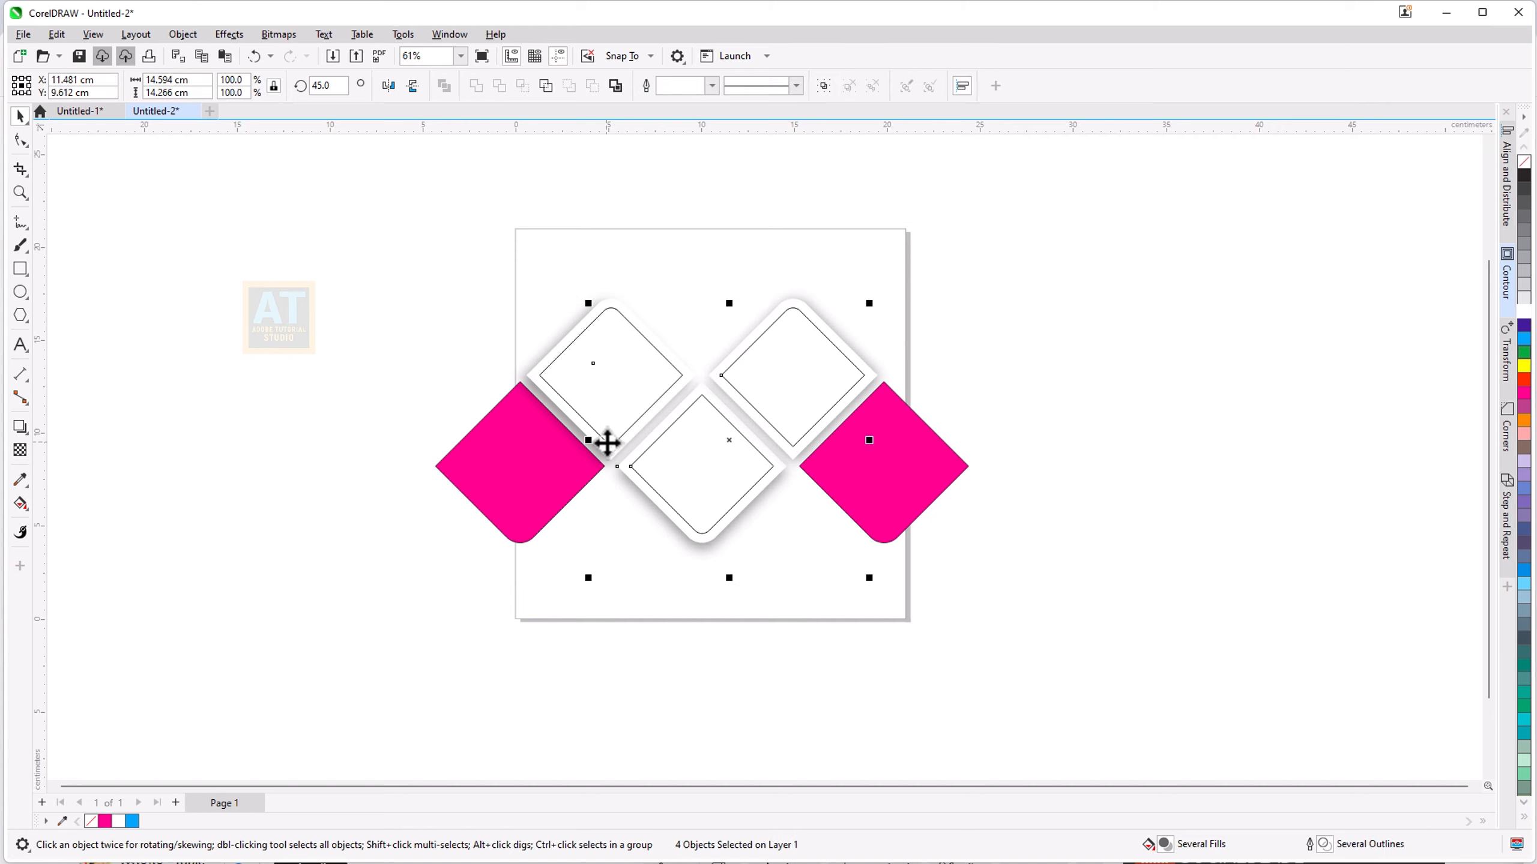
pyautogui.keyDown('shift'); pyautogui.click(545, 365); pyautogui.keyUp('shift')
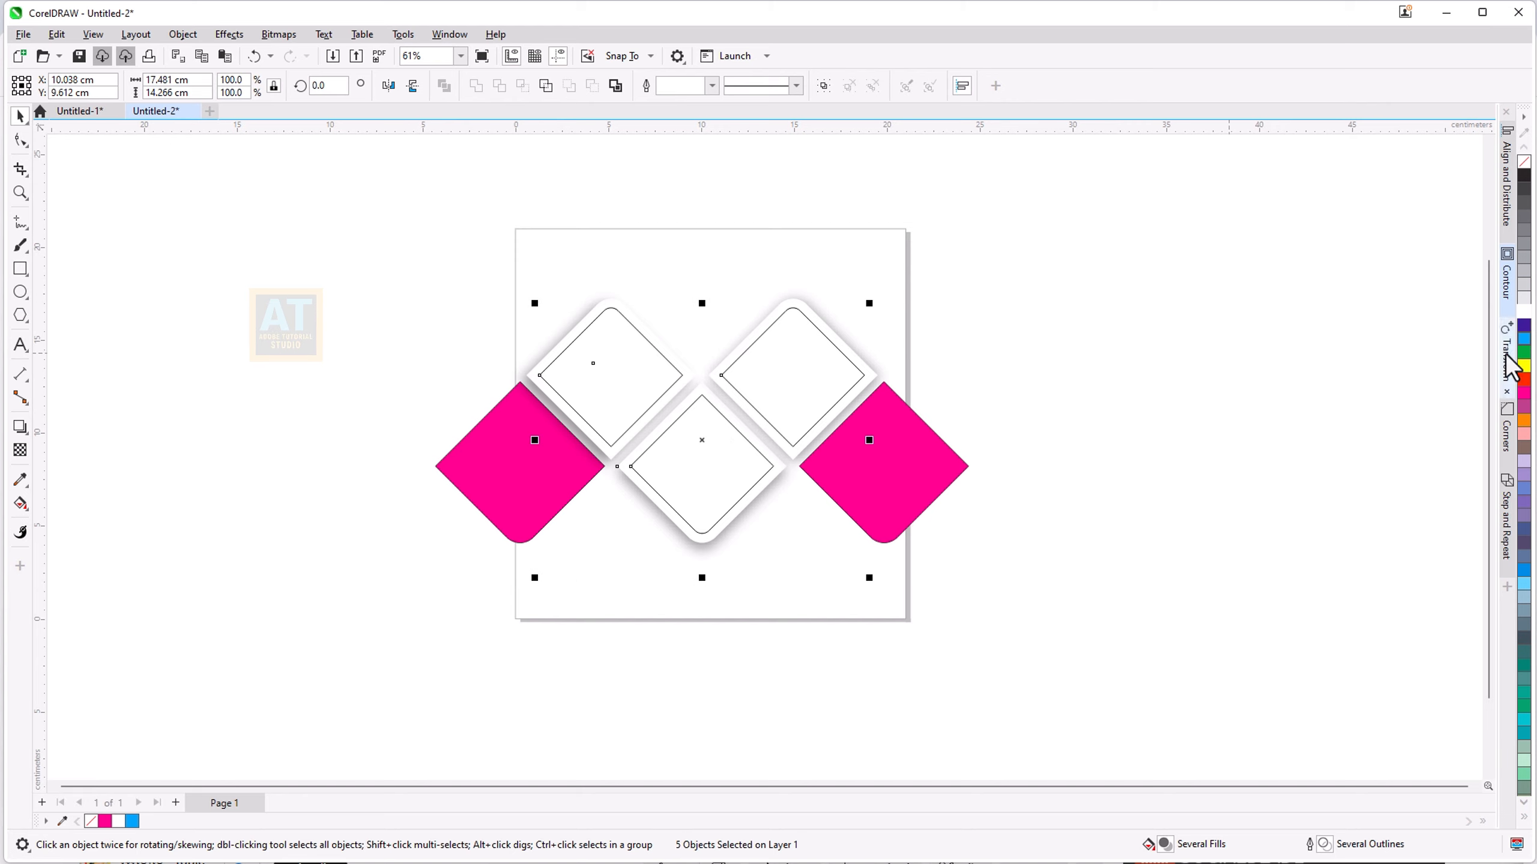
pyautogui.click(1523, 341)
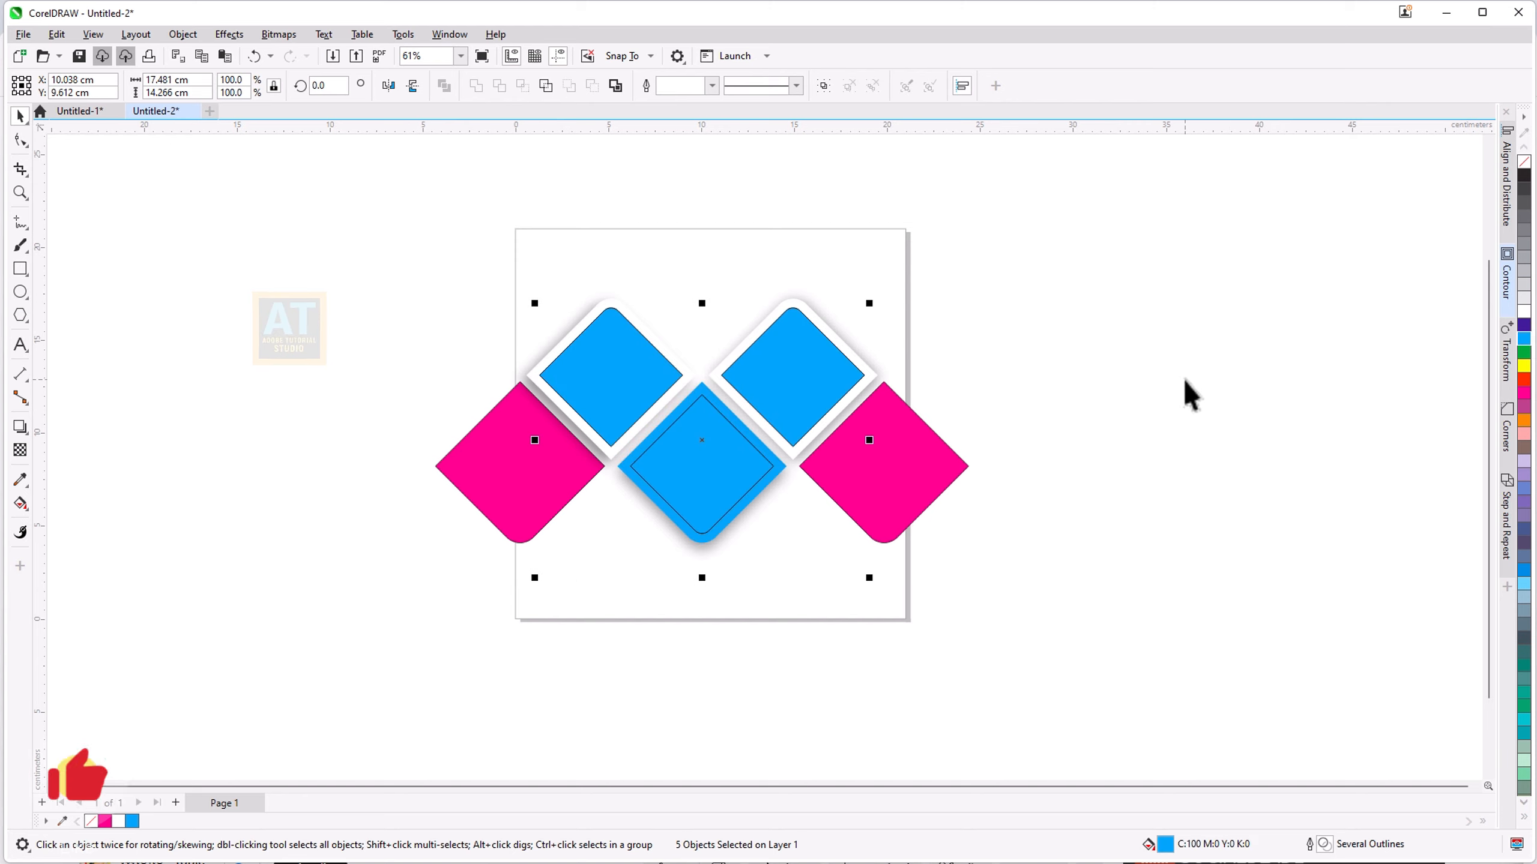
pyautogui.hotkey('ctrl', 'z')
pyautogui.press('Escape')
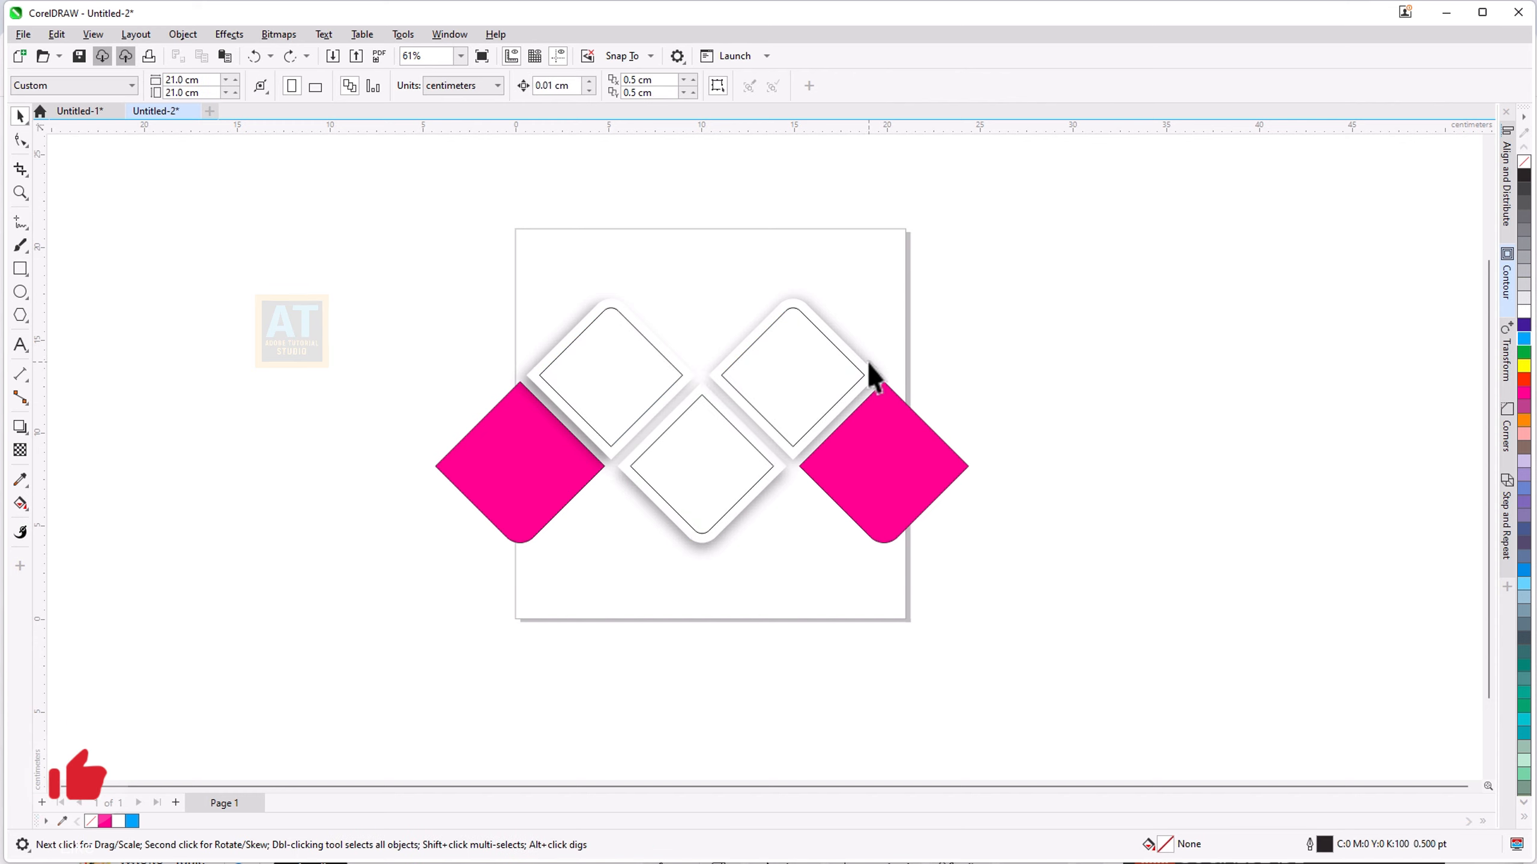
# Step: Fill only the three inner diamonds with cyan and remove their outlines
pyautogui.click(661, 387)
pyautogui.click(673, 357)
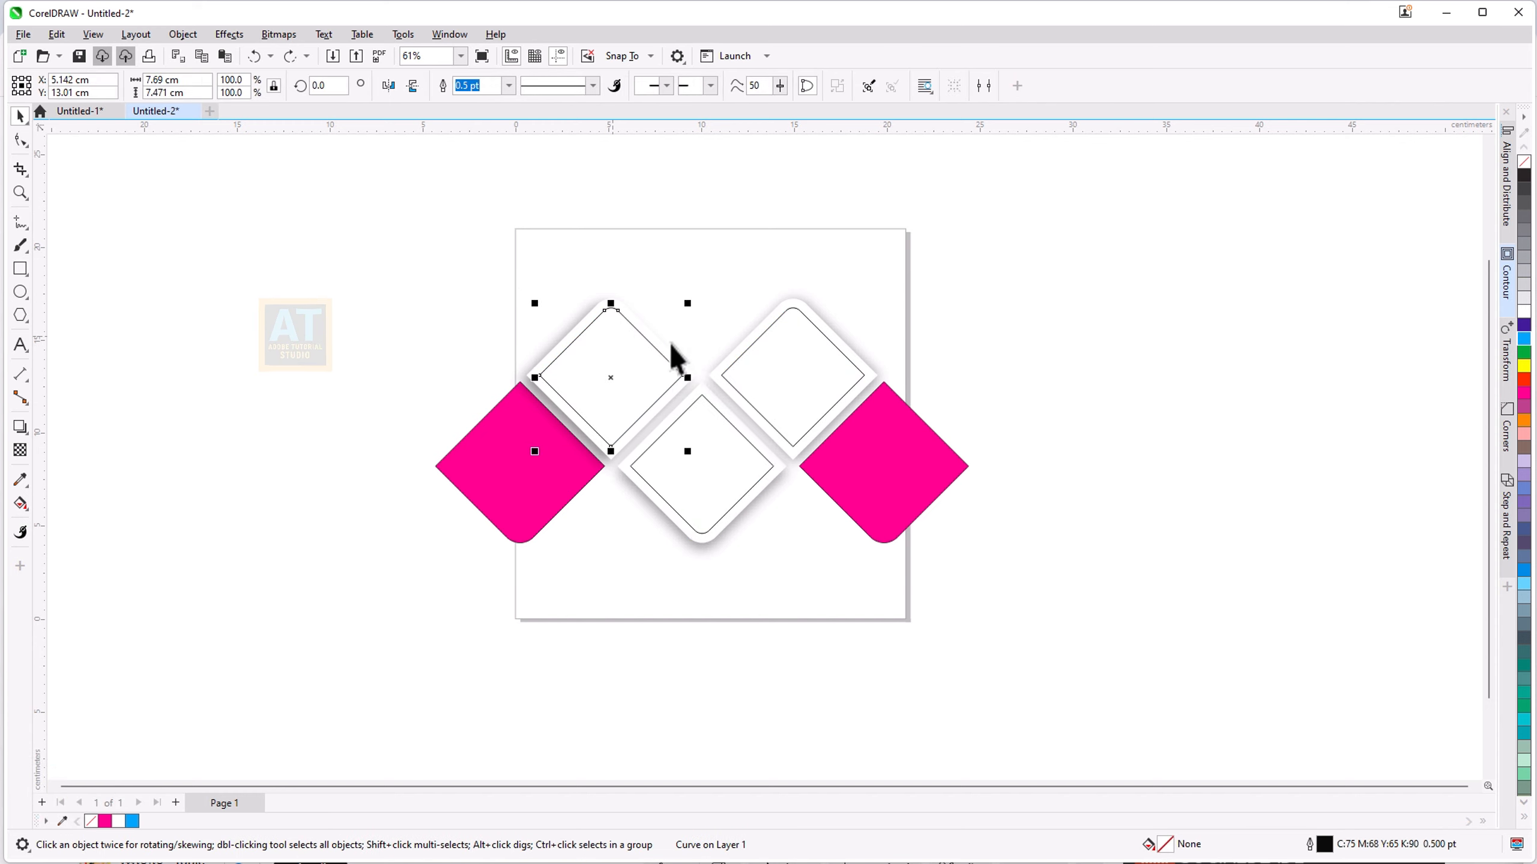
pyautogui.keyDown('shift'); pyautogui.click(785, 330); pyautogui.keyUp('shift')
pyautogui.keyDown('shift'); pyautogui.click(703, 517); pyautogui.keyUp('shift')
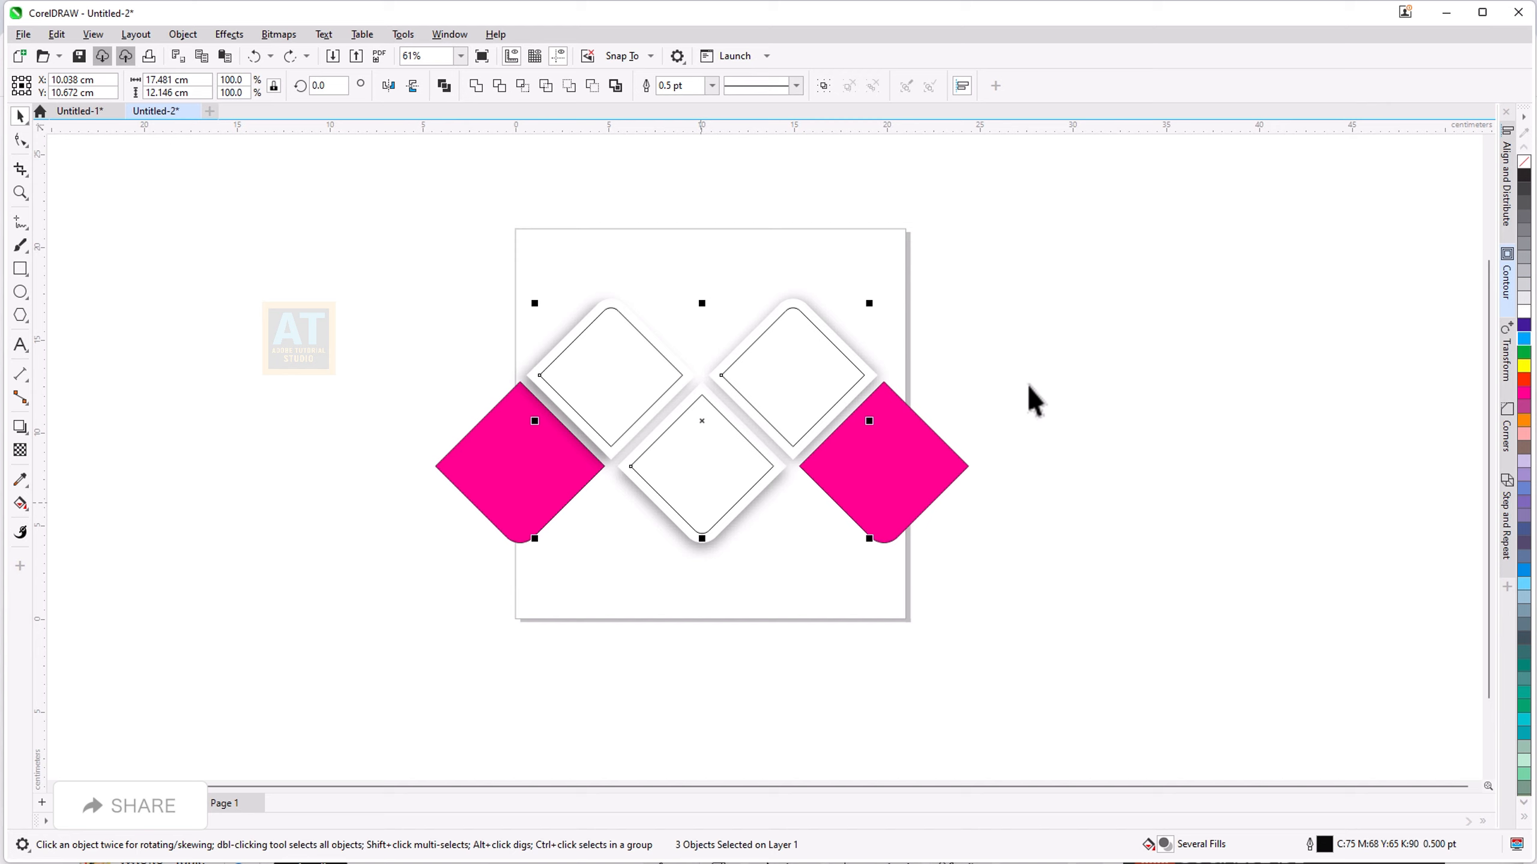
pyautogui.click(1524, 340)
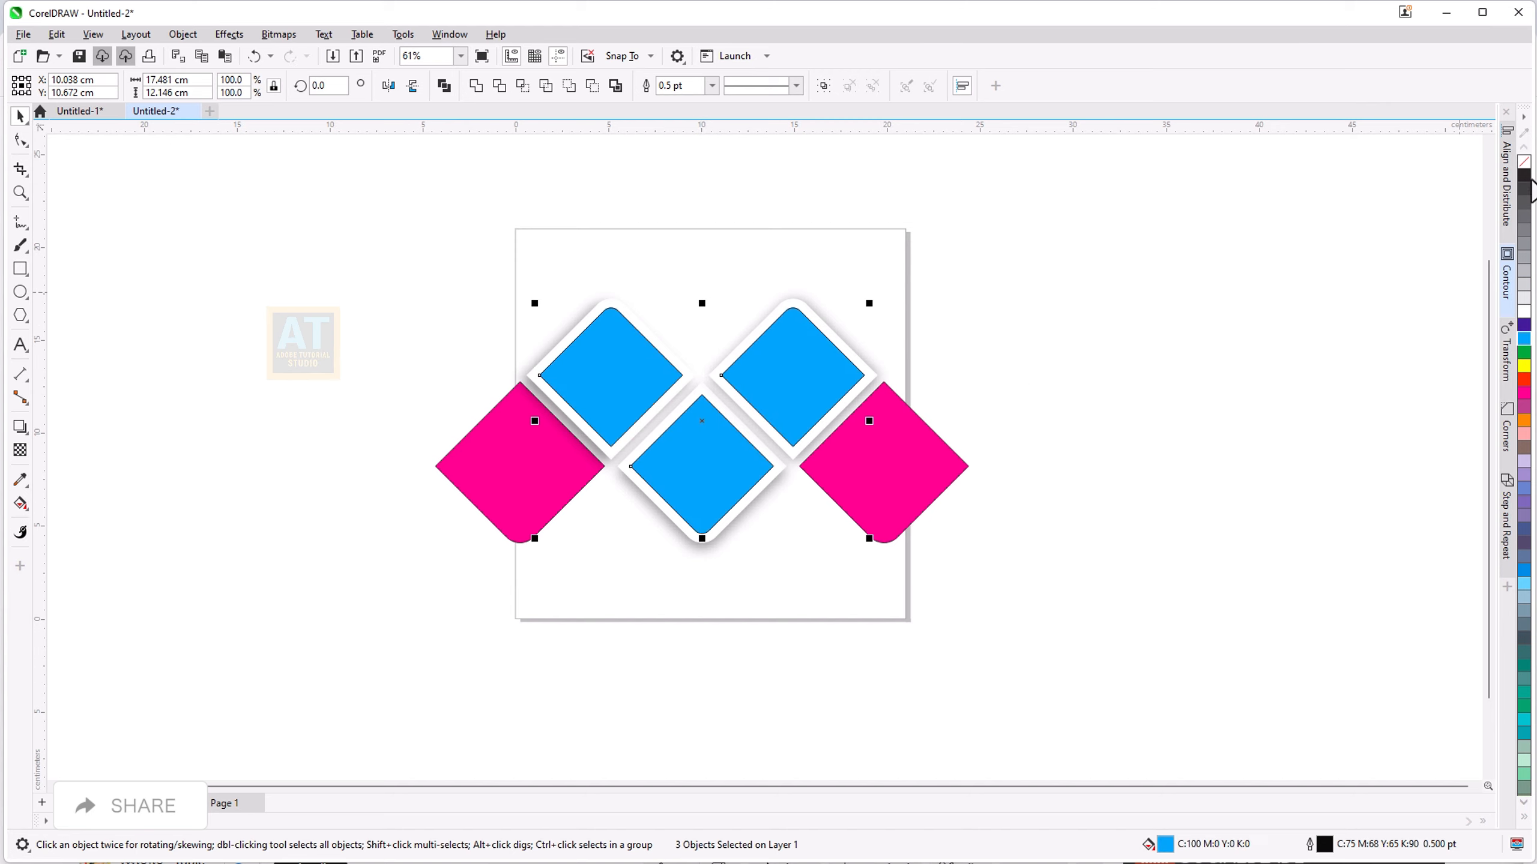
pyautogui.rightClick(1524, 161)
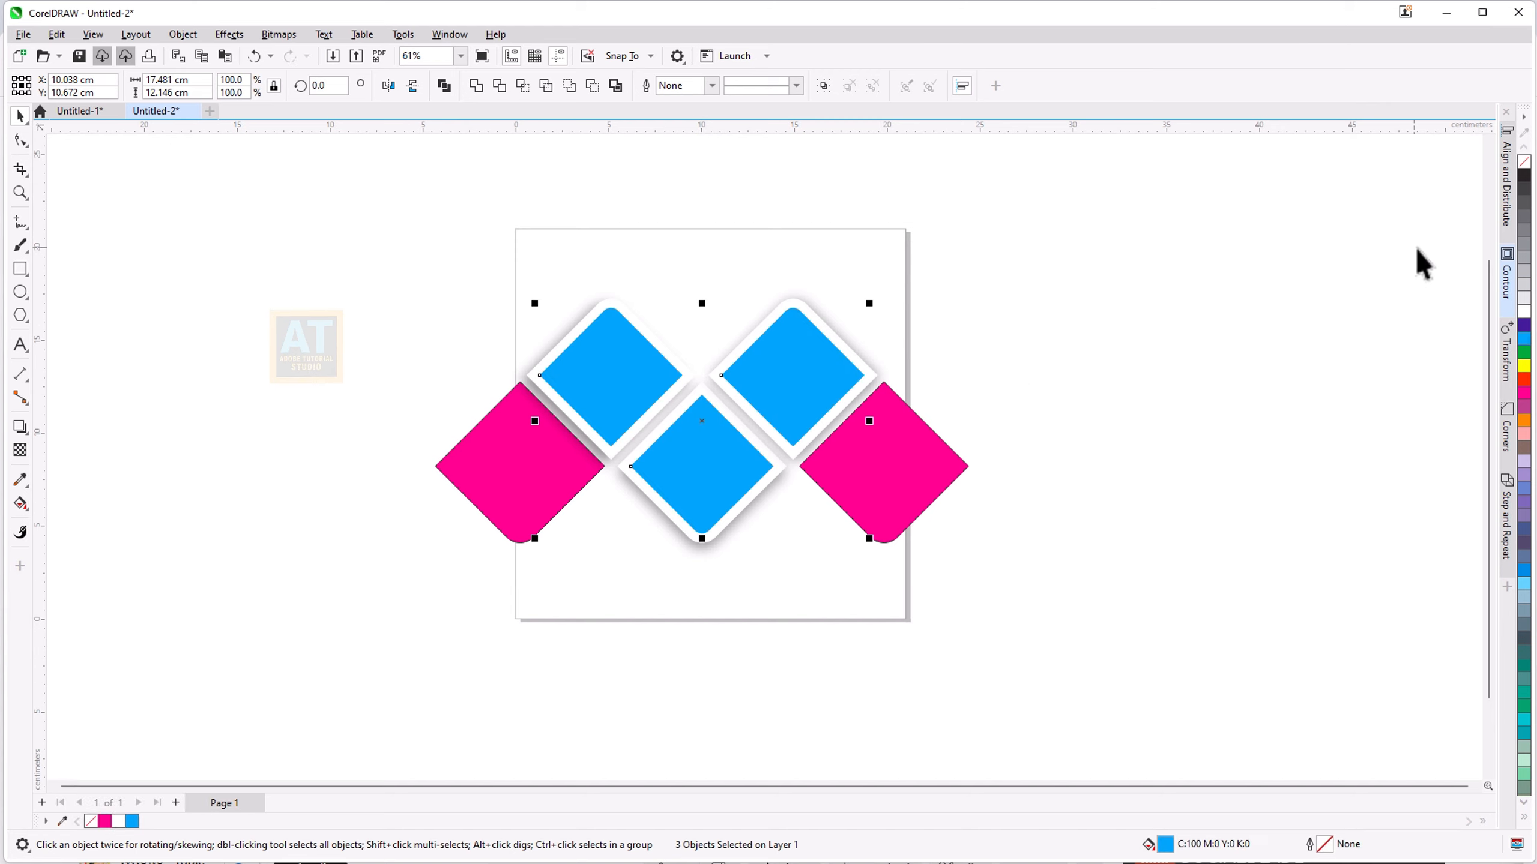
# Step: Remove the outlines from all the diamonds, including the two pink ones
pyautogui.moveTo(356, 259); pyautogui.dragTo(1167, 634)
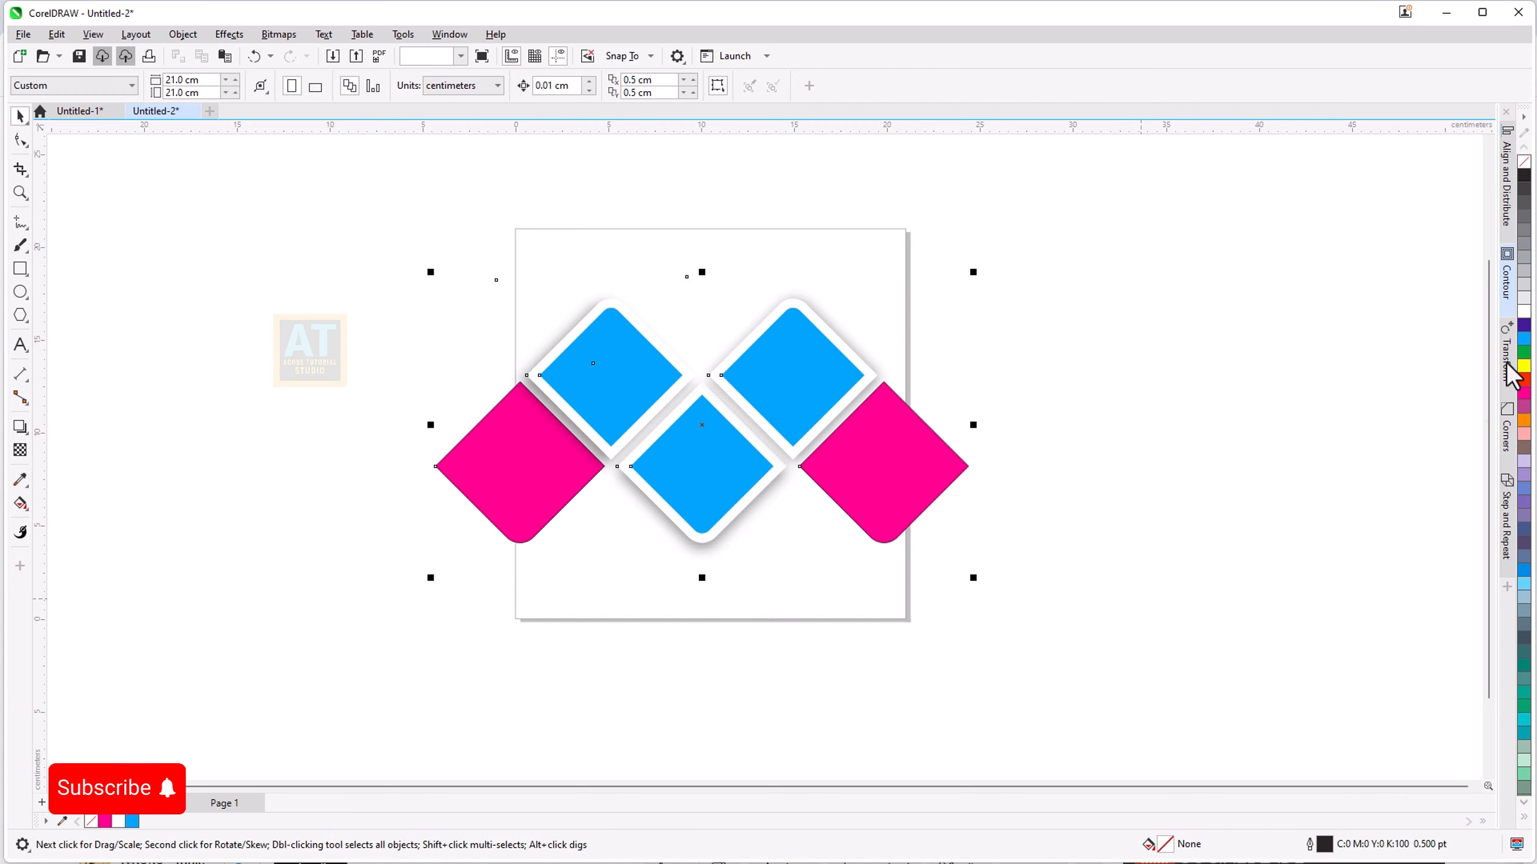
pyautogui.rightClick(1524, 161)
pyautogui.click(723, 339)
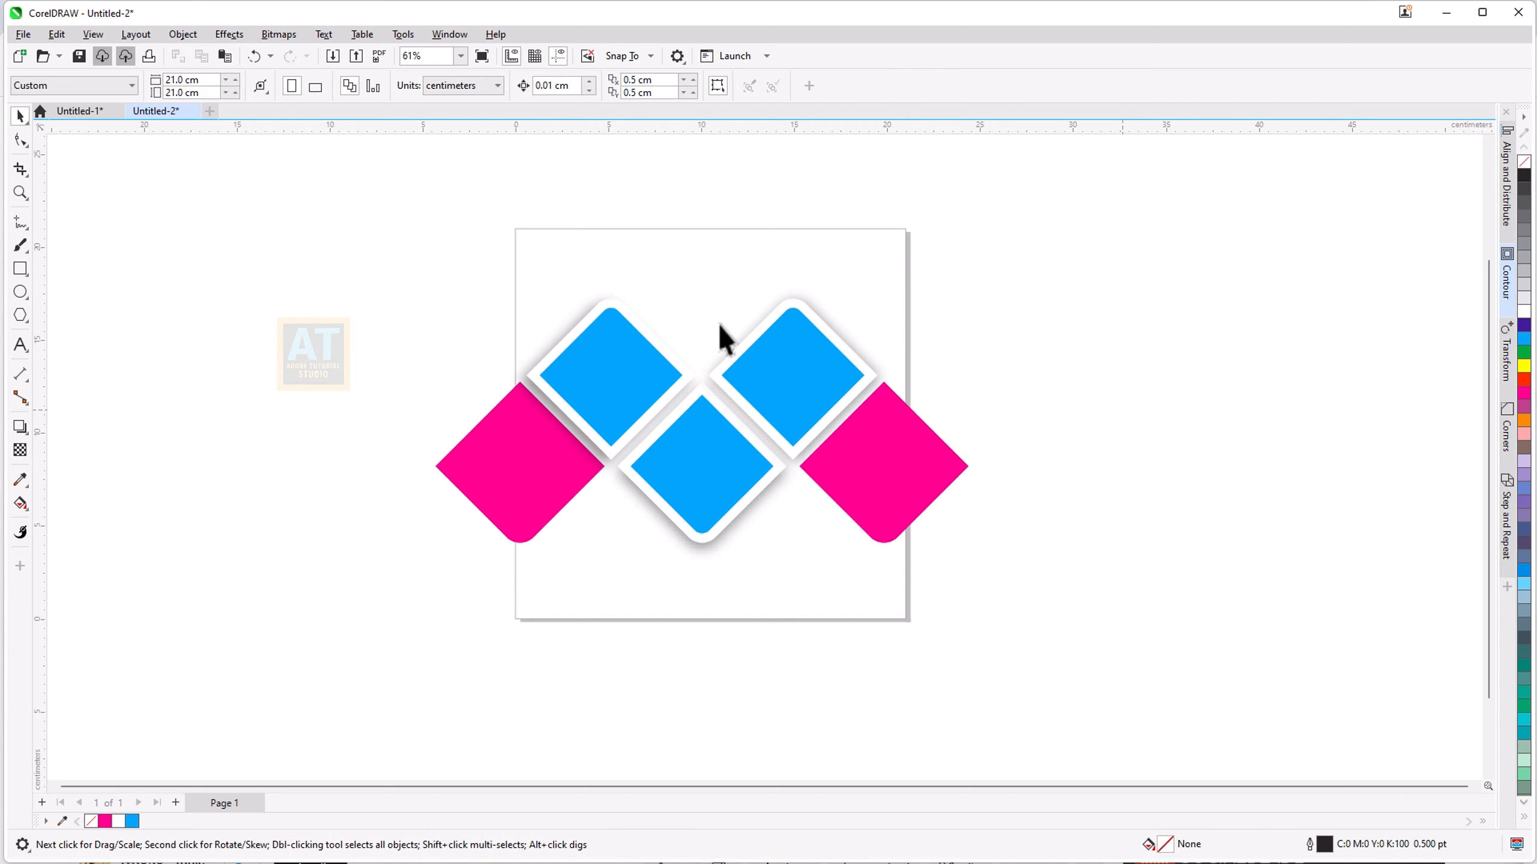
# Step: Import 1_kofzl_V0bCmXhR2i0Y7Z_Q.jpg, 5cf89423c7c8e (1).png, 10-Temples-in-Cambodia-with-Ancient-Architecture.jpg and Travel-to-cambodia-Angkor-Temples_1af4d.jpeg
pyautogui.click(335, 56)
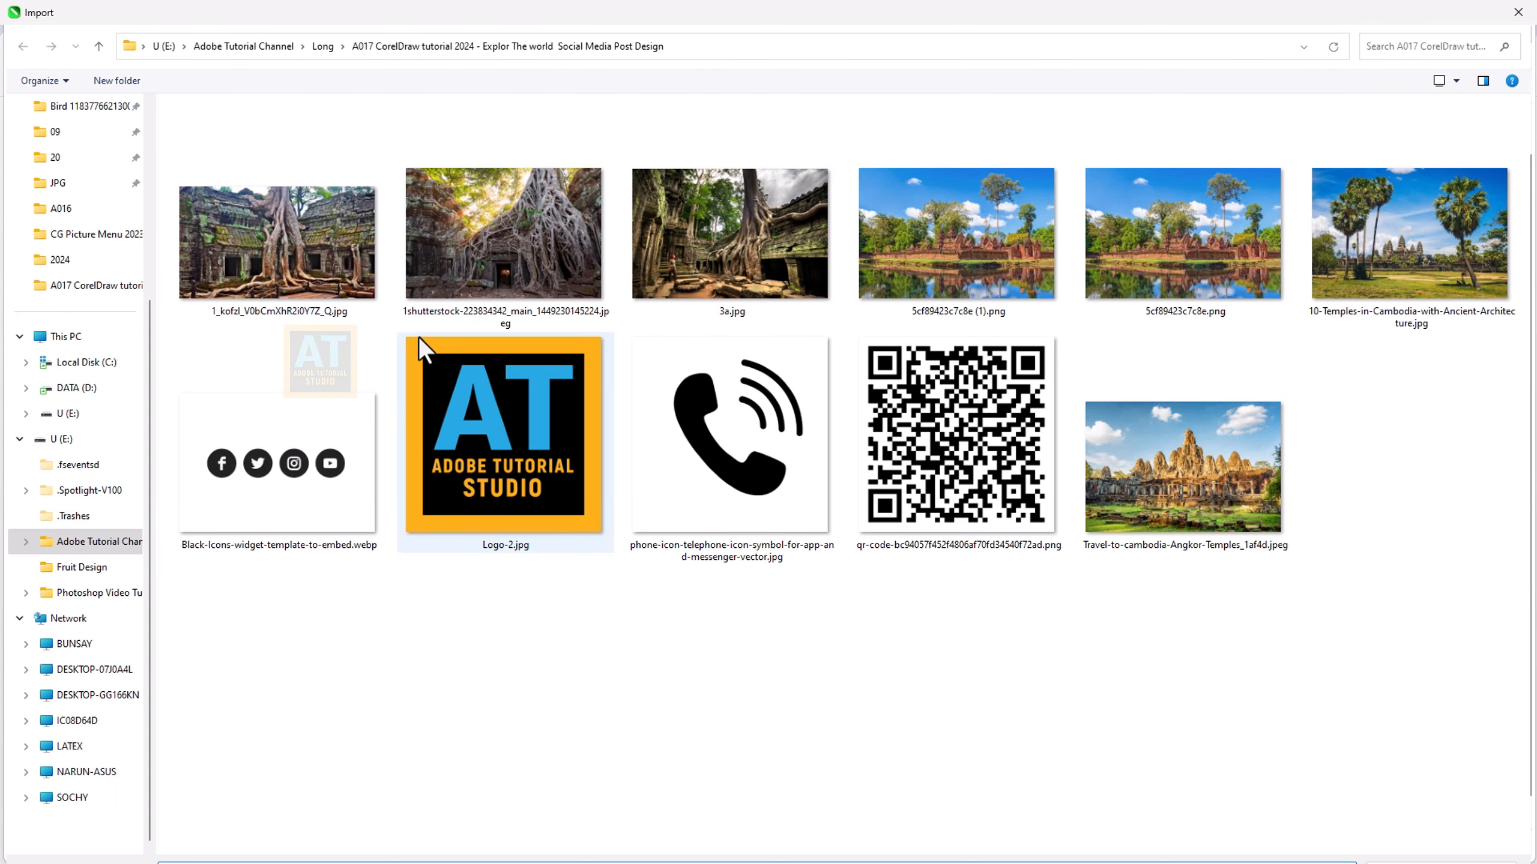
pyautogui.click(317, 263)
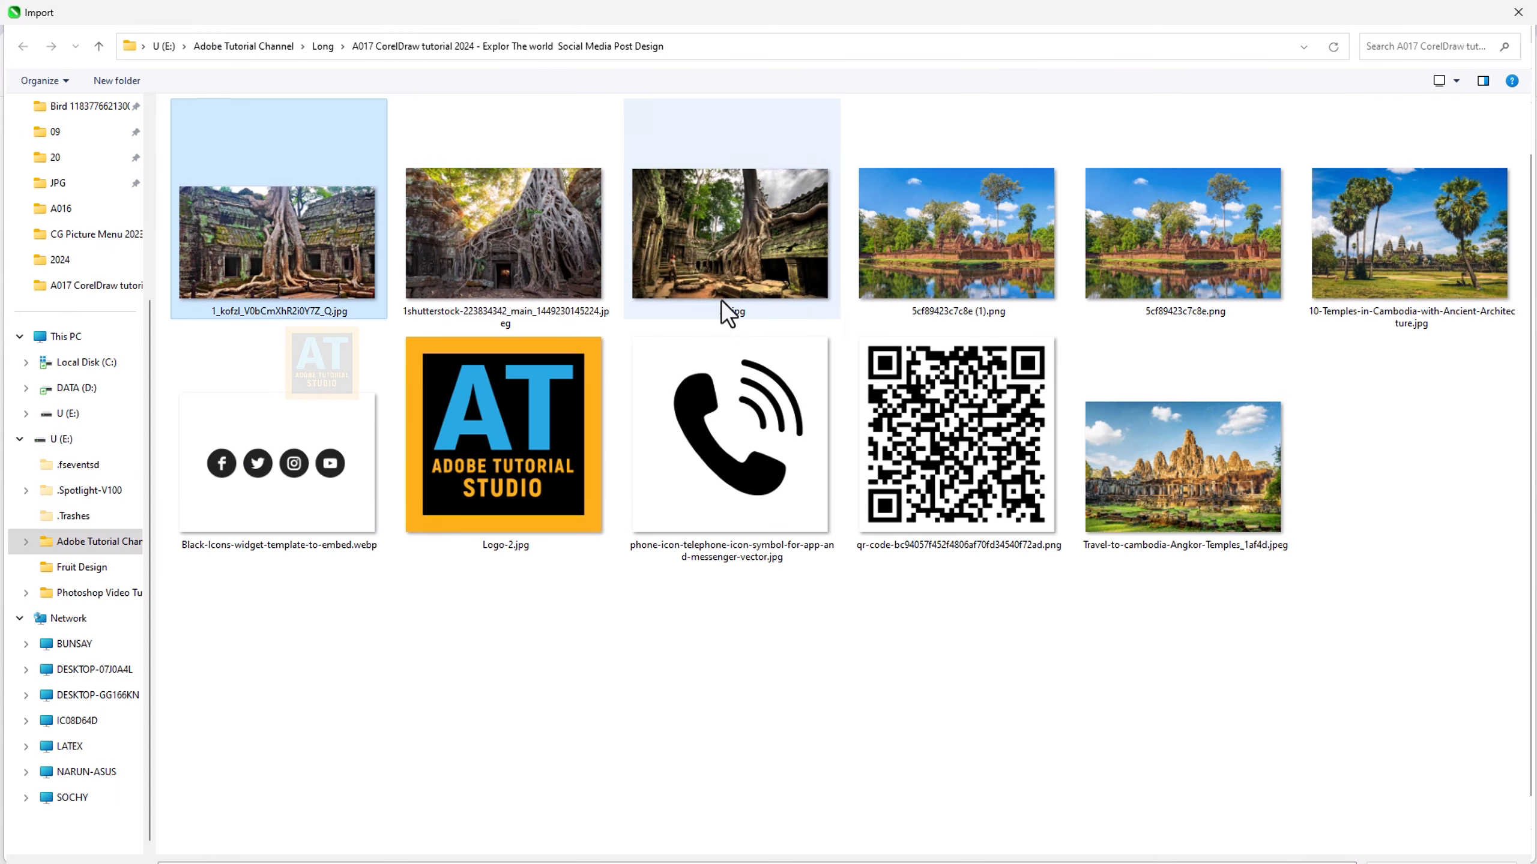
pyautogui.keyDown('ctrl'); pyautogui.click(968, 243); pyautogui.keyUp('ctrl')
pyautogui.keyDown('ctrl'); pyautogui.click(1394, 255); pyautogui.keyUp('ctrl')
pyautogui.keyDown('ctrl'); pyautogui.click(1184, 449); pyautogui.keyUp('ctrl')
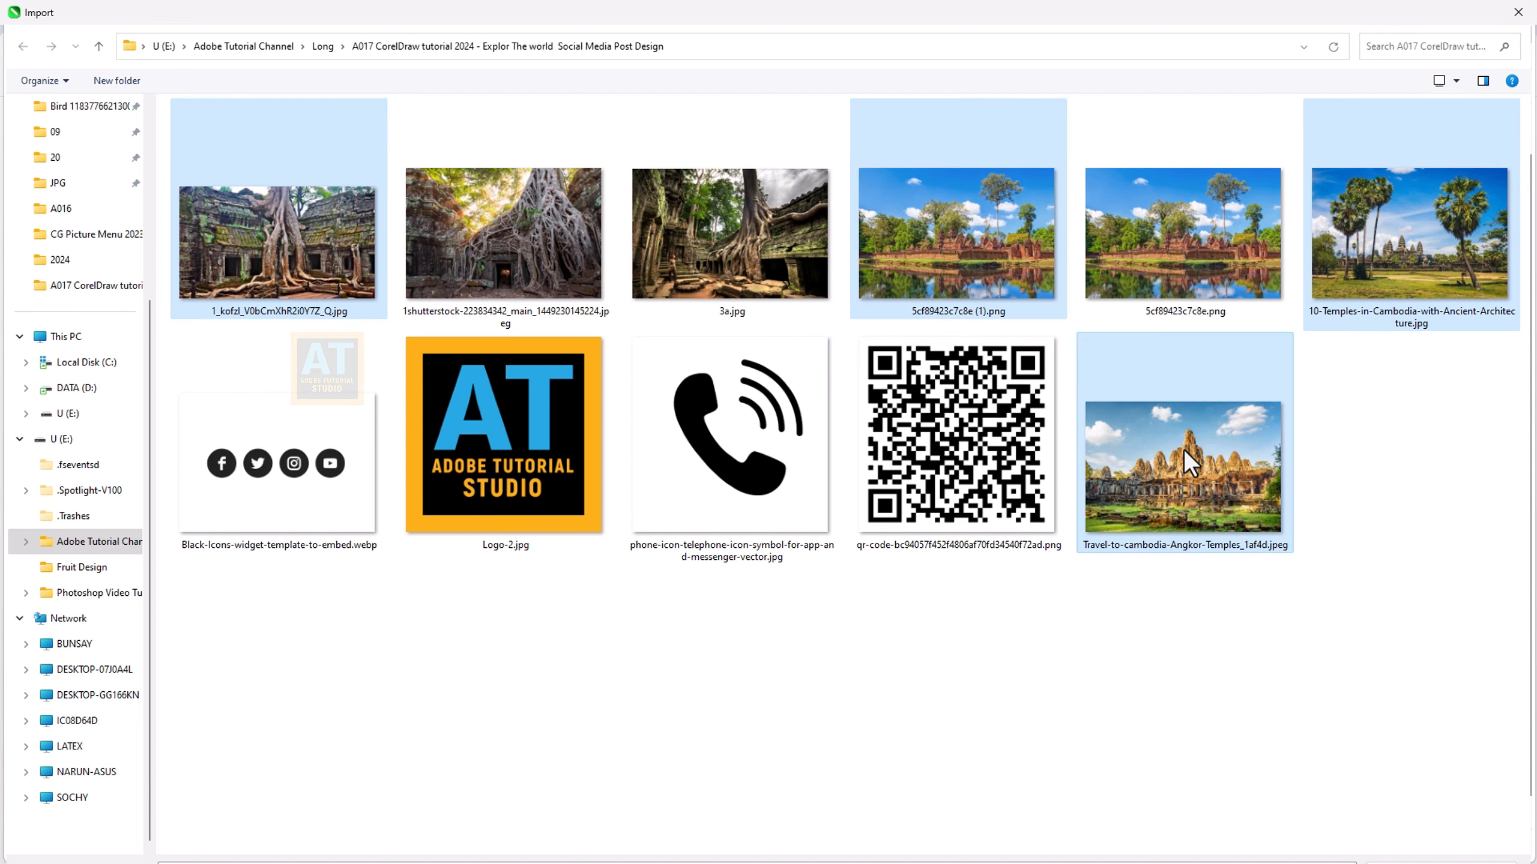
pyautogui.press('Return')
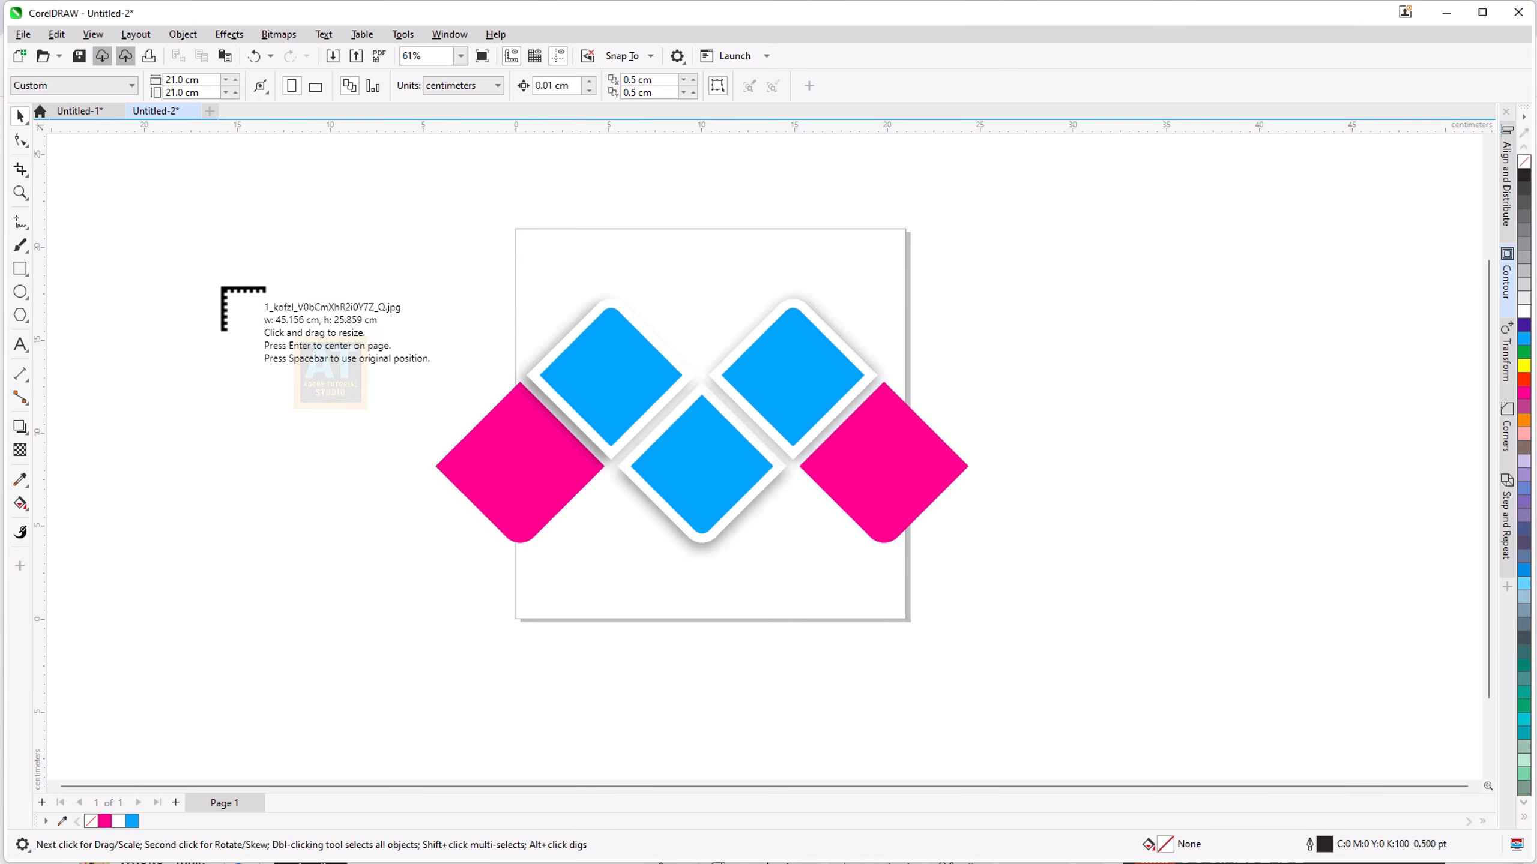
# Step: Place the four photos around the page's upper-left side, the tree-root one about 17.5 cm wide and the others about 8 to 9 cm
pyautogui.moveTo(137, 256); pyautogui.dragTo(461, 443)
pyautogui.moveTo(259, 183); pyautogui.dragTo(422, 291)
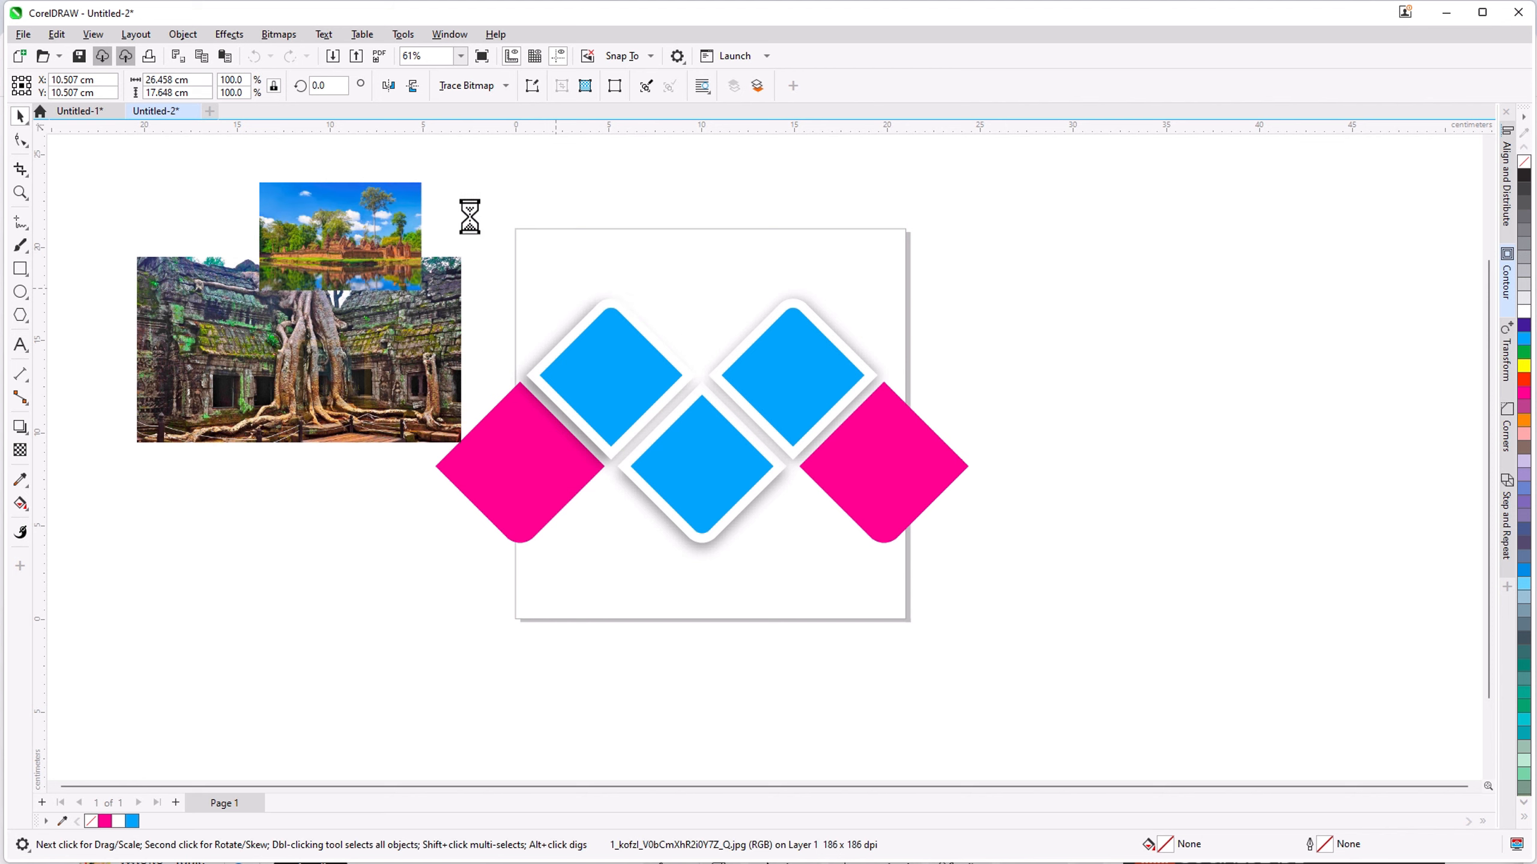
pyautogui.moveTo(392, 176); pyautogui.dragTo(553, 284)
pyautogui.moveTo(605, 169); pyautogui.dragTo(751, 267)
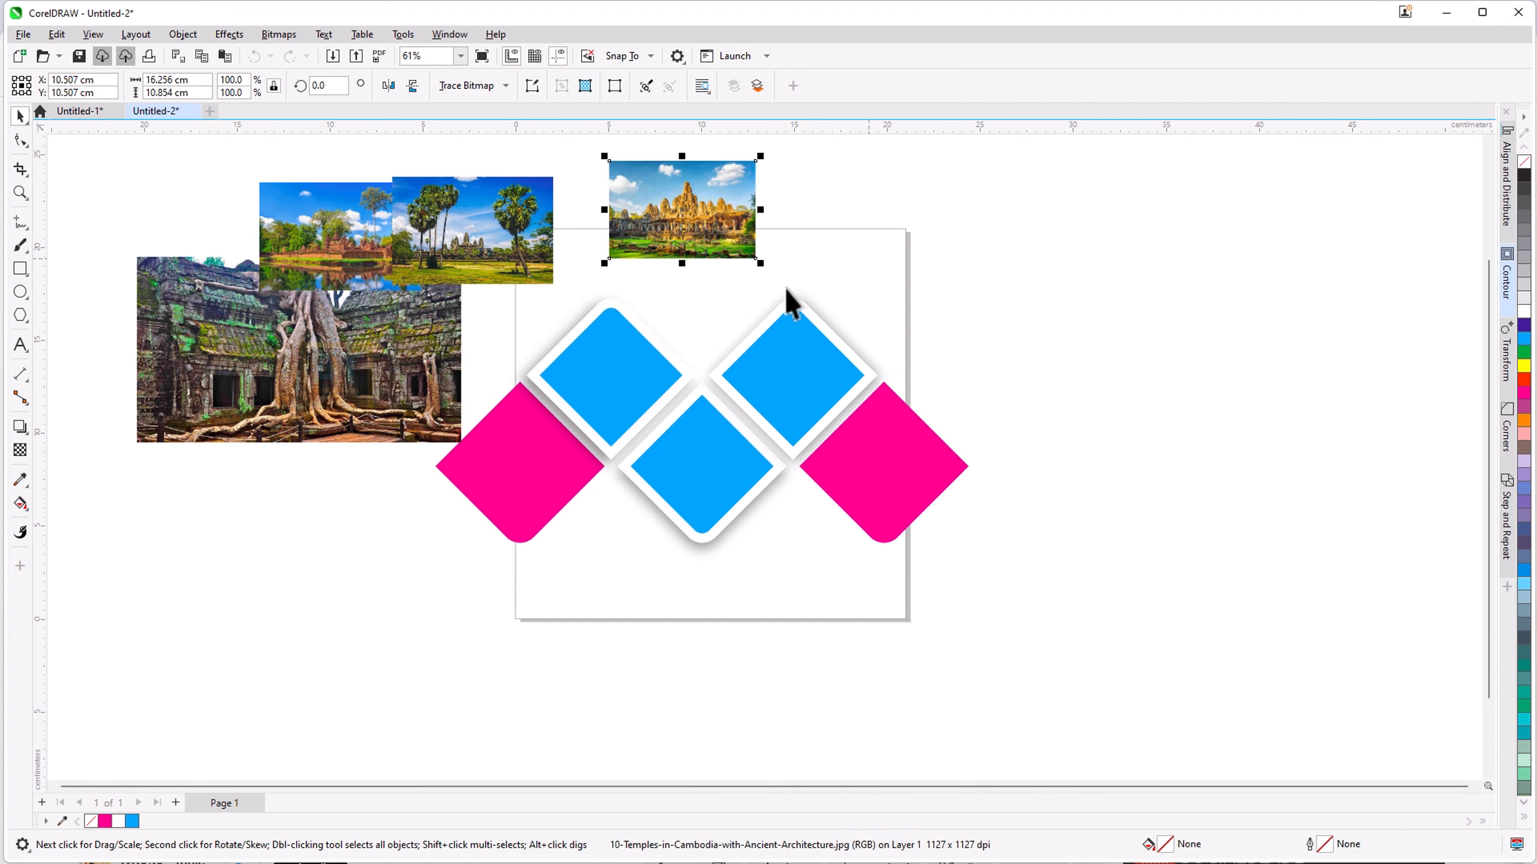
# Step: PowerClip the golden Angkor temple photo inside the upper-right inner diamond and enlarge it to cover the whole shape
pyautogui.rightClick(690, 212)
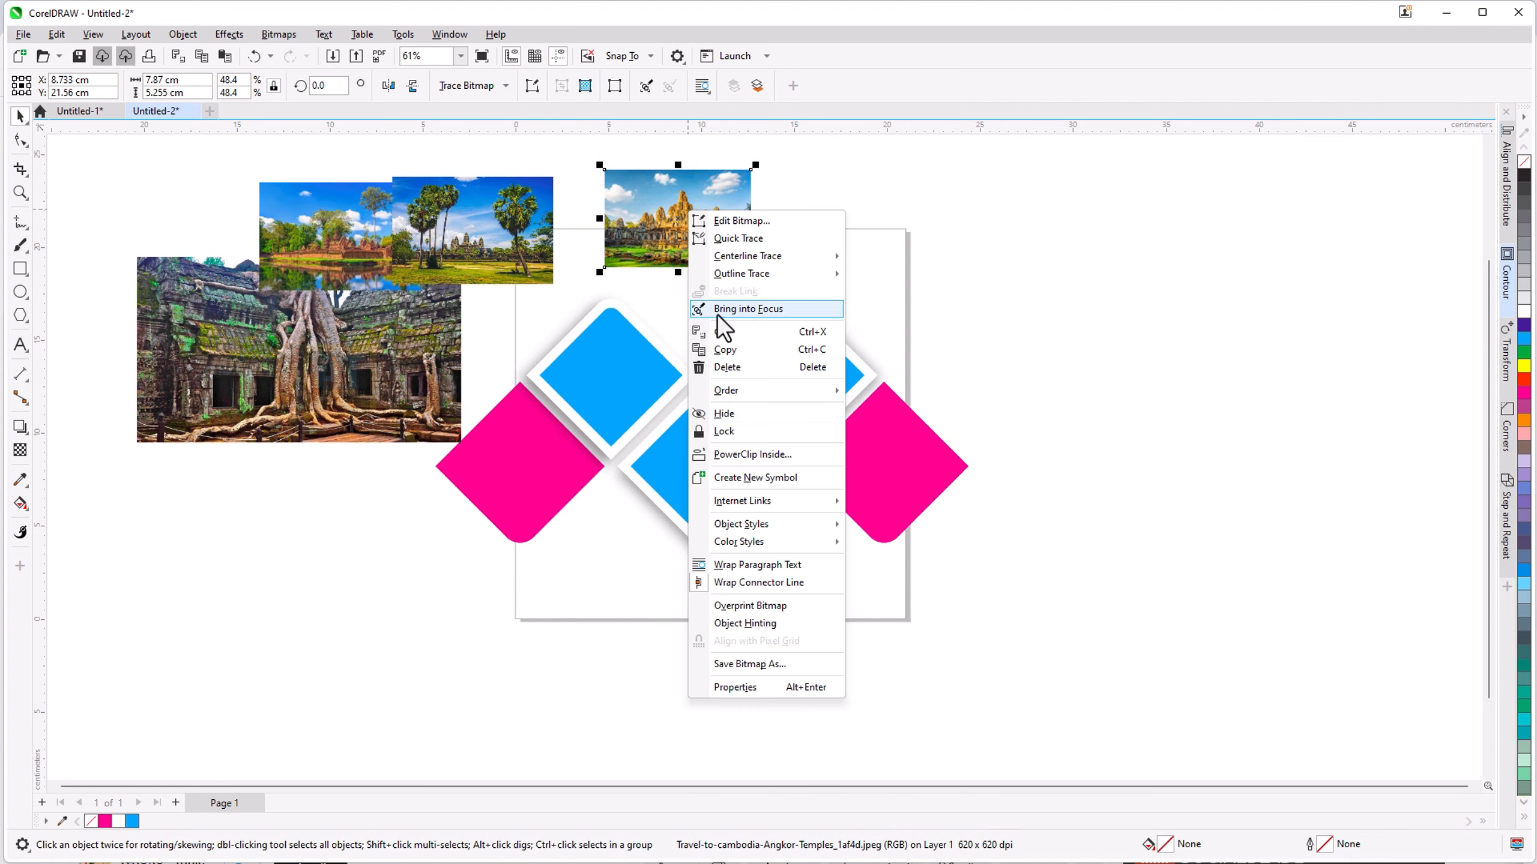
pyautogui.click(713, 456)
pyautogui.click(802, 386)
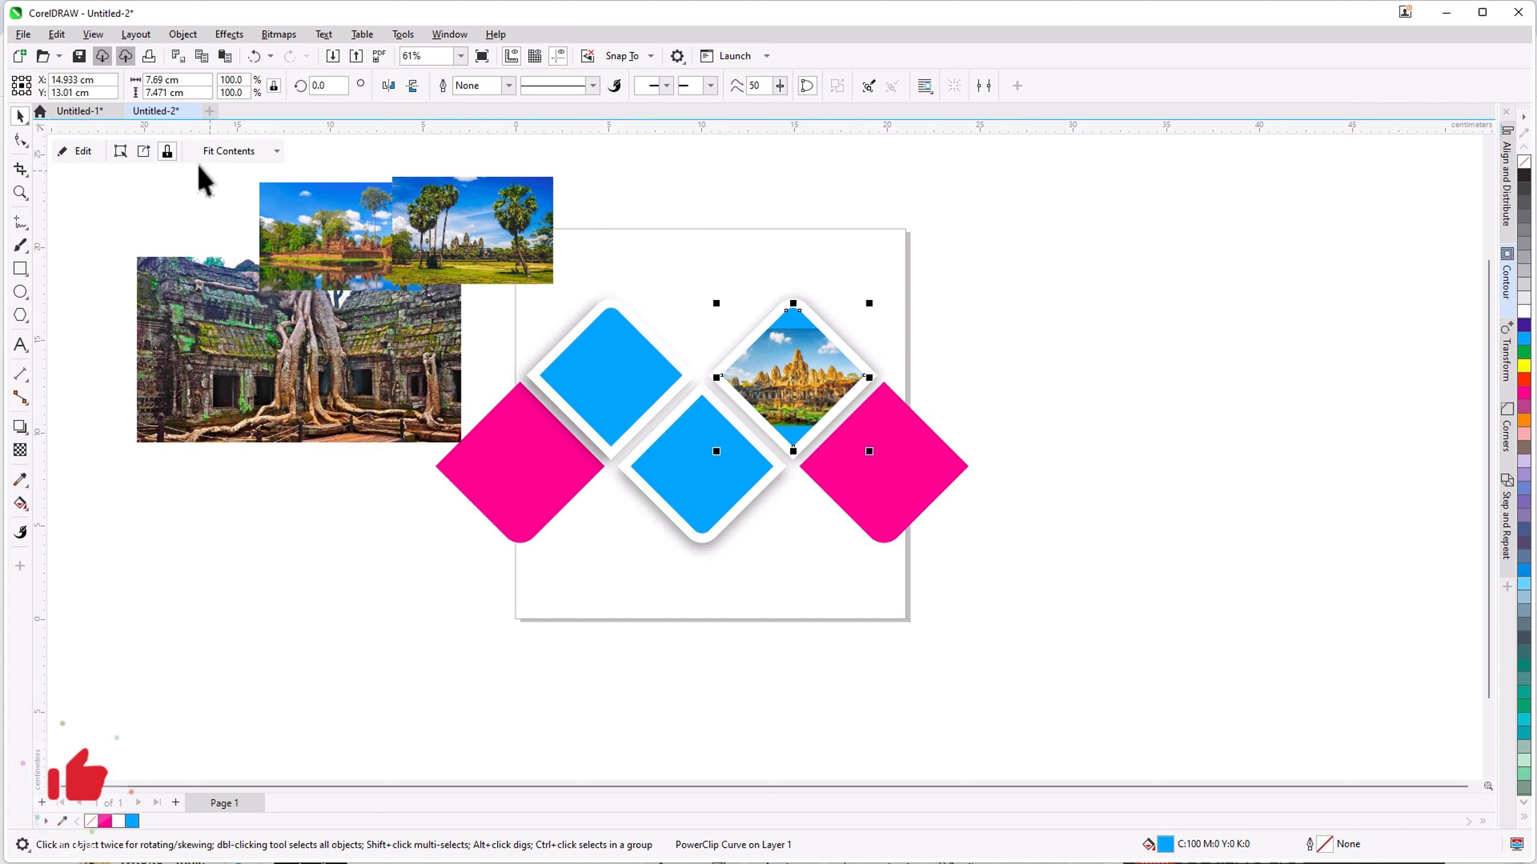
pyautogui.click(121, 152)
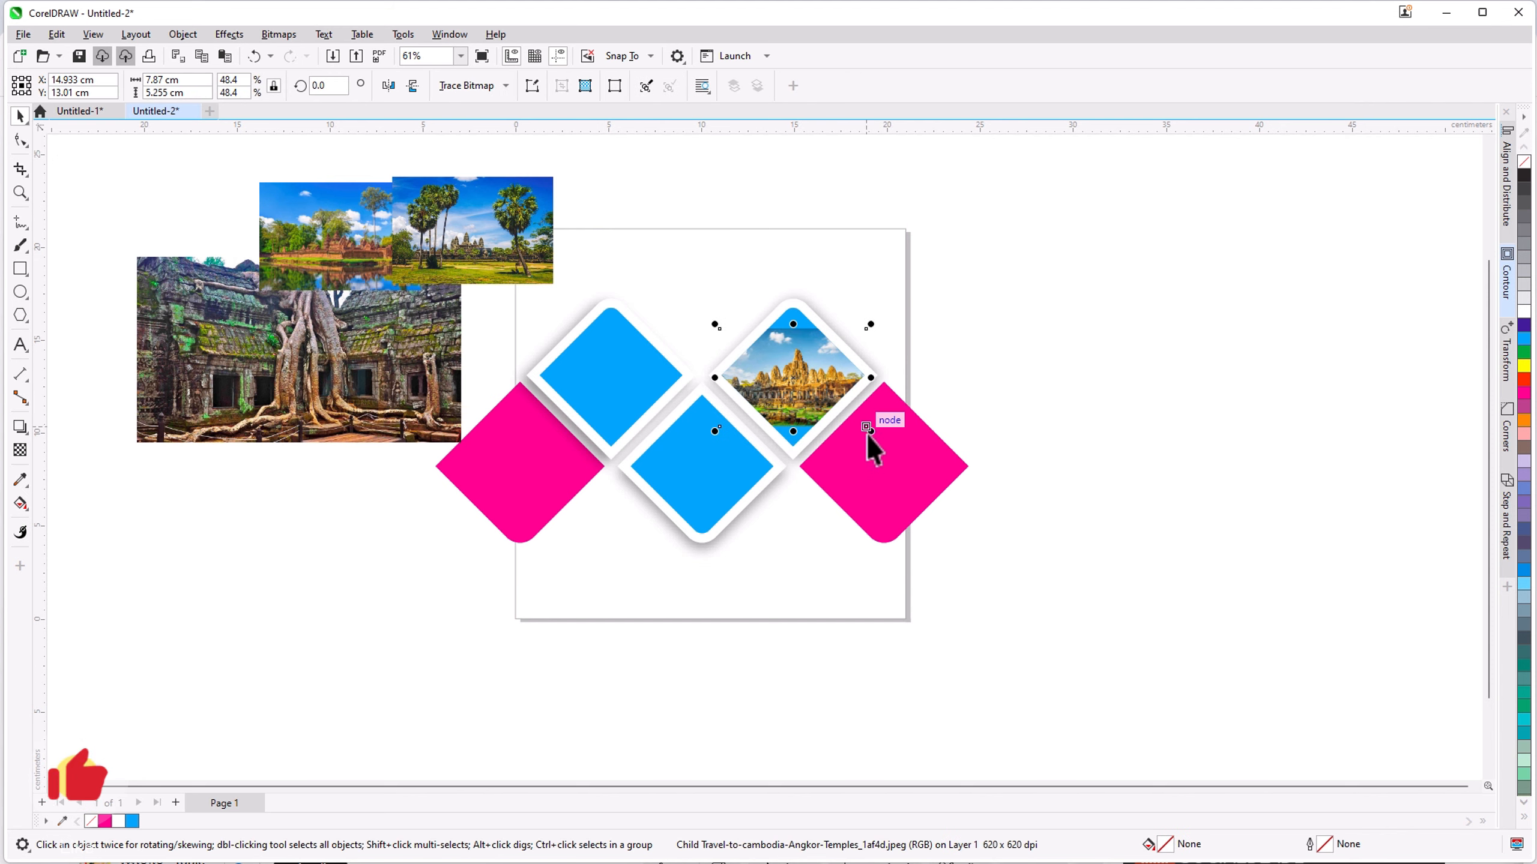
pyautogui.moveTo(870, 431); pyautogui.dragTo(922, 488)
# Step: PowerClip the palm-tree temple photo inside the upper-left inner diamond, then enlarge and shift it so the temple fills the shape
pyautogui.rightClick(485, 242)
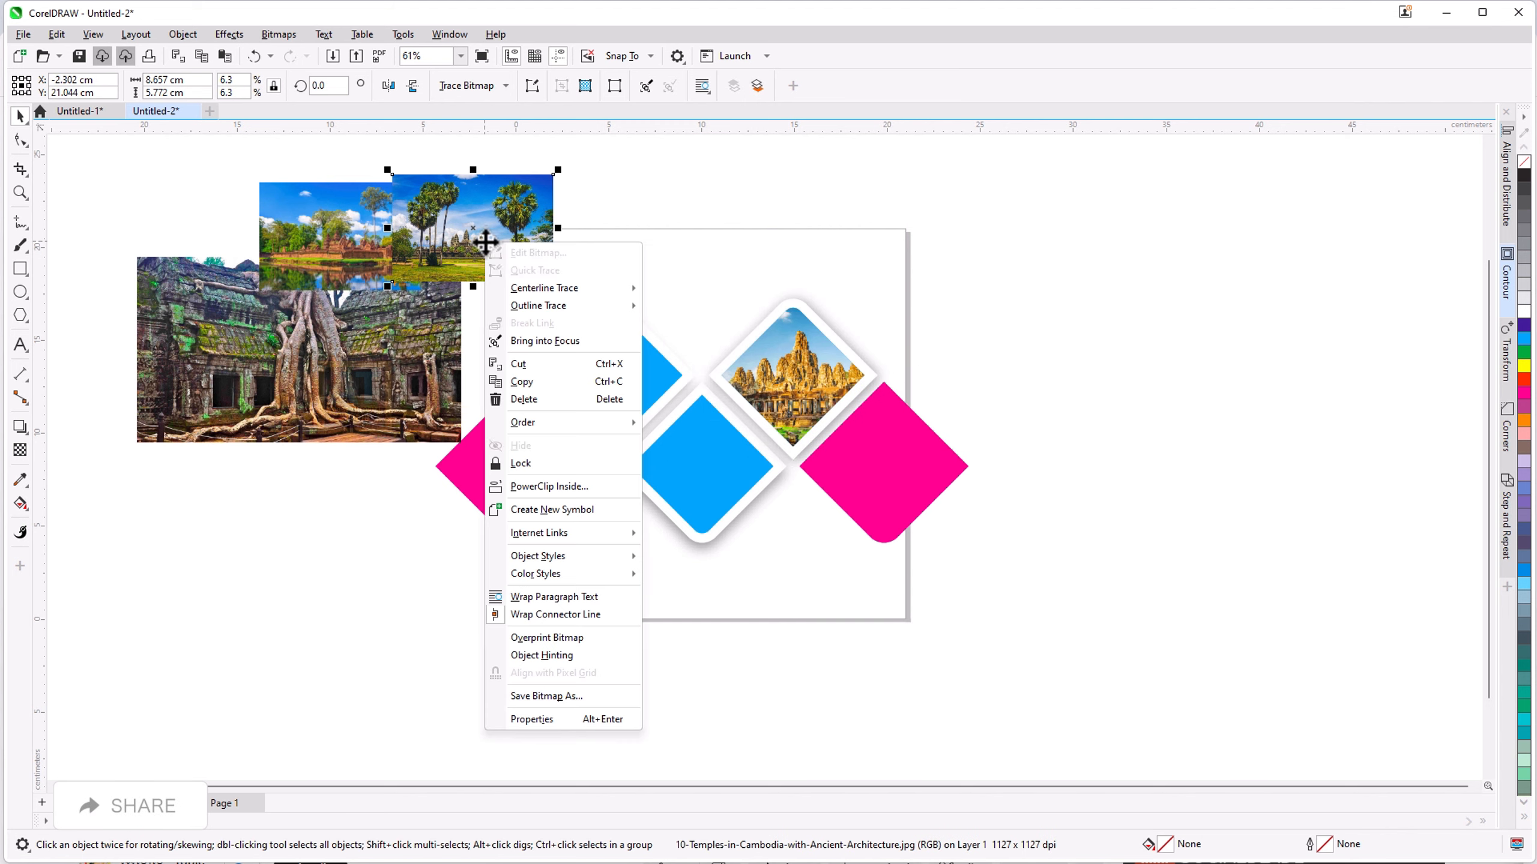
pyautogui.click(529, 487)
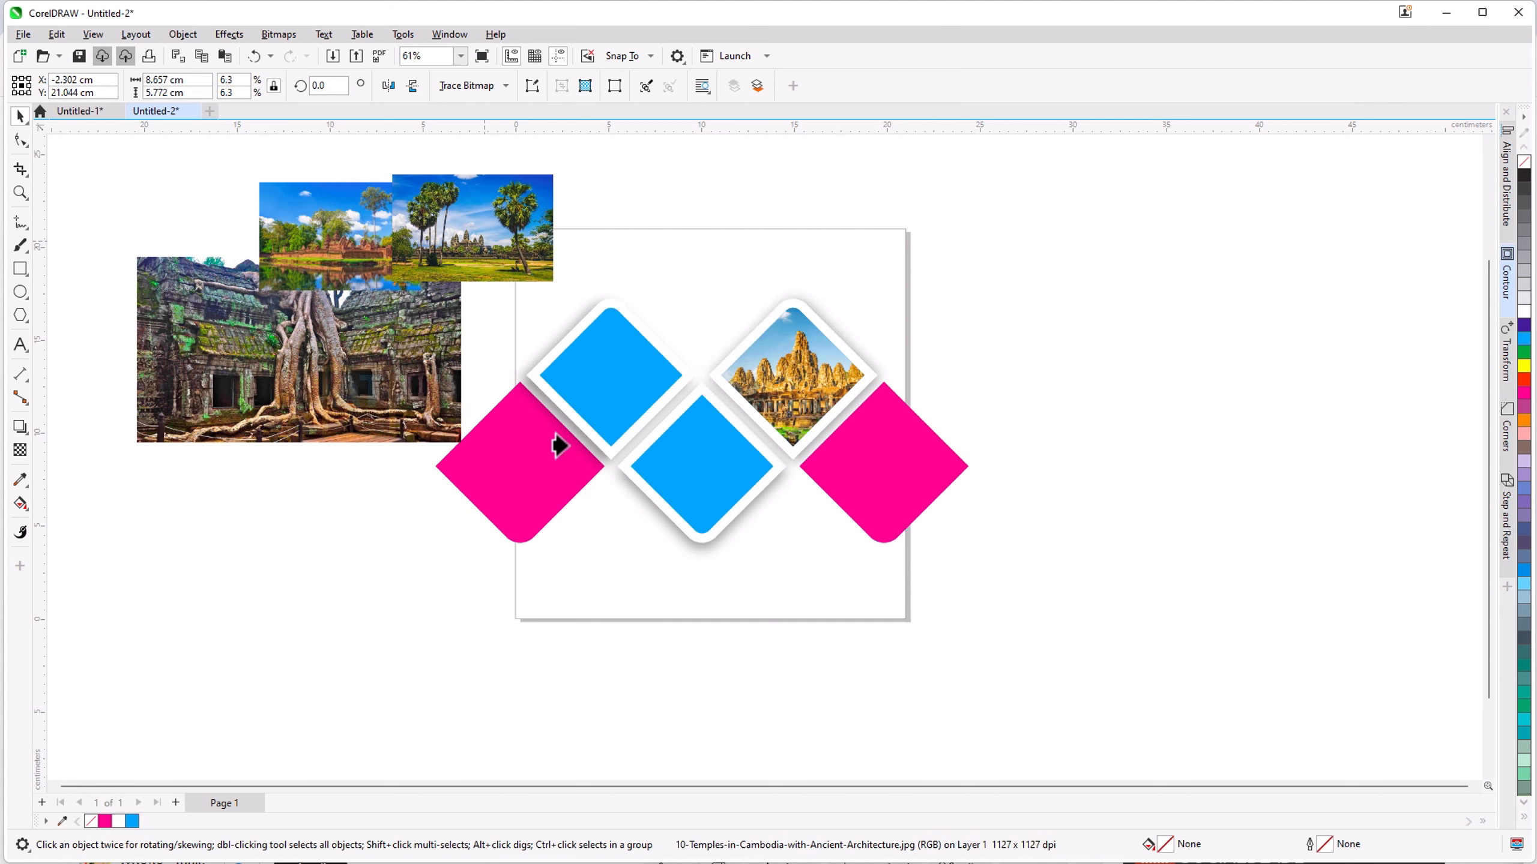
pyautogui.click(605, 380)
pyautogui.click(142, 151)
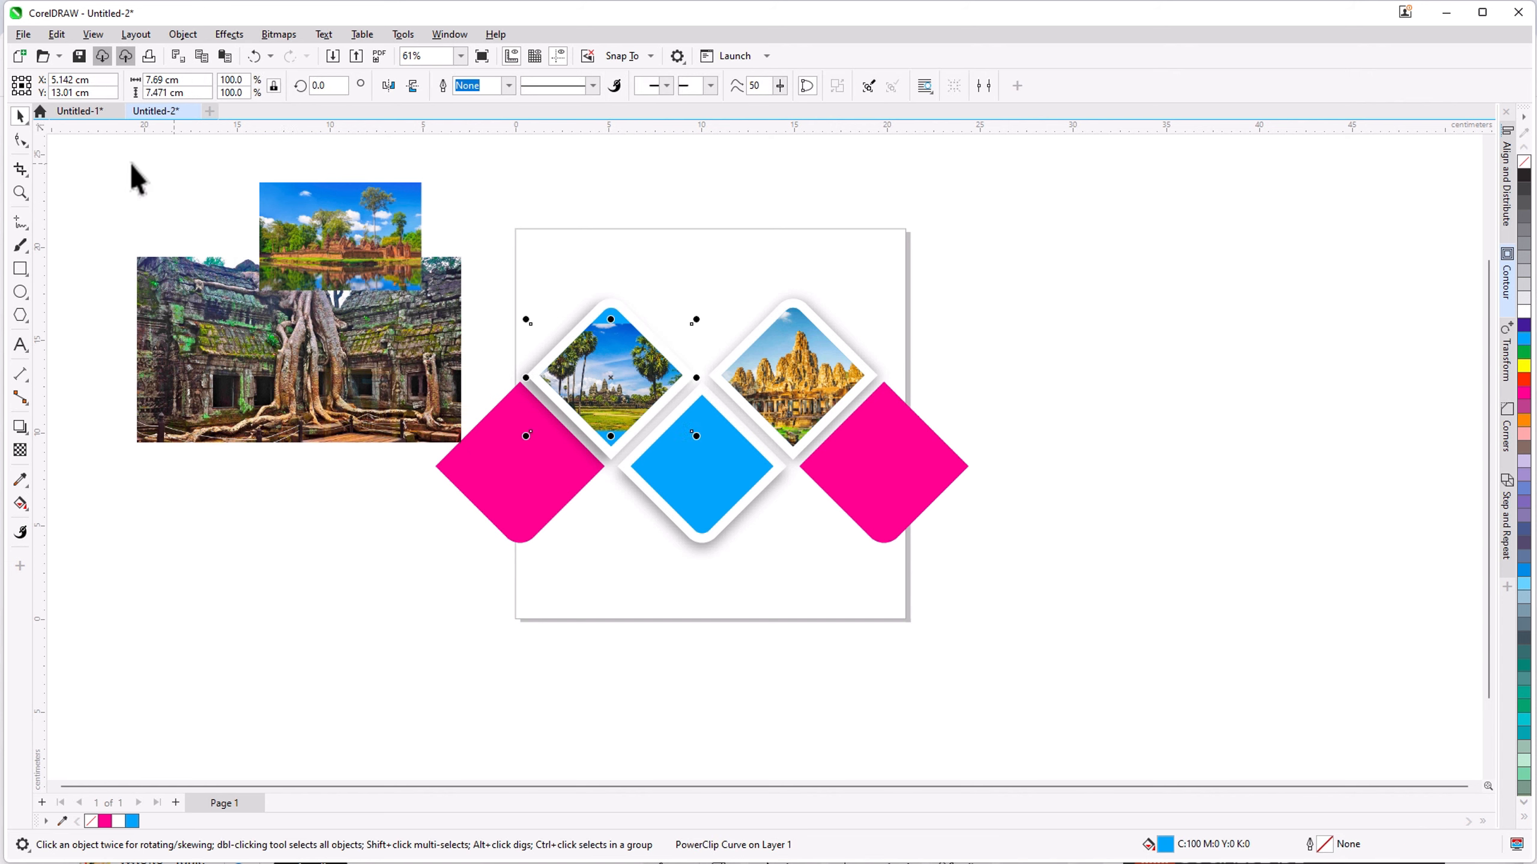
pyautogui.moveTo(696, 441); pyautogui.dragTo(781, 527)
pyautogui.moveTo(609, 392); pyautogui.dragTo(619, 350)
pyautogui.moveTo(787, 472); pyautogui.dragTo(811, 488)
pyautogui.moveTo(615, 352); pyautogui.dragTo(626, 342)
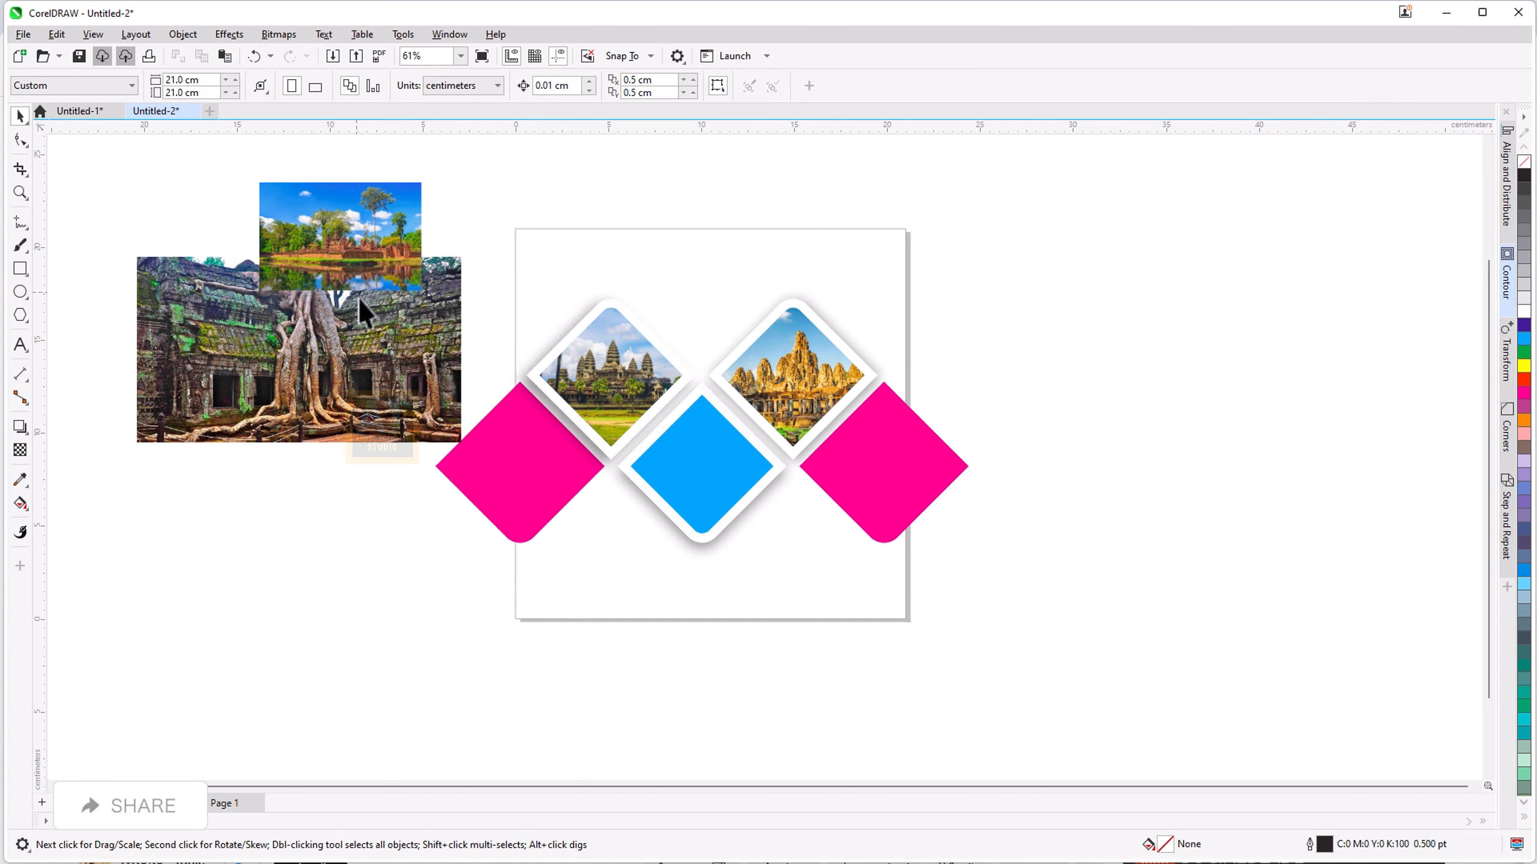
# Step: PowerClip the tree-root temple photo inside the lower-middle inner diamond and scale it to about 14.5 cm wide
pyautogui.click(390, 369)
pyautogui.rightClick(390, 368)
pyautogui.click(354, 353)
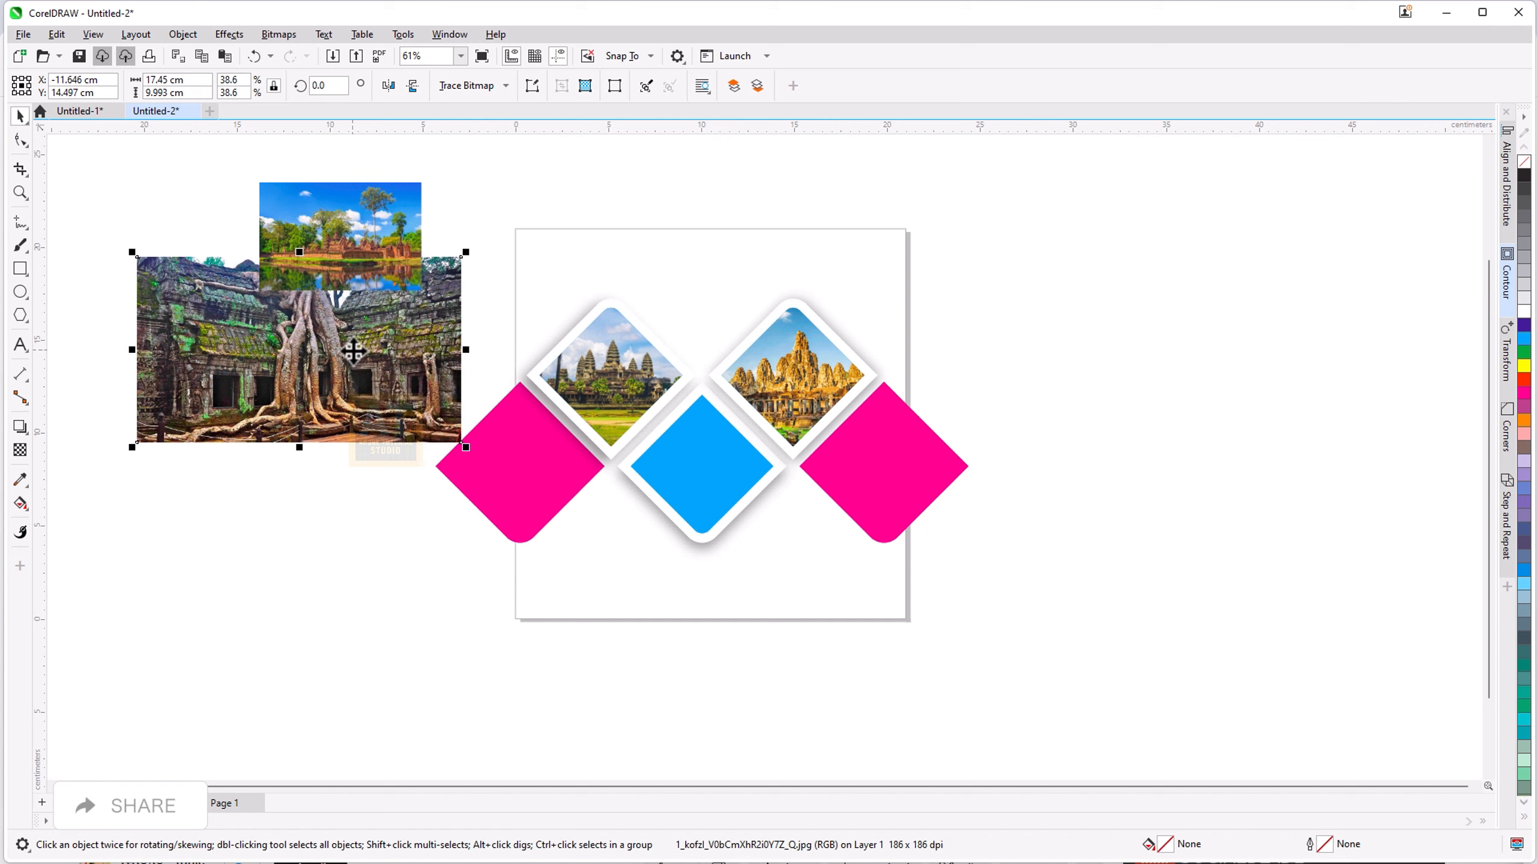
pyautogui.rightClick(354, 354)
pyautogui.click(420, 599)
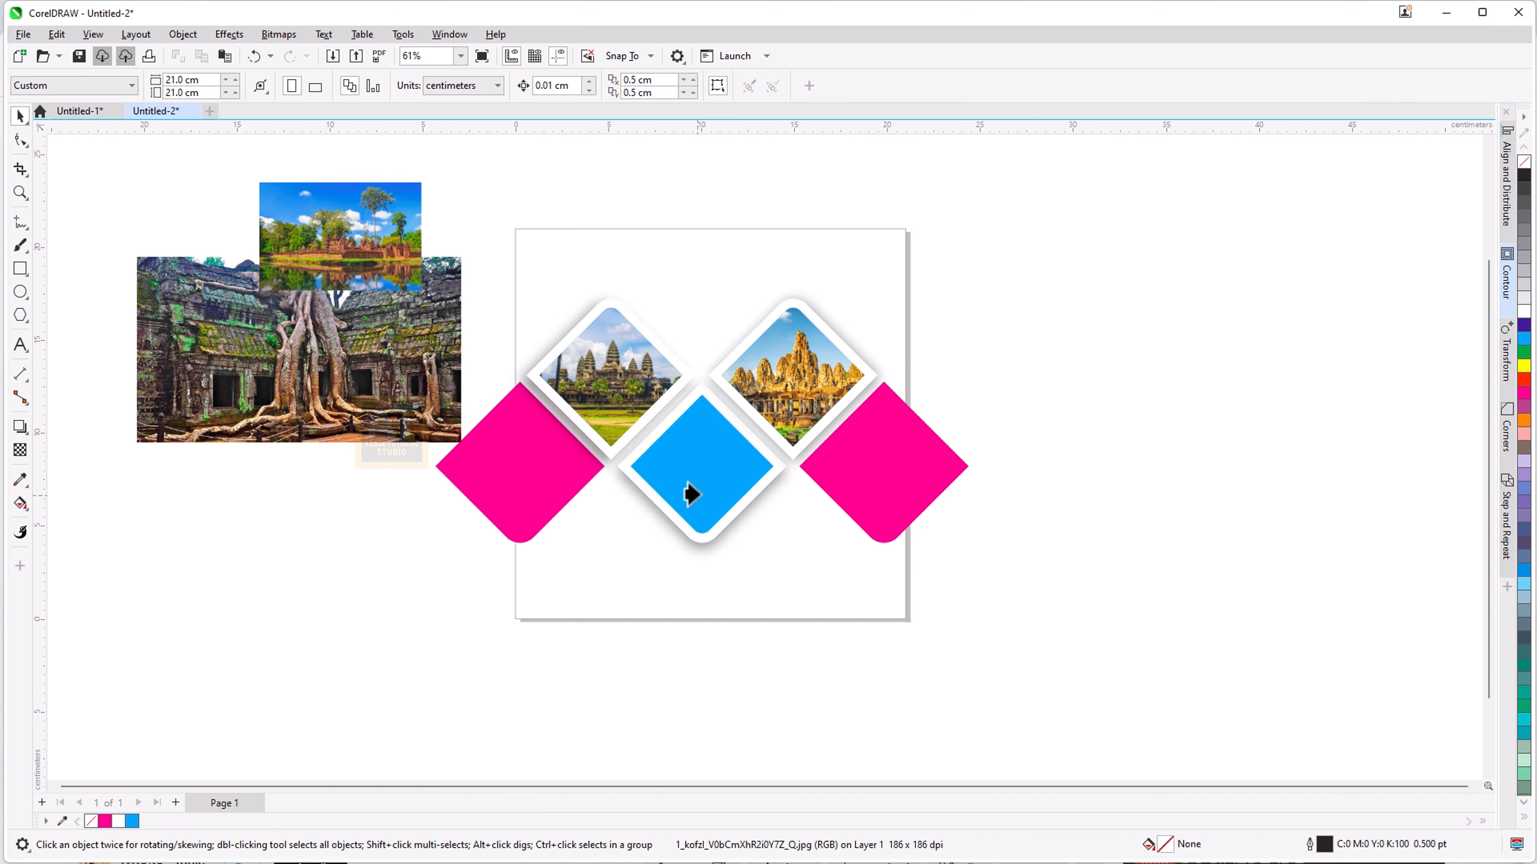
pyautogui.click(696, 491)
pyautogui.click(143, 152)
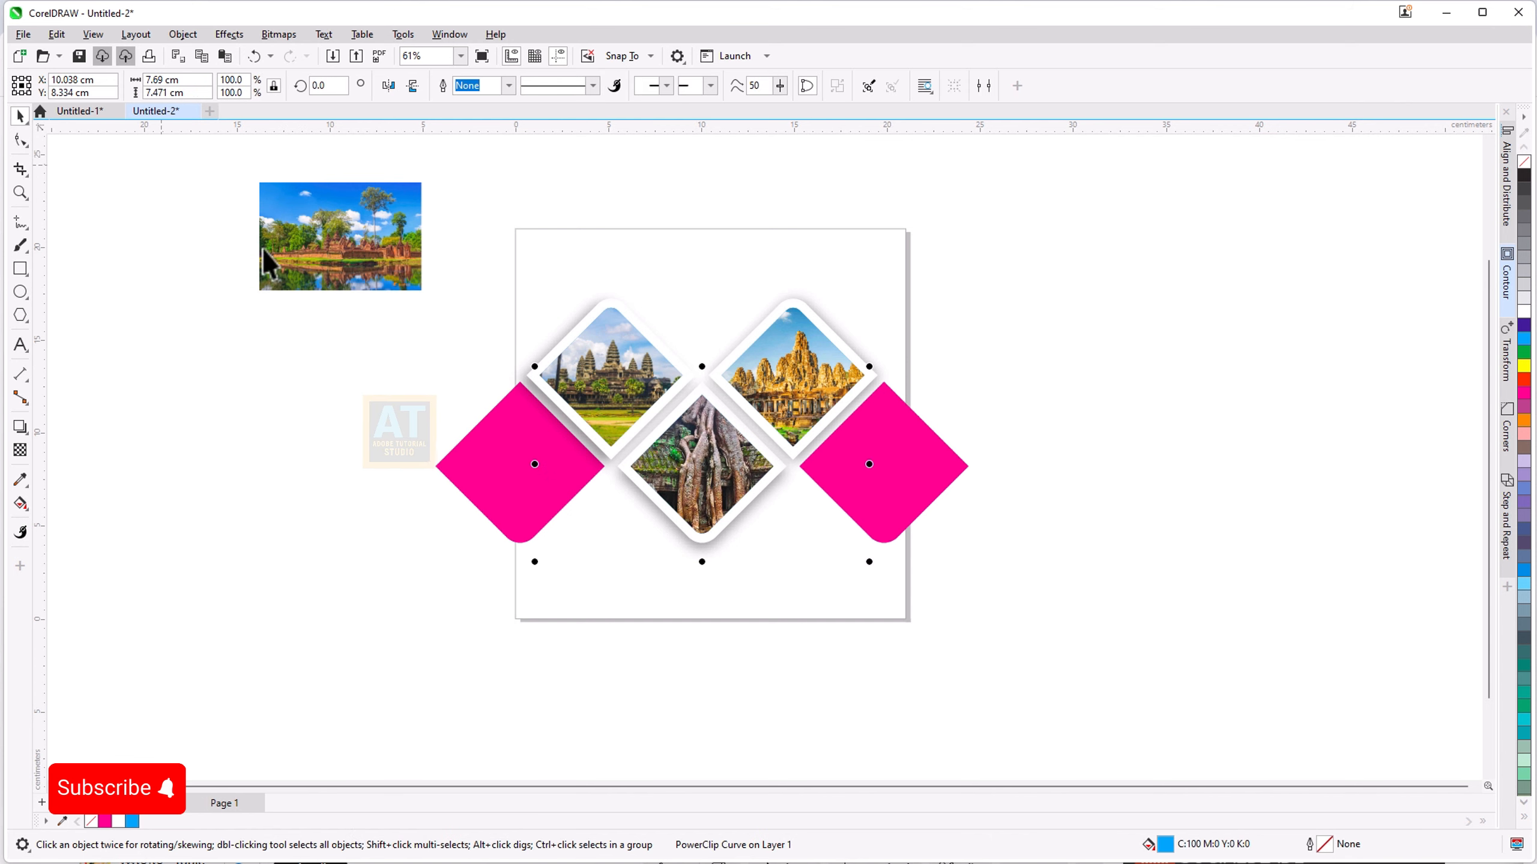
pyautogui.moveTo(869, 563); pyautogui.dragTo(841, 557)
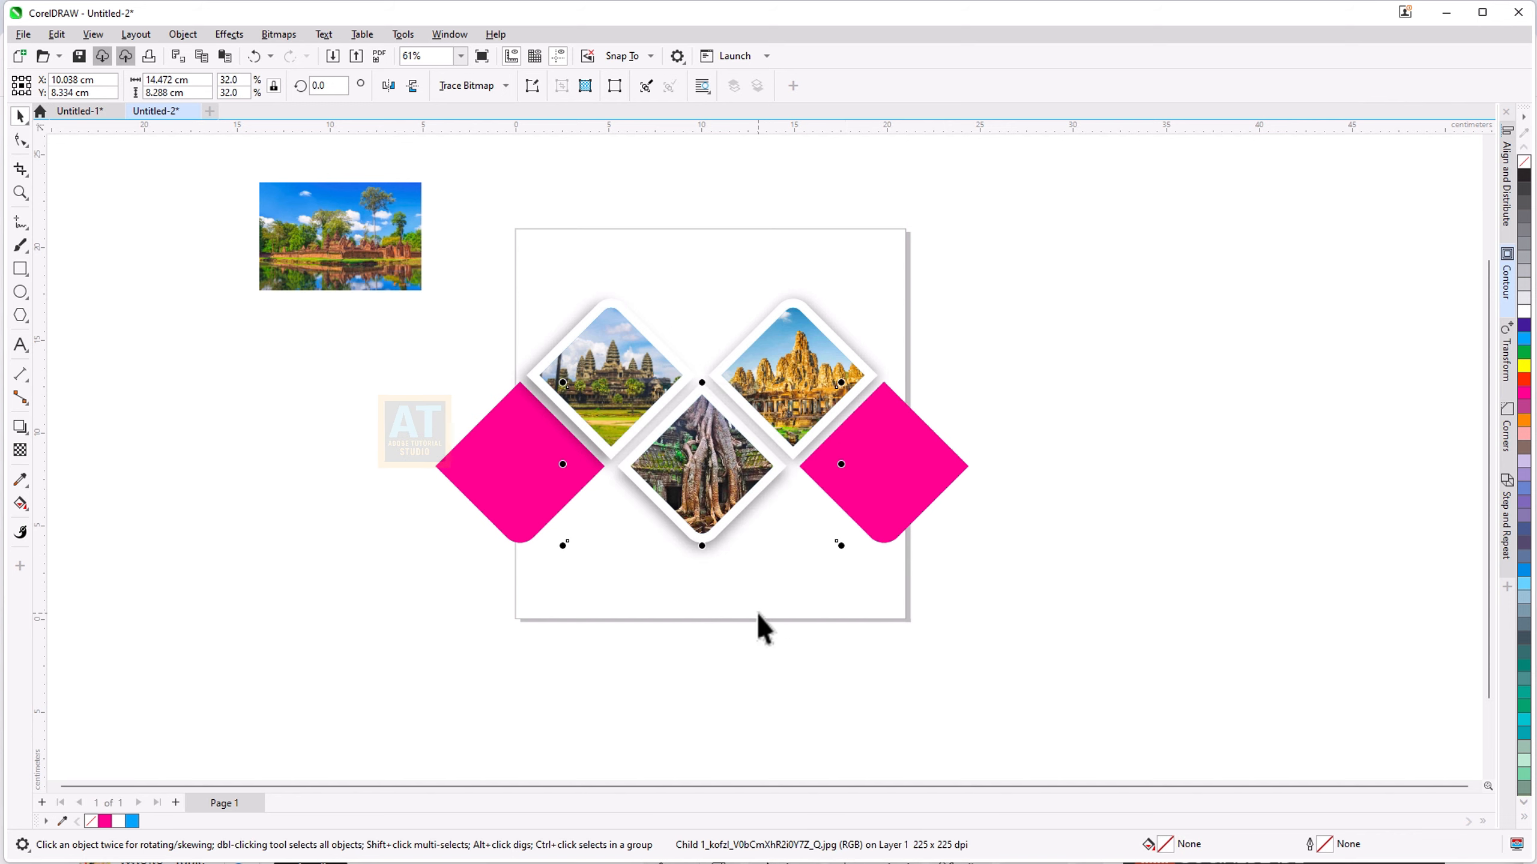
pyautogui.click(794, 668)
# Step: Move the remaining temple-and-pond photo onto the upper-left part of the page, over the upper-left diamond
pyautogui.click(360, 255)
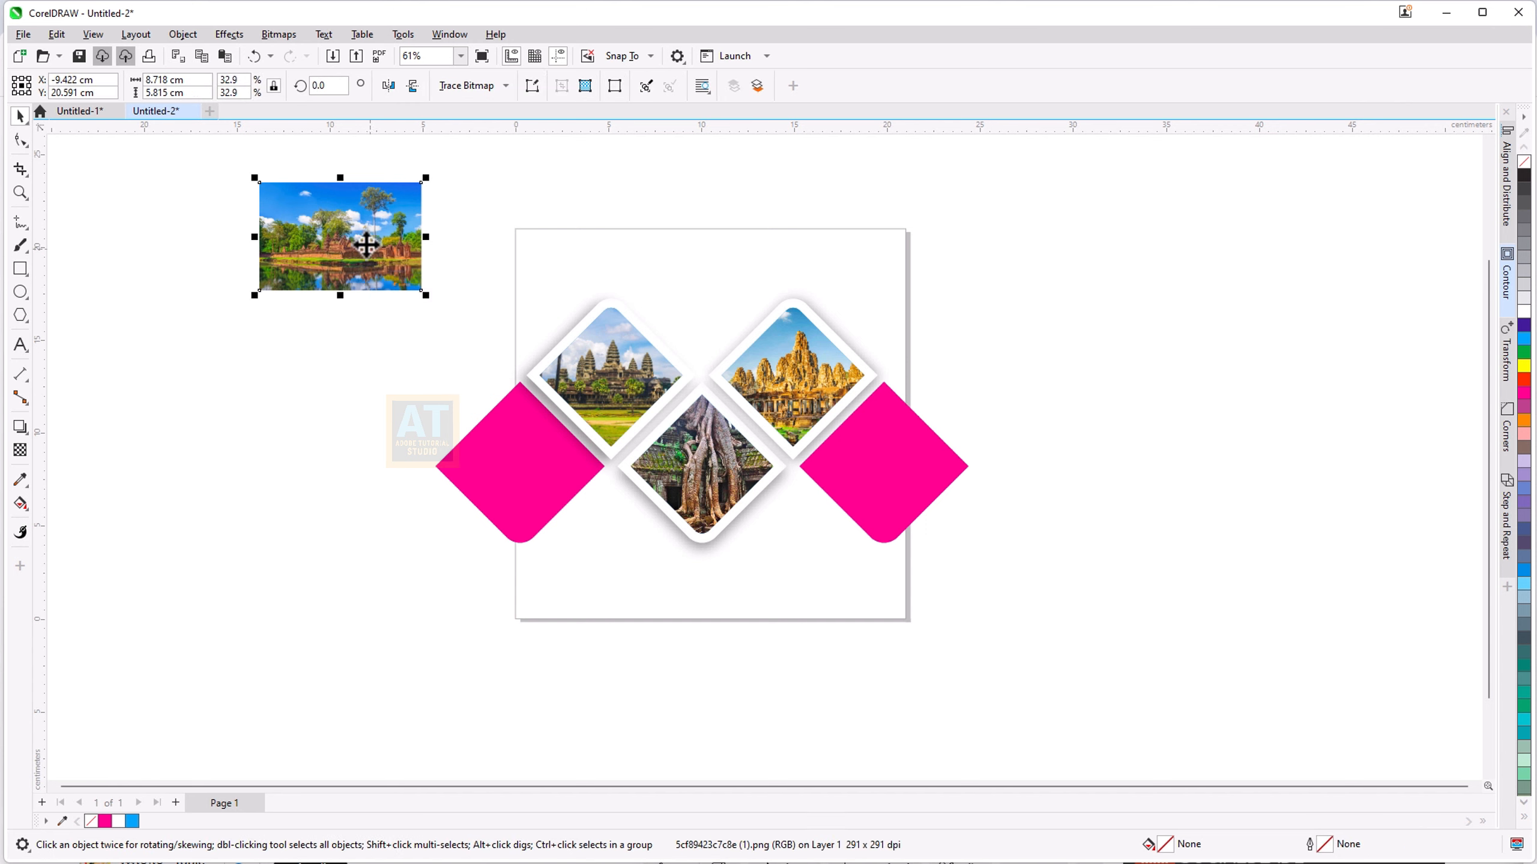
pyautogui.moveTo(360, 255); pyautogui.dragTo(336, 219)
pyautogui.click(445, 237)
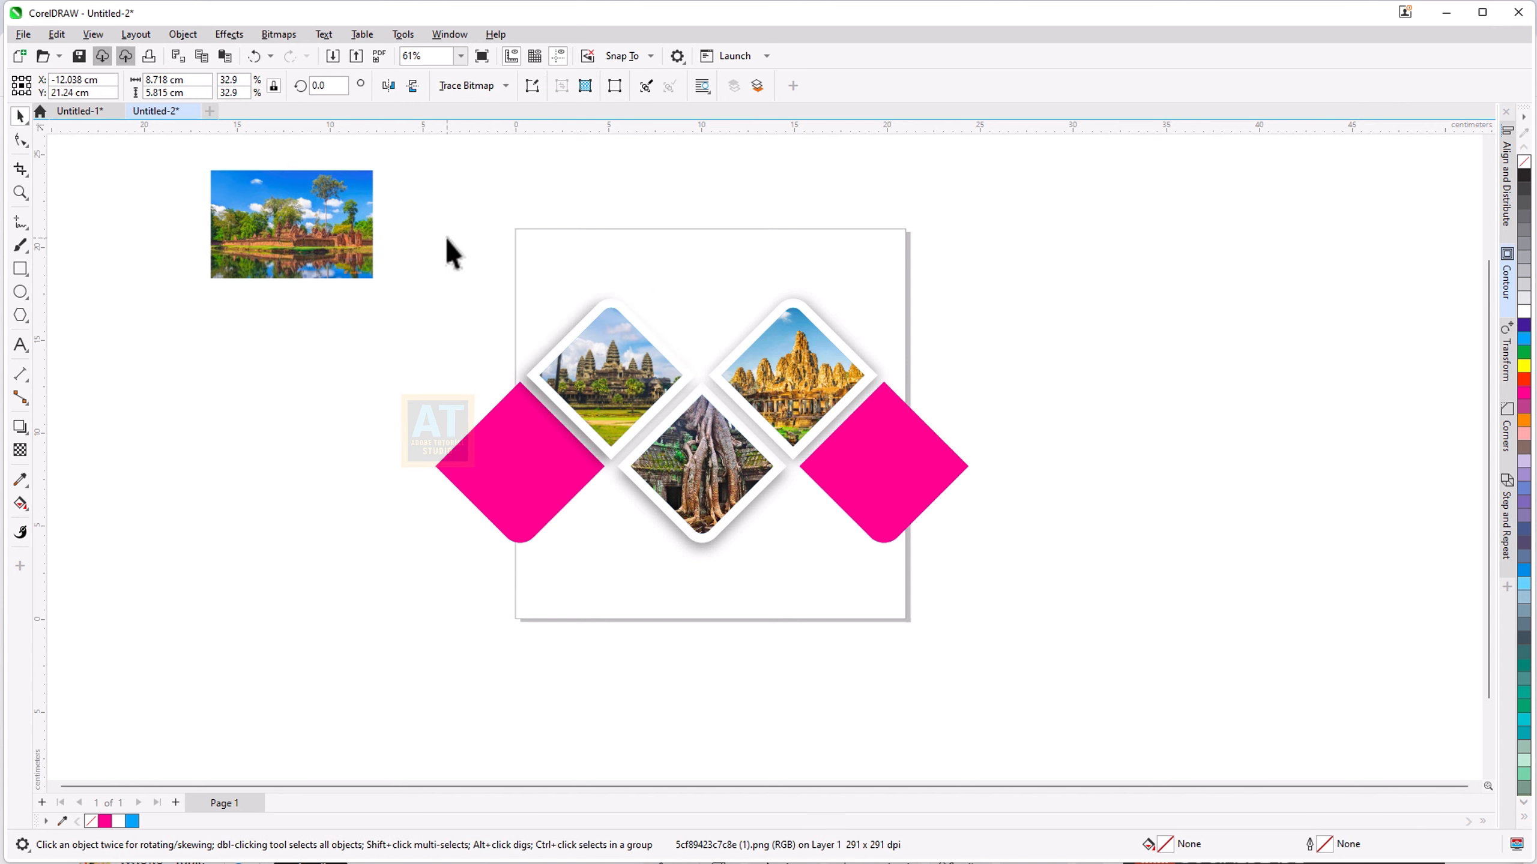
pyautogui.moveTo(1041, 665); pyautogui.dragTo(653, 330)
pyautogui.rightClick(678, 320)
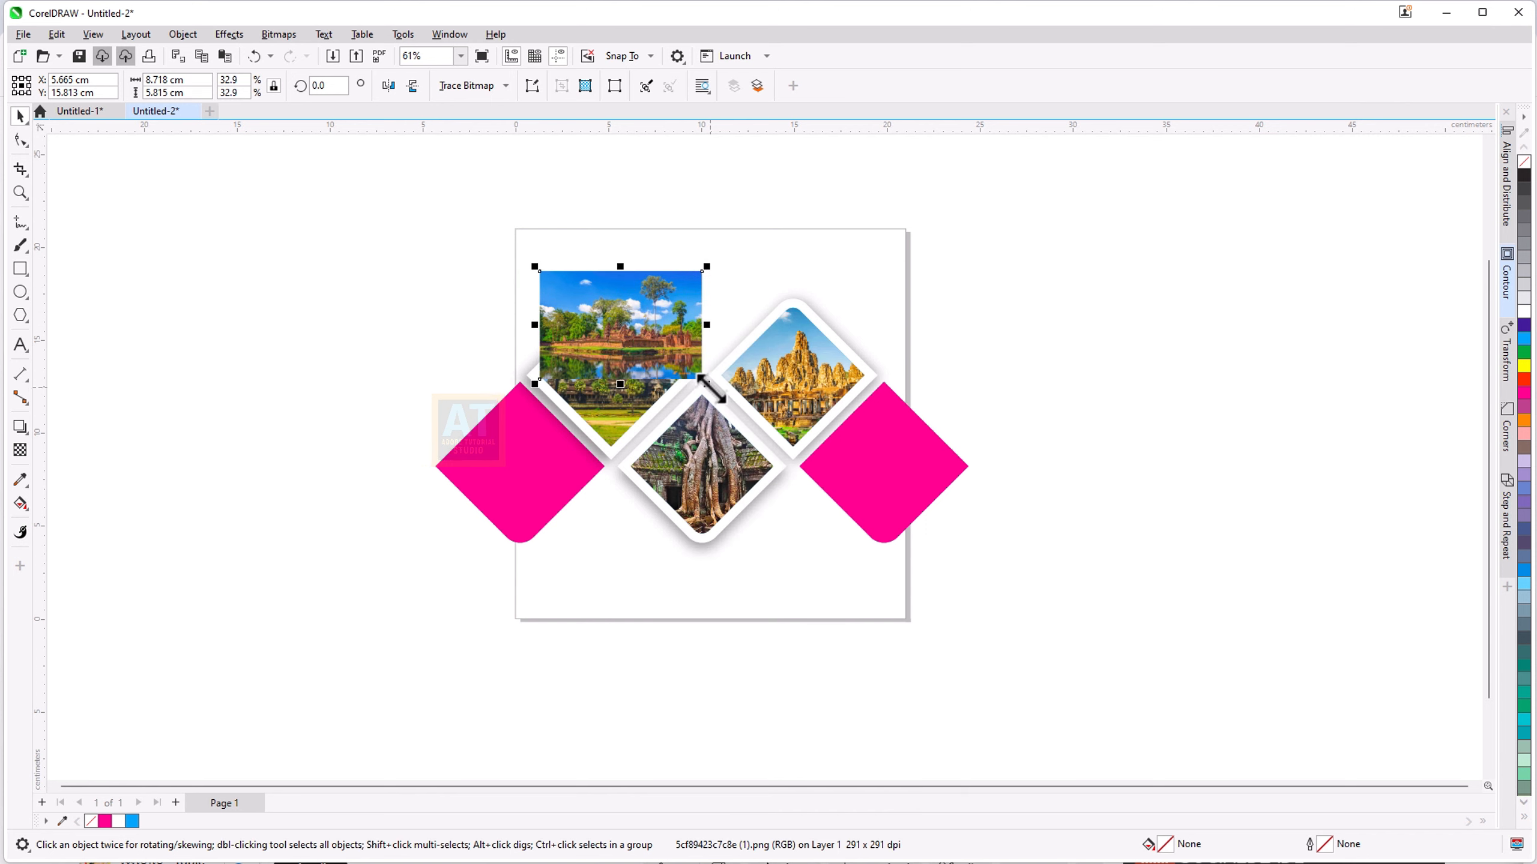
# Step: Enlarge the temple-and-pond photo to a width of 21 cm and position it across the middle of the page
pyautogui.moveTo(703, 381); pyautogui.dragTo(913, 521)
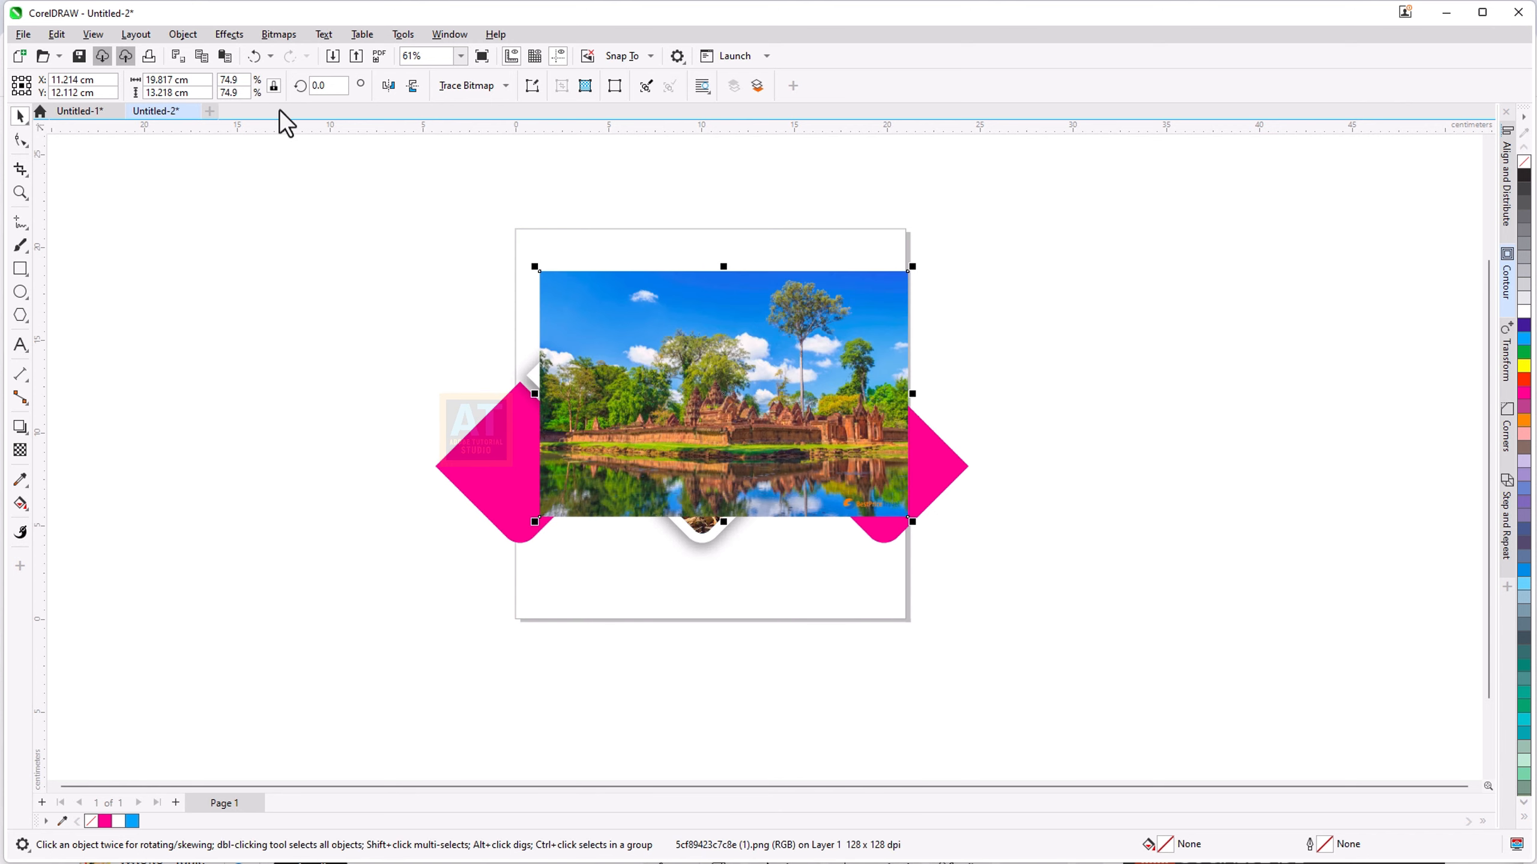
pyautogui.write('21')
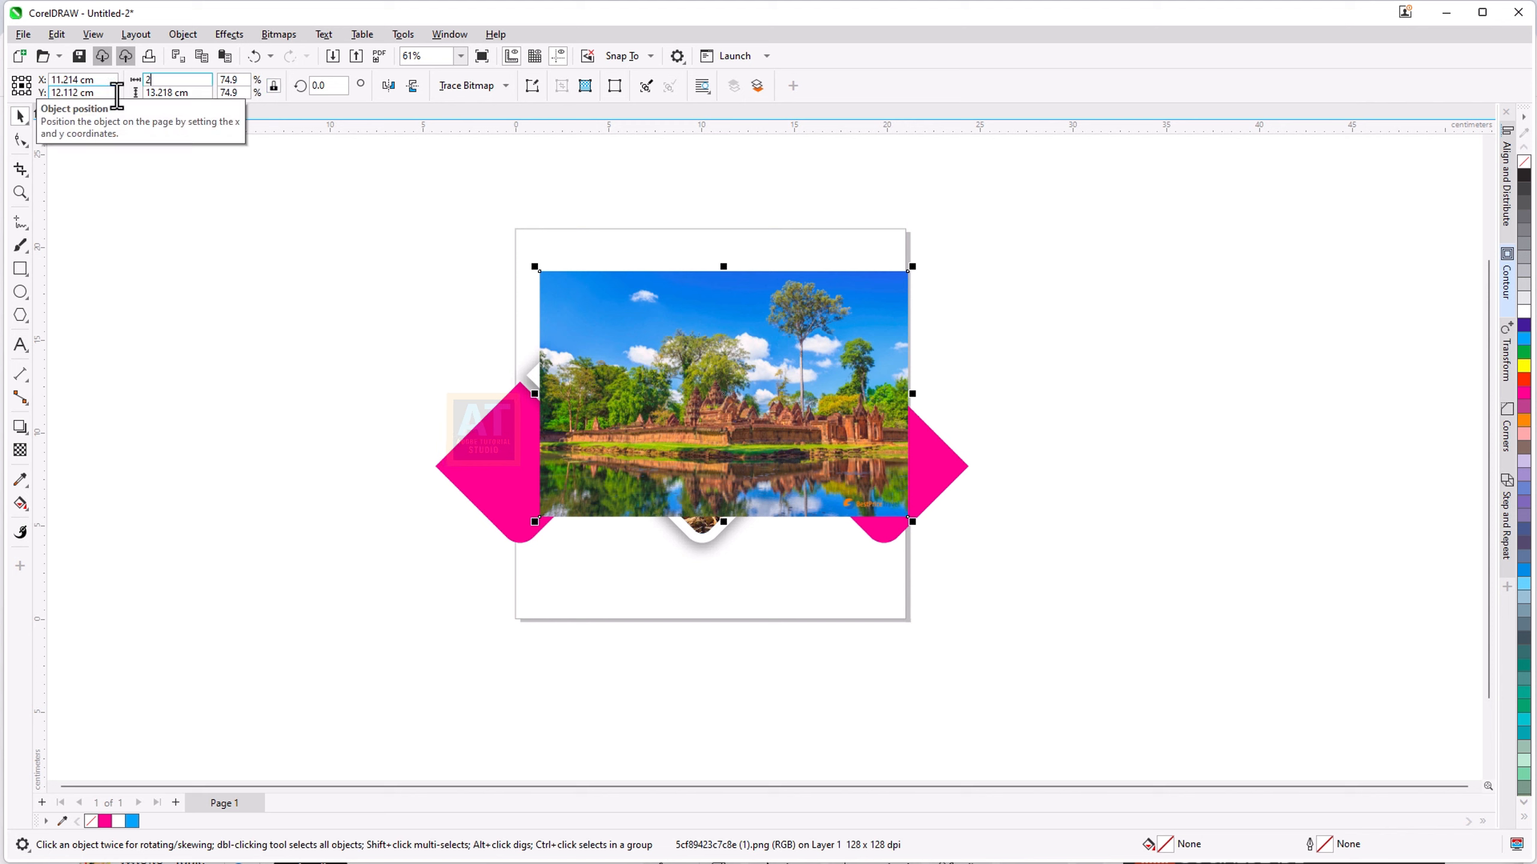
pyautogui.press('Return')
pyautogui.moveTo(565, 326); pyautogui.dragTo(603, 419)
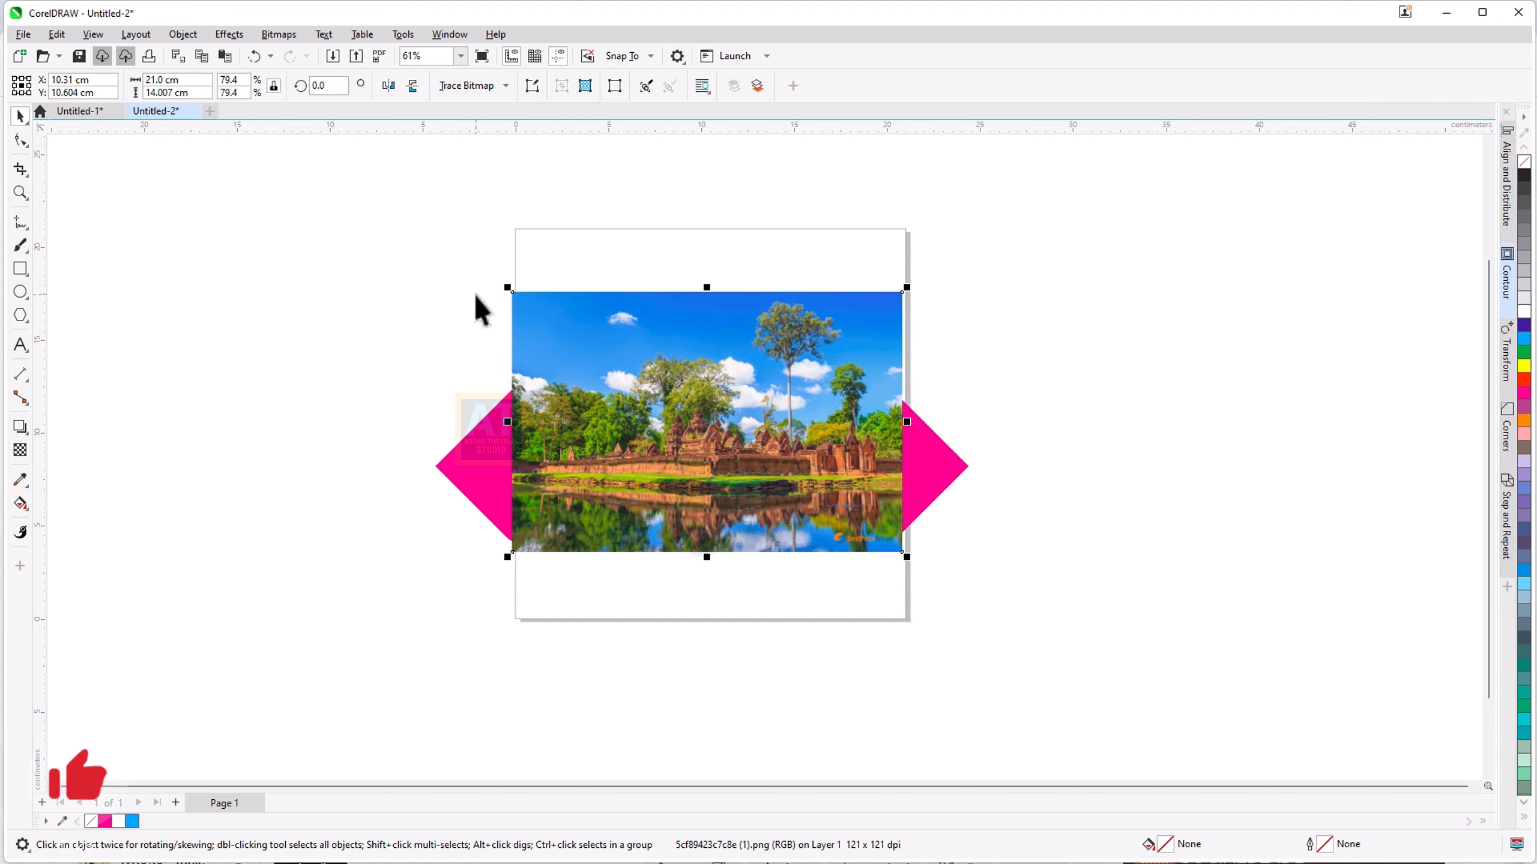
# Step: Apply a vertical linear fountain transparency to the temple-and-pond photo so it fades out upward from the pond to the treetops
pyautogui.click(19, 449)
pyautogui.moveTo(715, 361); pyautogui.dragTo(714, 568)
pyautogui.moveTo(662, 466); pyautogui.dragTo(665, 274)
pyautogui.moveTo(718, 370); pyautogui.dragTo(718, 242)
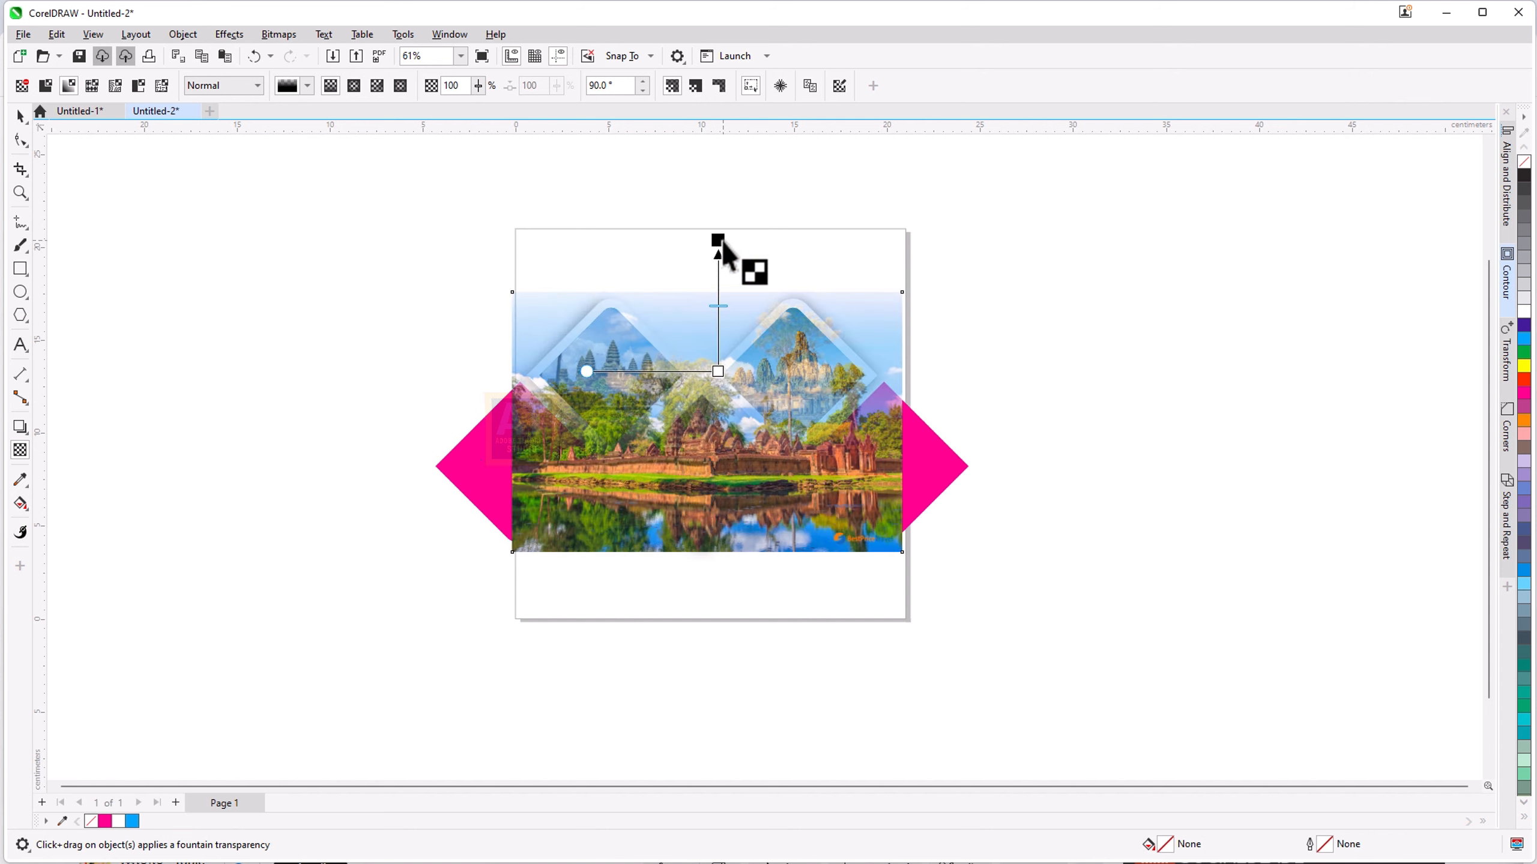
pyautogui.moveTo(718, 368); pyautogui.dragTo(717, 490)
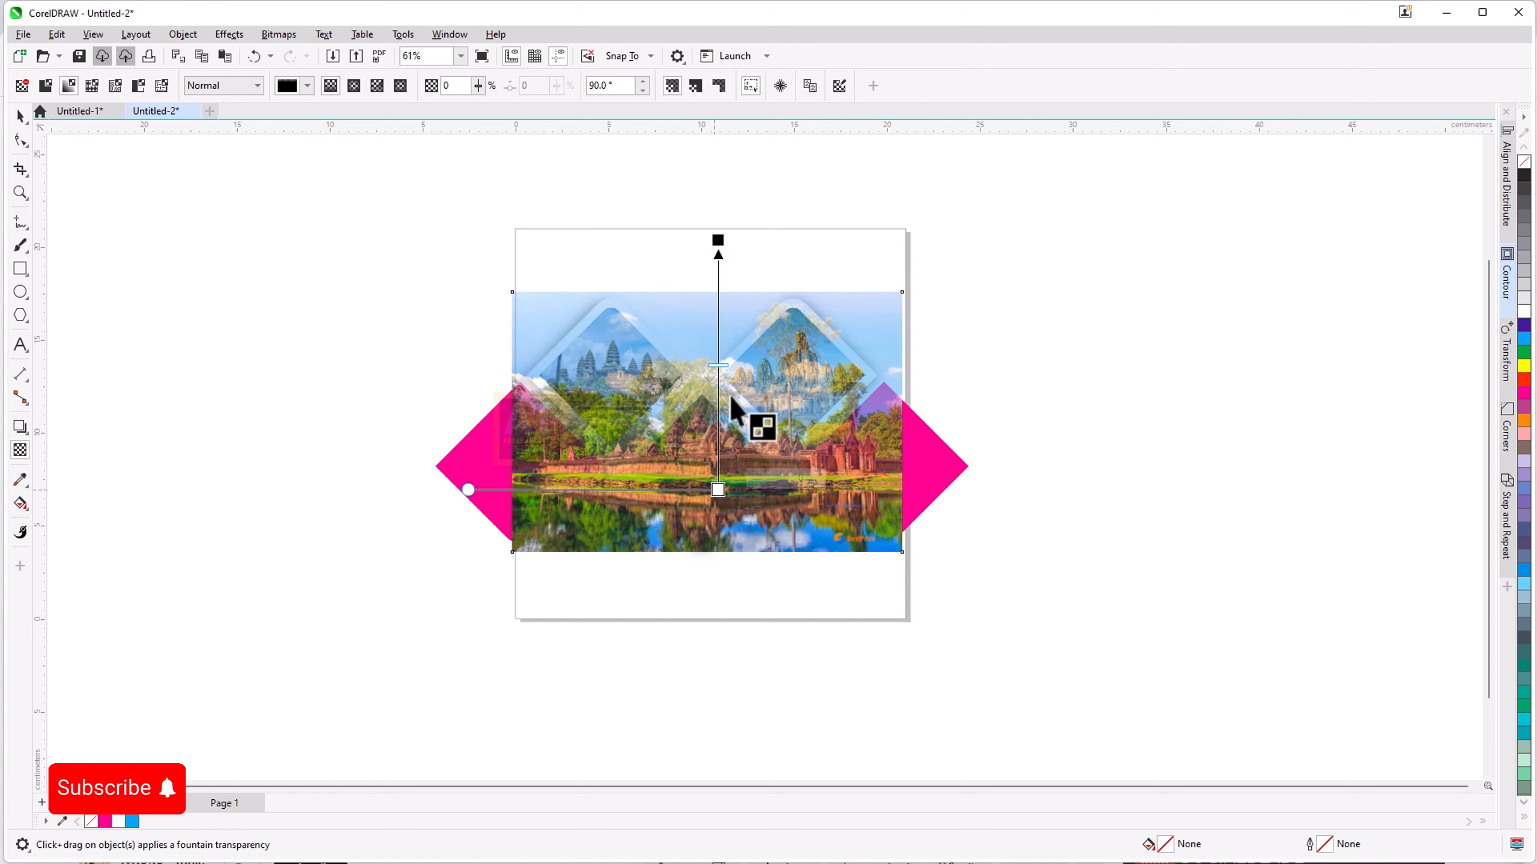
pyautogui.moveTo(717, 371); pyautogui.dragTo(717, 393)
pyautogui.moveTo(718, 241); pyautogui.dragTo(717, 343)
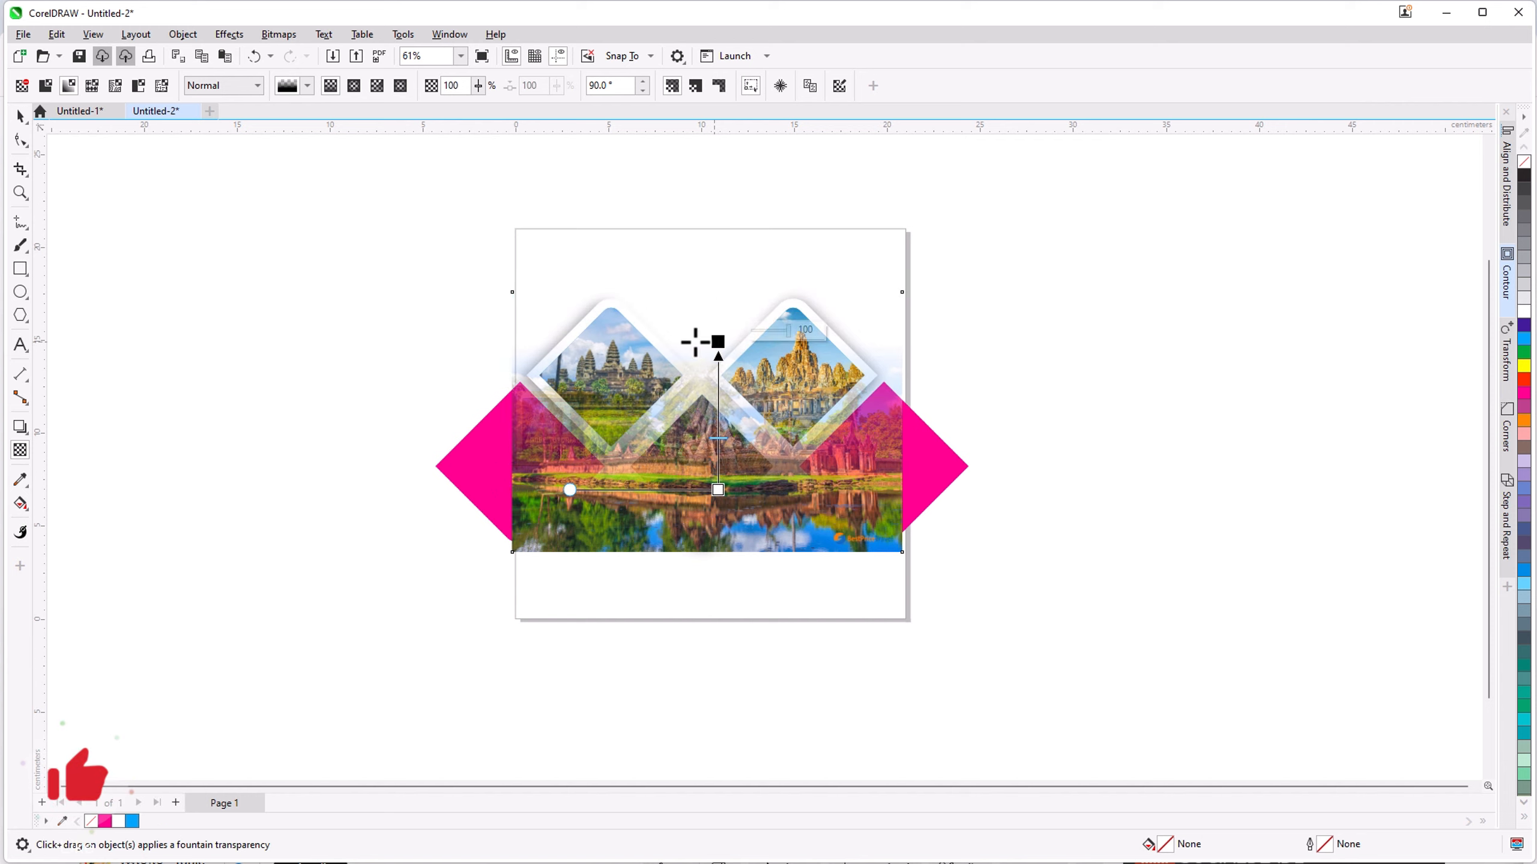
# Step: Lower the faded temple-and-pond photo to the page's bottom edge and enlarge it to about 22.6 cm wide
pyautogui.click(20, 116)
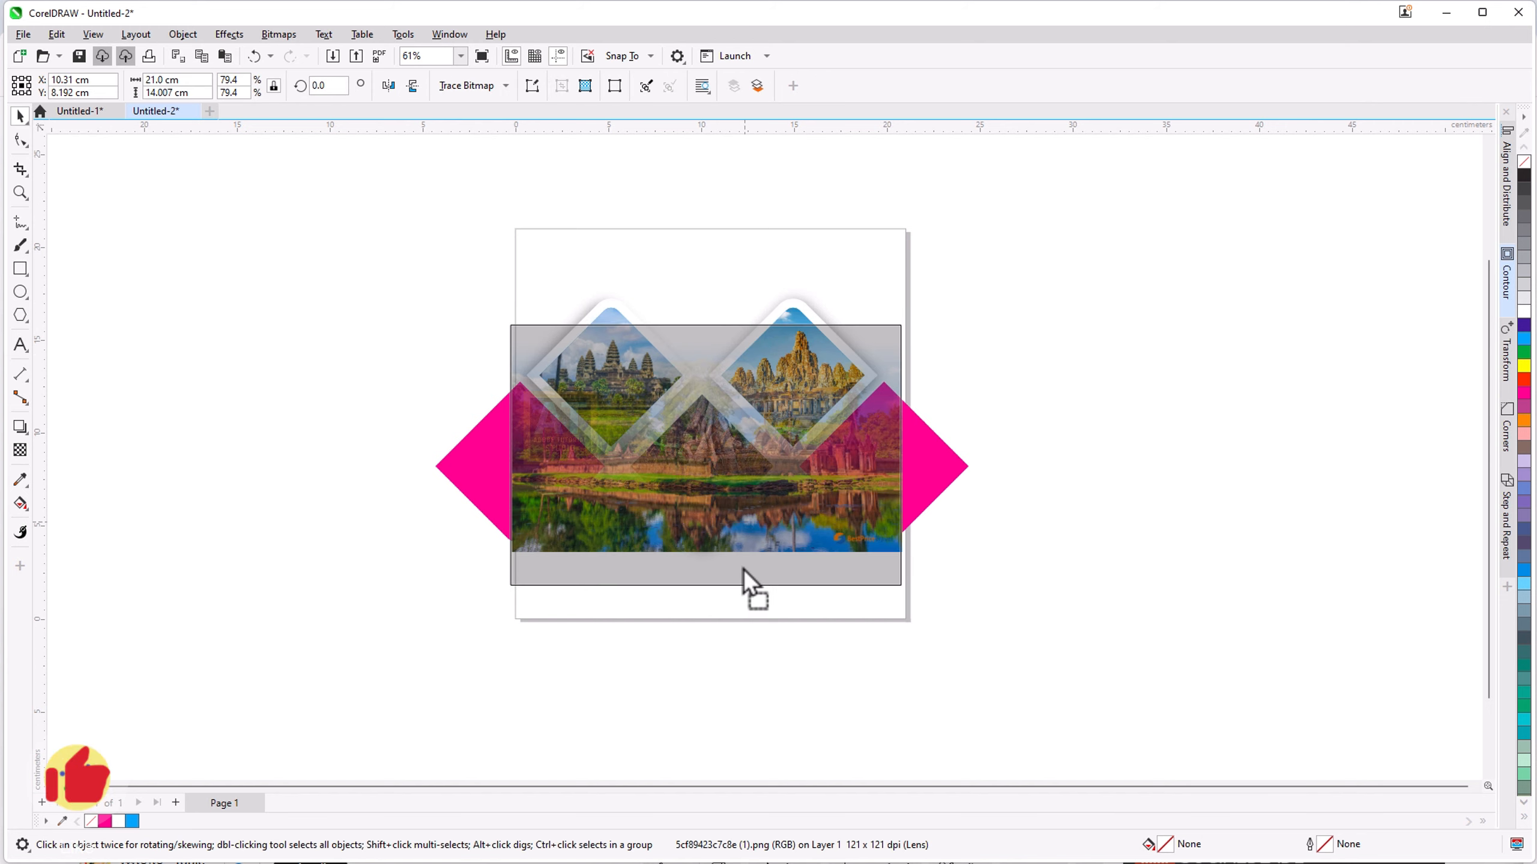
pyautogui.moveTo(743, 569); pyautogui.dragTo(740, 584)
pyautogui.moveTo(912, 620); pyautogui.dragTo(857, 633)
pyautogui.click(1046, 637)
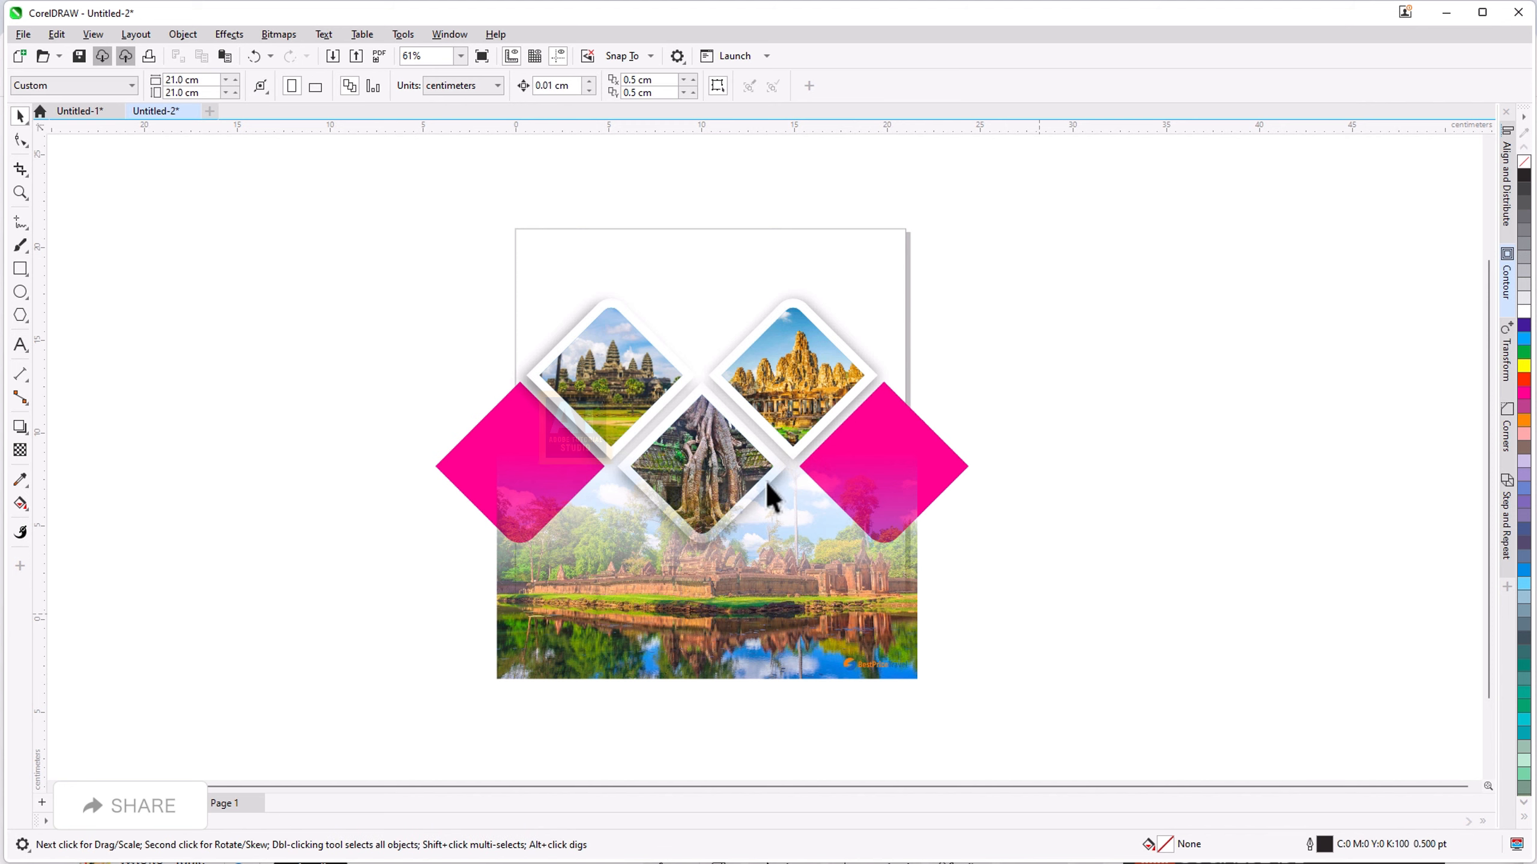
# Step: Create a 21 x 21 cm page-frame rectangle behind the artwork and give it an elliptical fountain fill spanning nearly the page width
pyautogui.doubleClick(21, 272)
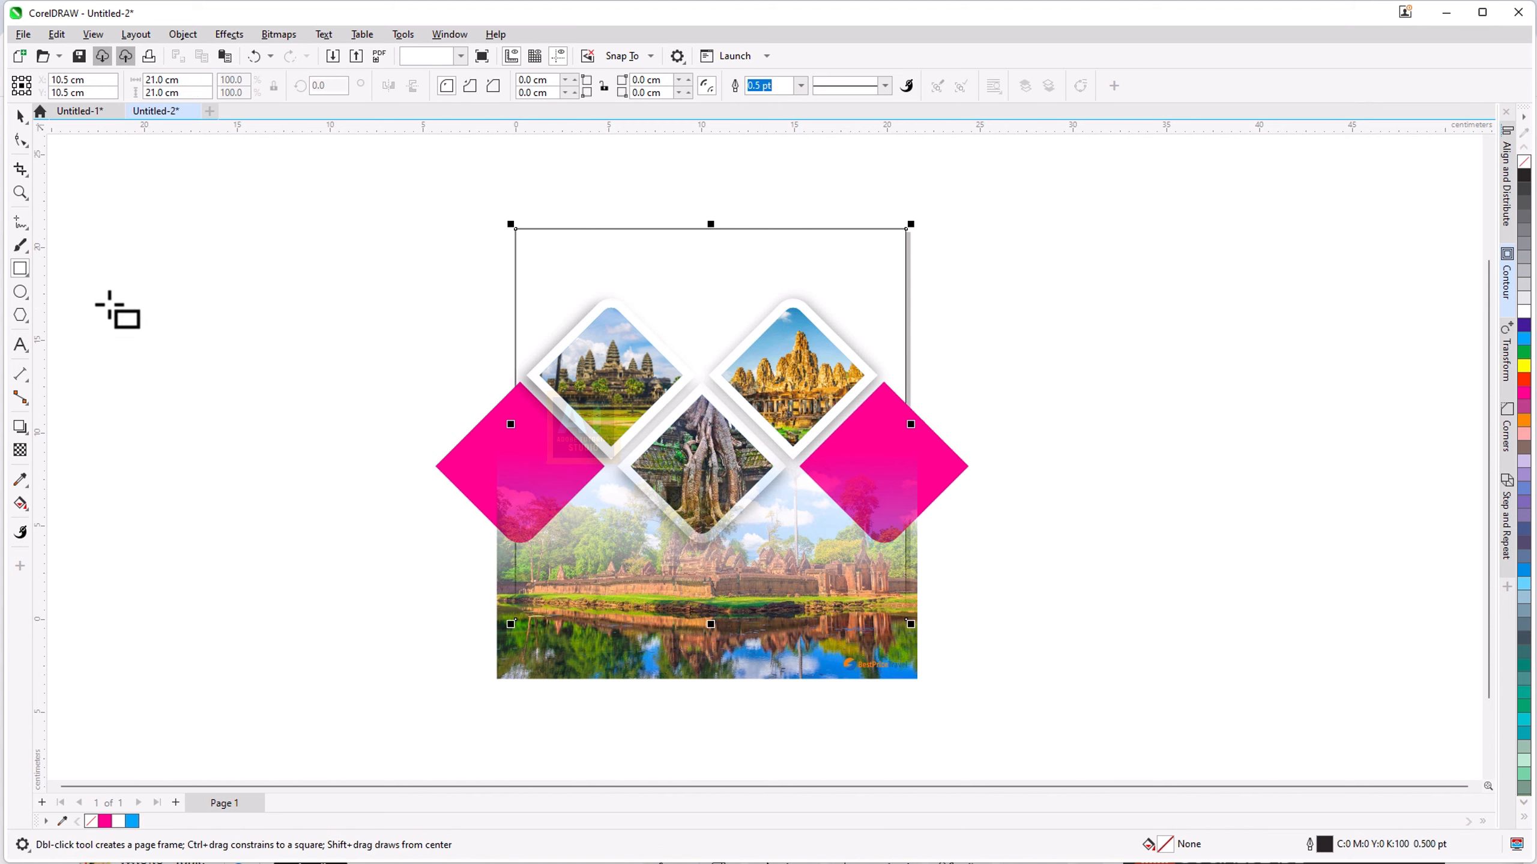
pyautogui.click(18, 117)
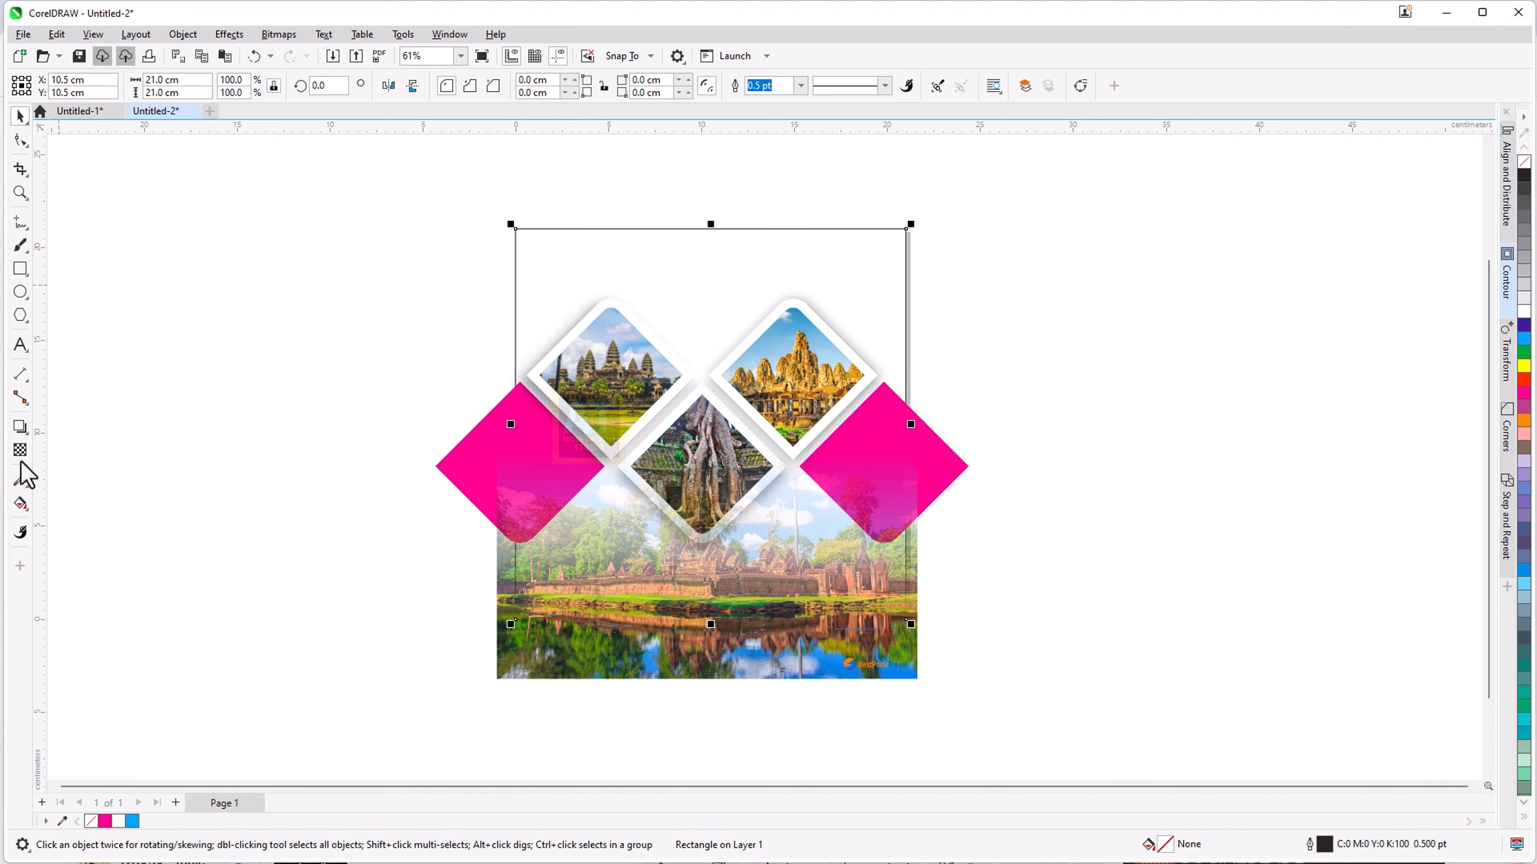
pyautogui.click(20, 503)
pyautogui.moveTo(714, 314); pyautogui.dragTo(714, 551)
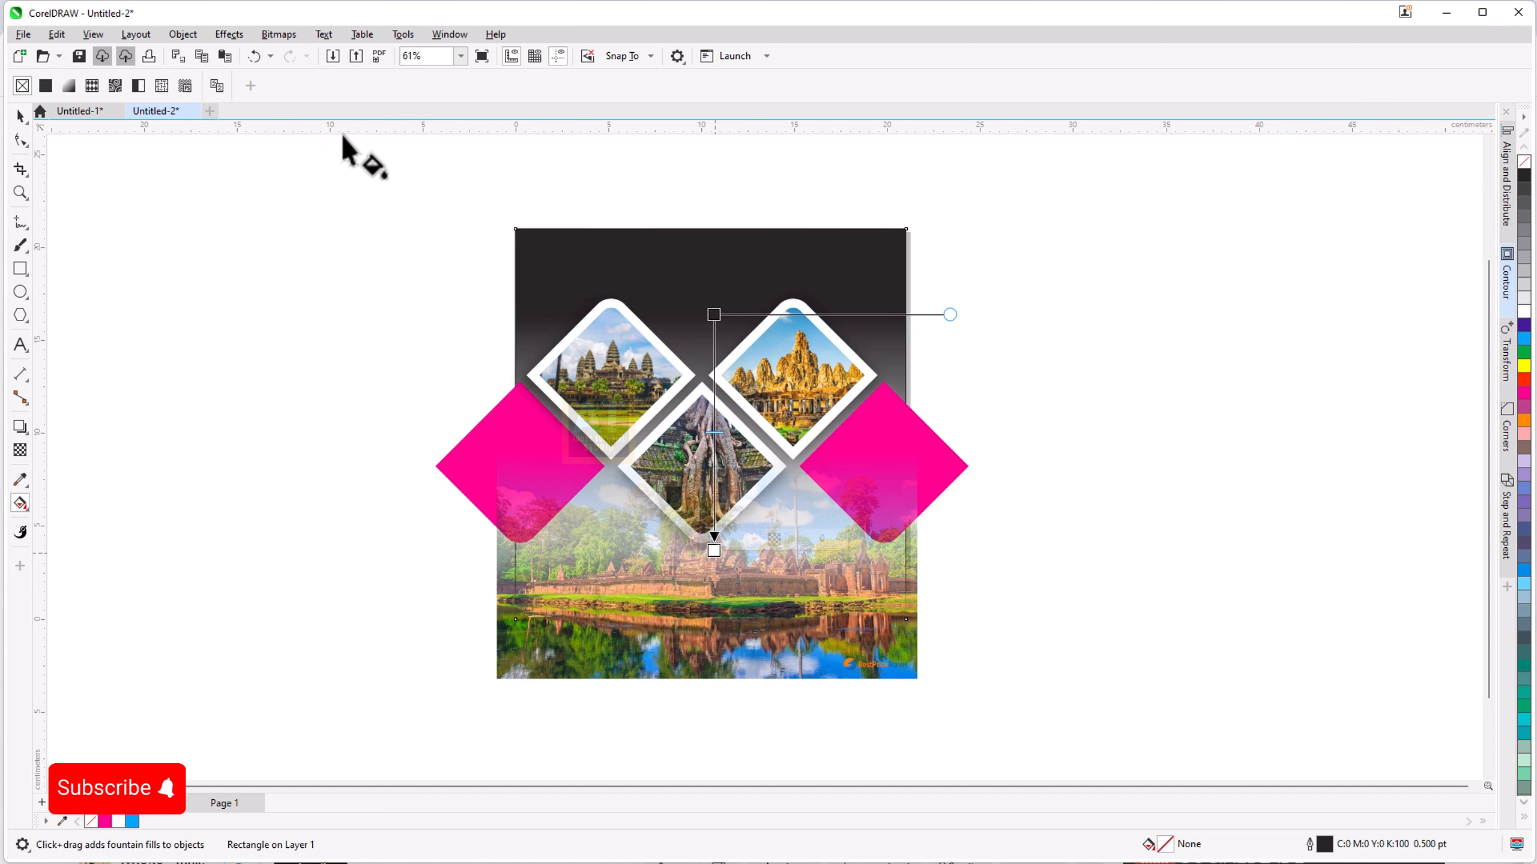
pyautogui.click(292, 87)
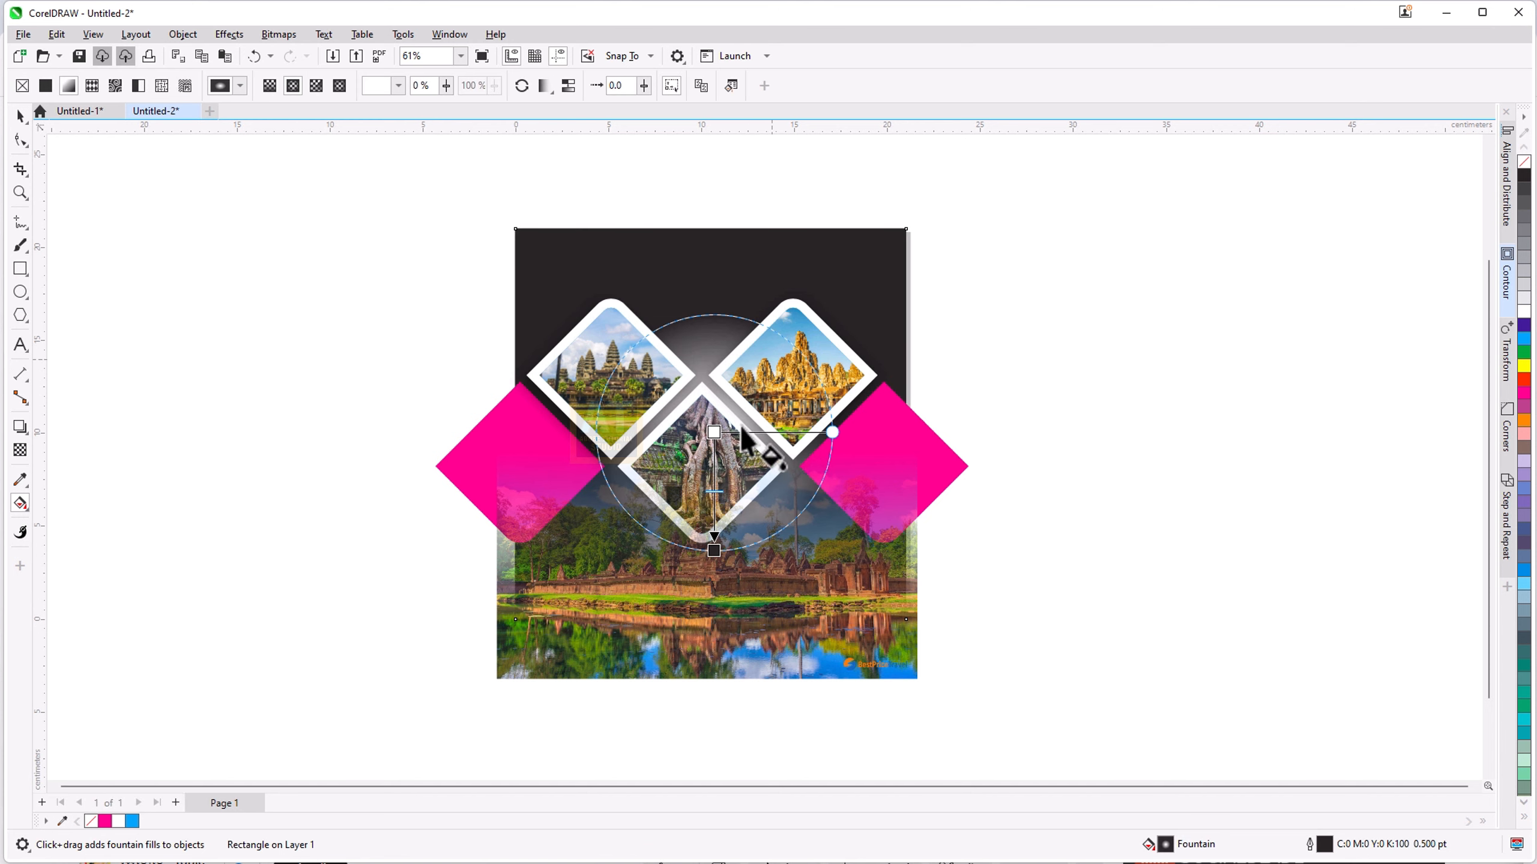
pyautogui.moveTo(718, 548); pyautogui.dragTo(714, 619)
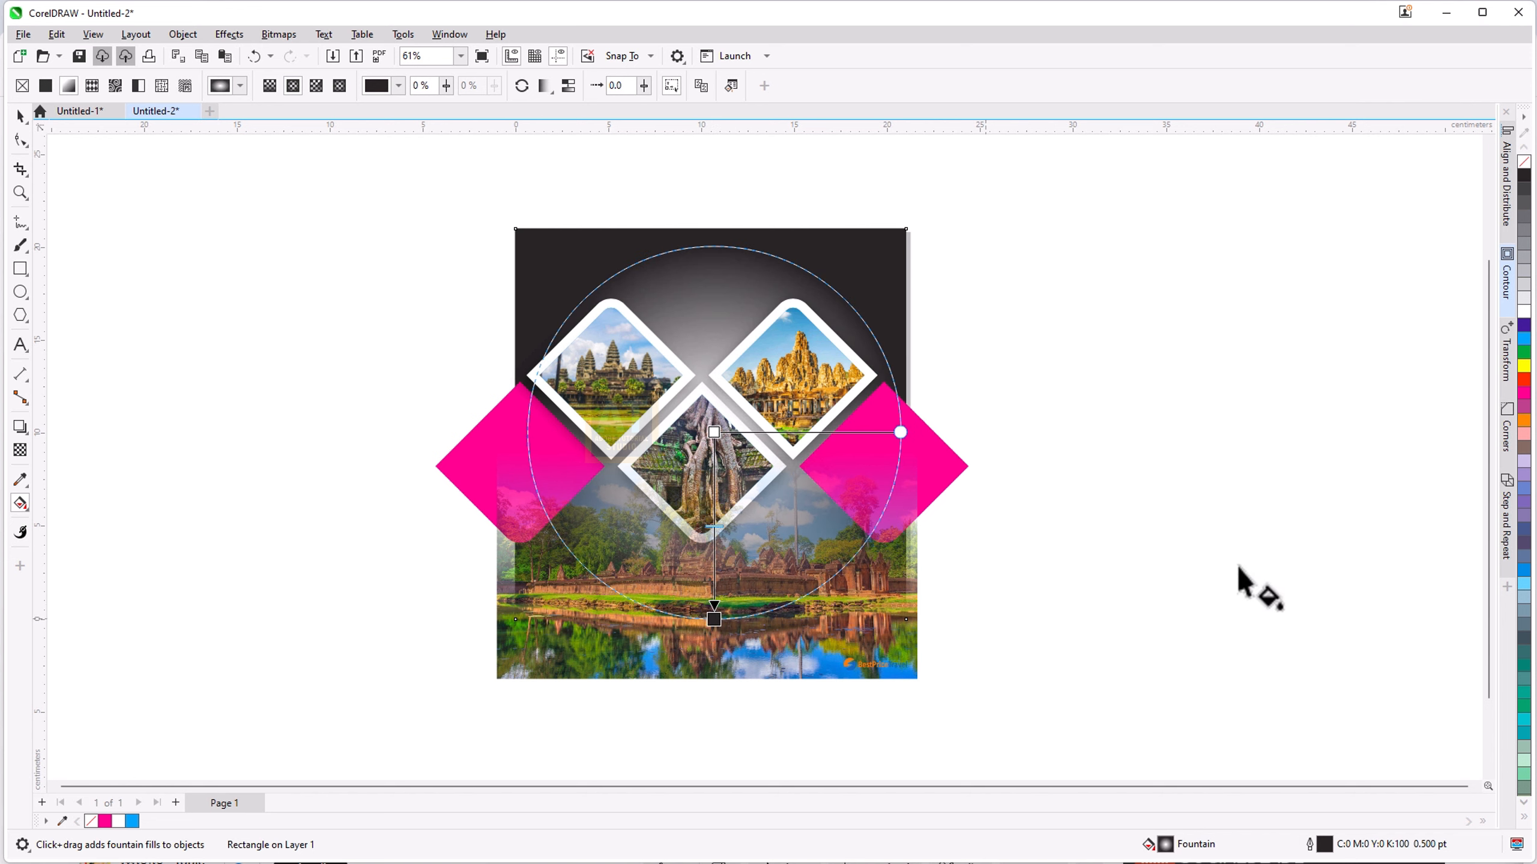
# Step: Make the background gradient's outer colour blue with its white centre raised between the upper diamonds, and remove the rectangle's outline
pyautogui.moveTo(1524, 343); pyautogui.dragTo(713, 619)
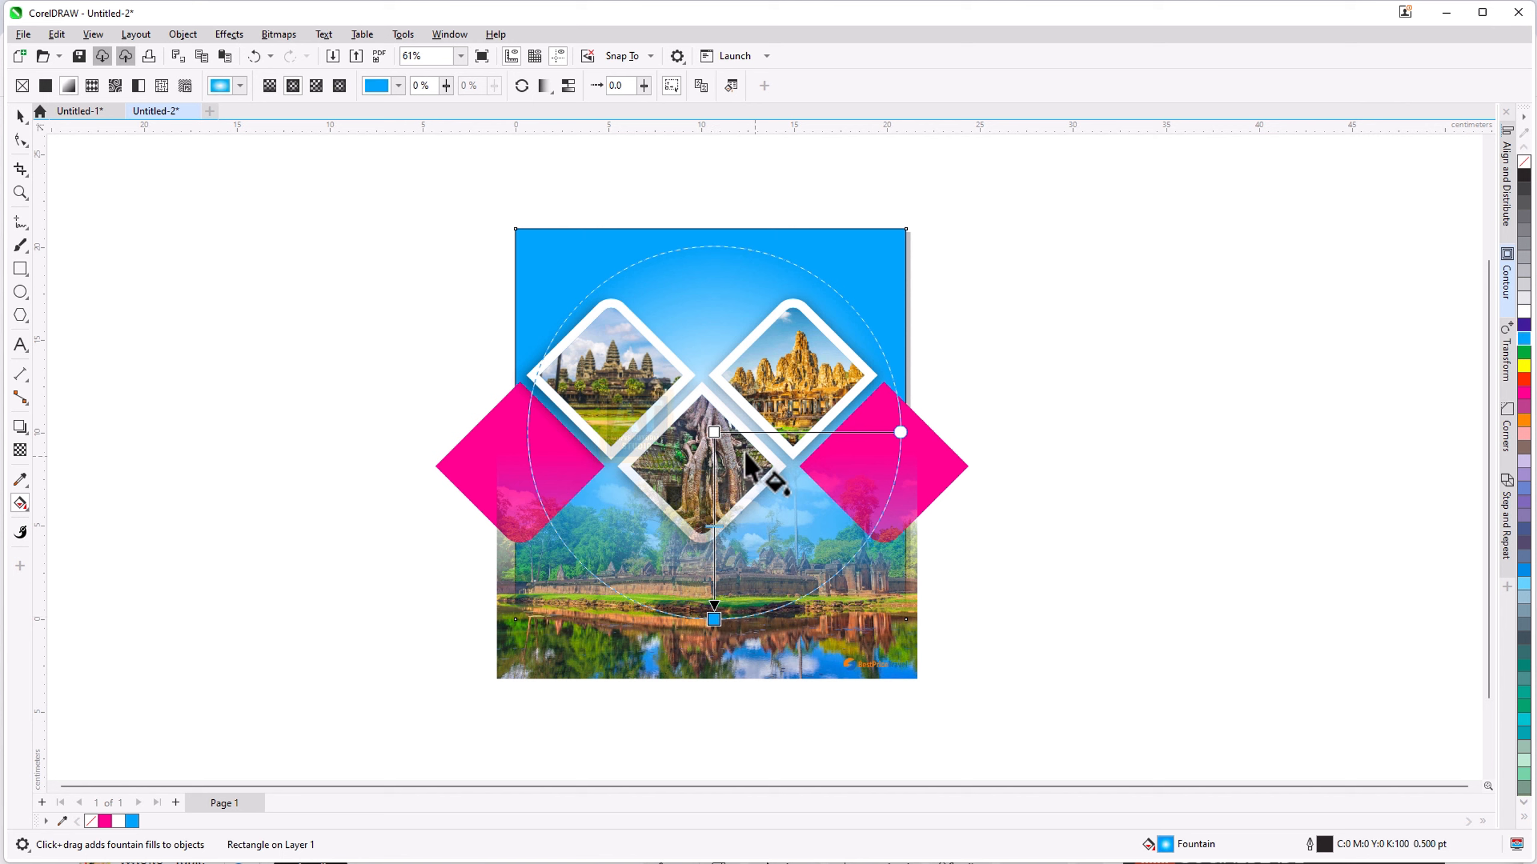
pyautogui.moveTo(713, 433); pyautogui.dragTo(714, 363)
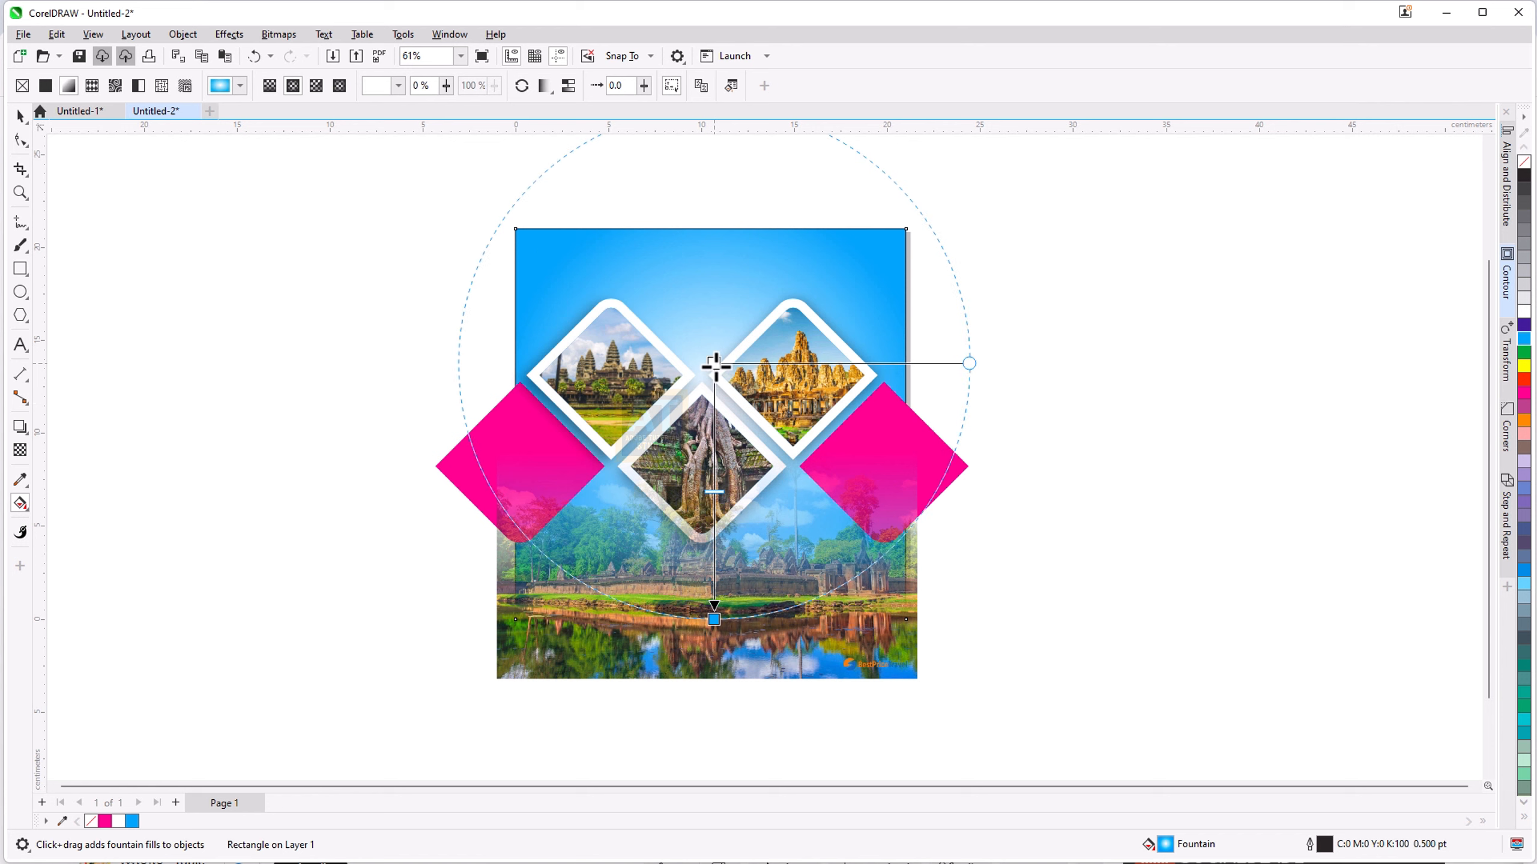
pyautogui.click(20, 115)
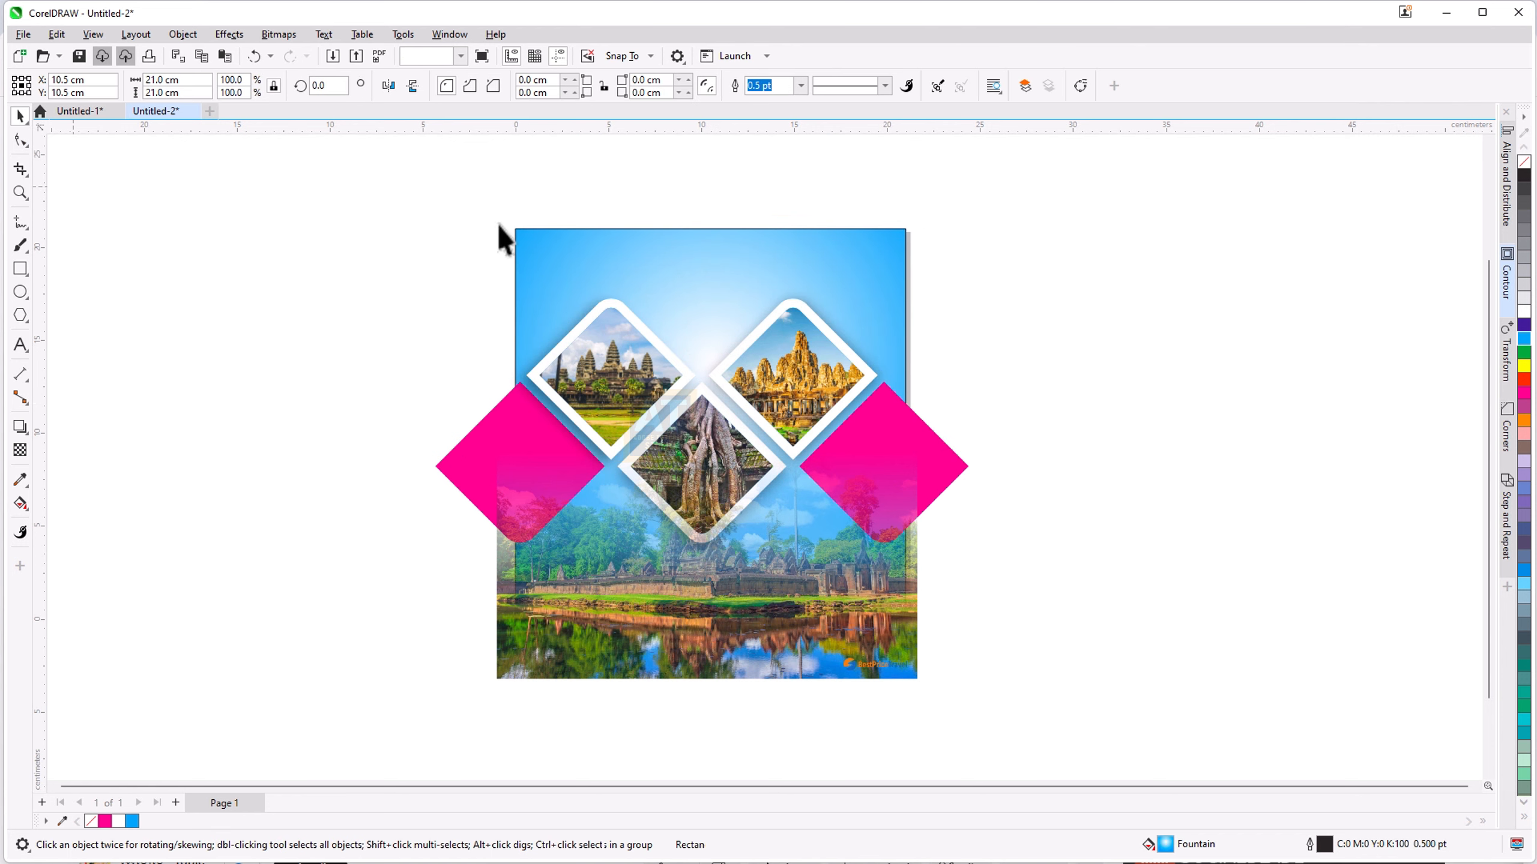
pyautogui.click(854, 260)
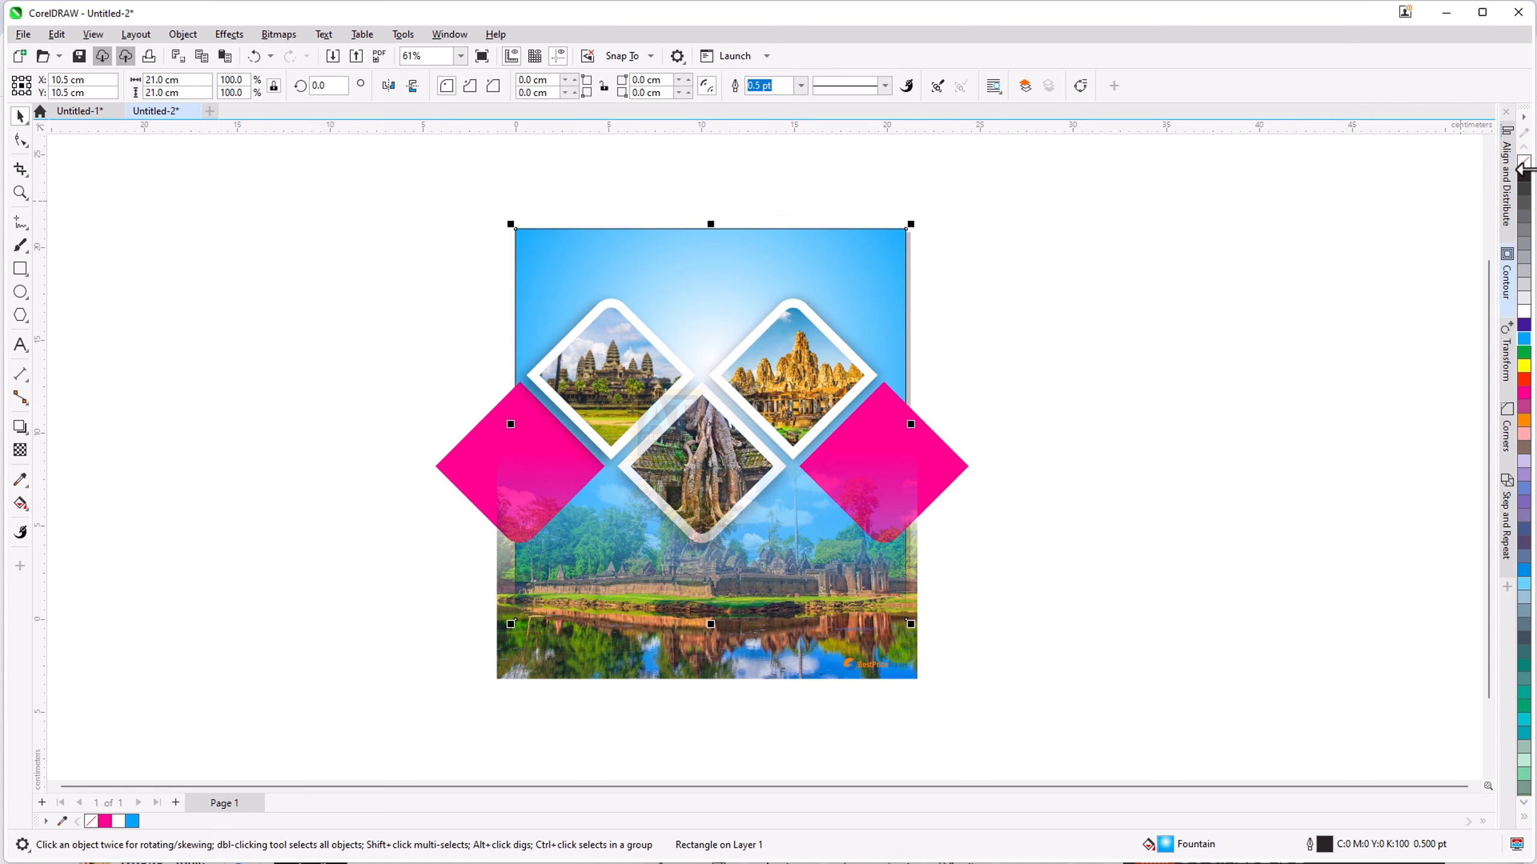
# Step: PowerClip the faded temple-and-pond photo inside the blue page-size rectangle
pyautogui.click(780, 395)
pyautogui.rightClick(780, 395)
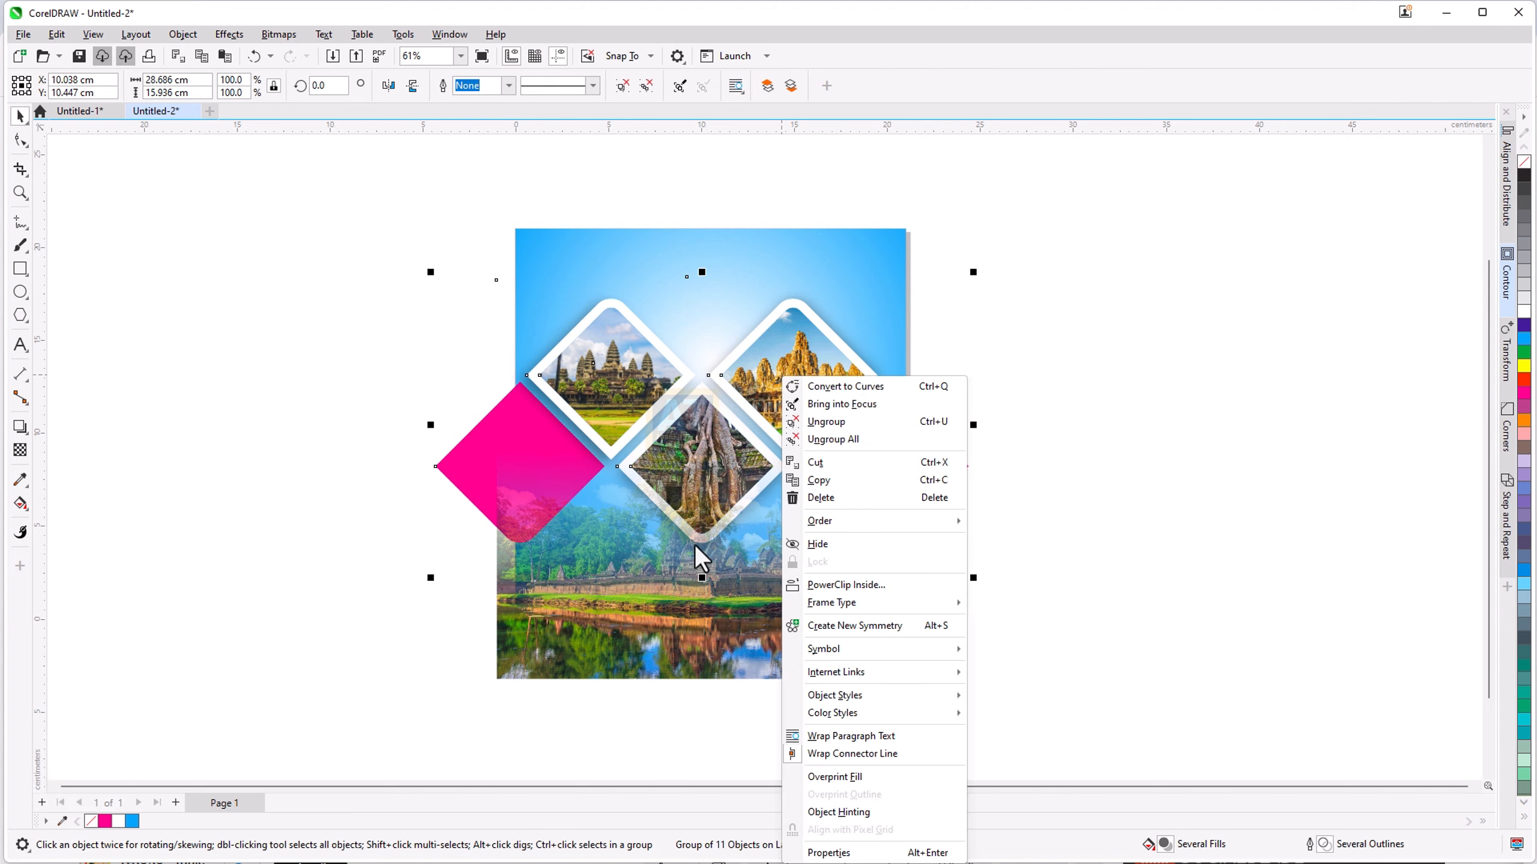
pyautogui.click(690, 599)
pyautogui.rightClick(690, 599)
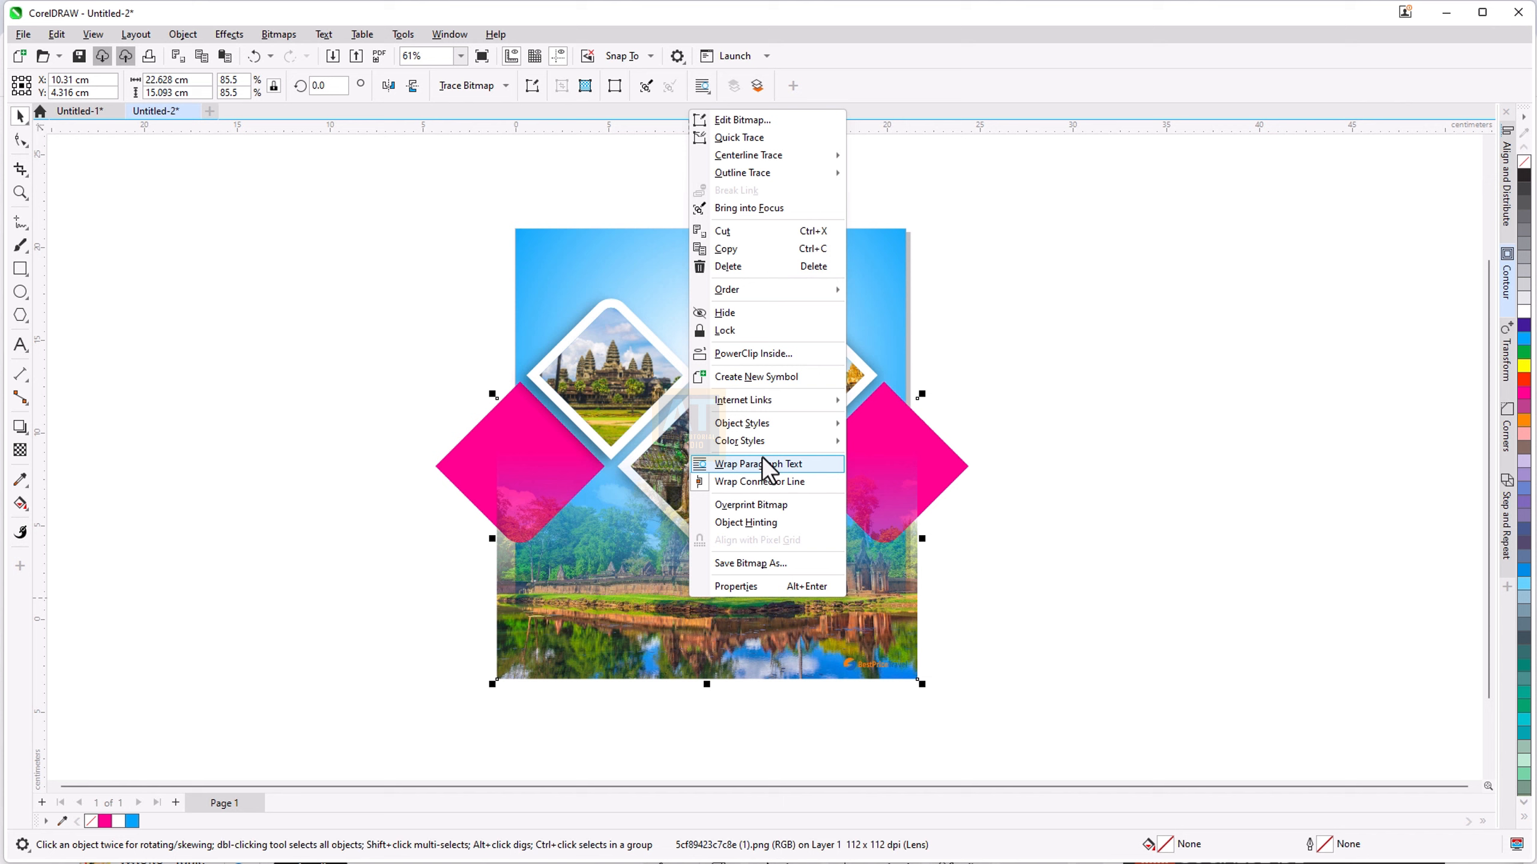
pyautogui.click(732, 354)
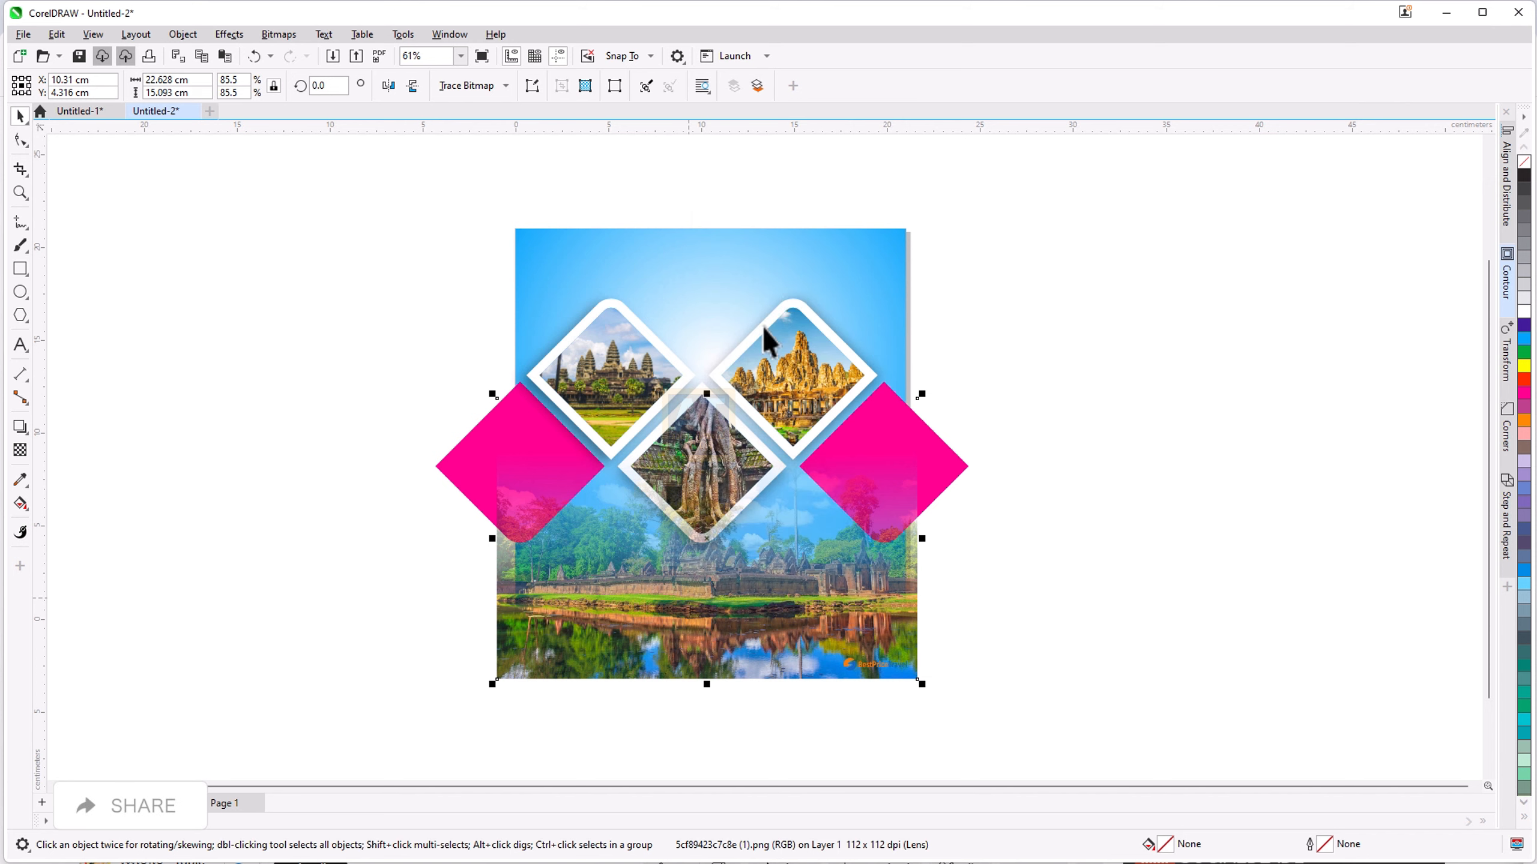
pyautogui.click(899, 240)
# Step: Scale the diamond group down to about 26.6 cm wide and move it slightly upward on the page
pyautogui.click(882, 483)
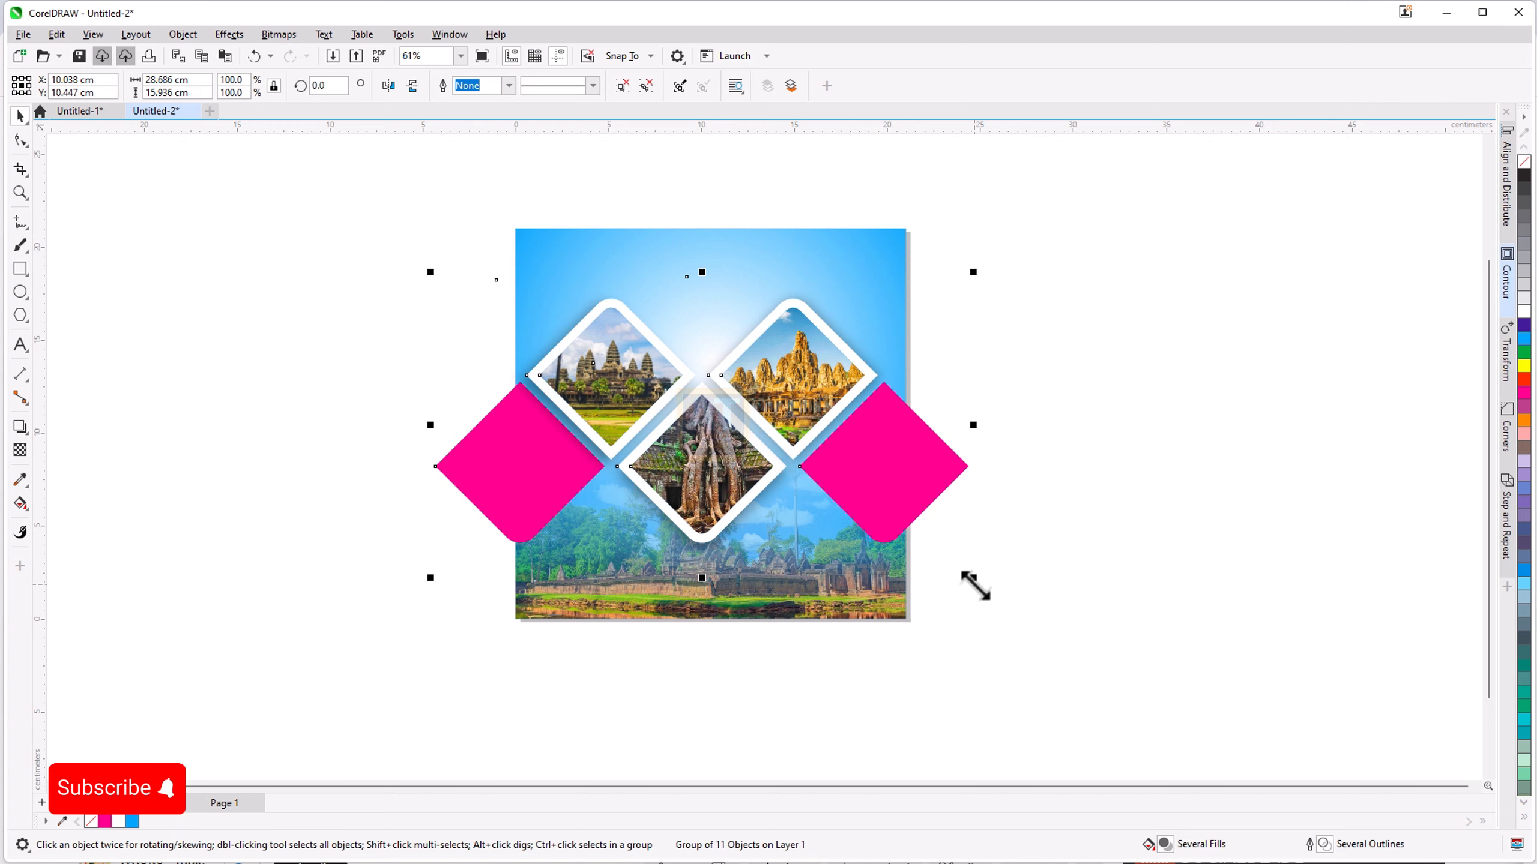
pyautogui.moveTo(973, 579); pyautogui.dragTo(959, 573)
pyautogui.moveTo(823, 404); pyautogui.dragTo(823, 382)
pyautogui.click(1002, 527)
# Step: PowerClip the diamond group inside the blue page-size rectangle so the pink diamonds are cropped at the page edges
pyautogui.click(764, 403)
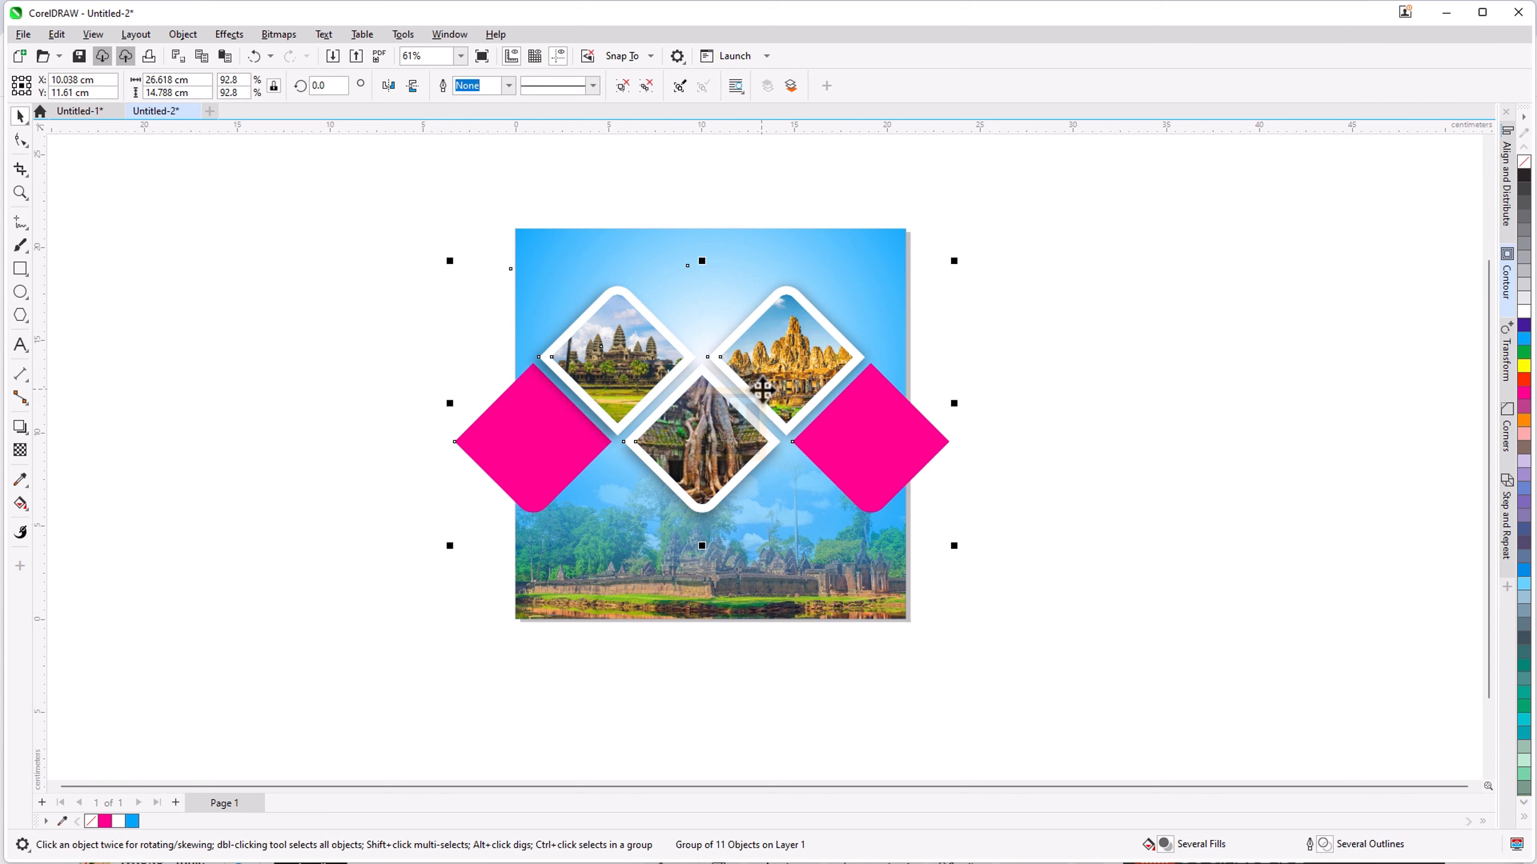
pyautogui.rightClick(763, 390)
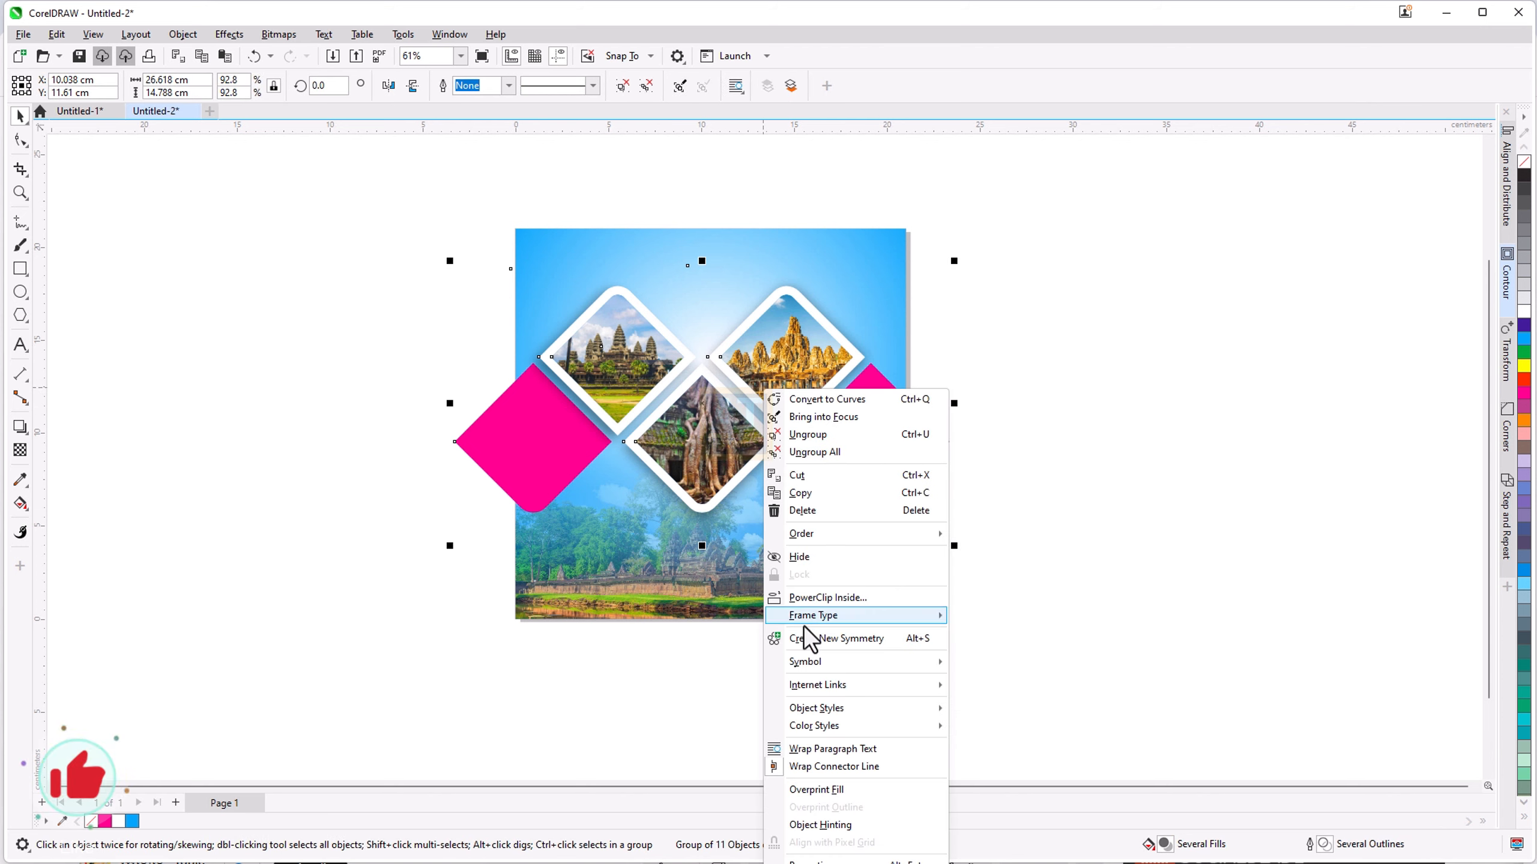
pyautogui.click(810, 593)
pyautogui.click(887, 271)
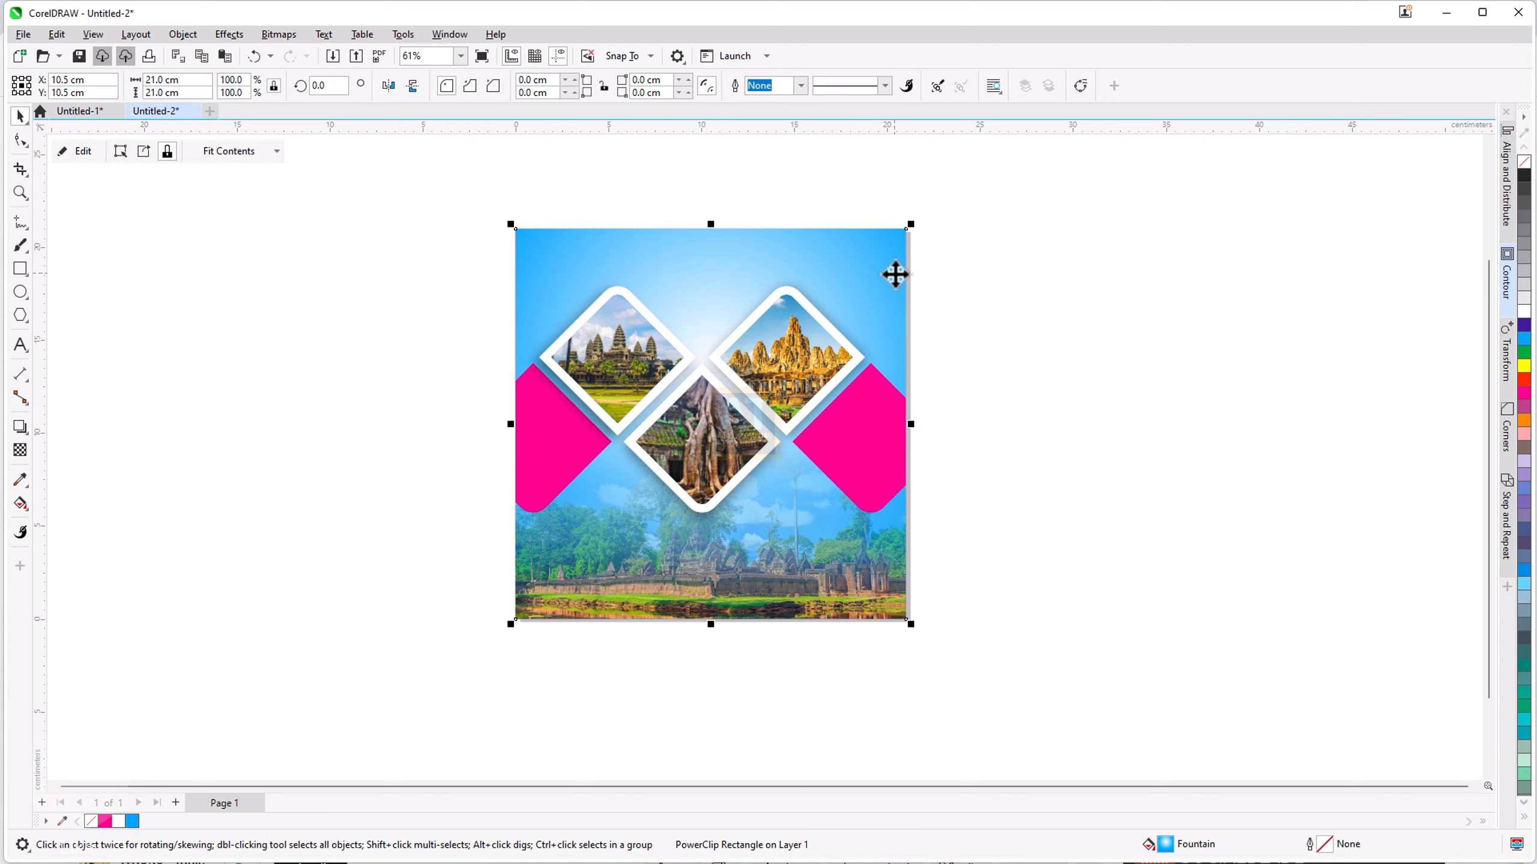
pyautogui.click(1067, 436)
pyautogui.moveTo(943, 552); pyautogui.dragTo(1014, 663)
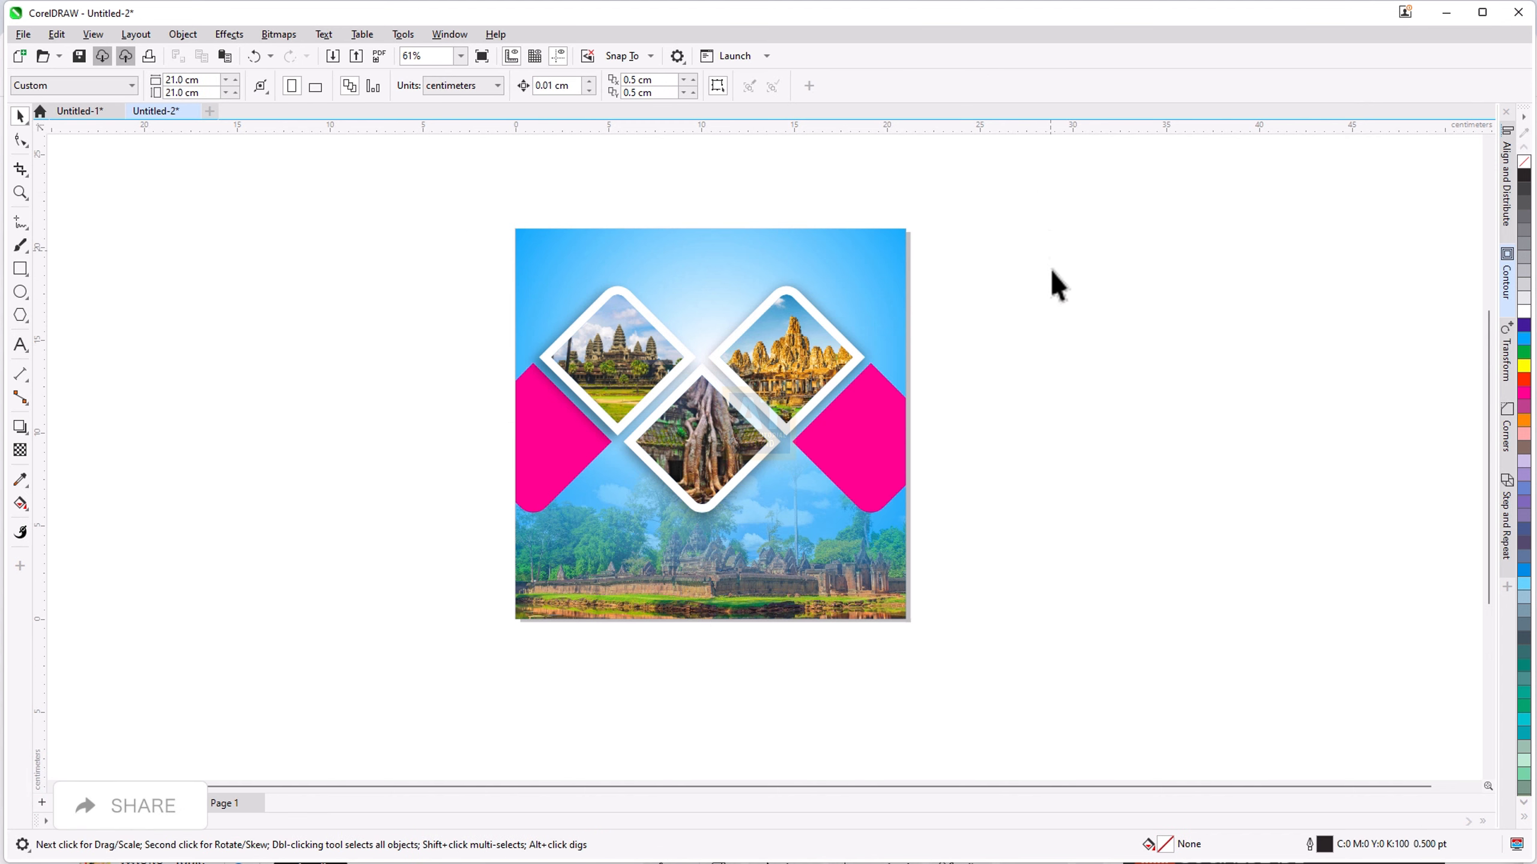
# Step: Lock the PowerClip background rectangle in place and deselect it
pyautogui.hotkey('shift', 'F2')
pyautogui.rightClick(930, 367)
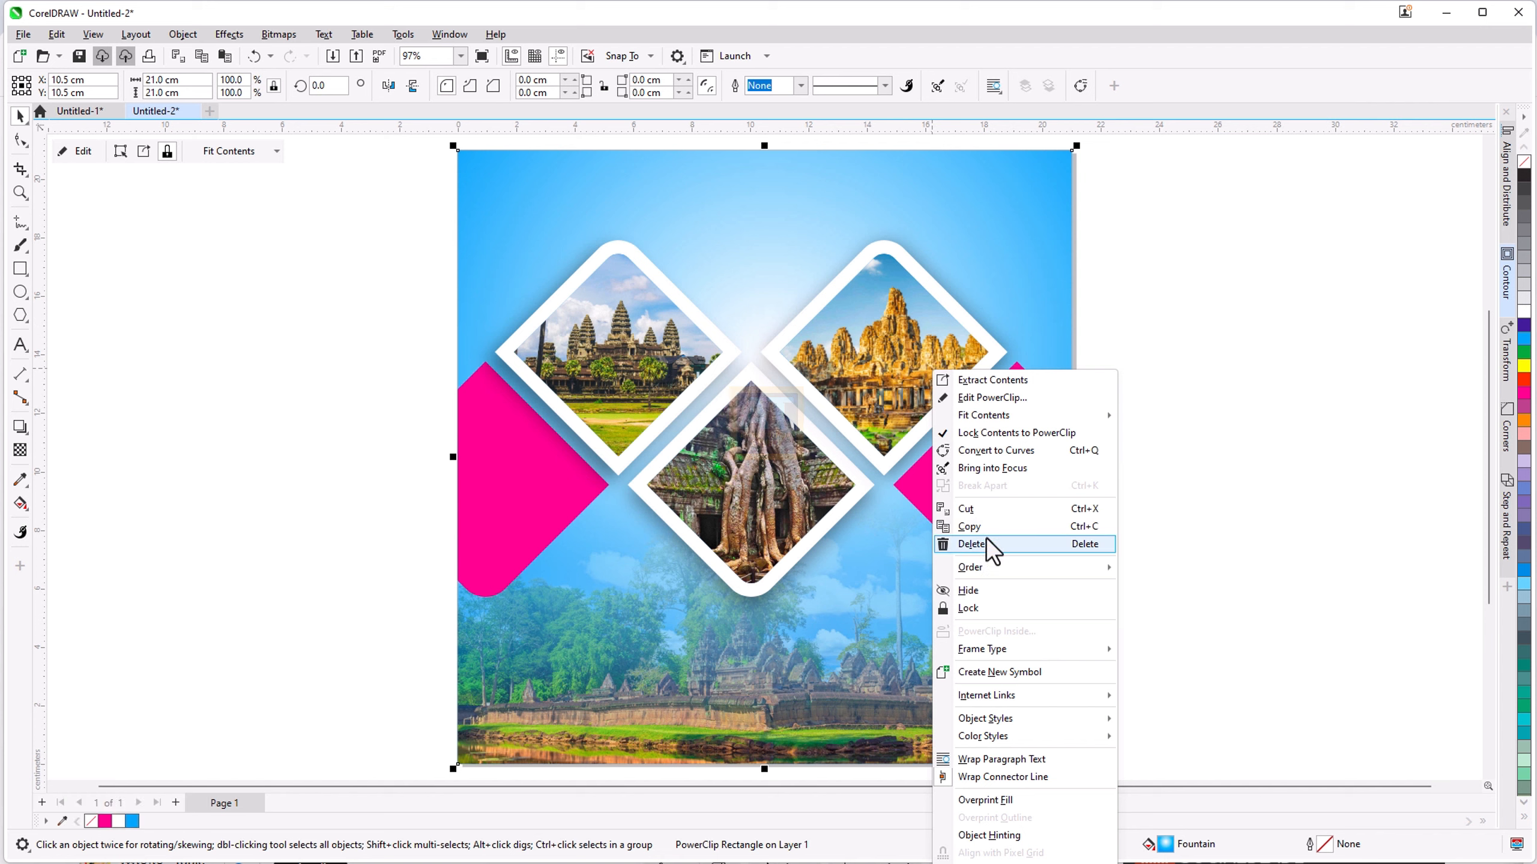
pyautogui.click(951, 612)
pyautogui.click(1218, 489)
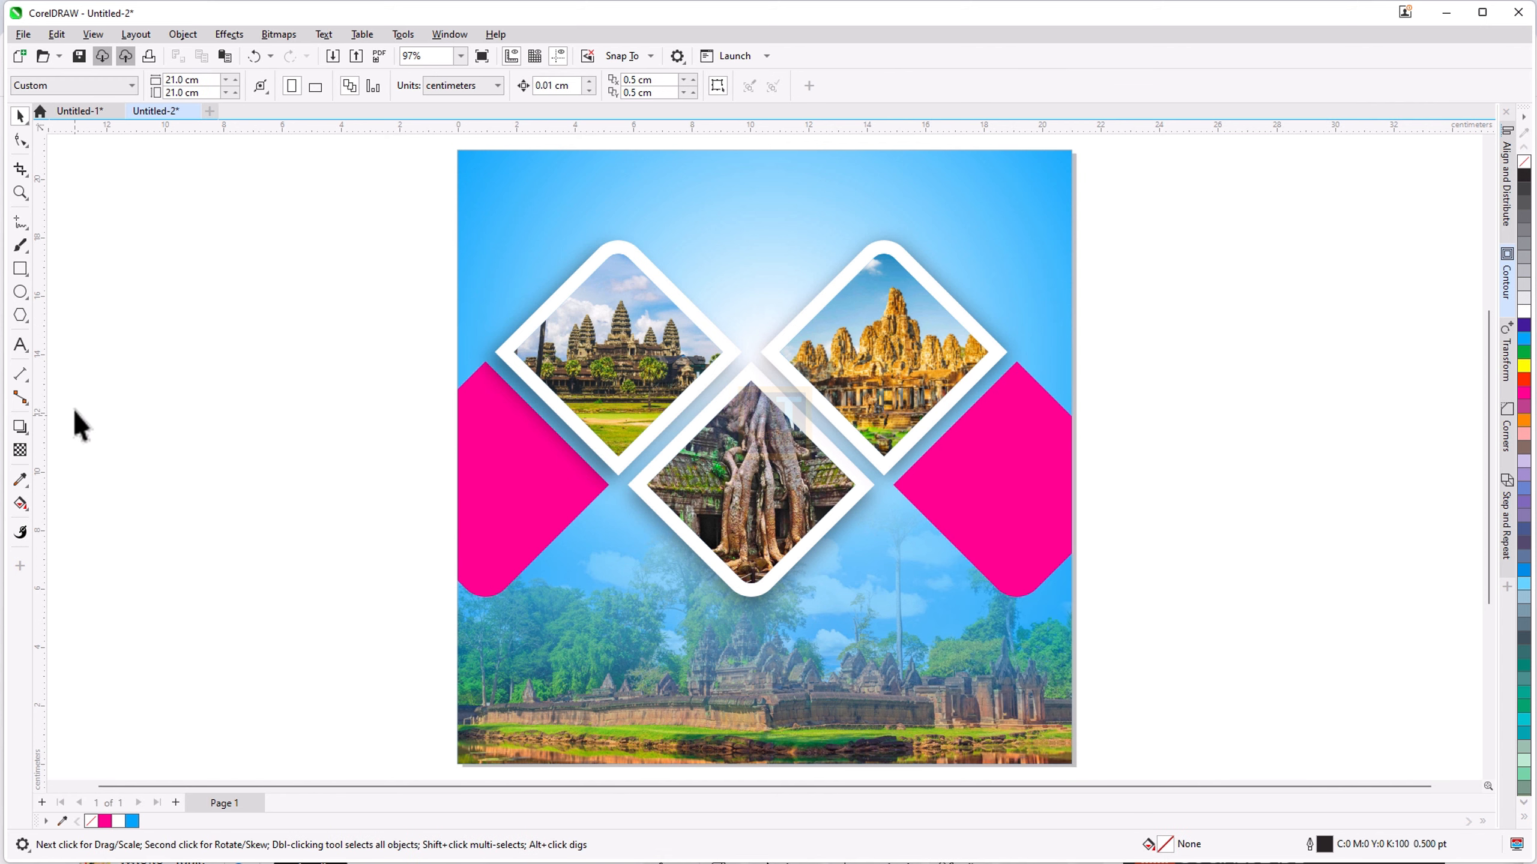
# Step: Add the three-line text "explore / the world / for best life" above the gap between the upper diamonds
pyautogui.click(19, 345)
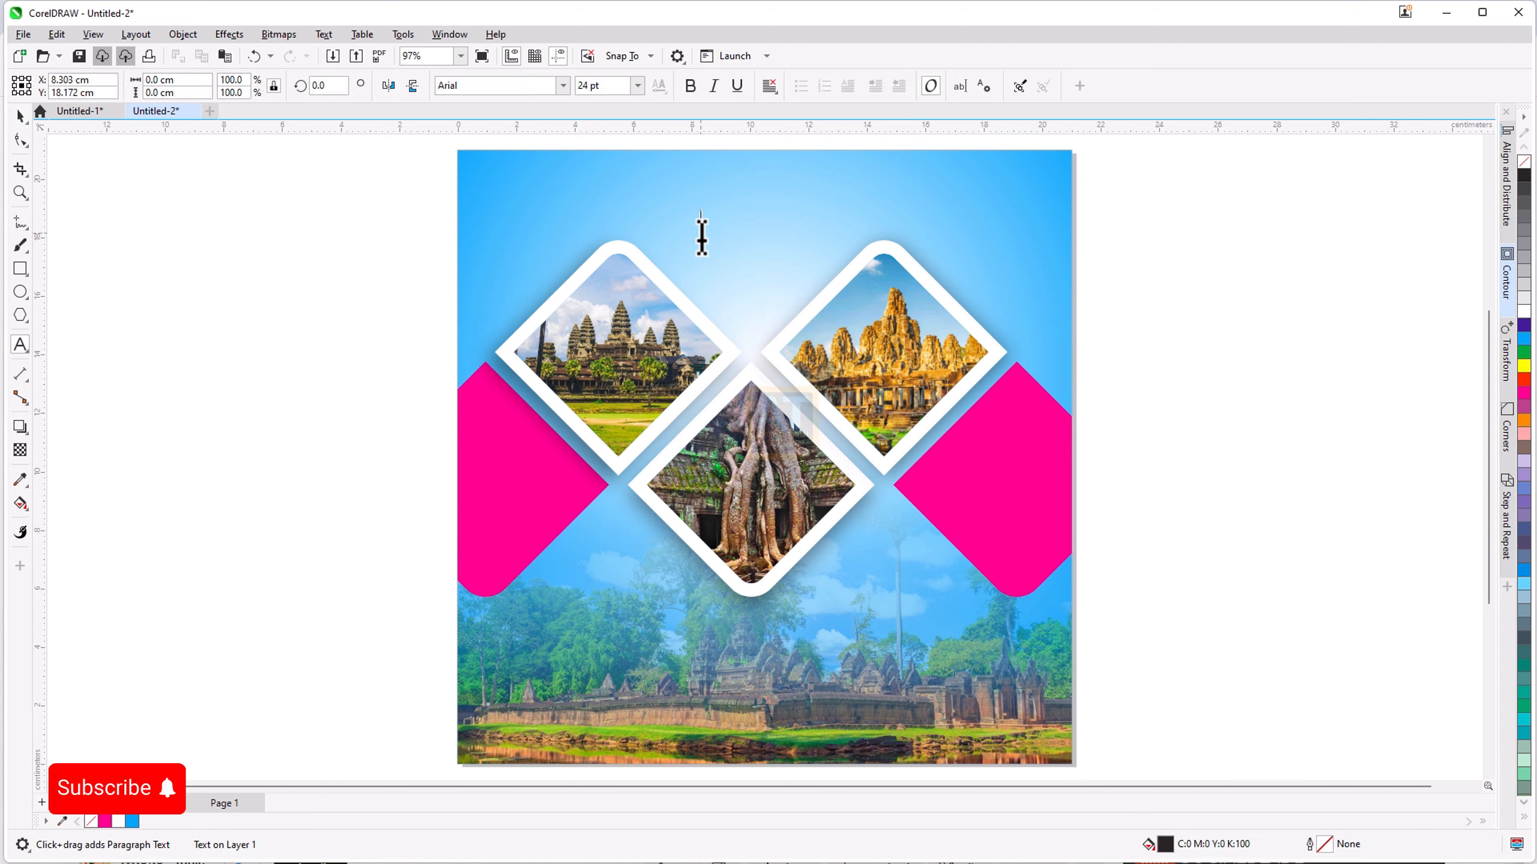
pyautogui.write('P')
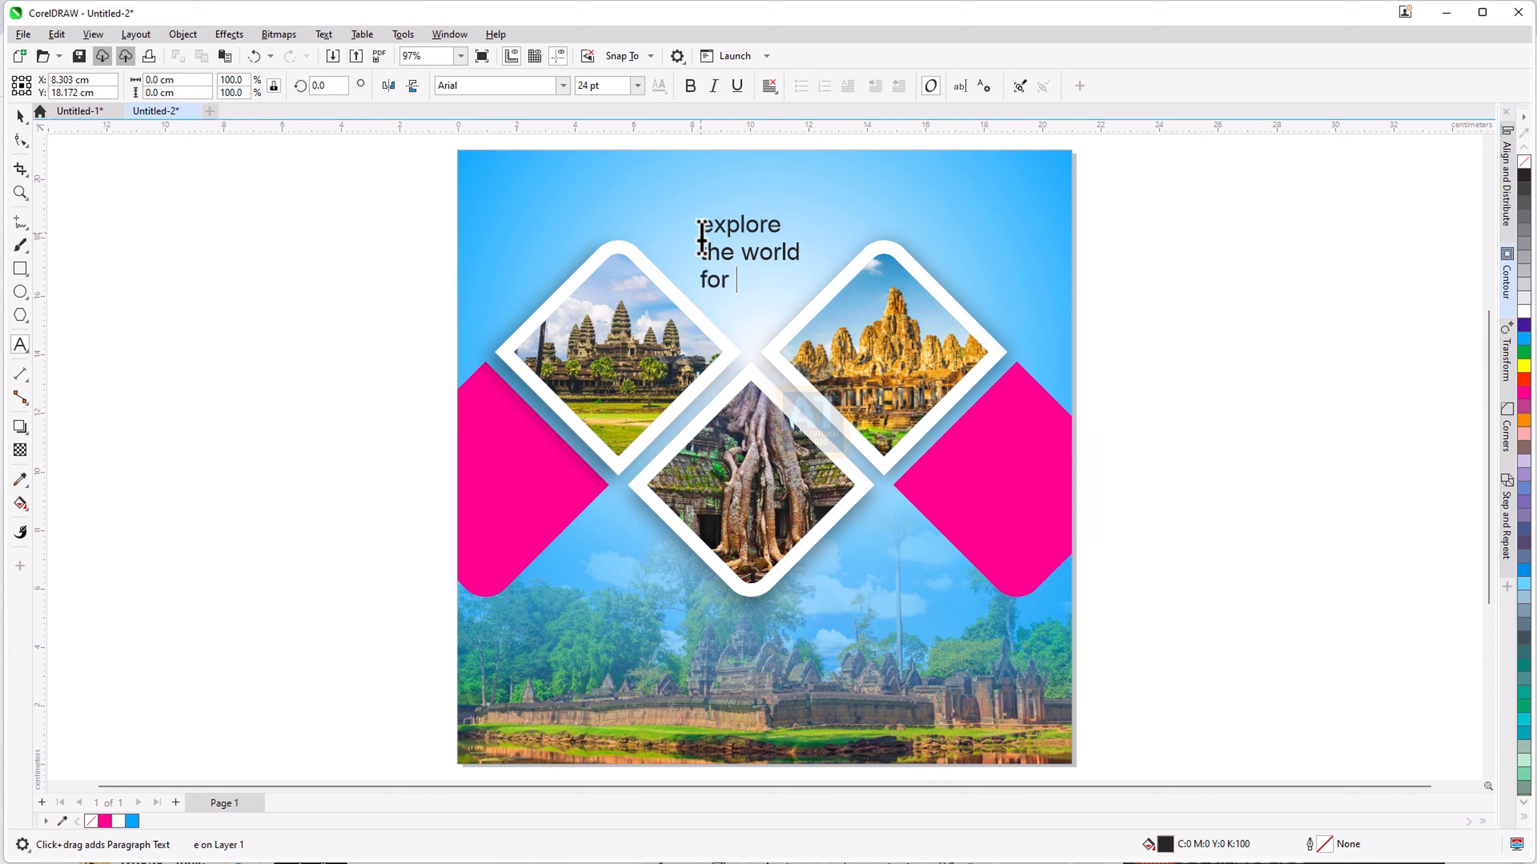
pyautogui.press('BackSpace')
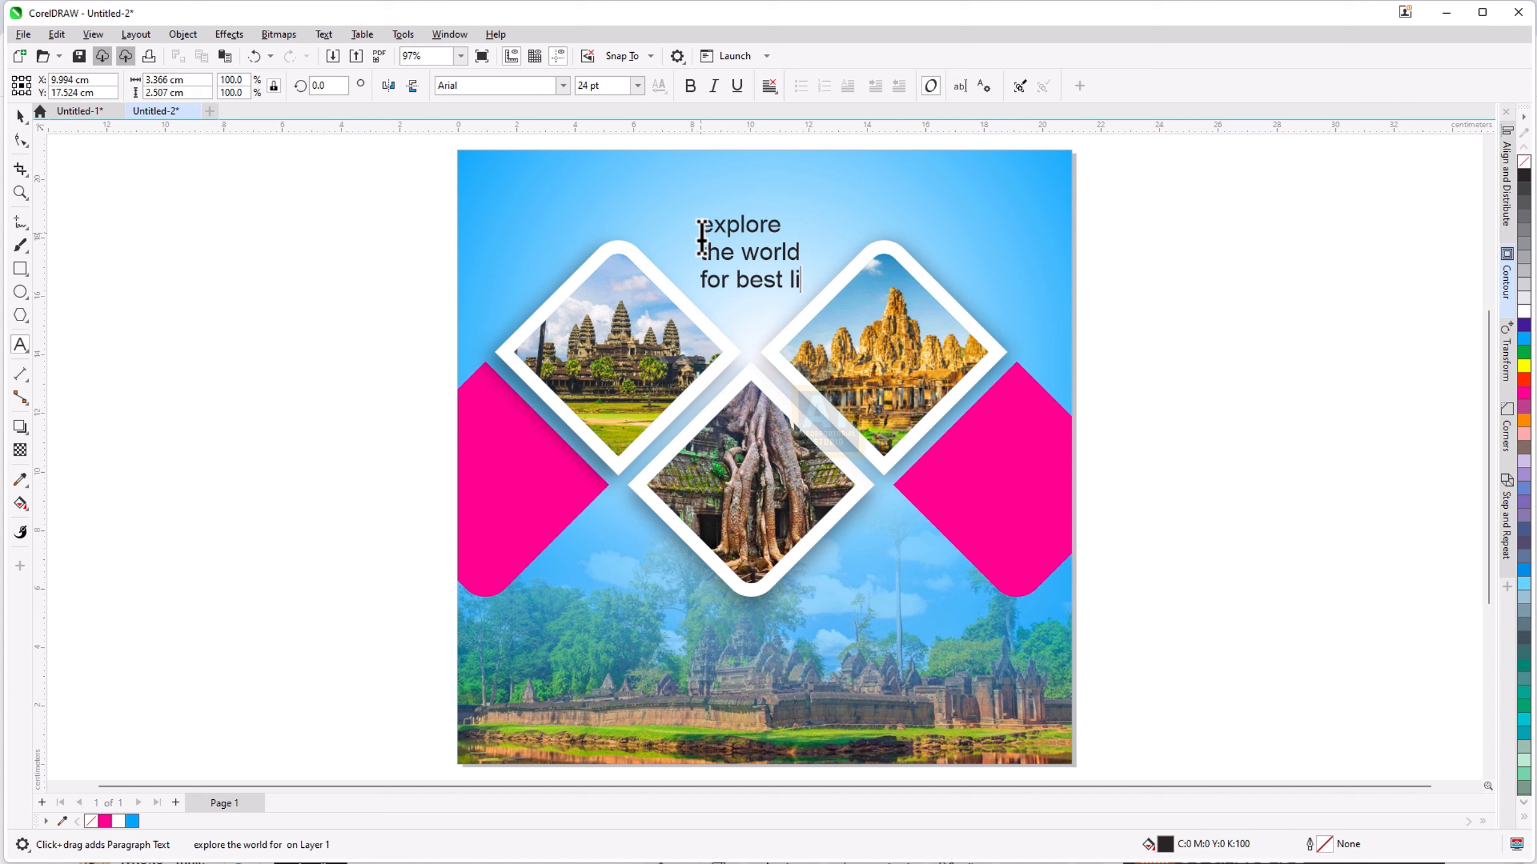
pyautogui.press('Escape')
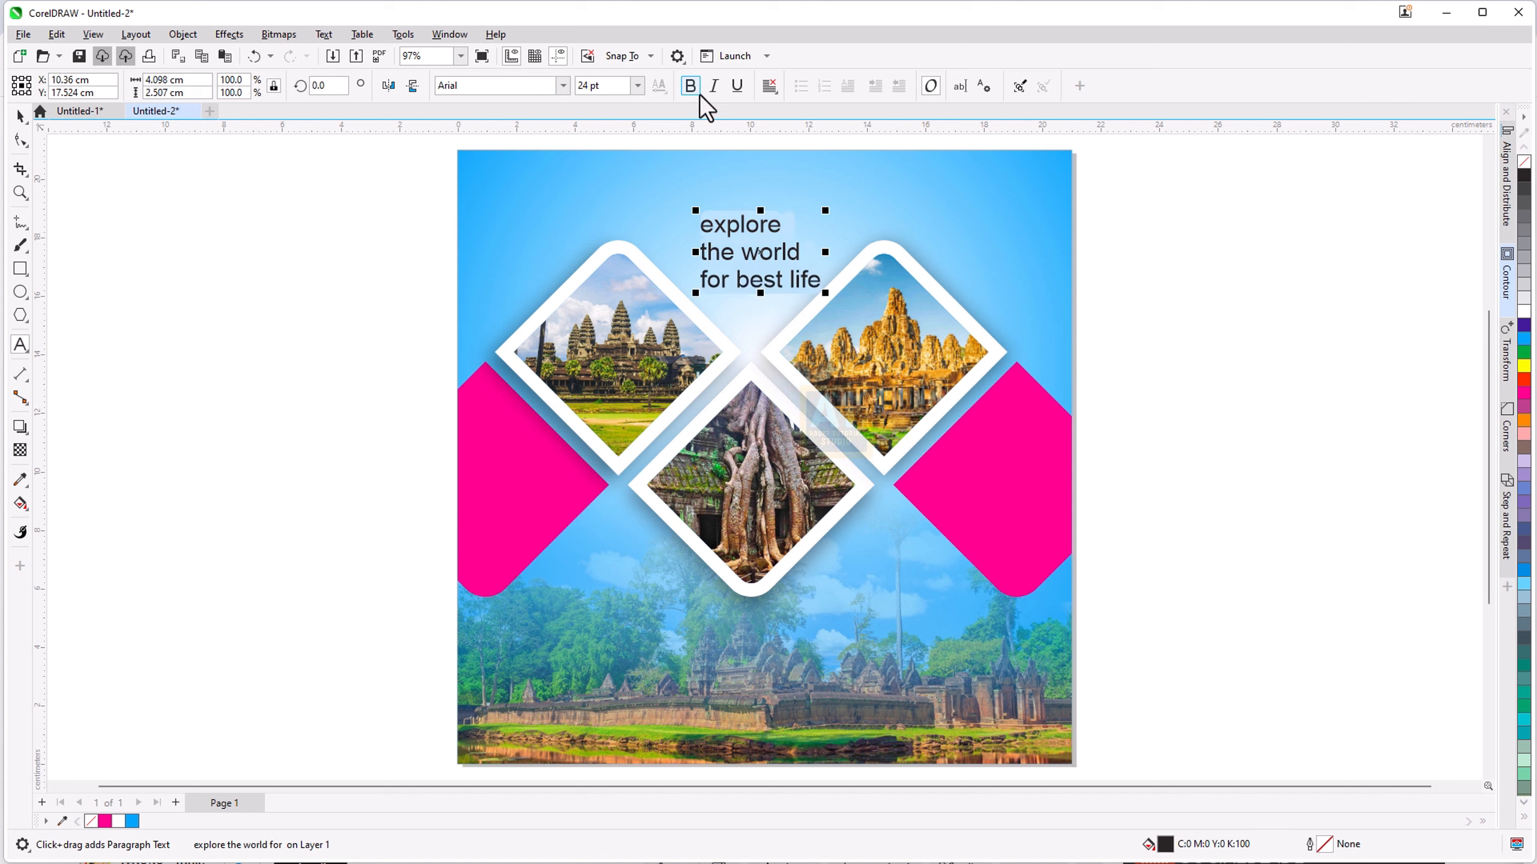
# Step: Set the headline's font to Montserrat ExtraBold and centre-align its lines
pyautogui.click(559, 86)
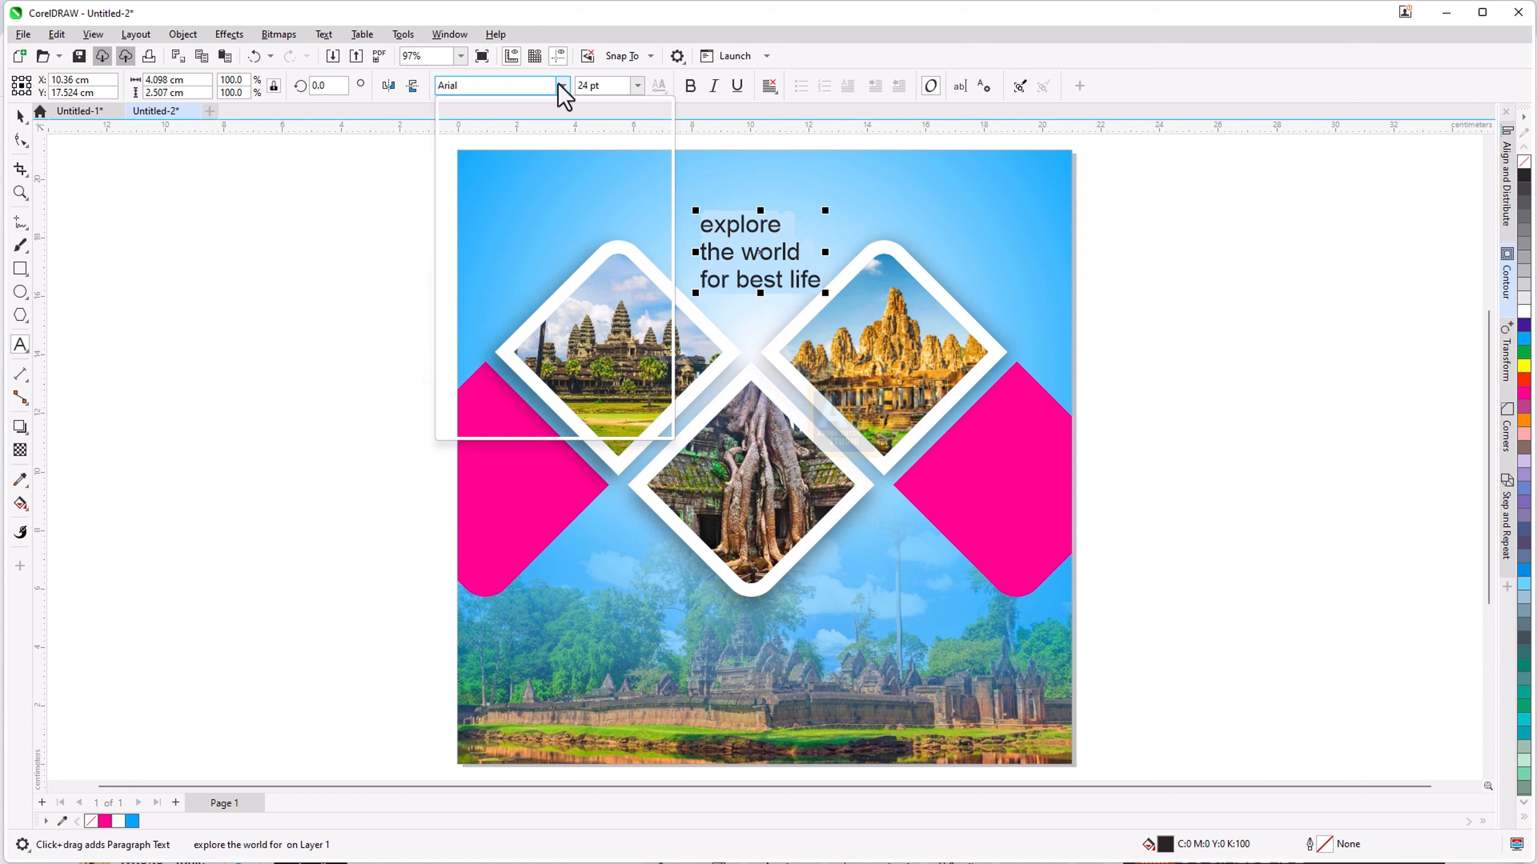
pyautogui.click(526, 178)
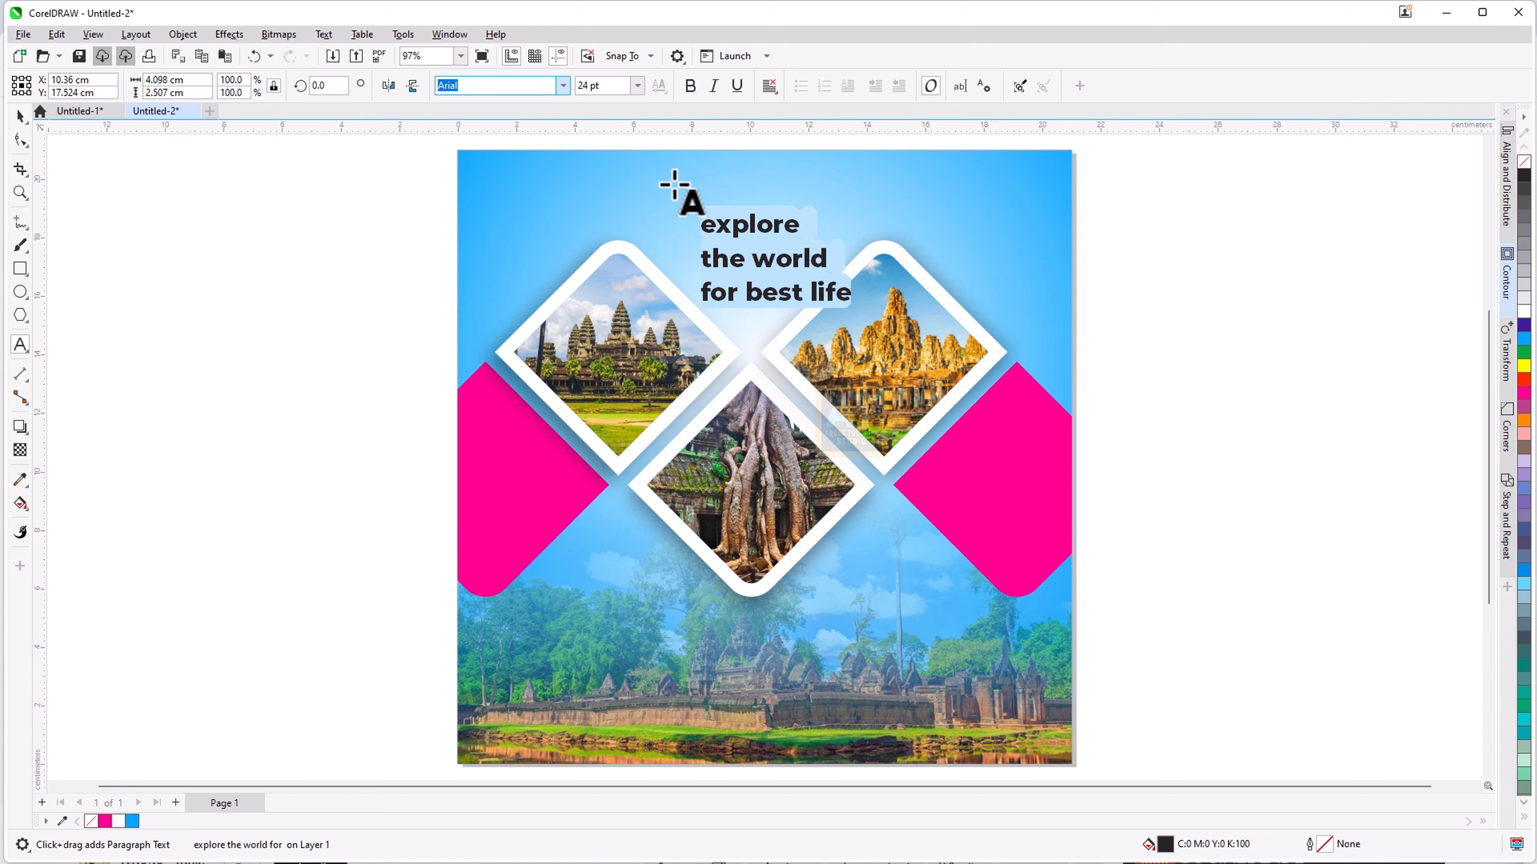
pyautogui.click(769, 86)
pyautogui.click(777, 142)
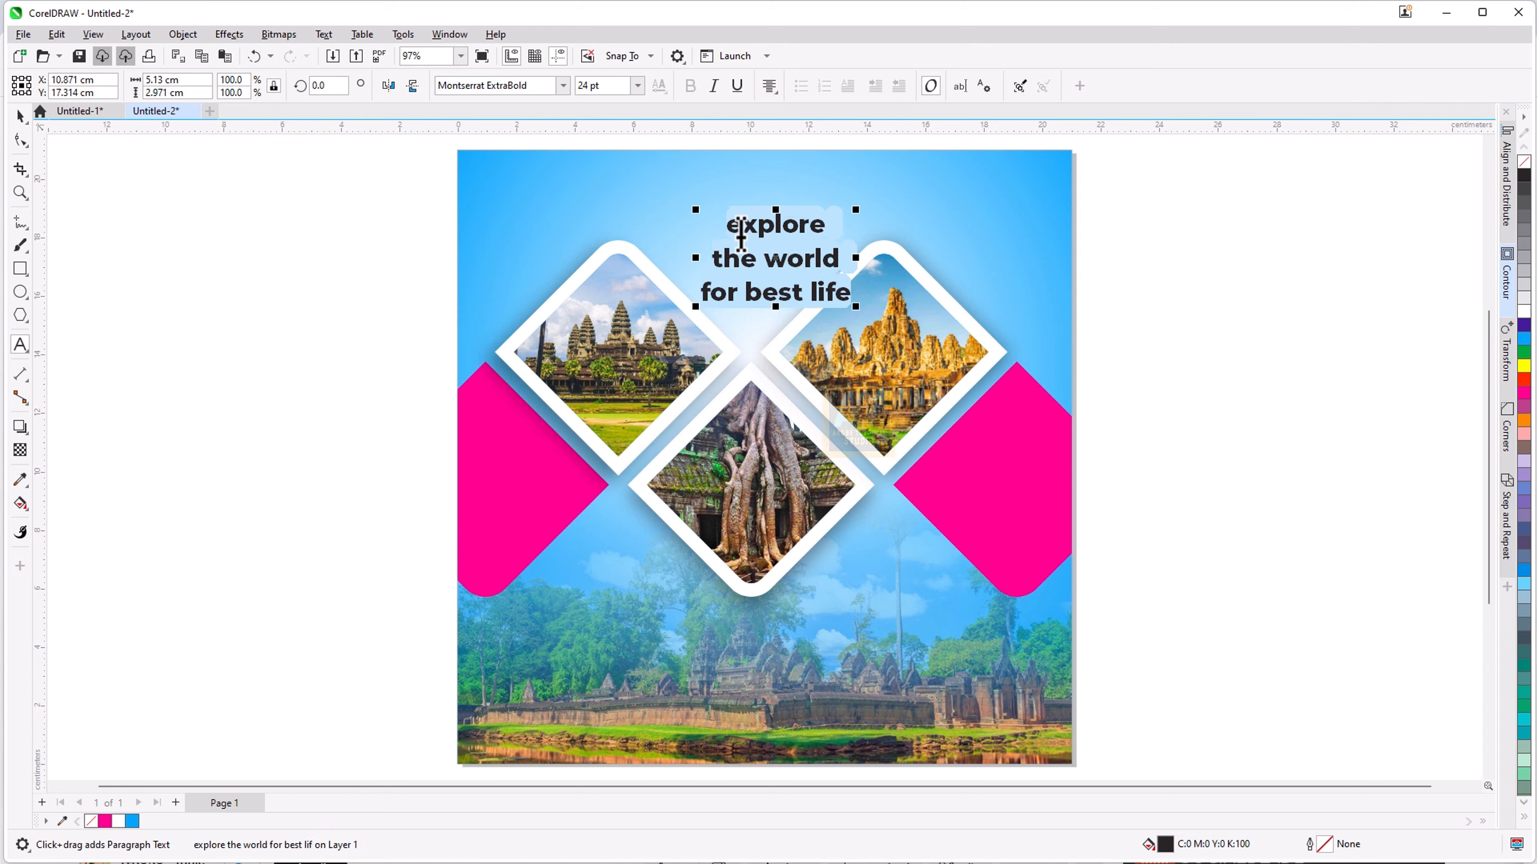
# Step: Change the headline text's case to uppercase
pyautogui.rightClick(741, 225)
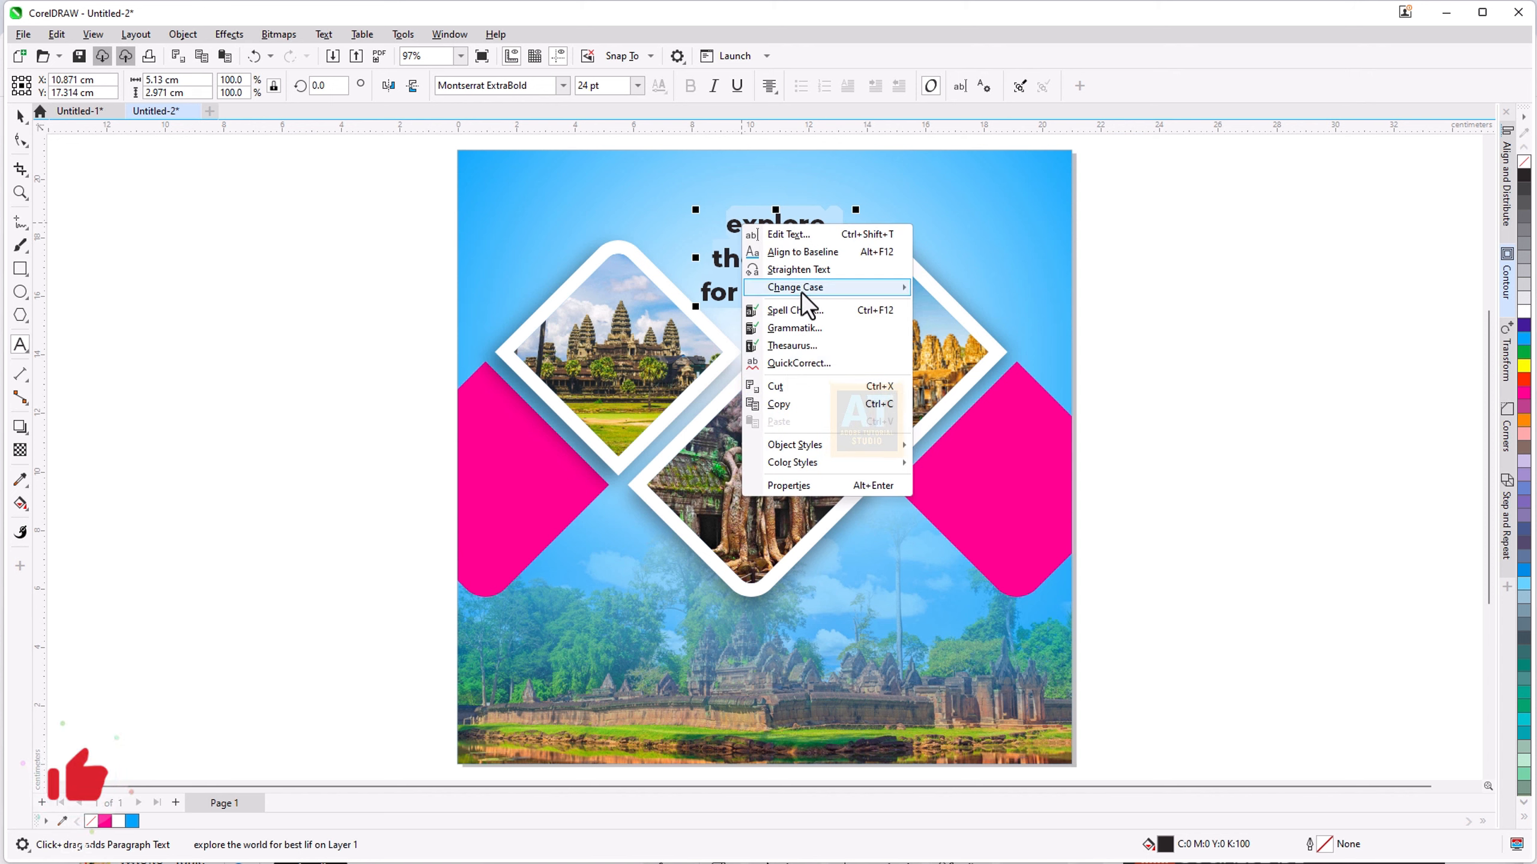
pyautogui.moveTo(801, 289)
pyautogui.click(984, 325)
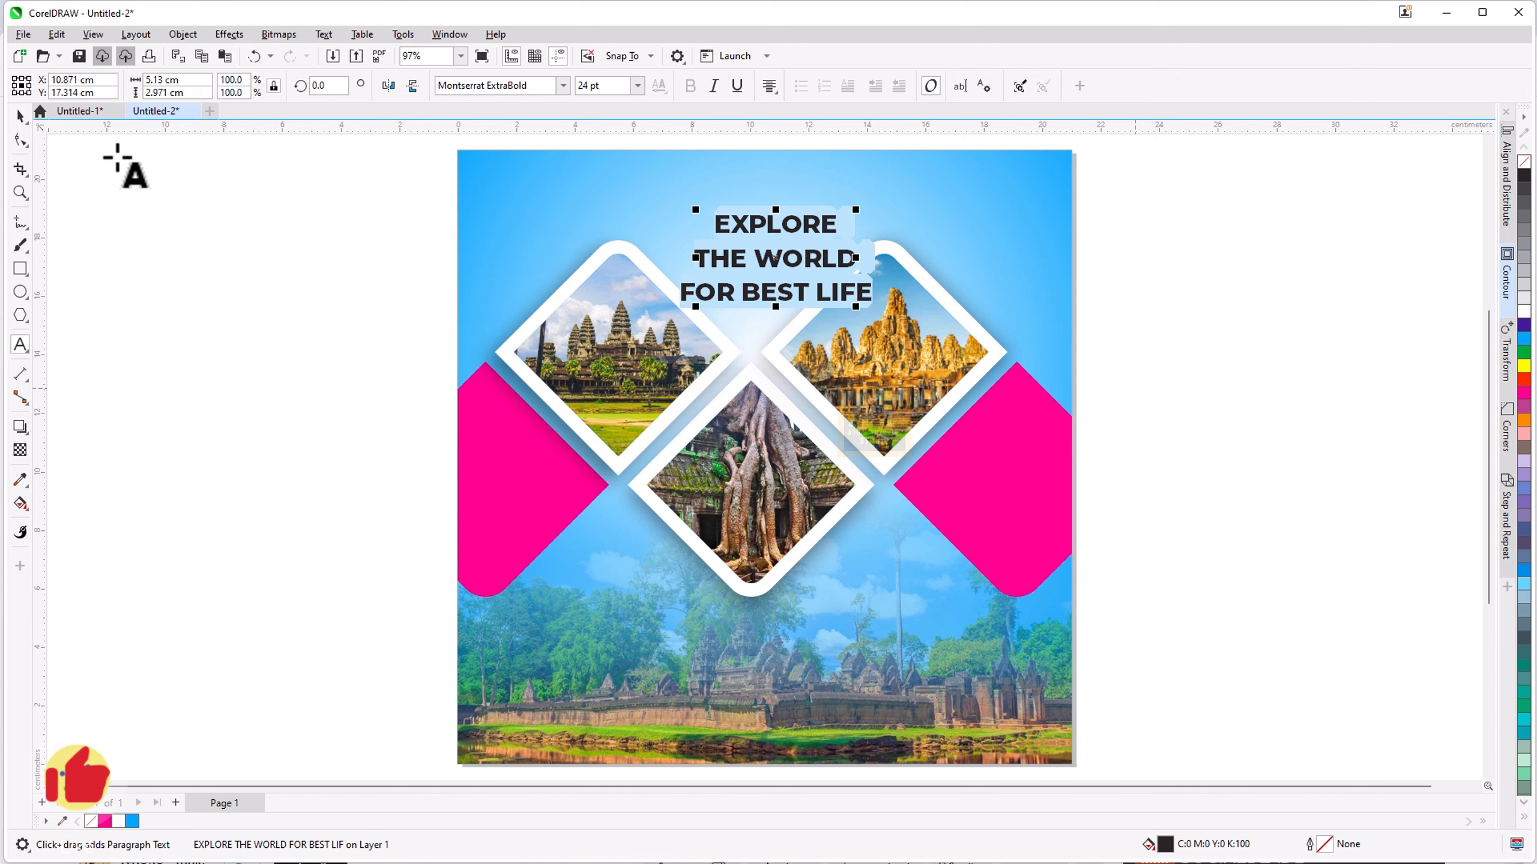
# Step: Tighten the line spacing of the three-line headline with the Shape tool
pyautogui.click(19, 116)
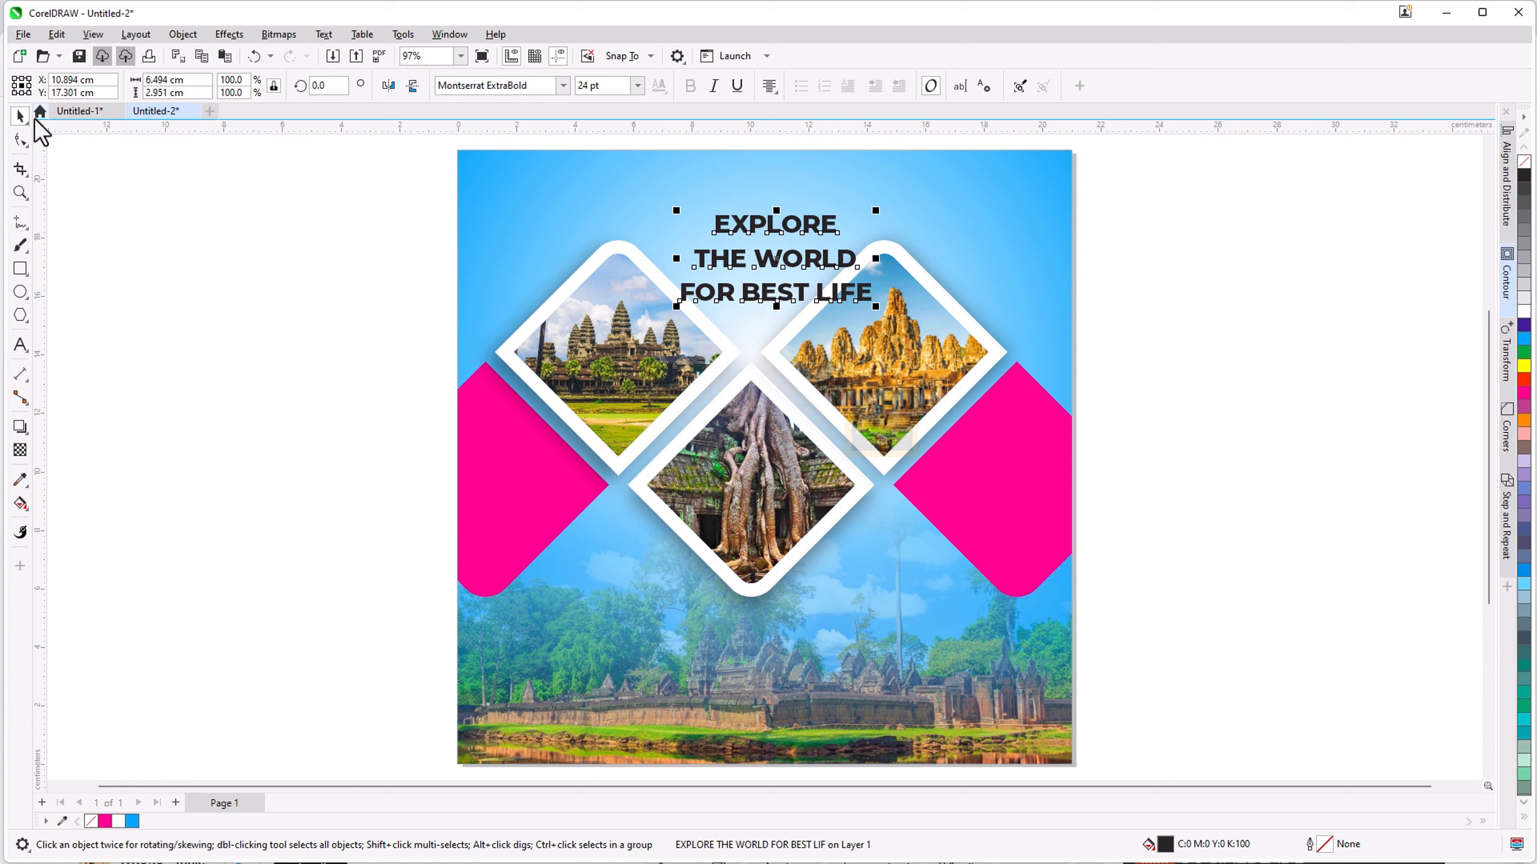
pyautogui.click(20, 140)
pyautogui.moveTo(673, 306); pyautogui.dragTo(674, 290)
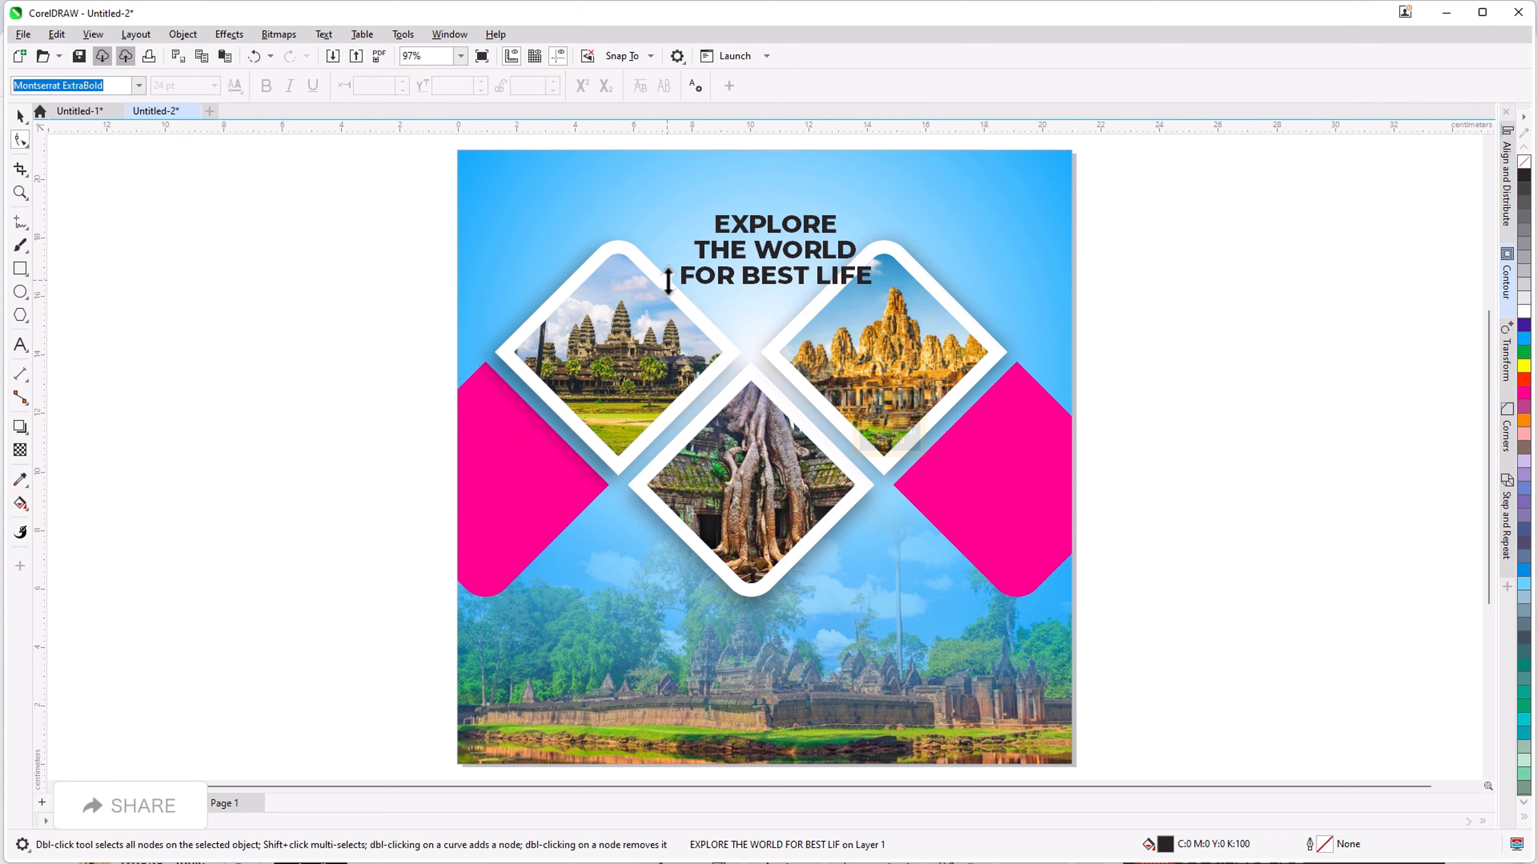
# Step: Break the headline into separate lines and set the "FOR BEST LIFE" line in the Not Bad font
pyautogui.click(182, 34)
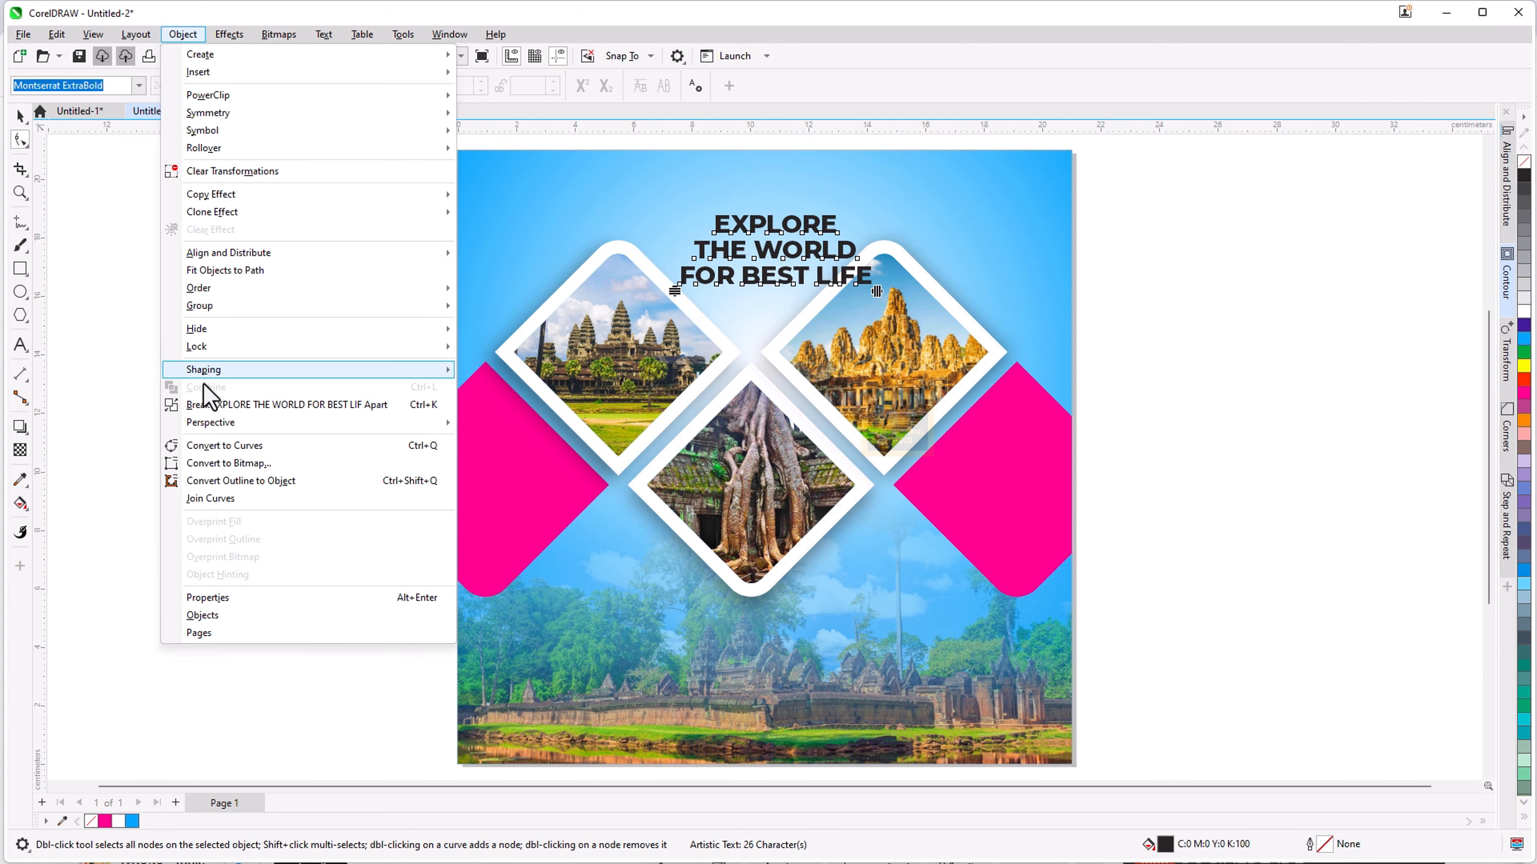
pyautogui.click(209, 405)
pyautogui.click(801, 285)
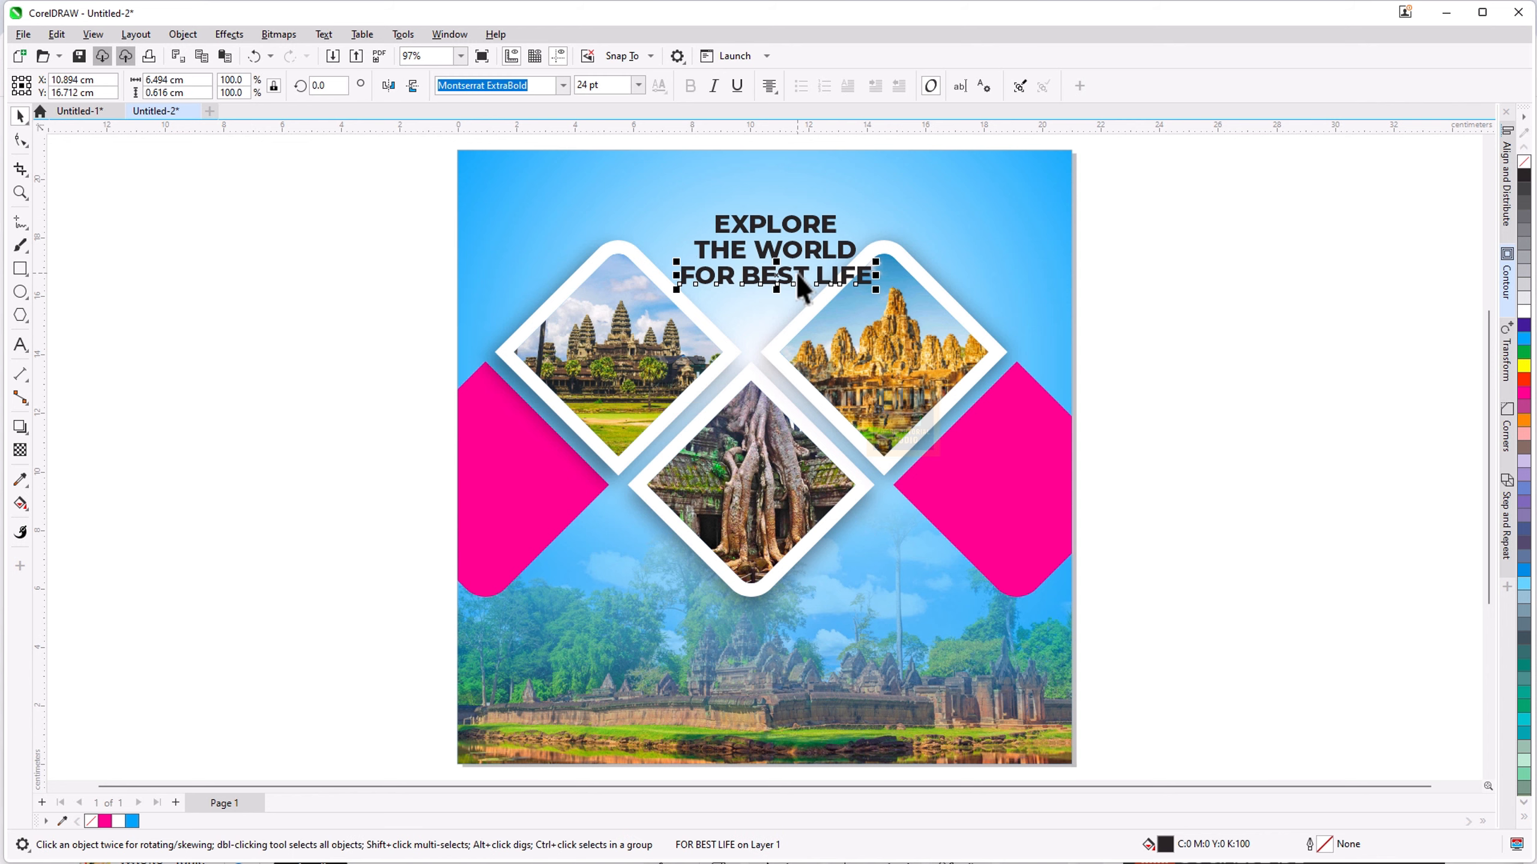
pyautogui.click(567, 89)
pyautogui.click(514, 156)
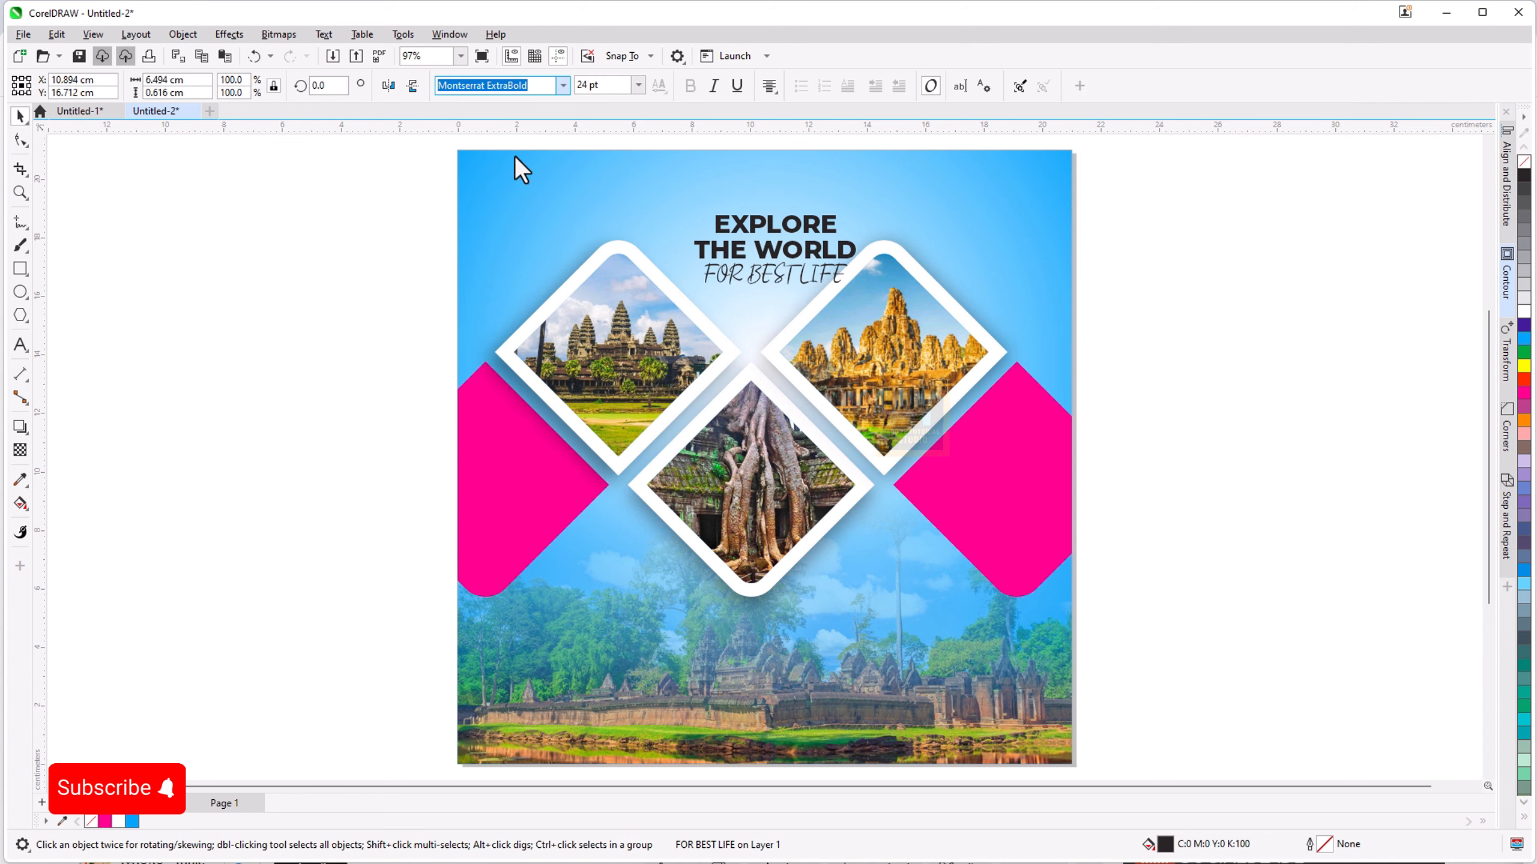
# Step: Change the case of the "FOR BEST LIFE" line to Title Case
pyautogui.press('F8')
pyautogui.click(768, 283)
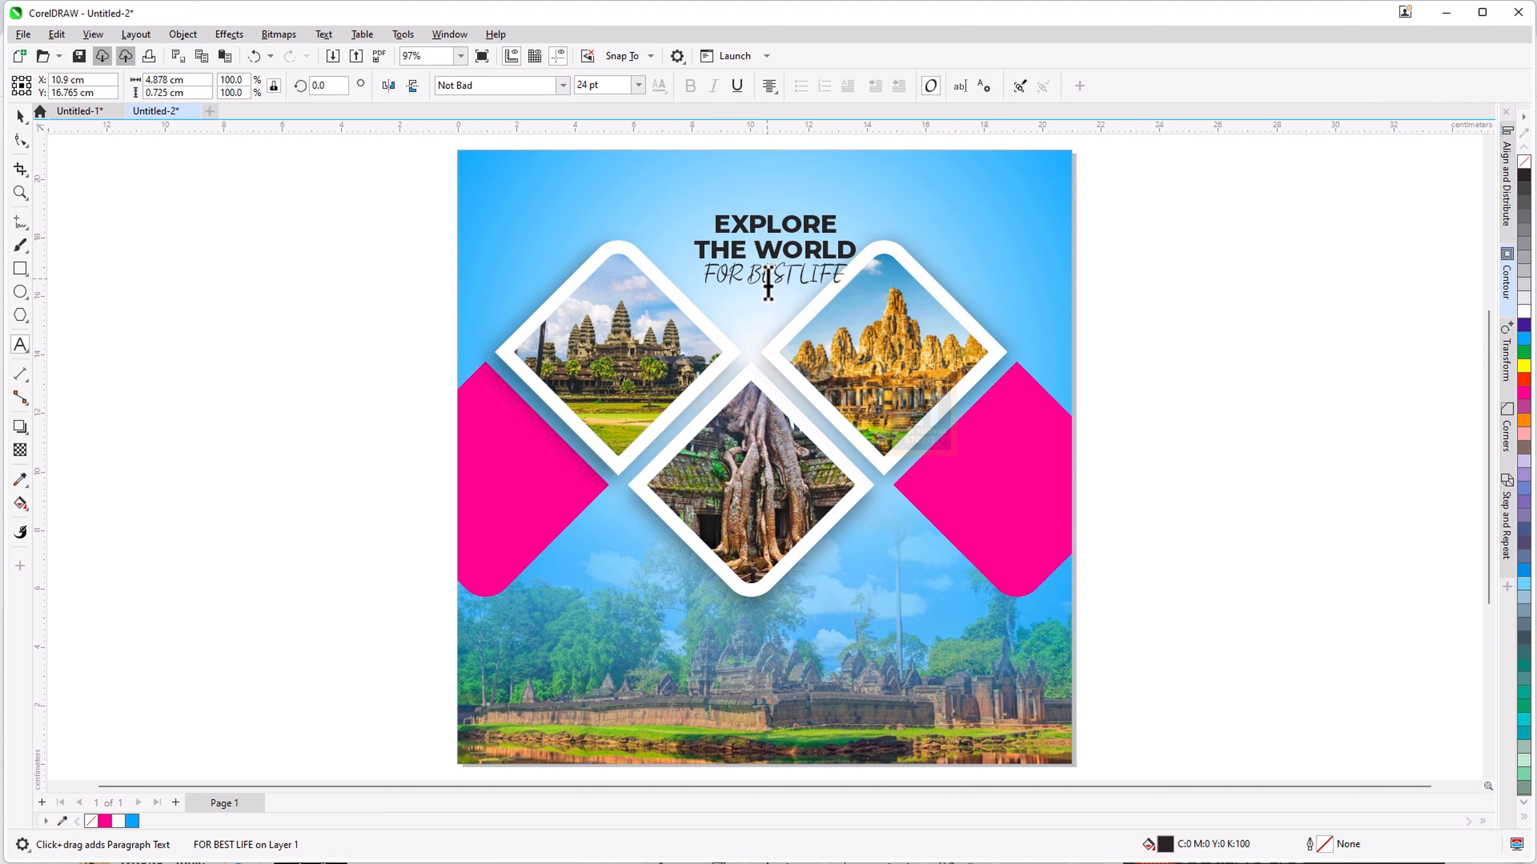
pyautogui.rightClick(768, 283)
pyautogui.moveTo(816, 335)
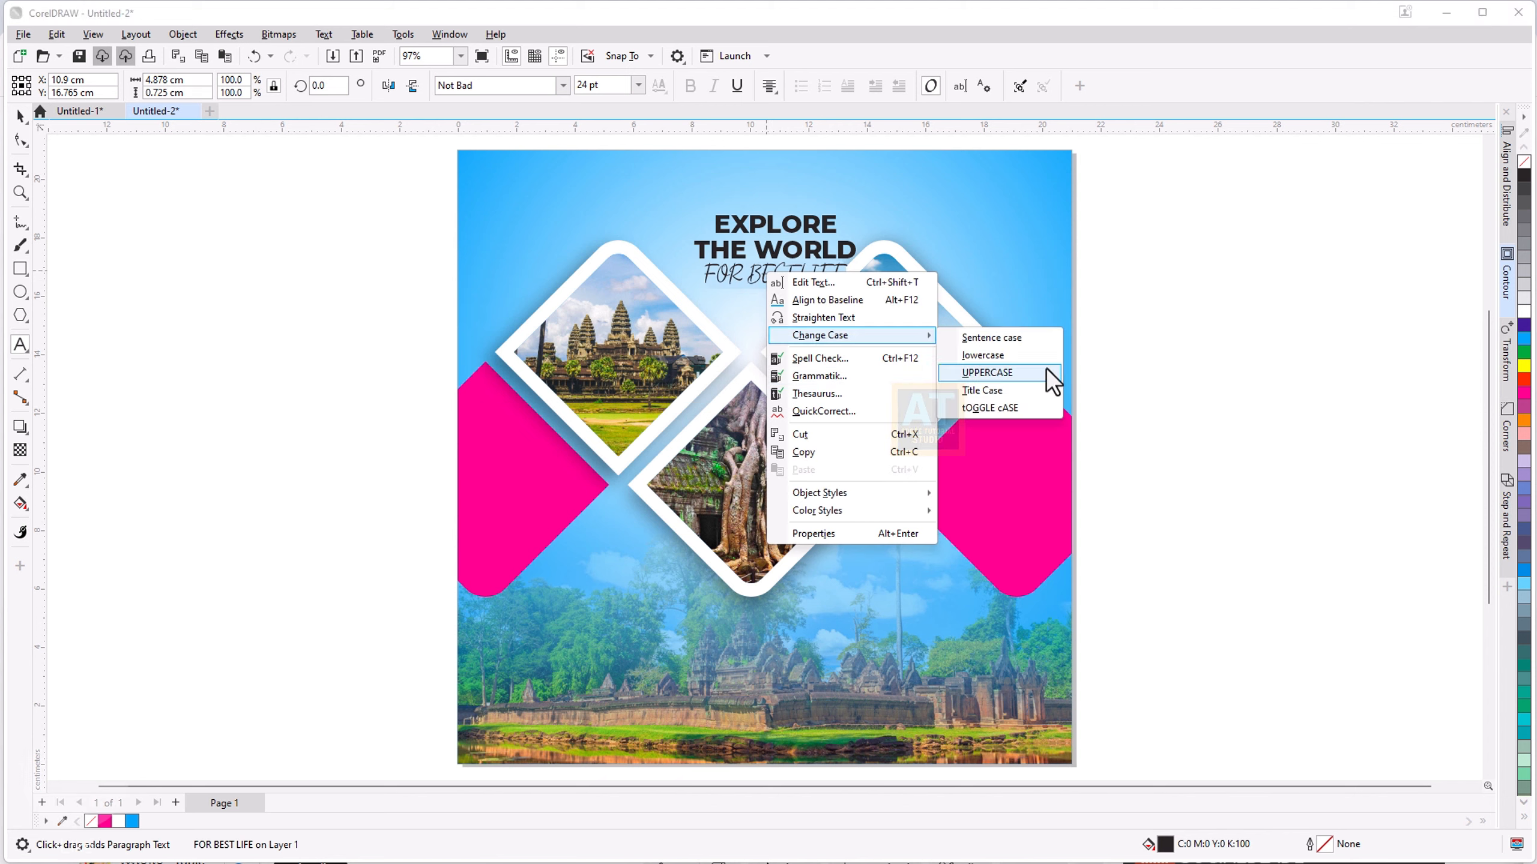
pyautogui.click(995, 391)
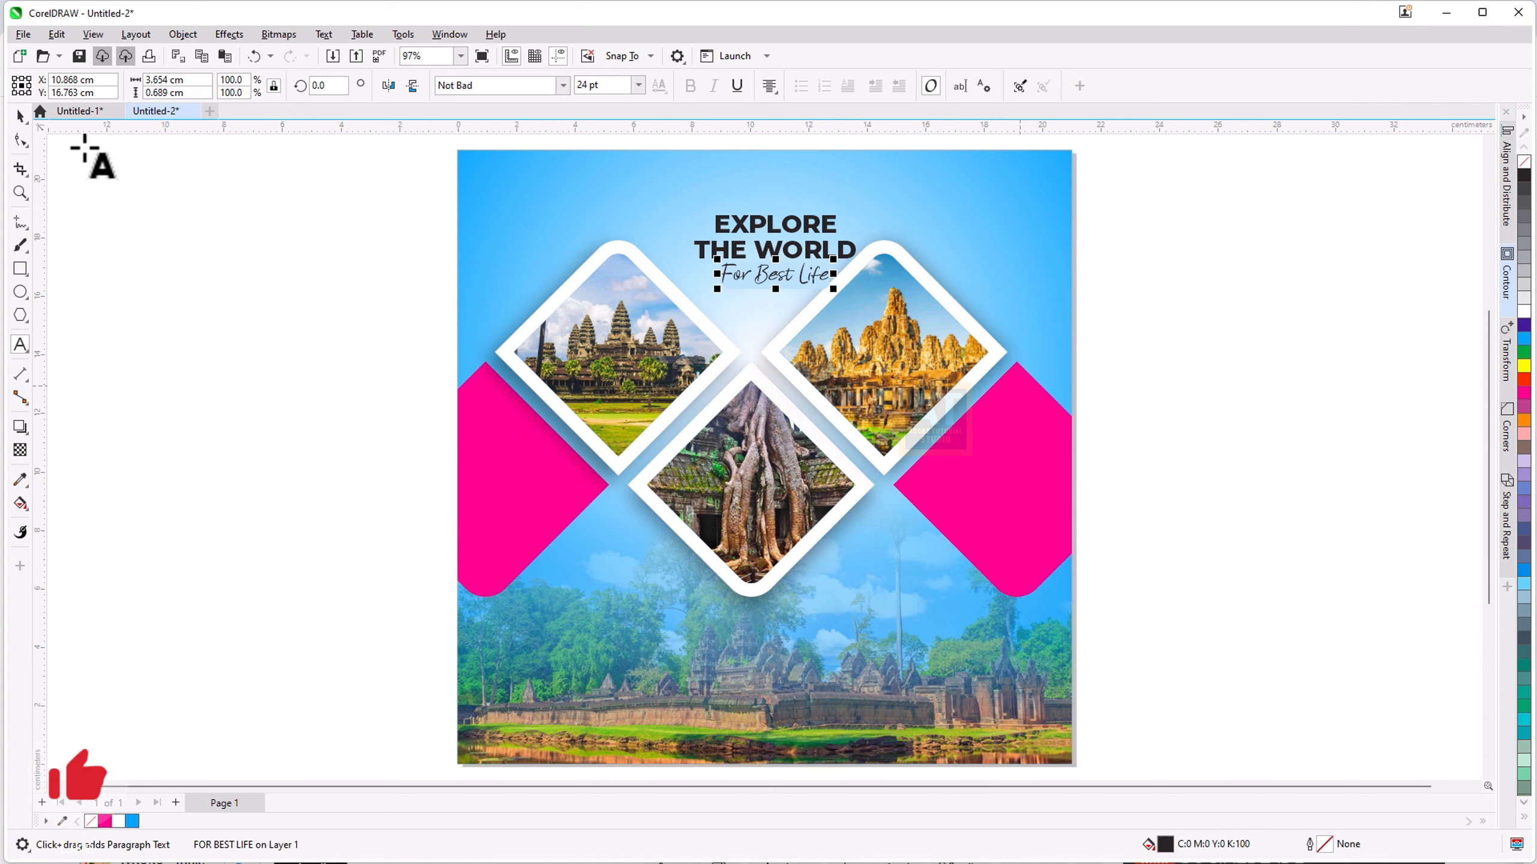
# Step: Enlarge the "For Best Life" line to about 42 pt
pyautogui.click(20, 116)
pyautogui.scroll(1, 779, 278)
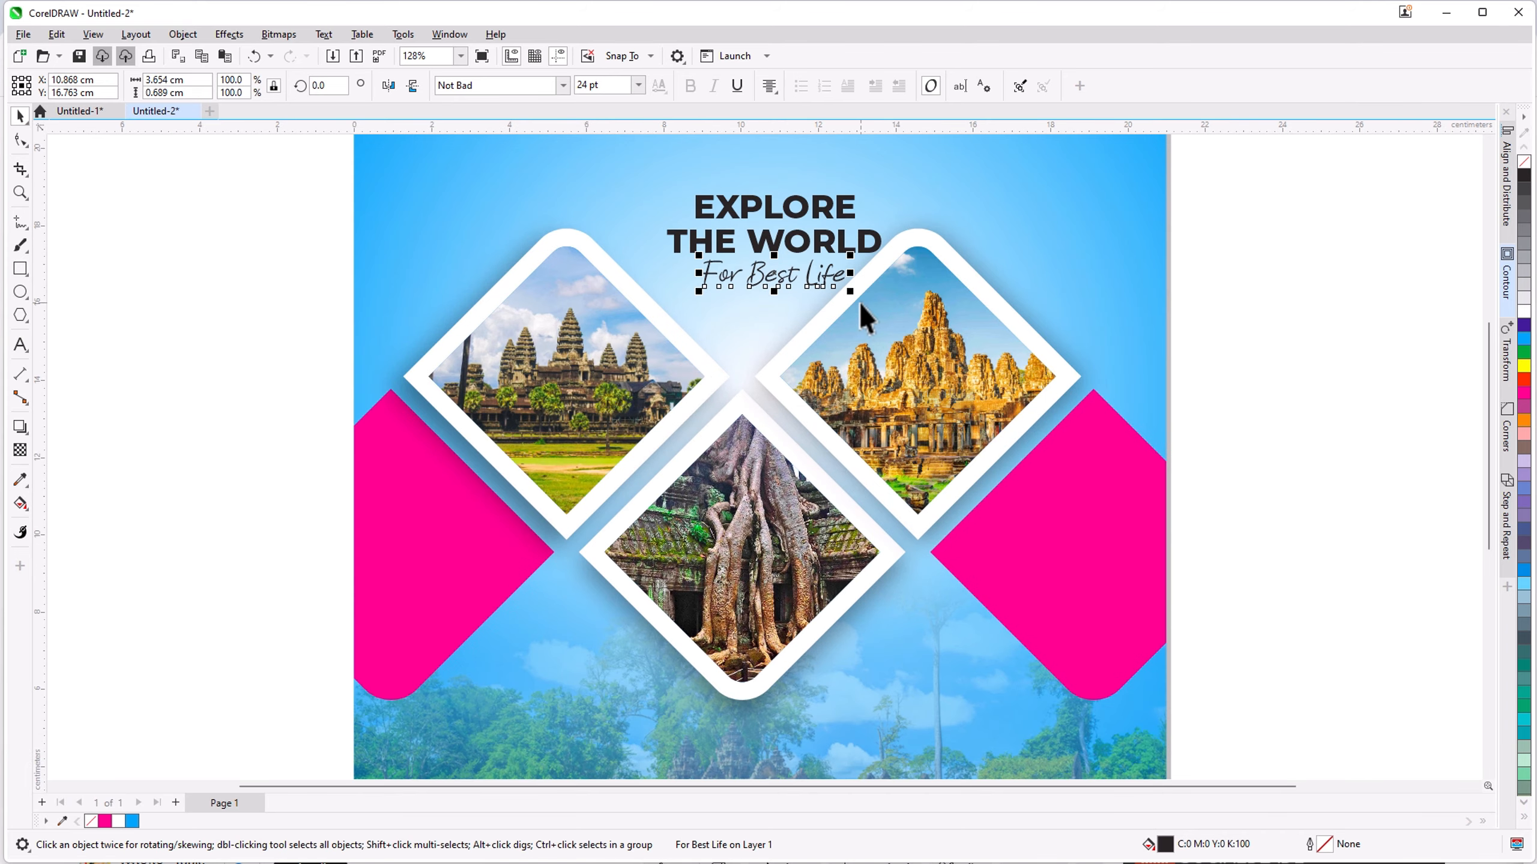
pyautogui.moveTo(850, 291); pyautogui.dragTo(926, 340)
pyautogui.scroll(-1, 855, 343)
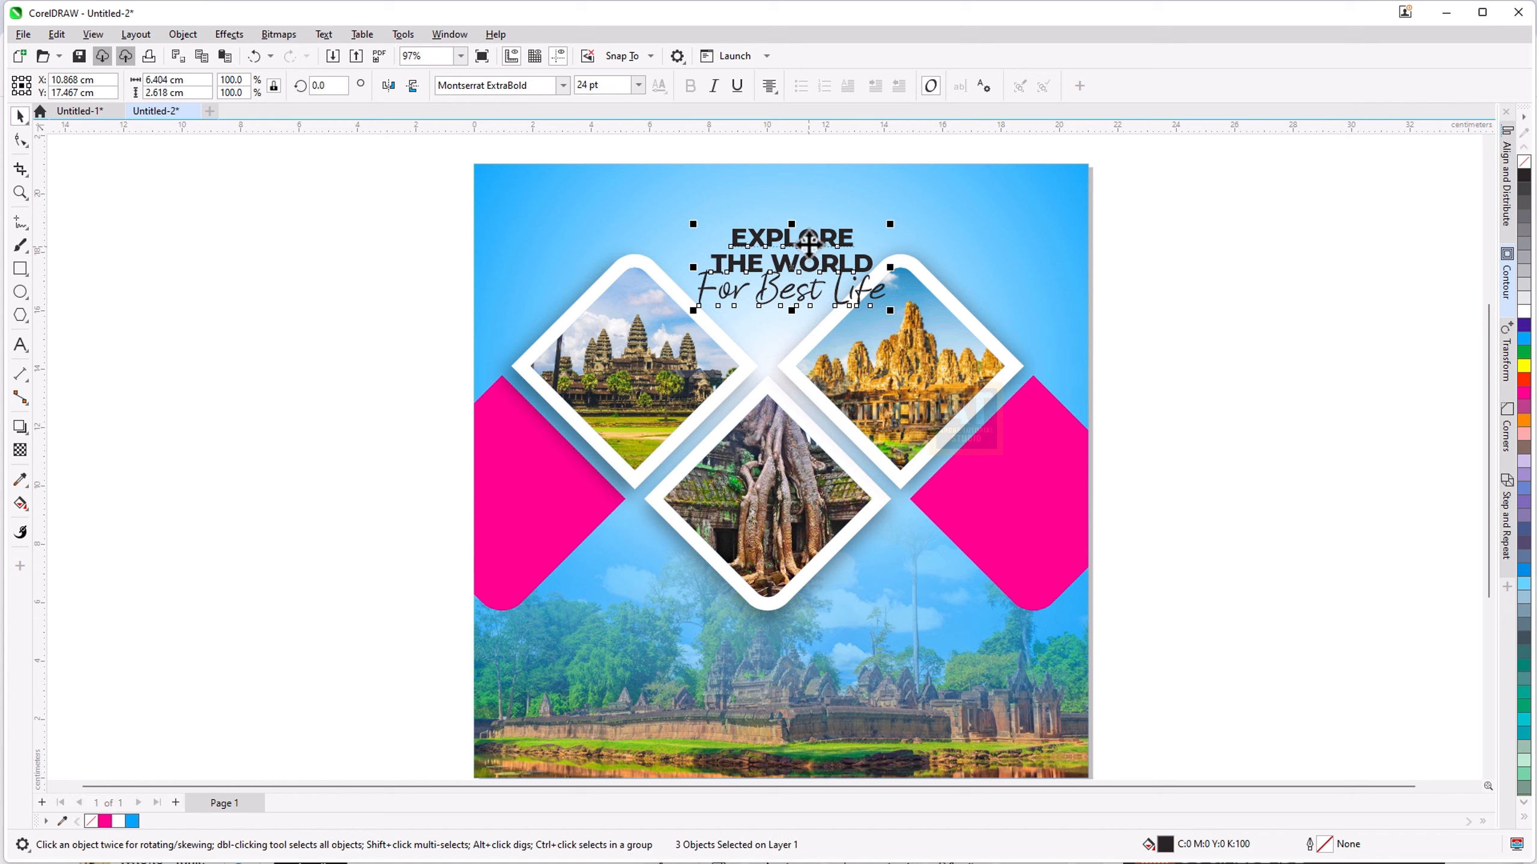
# Step: Move the headline lines higher, leaving a gap above "For Best Life", and scale that line to about 28.6 pt
pyautogui.moveTo(811, 257)
pyautogui.mouseDown()
pyautogui.moveTo(798, 261)
pyautogui.moveTo(794, 214)
pyautogui.moveTo(799, 285)
pyautogui.mouseUp()
pyautogui.click(1105, 275)
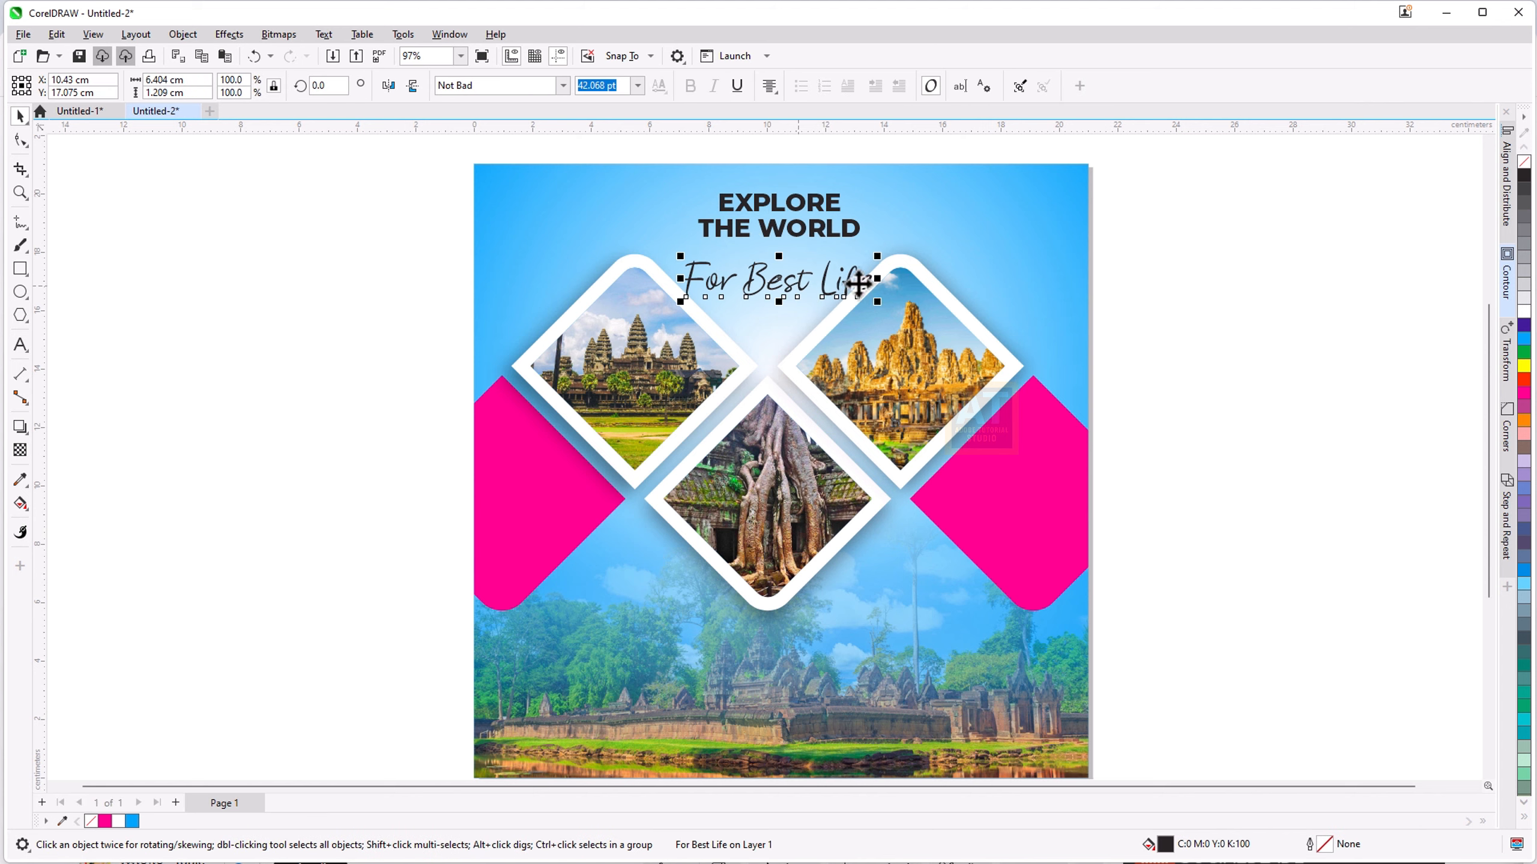
pyautogui.scroll(1, 874, 284)
pyautogui.moveTo(883, 312); pyautogui.dragTo(840, 302)
# Step: Enlarge "THE WORLD" to about 33.3 pt, set it just above "For Best Life" and fill it white
pyautogui.moveTo(770, 220); pyautogui.dragTo(772, 228)
pyautogui.moveTo(863, 237); pyautogui.dragTo(904, 238)
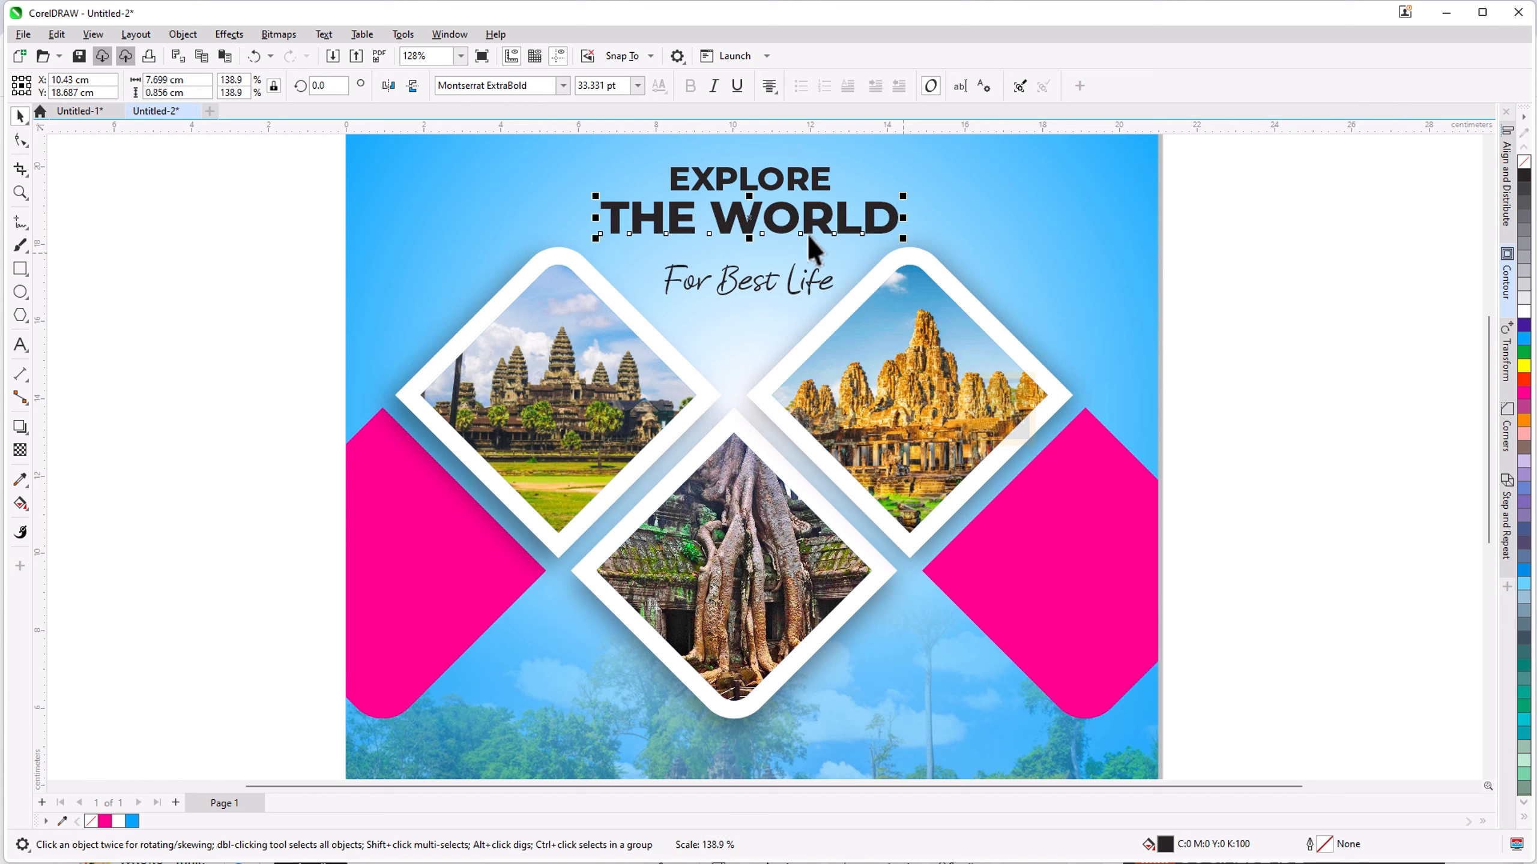
pyautogui.moveTo(767, 233); pyautogui.dragTo(767, 246)
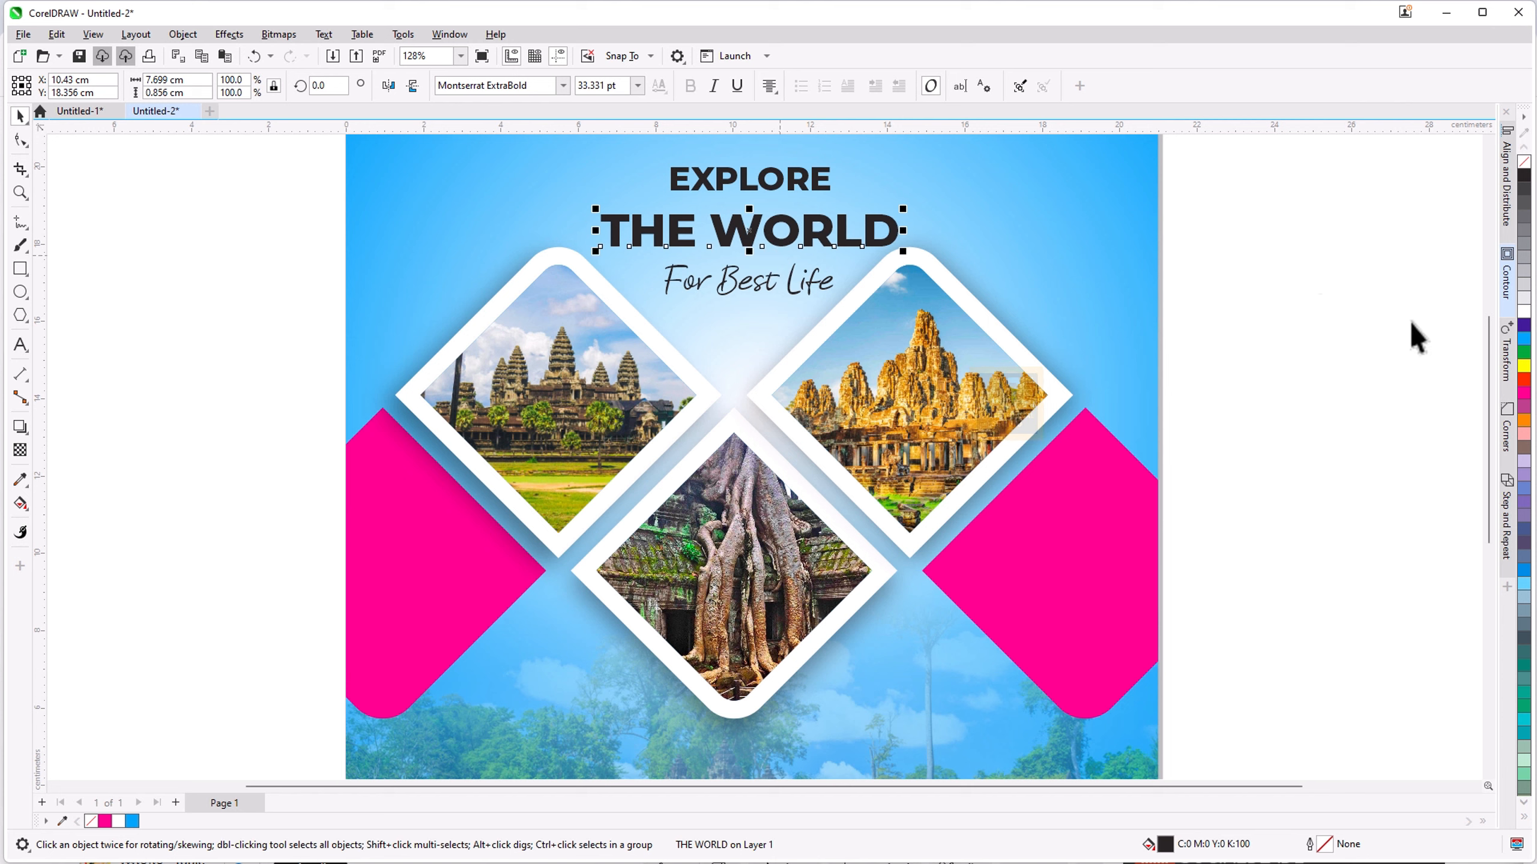
pyautogui.click(1521, 314)
pyautogui.click(1240, 306)
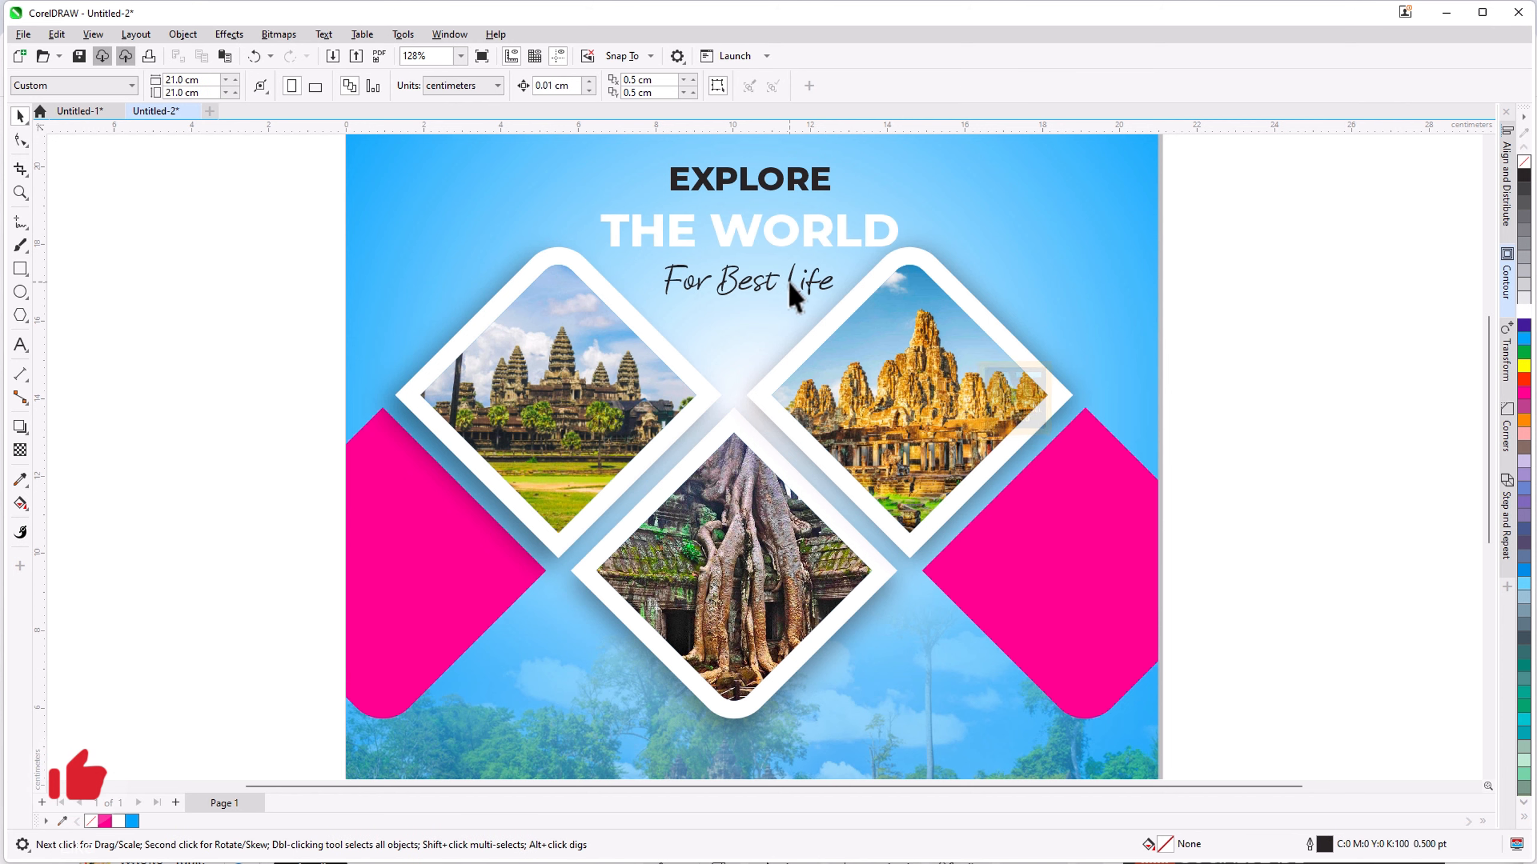
# Step: Group the three headline lines into one object
pyautogui.click(790, 285)
pyautogui.moveTo(566, 156); pyautogui.dragTo(905, 307)
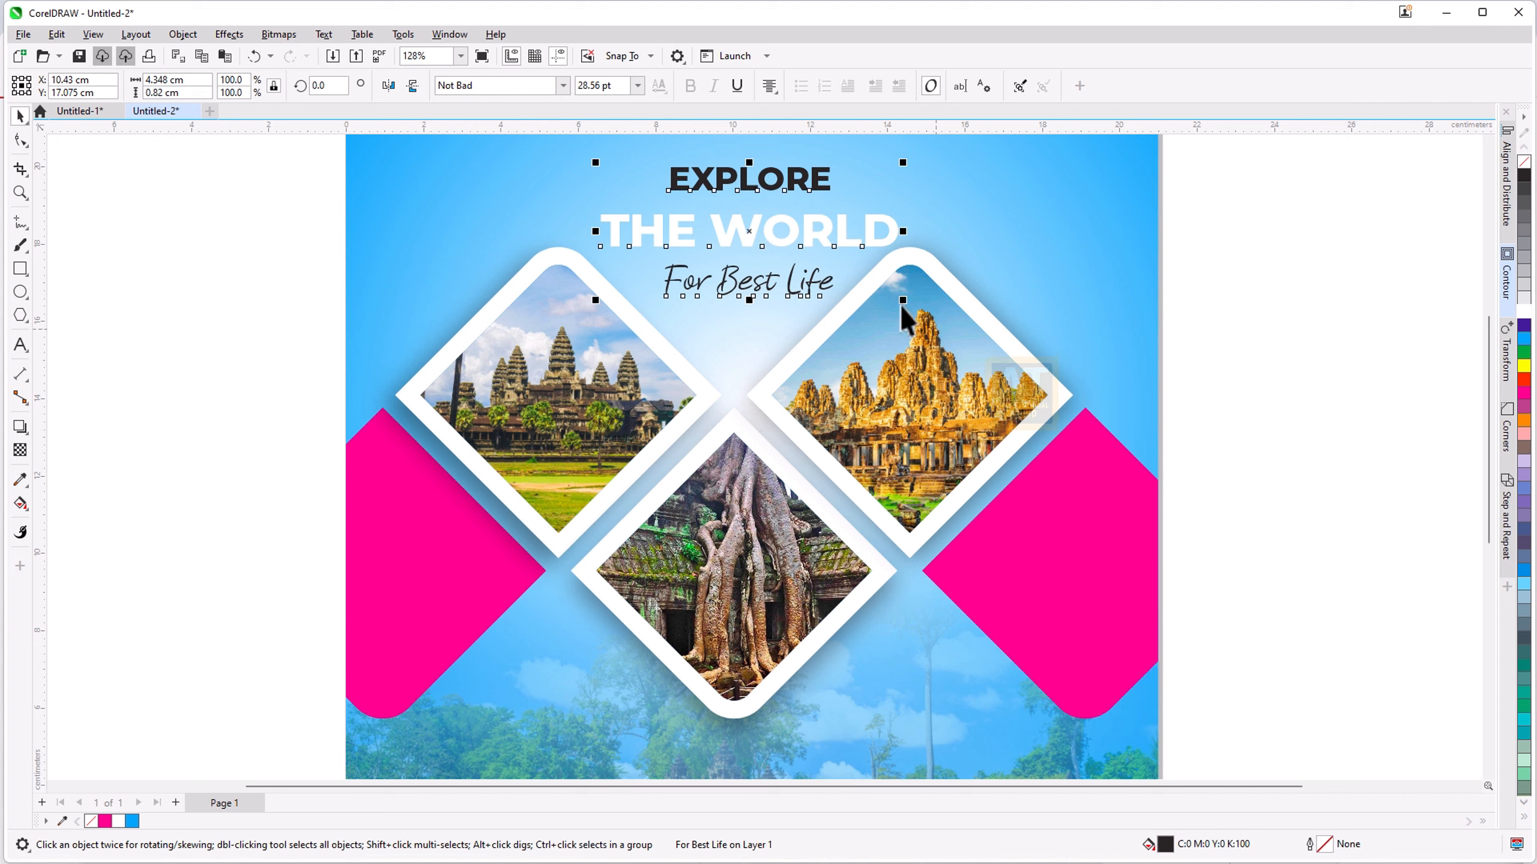
pyautogui.click(182, 34)
pyautogui.moveTo(213, 306)
pyautogui.click(429, 308)
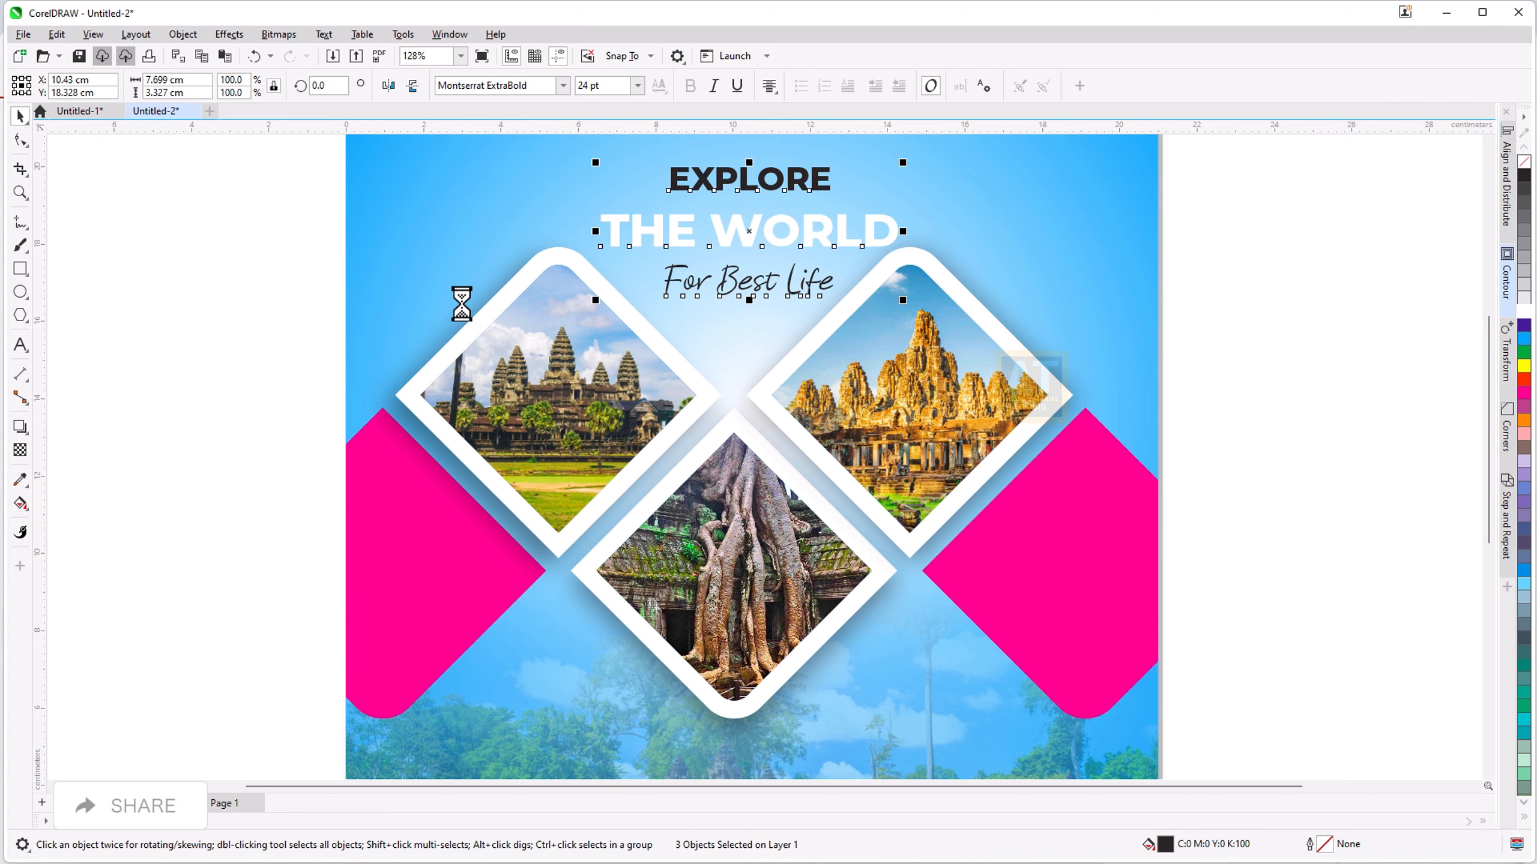
pyautogui.press('Escape')
pyautogui.hotkey('shift', 'F4')
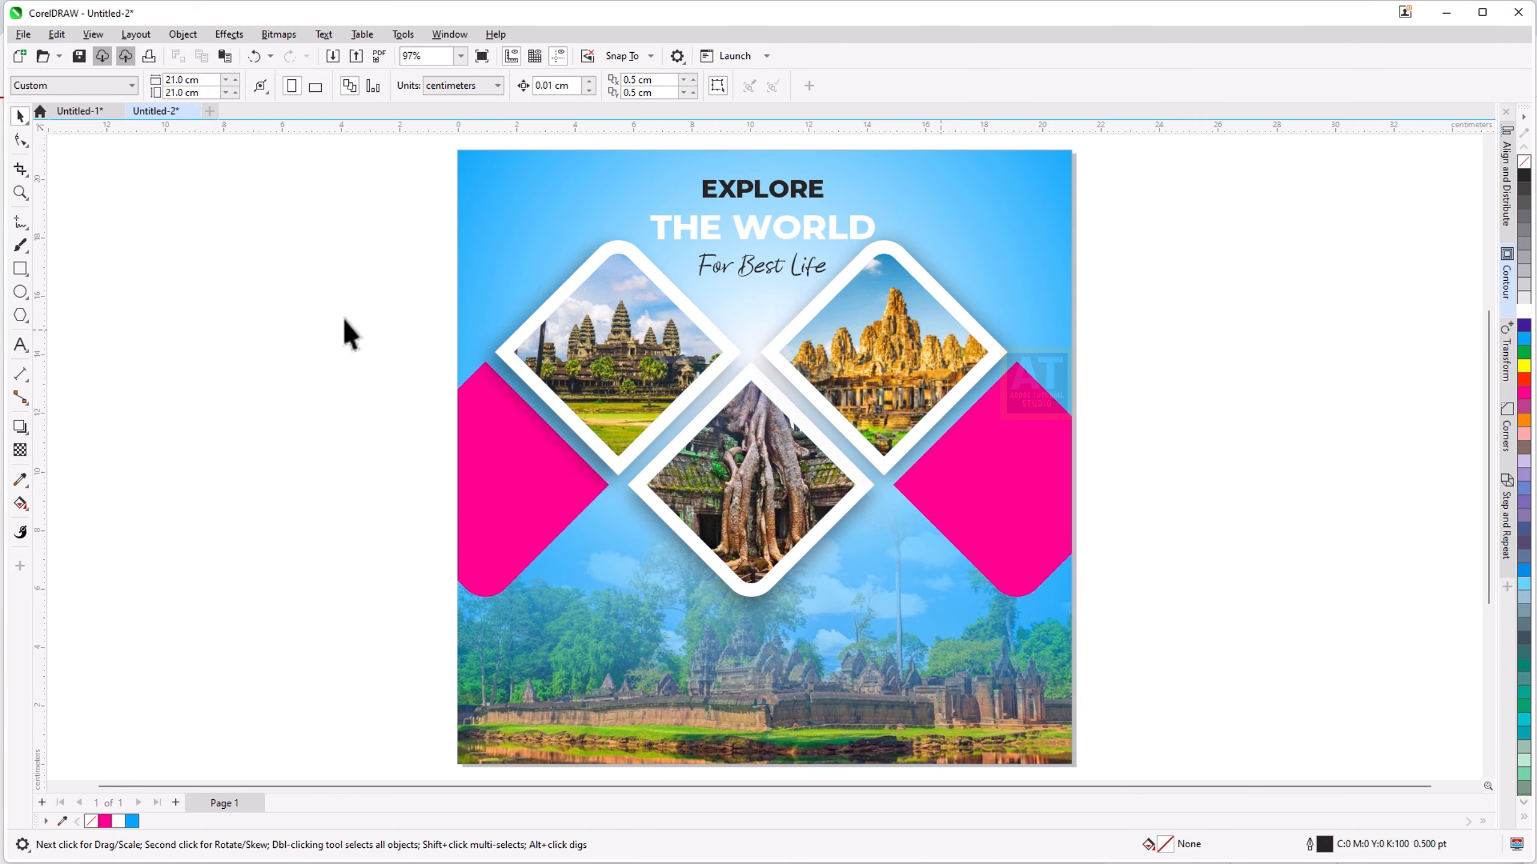
# Step: Import Logo-2.jpg, scale it to about 1.9 cm square and place it near the page's upper-left corner
pyautogui.click(334, 57)
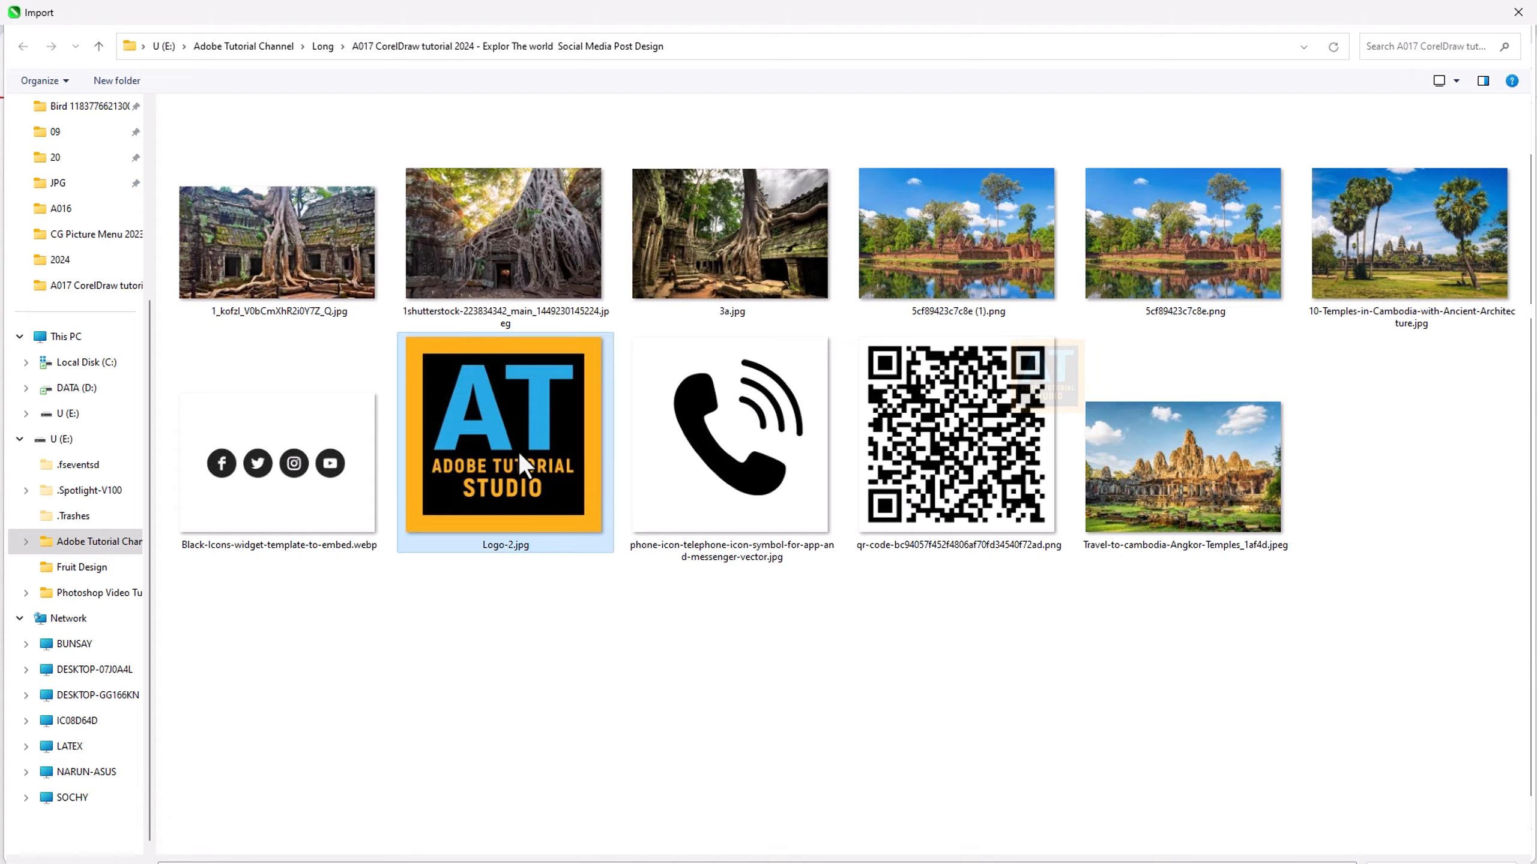
pyautogui.doubleClick(518, 451)
pyautogui.click(516, 448)
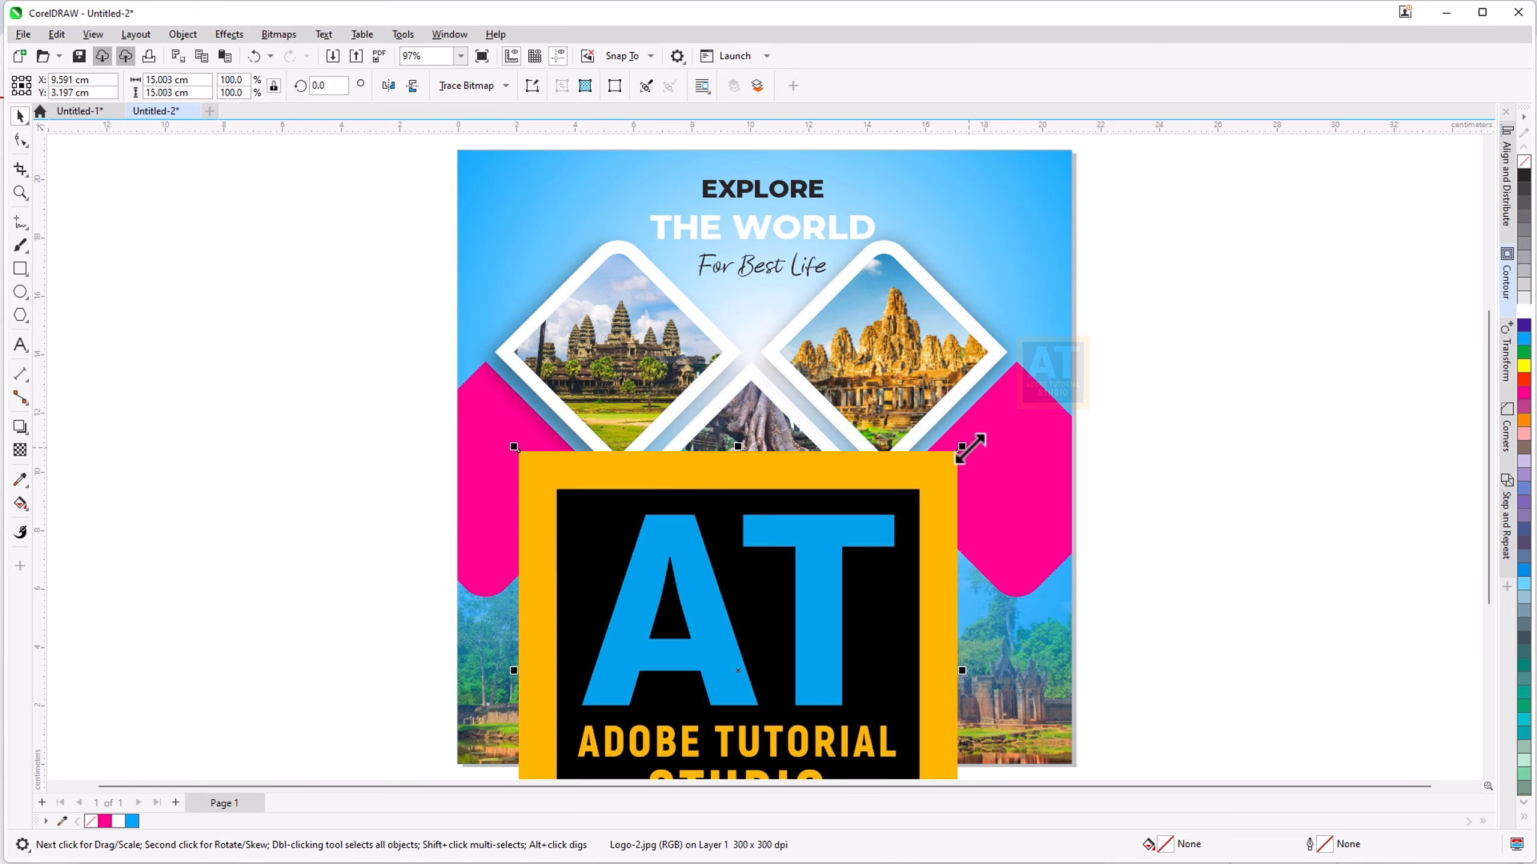
pyautogui.moveTo(962, 446); pyautogui.dragTo(524, 192)
pyautogui.moveTo(568, 255); pyautogui.dragTo(526, 222)
pyautogui.click(343, 295)
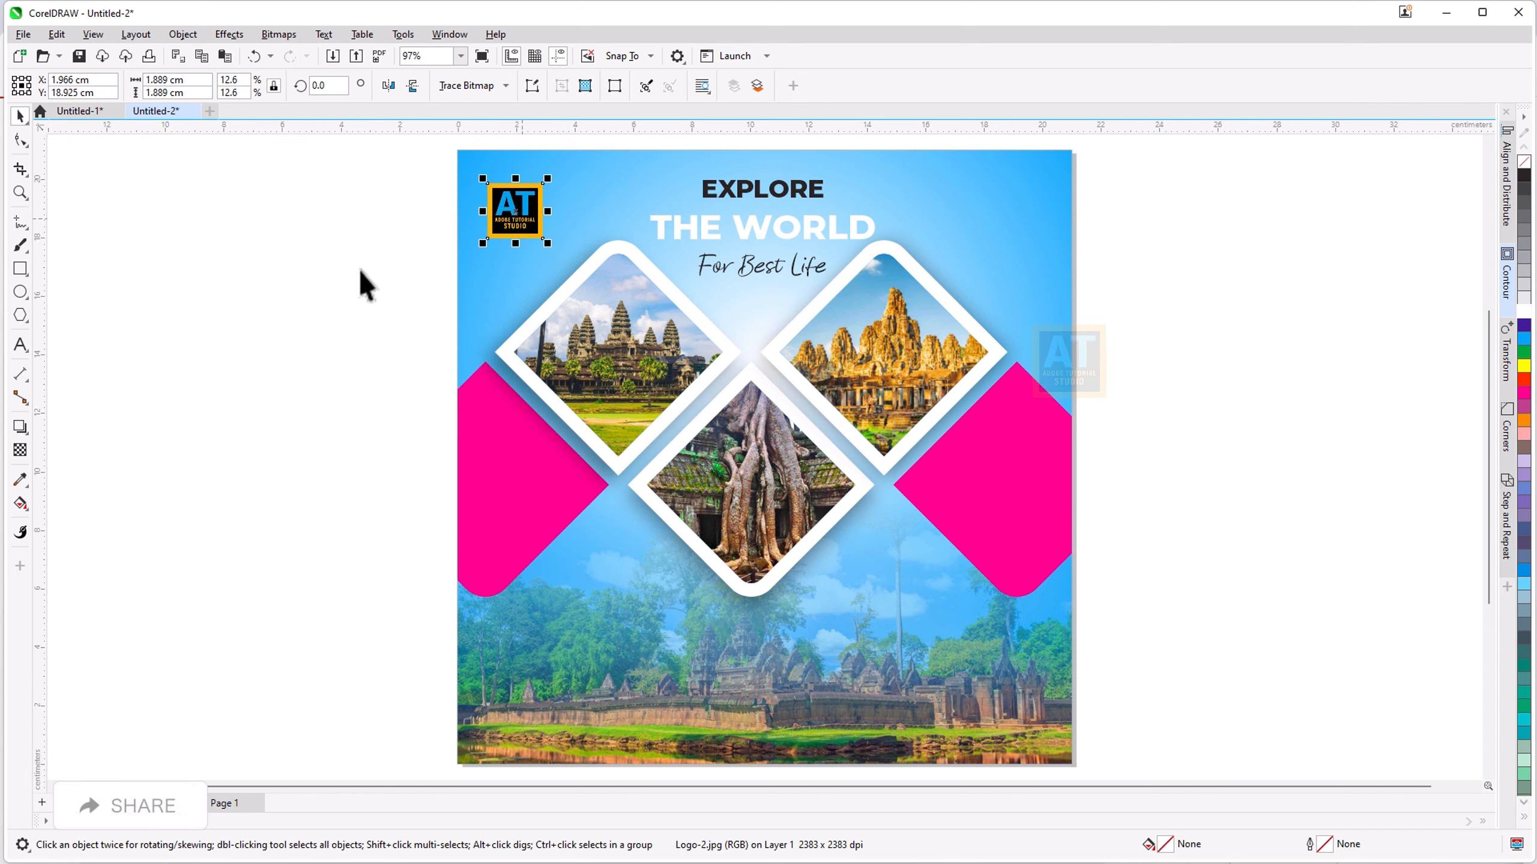
pyautogui.click(66, 340)
# Step: Create a page-sized rectangle and reduce it to a full-width strip about 1.2 cm high near the page's bottom edge
pyautogui.doubleClick(18, 271)
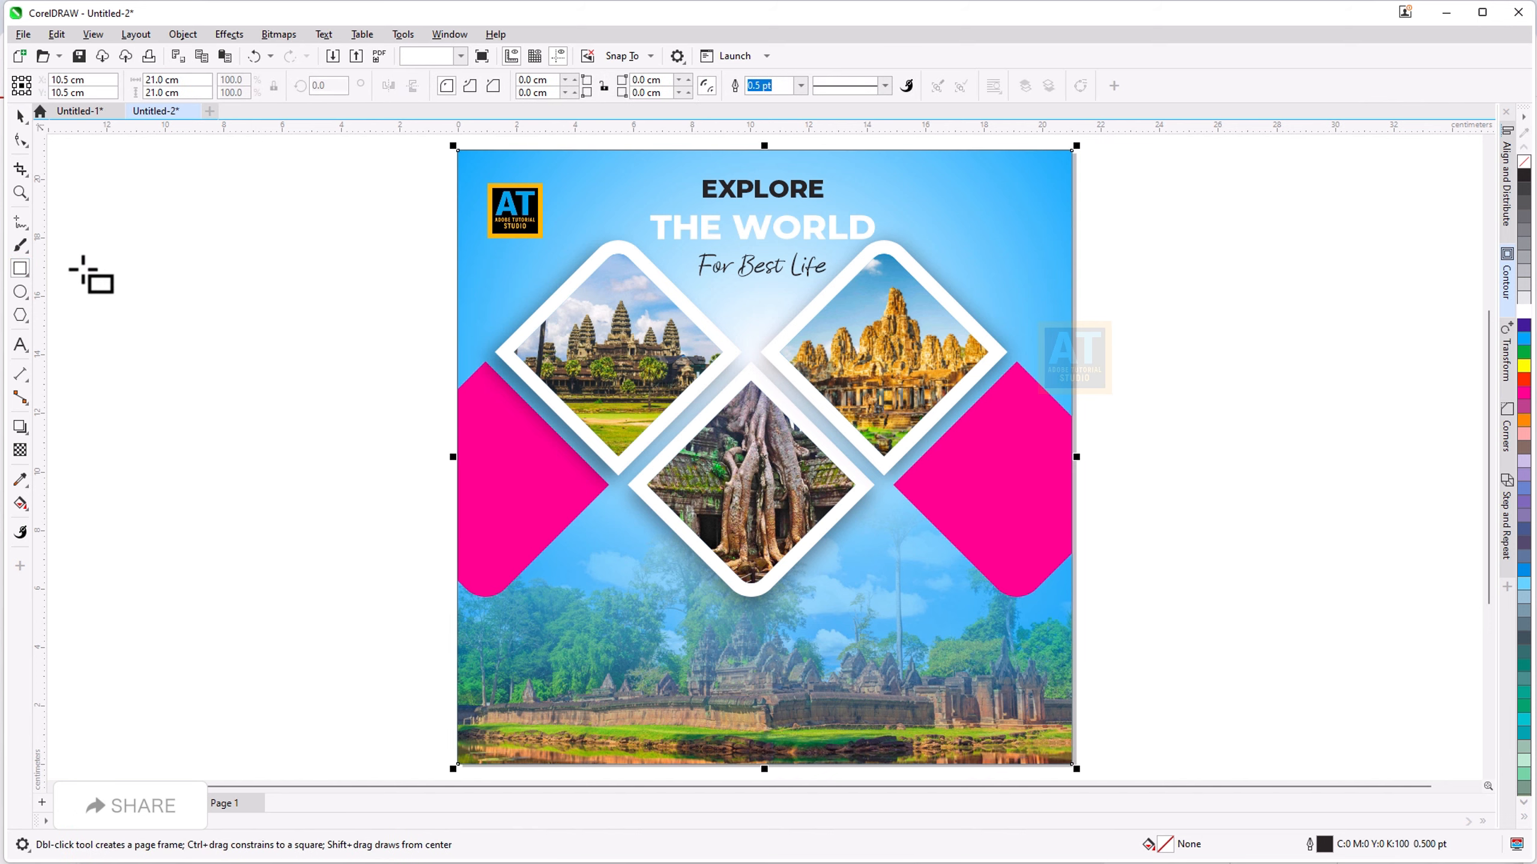
pyautogui.press('space')
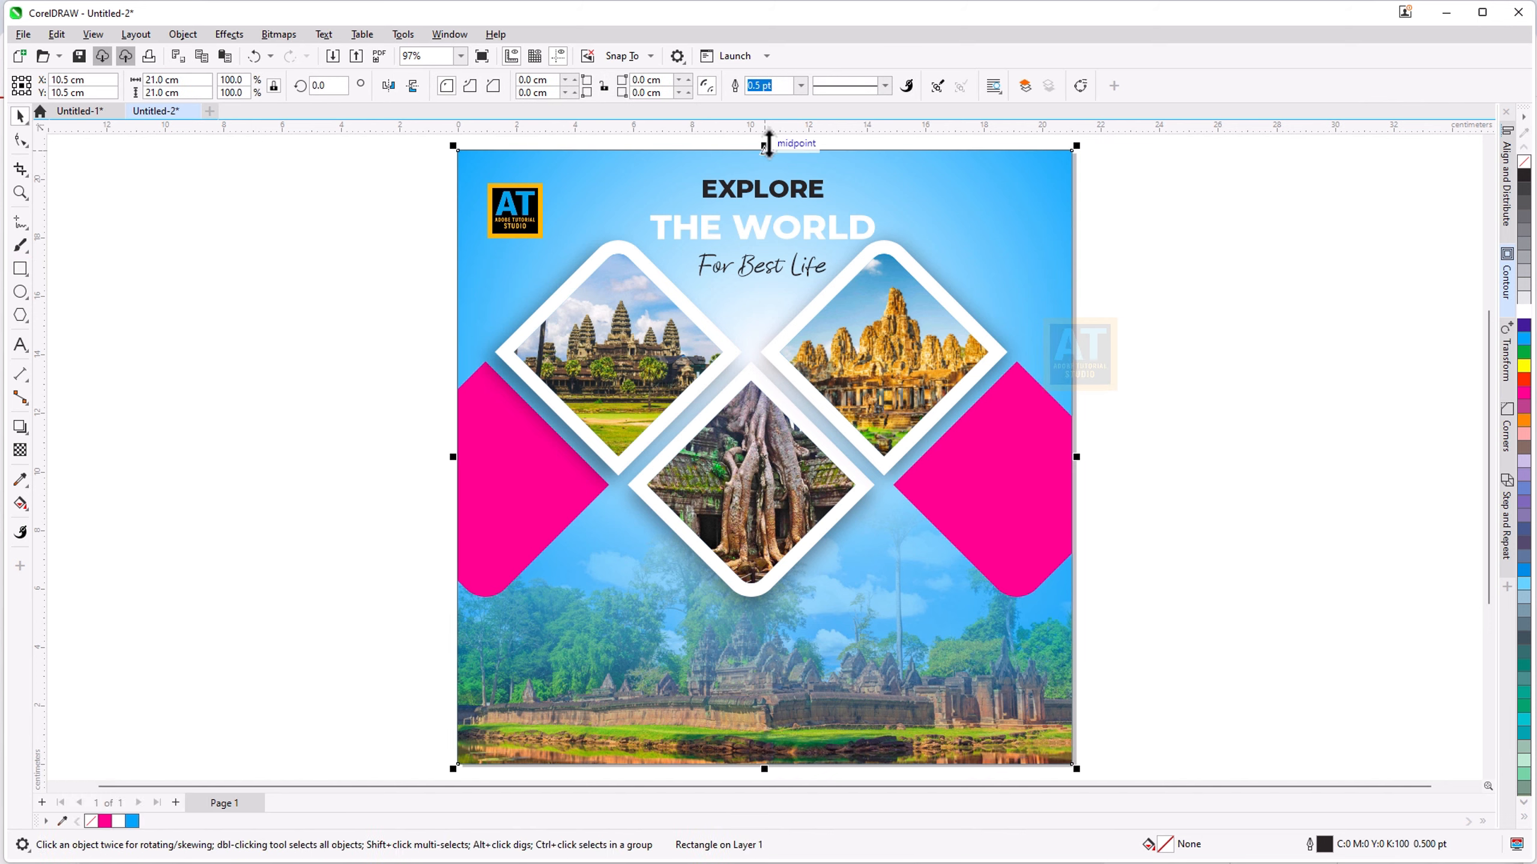
pyautogui.moveTo(767, 146); pyautogui.dragTo(720, 719)
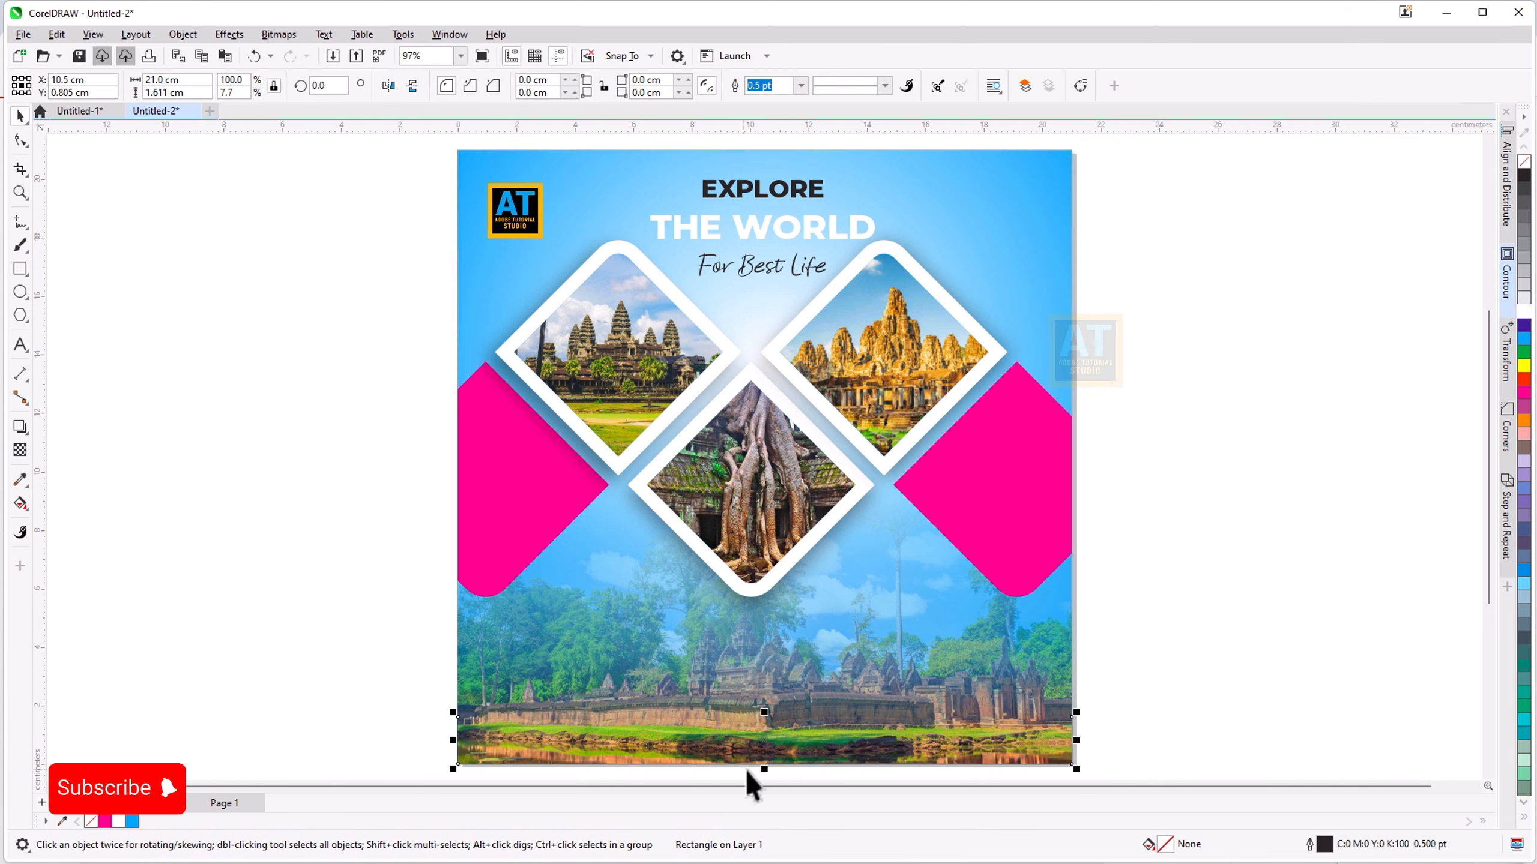
pyautogui.moveTo(748, 770); pyautogui.dragTo(757, 758)
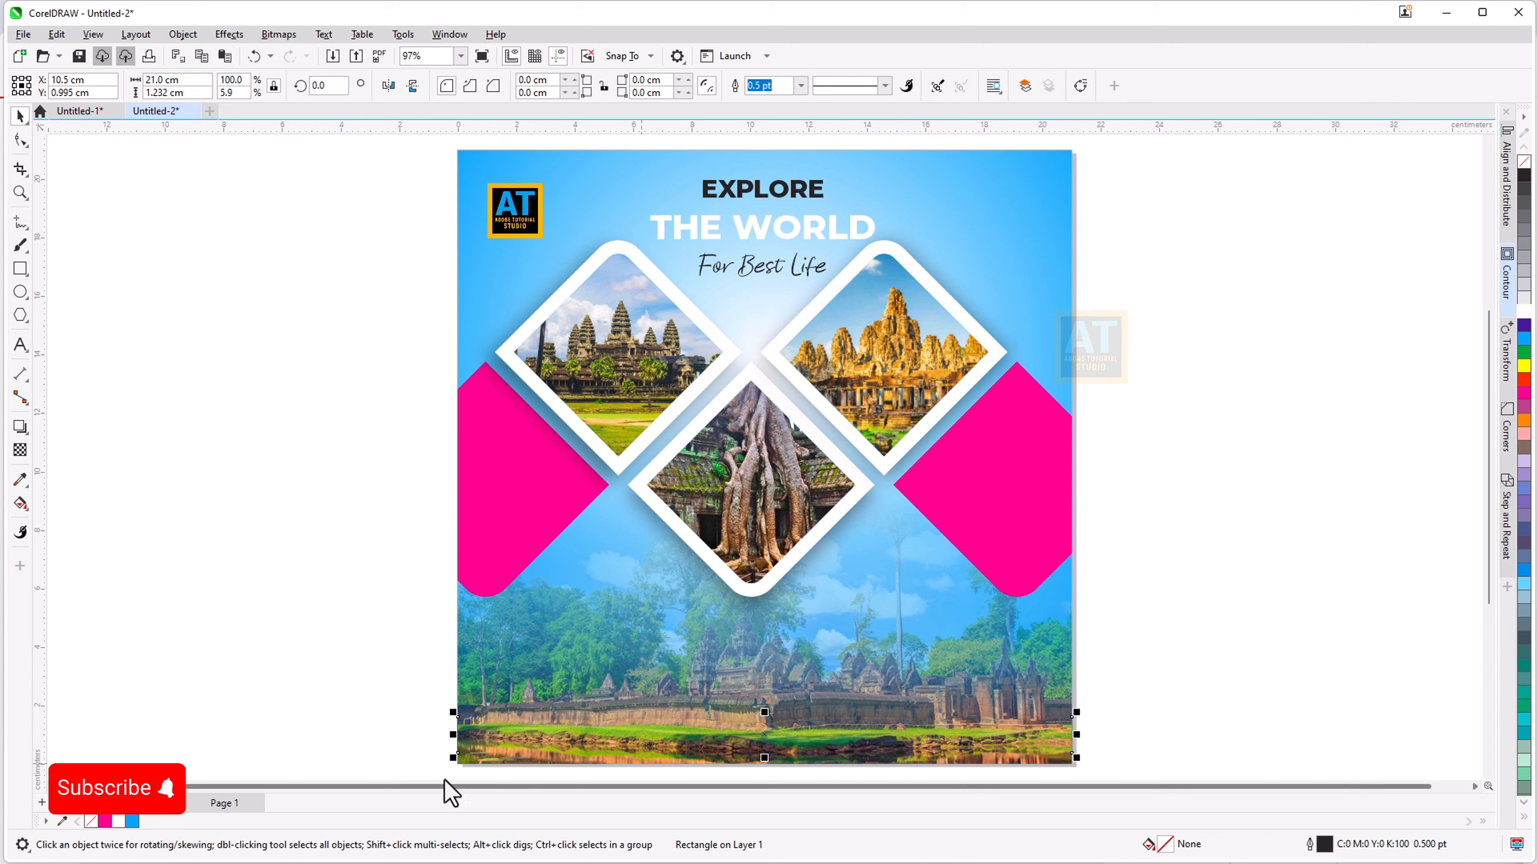
# Step: Fill the bottom strip with magenta, remove its outline and move it up slightly
pyautogui.click(104, 822)
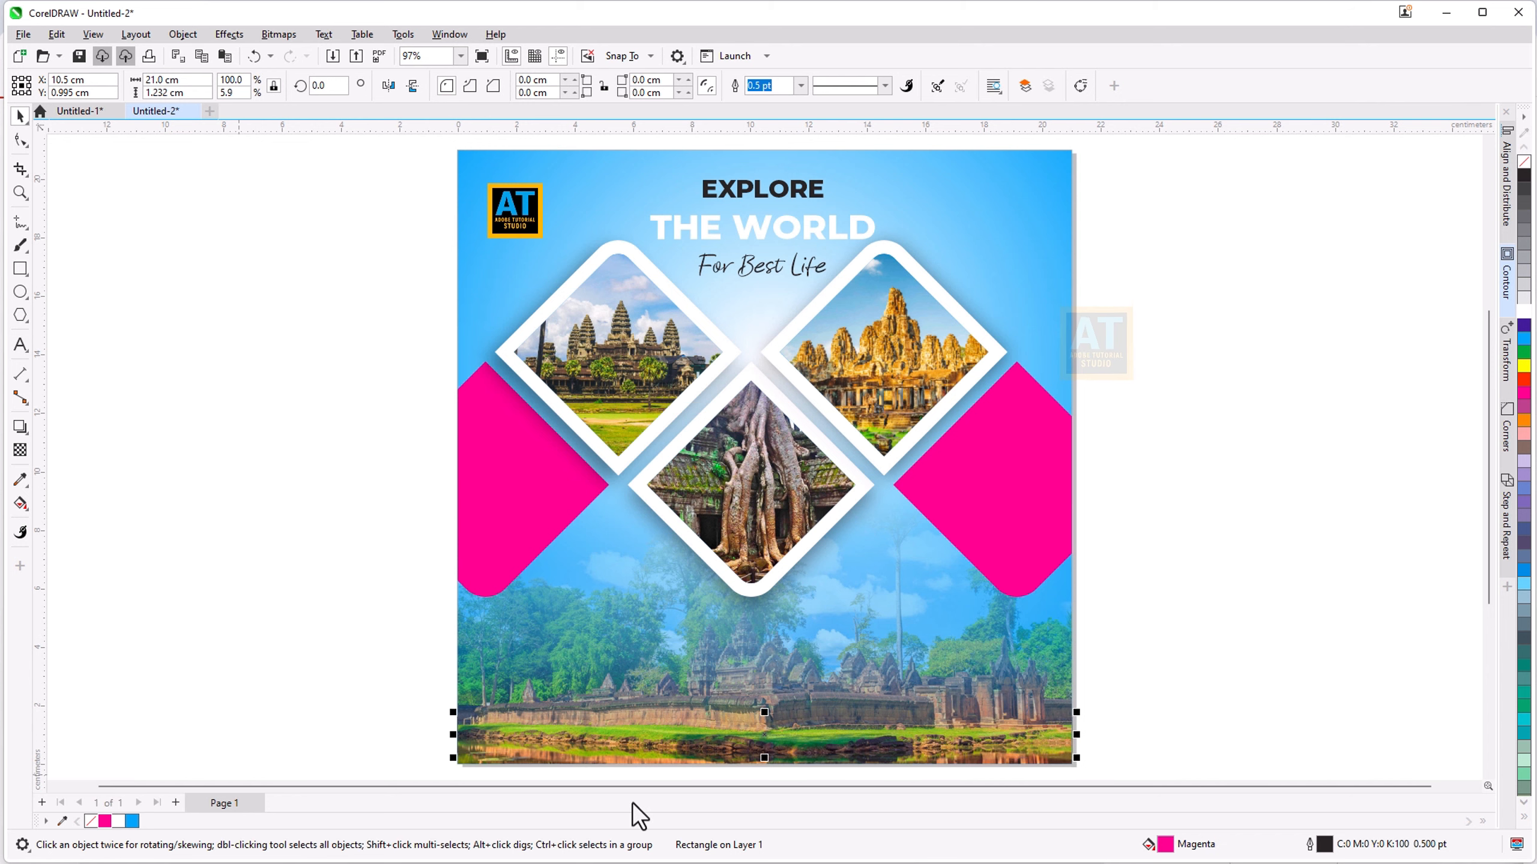
pyautogui.rightClick(1523, 163)
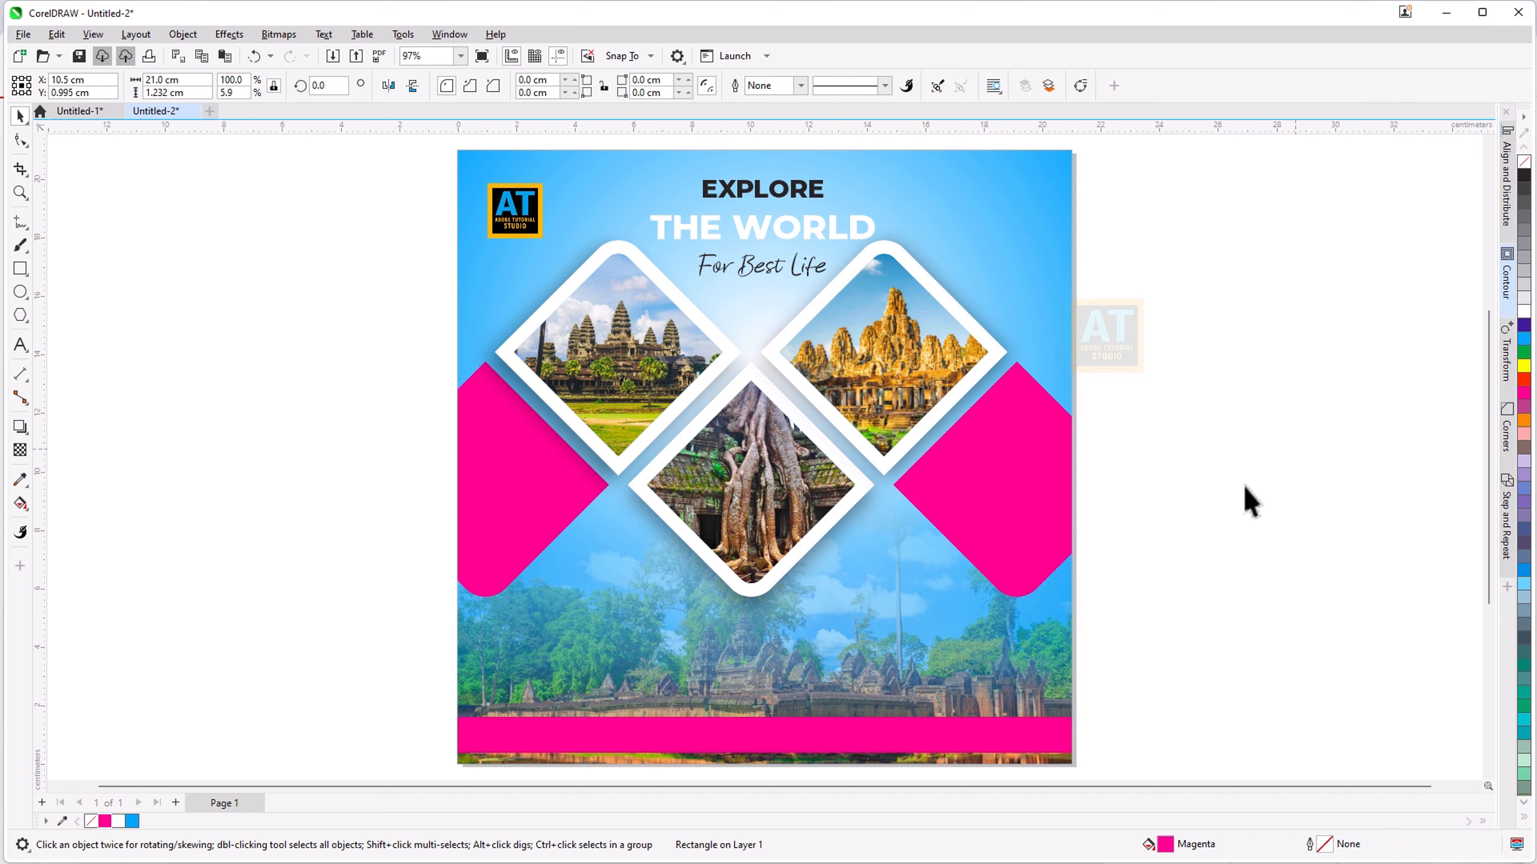
pyautogui.moveTo(772, 736); pyautogui.dragTo(763, 726)
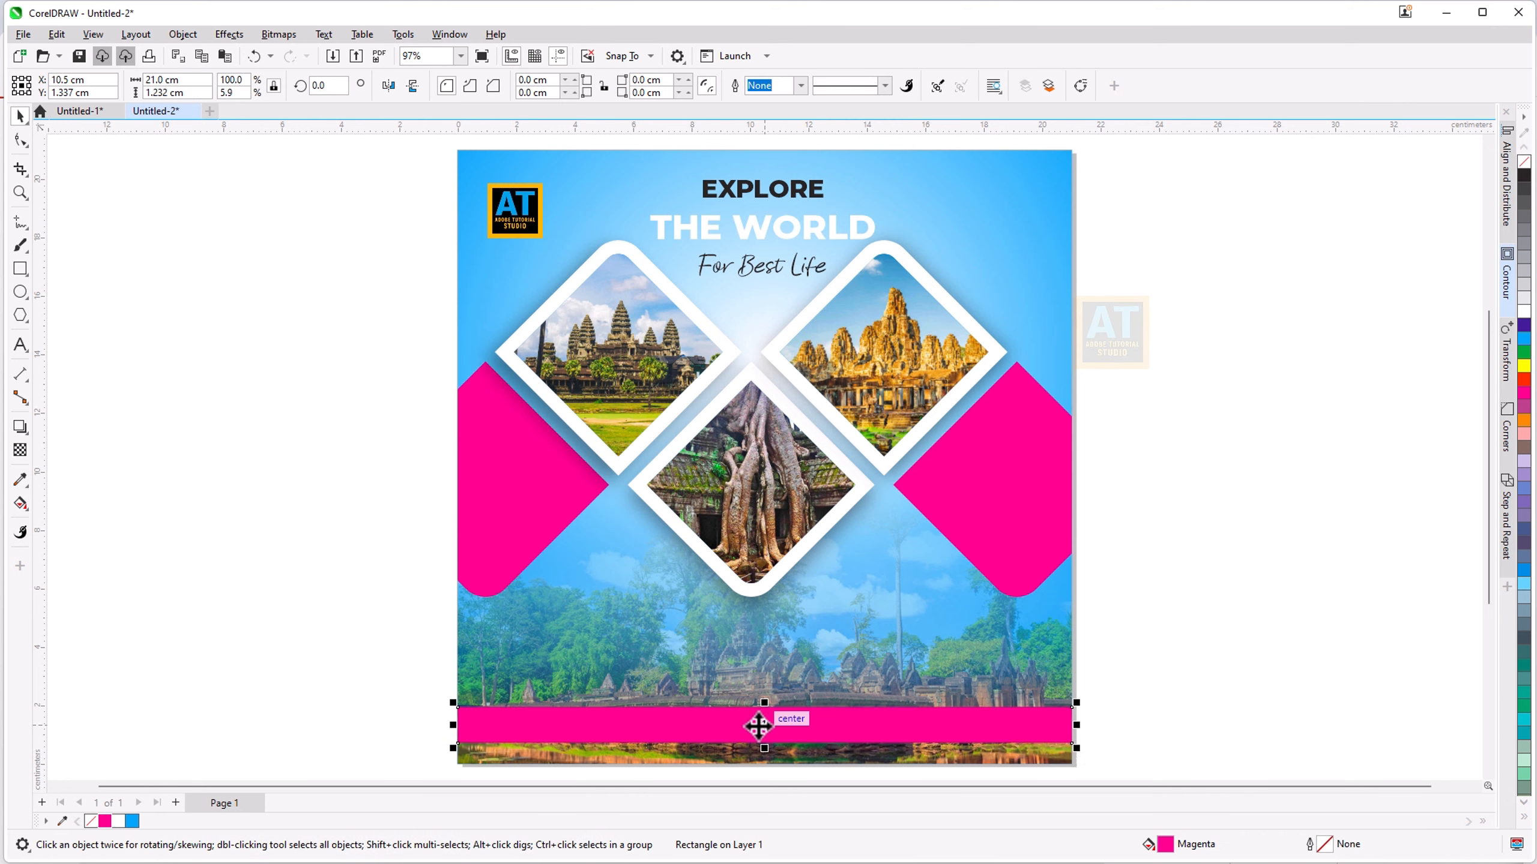
# Step: Apply a uniform transparency of 51 to the magenta strip
pyautogui.click(19, 456)
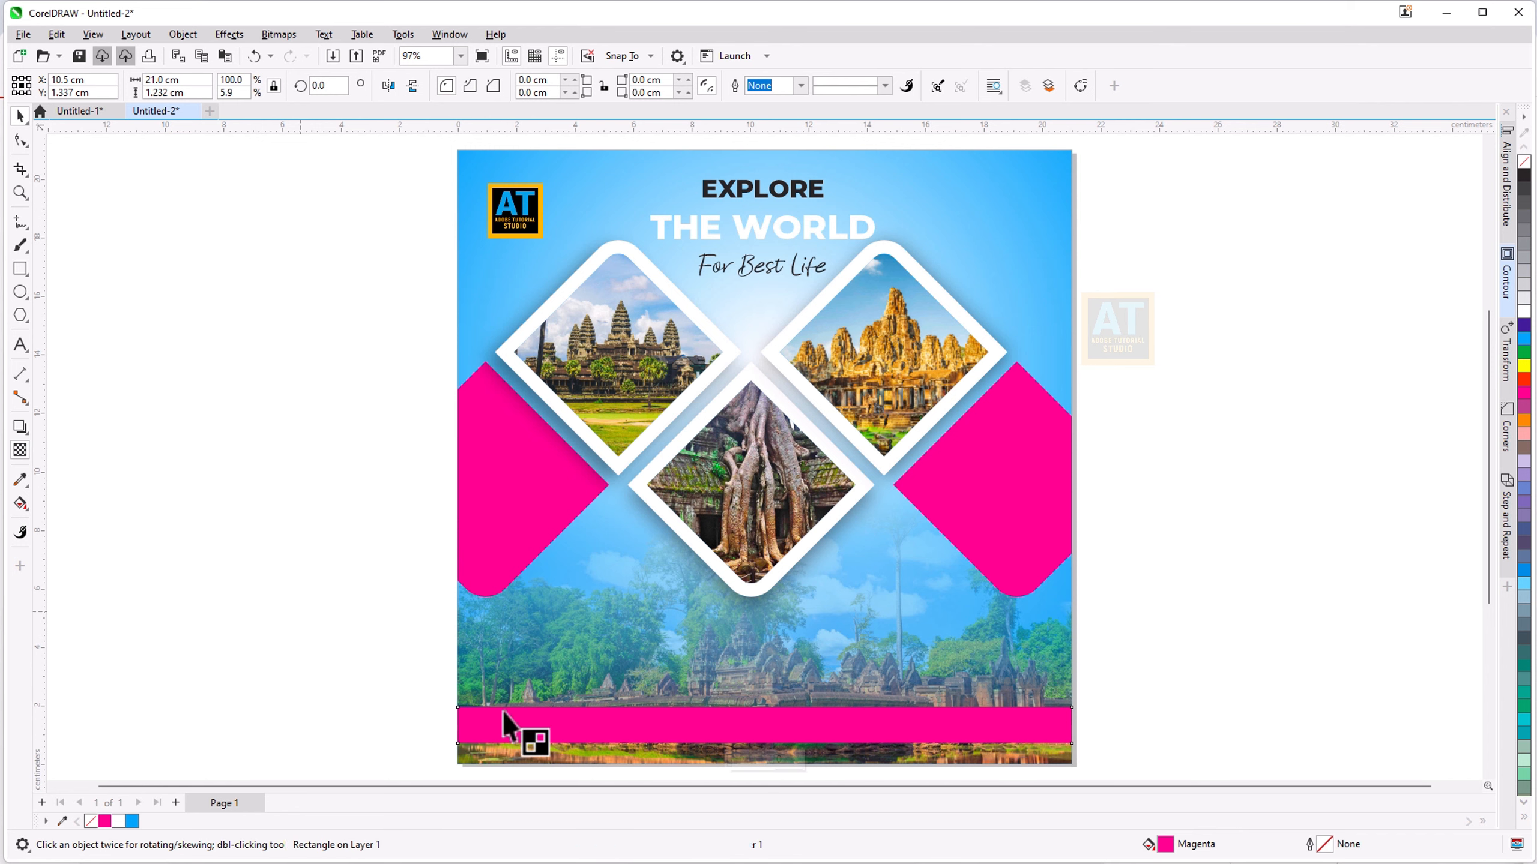
pyautogui.moveTo(732, 760); pyautogui.dragTo(740, 762)
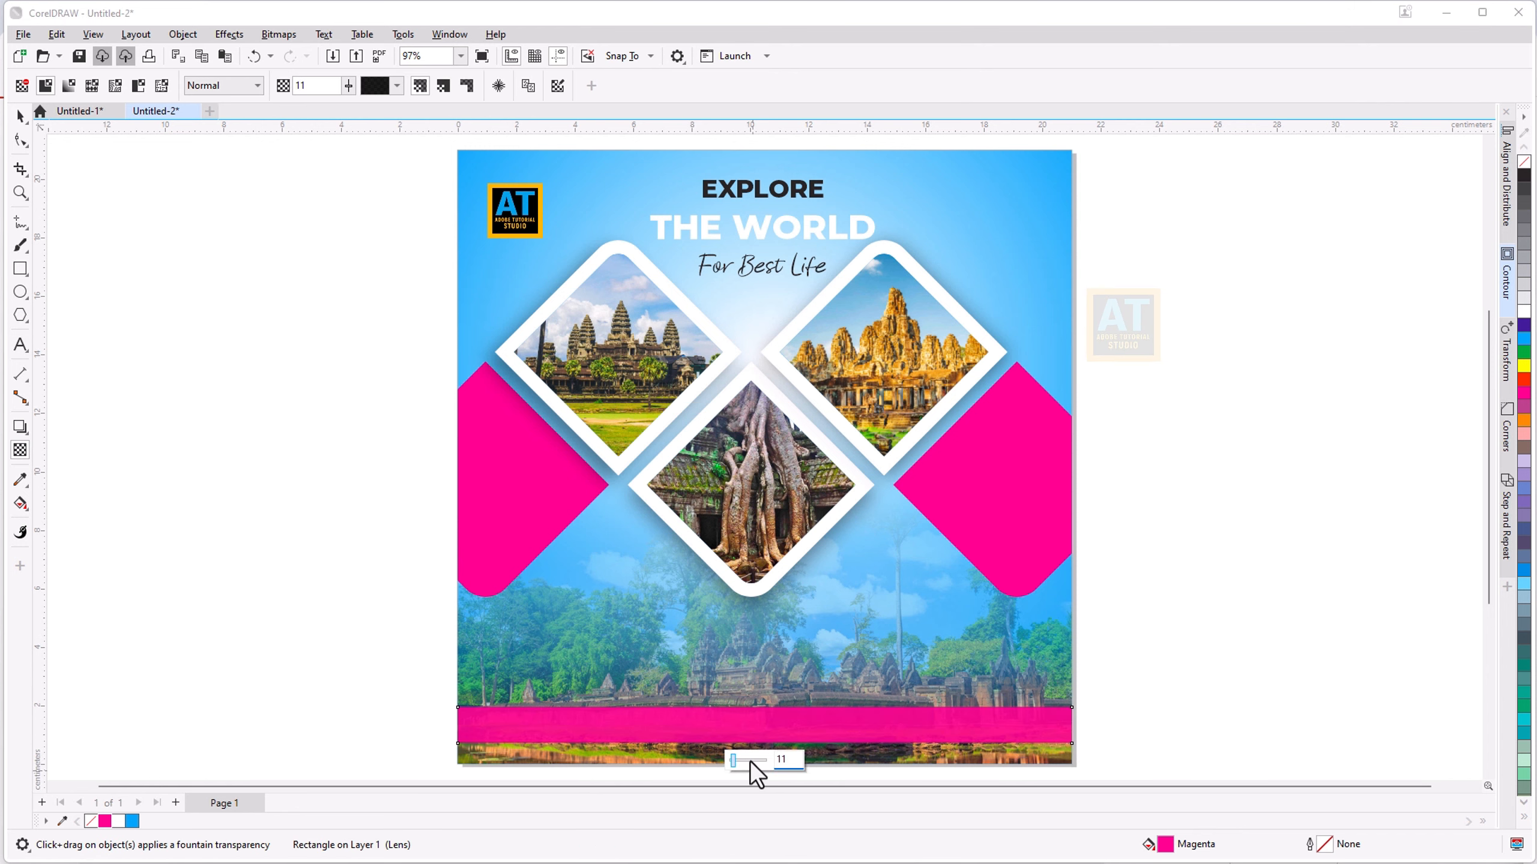
pyautogui.click(749, 761)
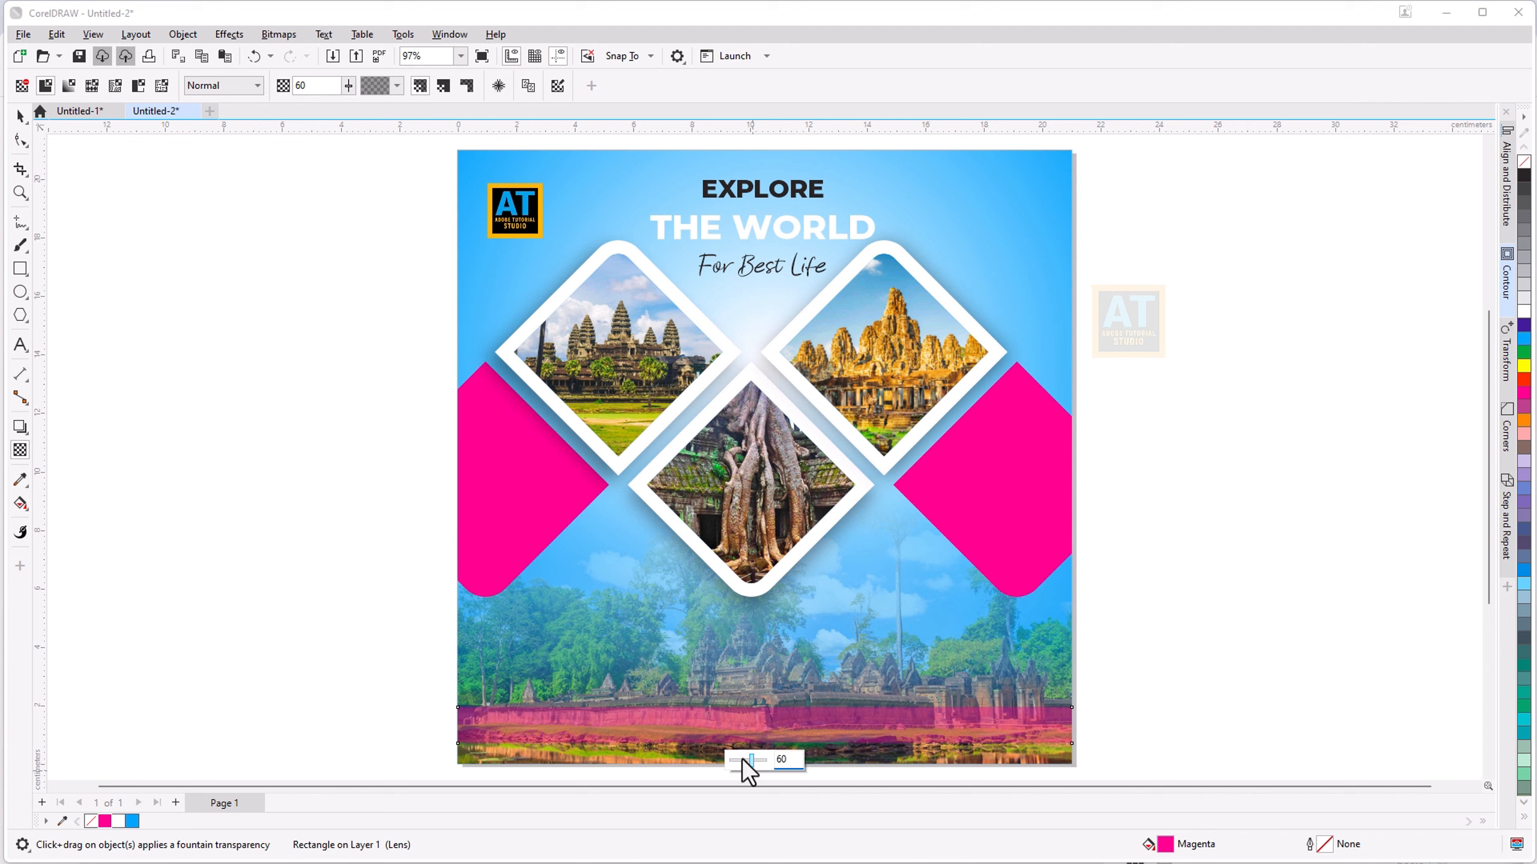
pyautogui.click(748, 760)
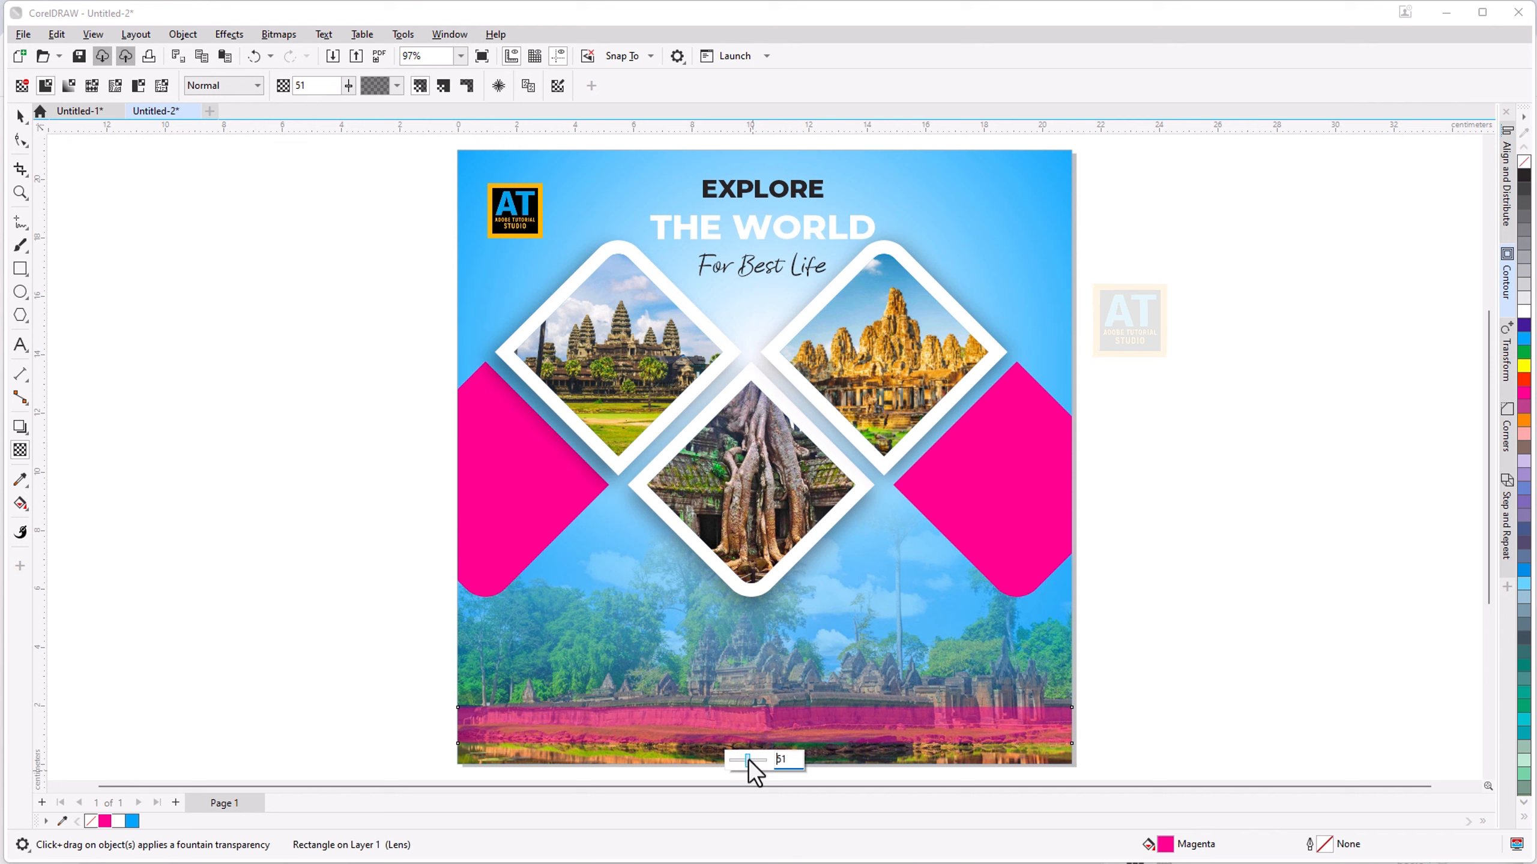
pyautogui.click(19, 116)
pyautogui.click(181, 347)
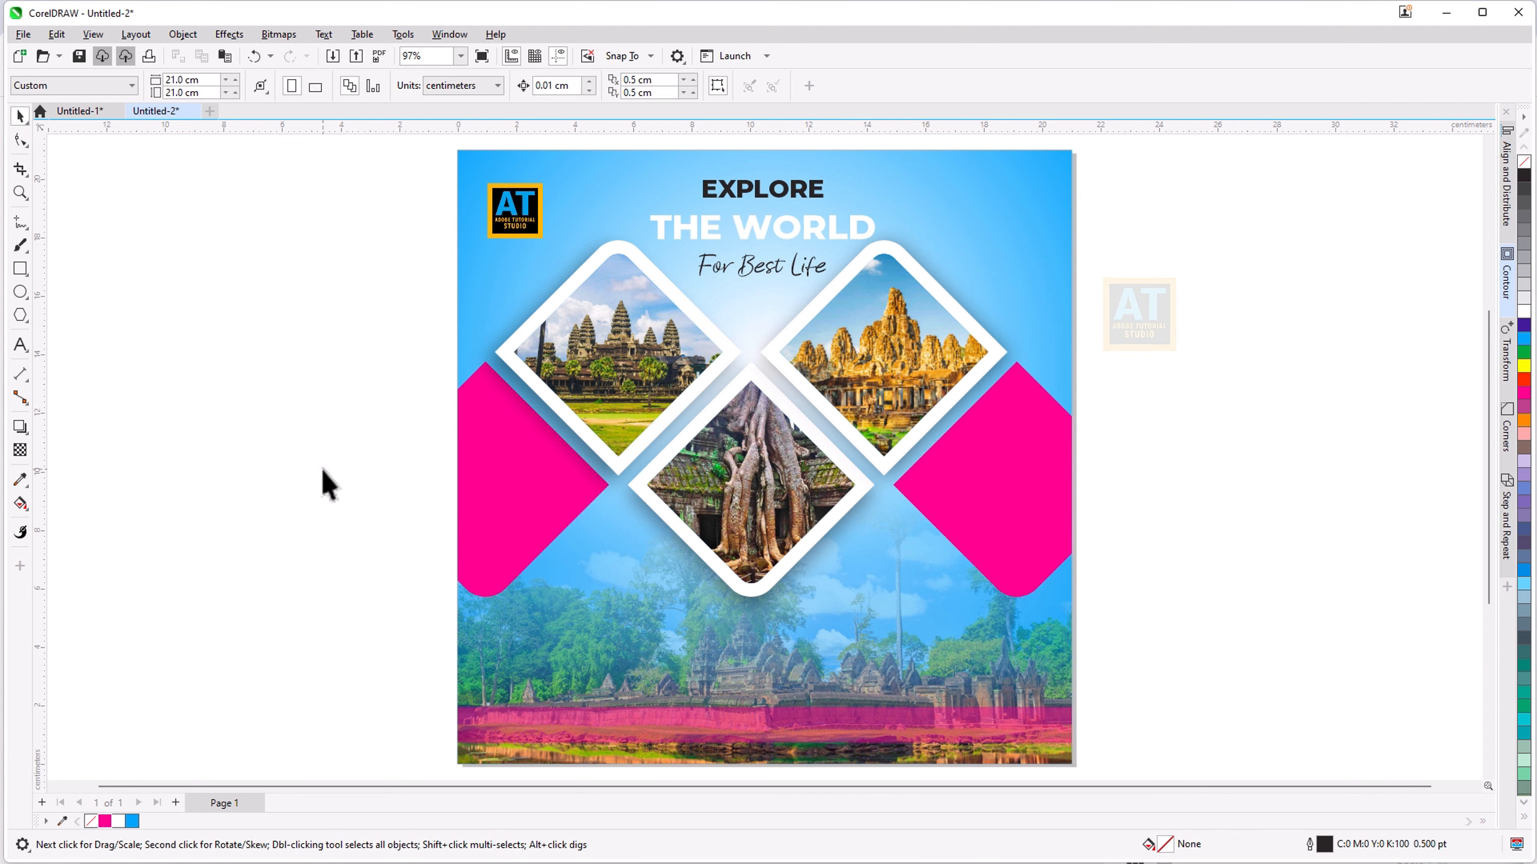
pyautogui.press('F8')
pyautogui.click(364, 527)
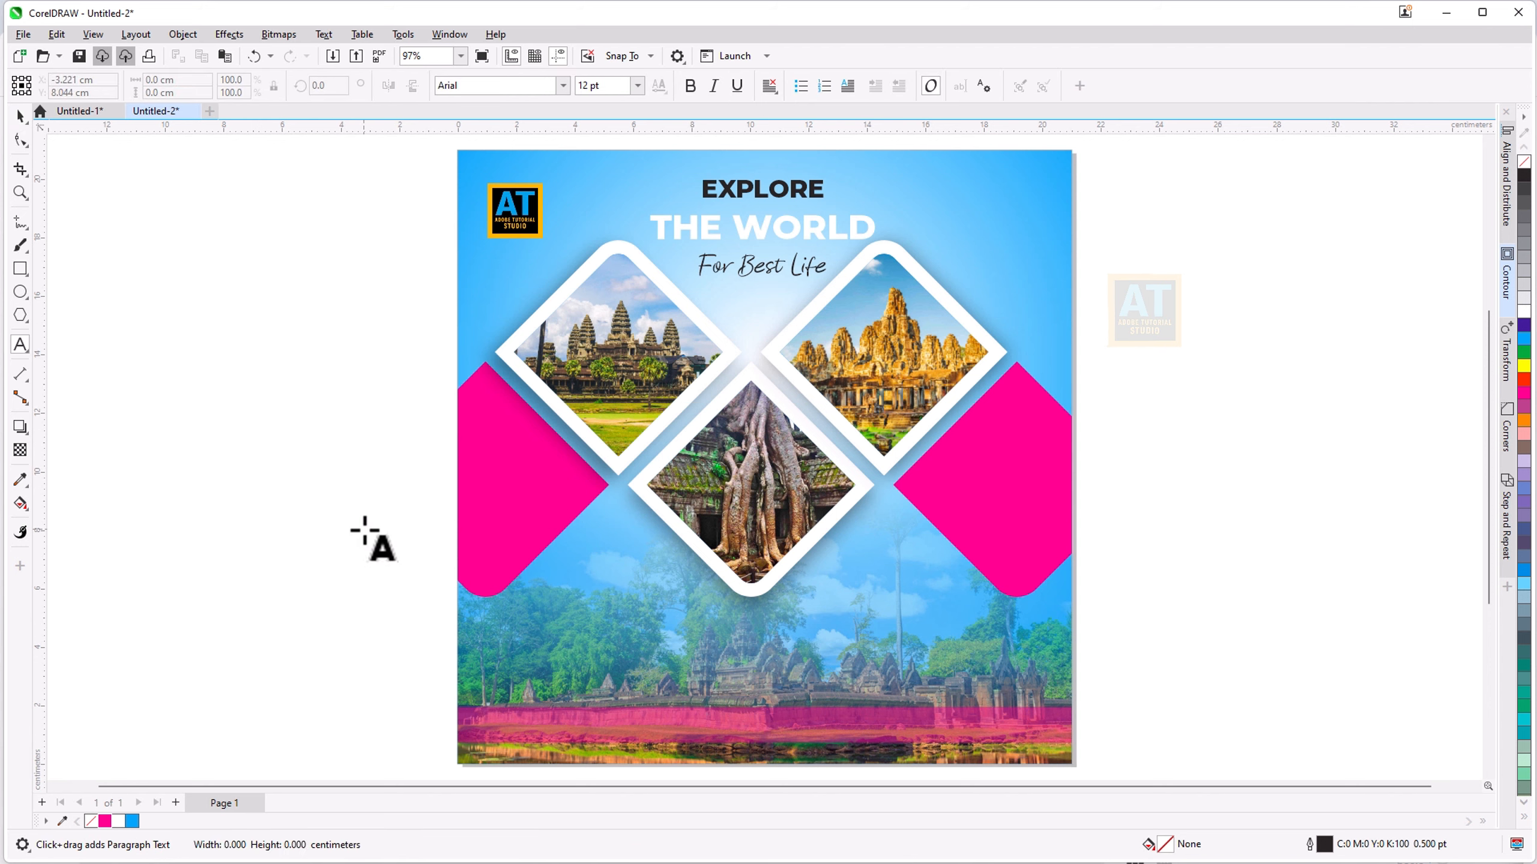
pyautogui.write('www.')
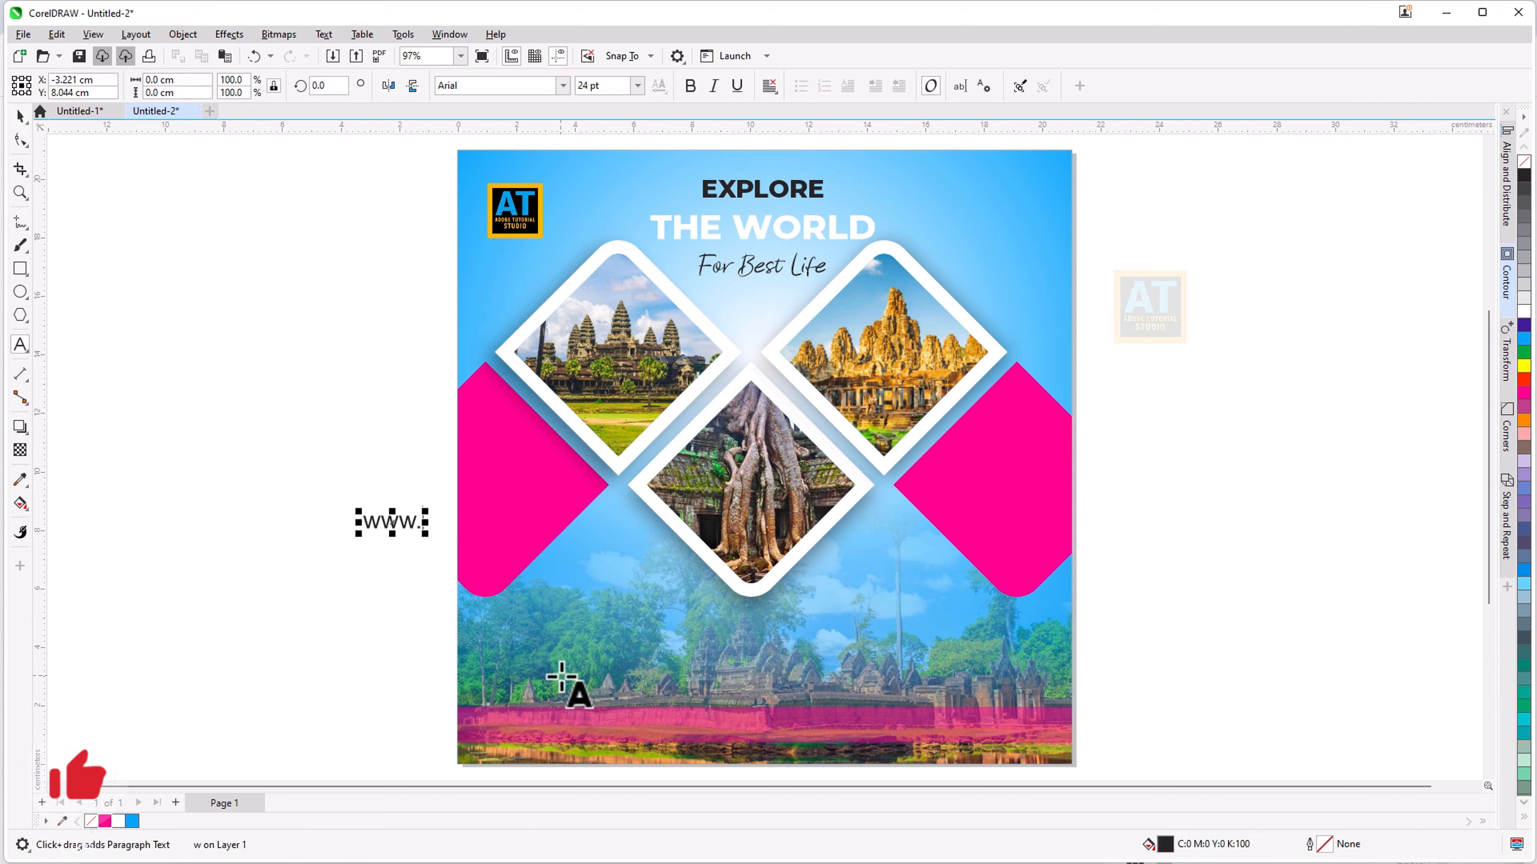
pyautogui.write('adobetu')
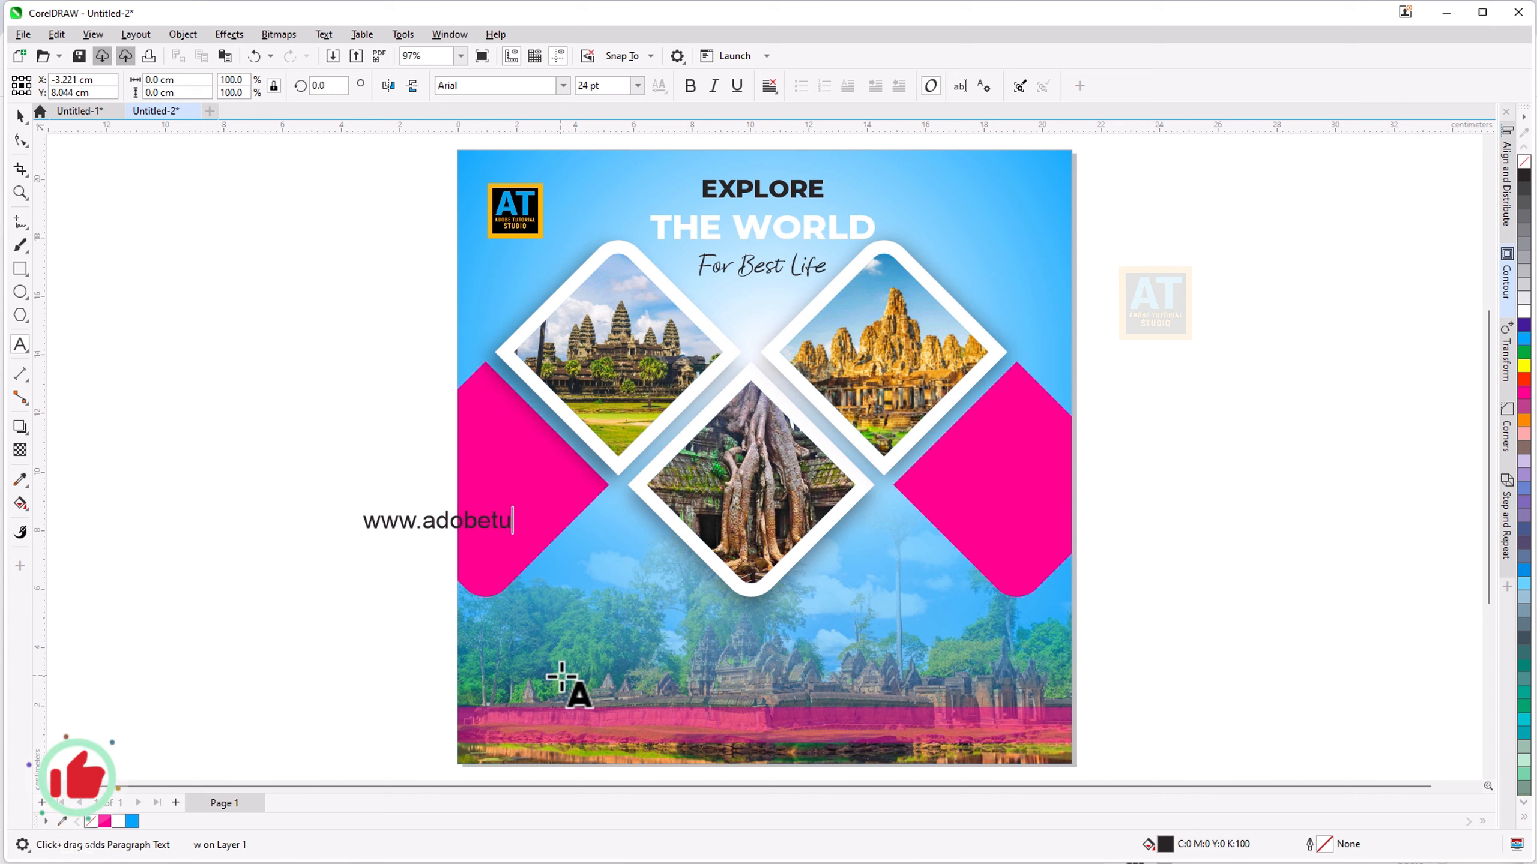
pyautogui.write('torial')
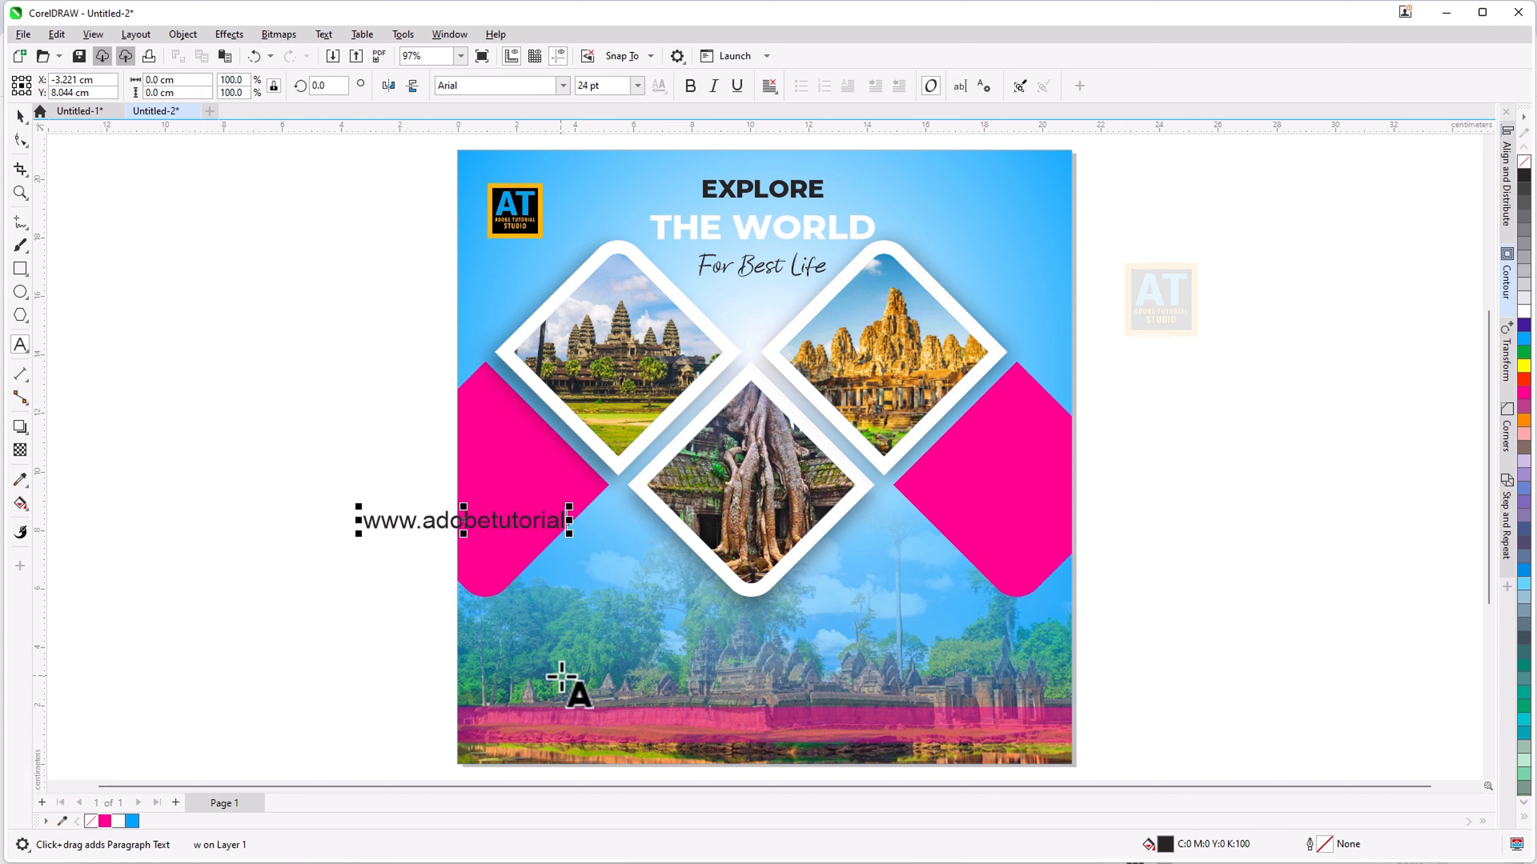
pyautogui.write('.com')
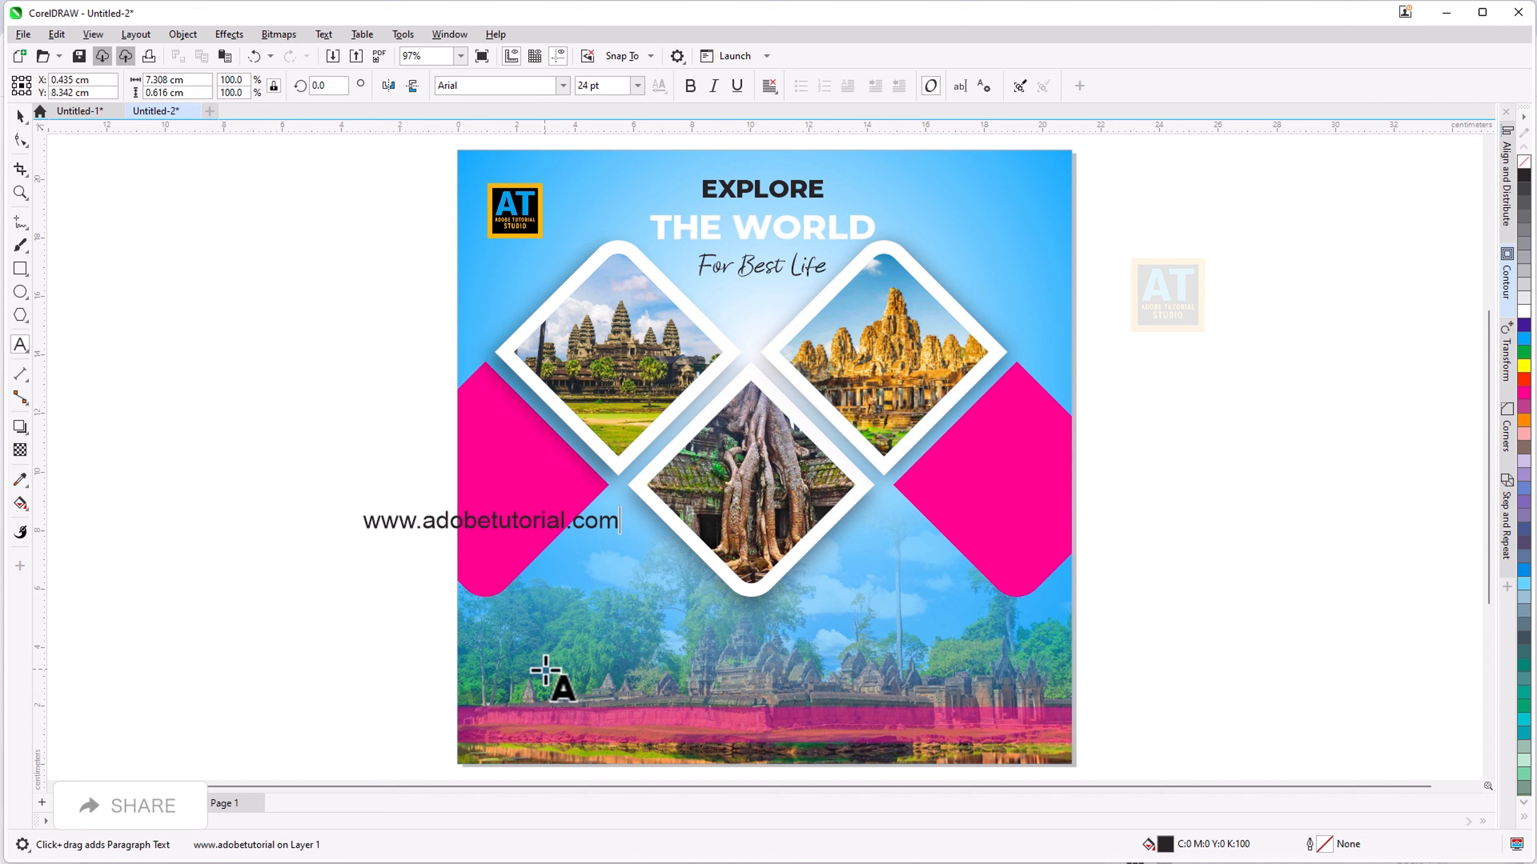
# Step: Set the website text in Montserrat Medium and move it onto the footer strip near the page's left edge
pyautogui.hotkey('ctrl', 'a')
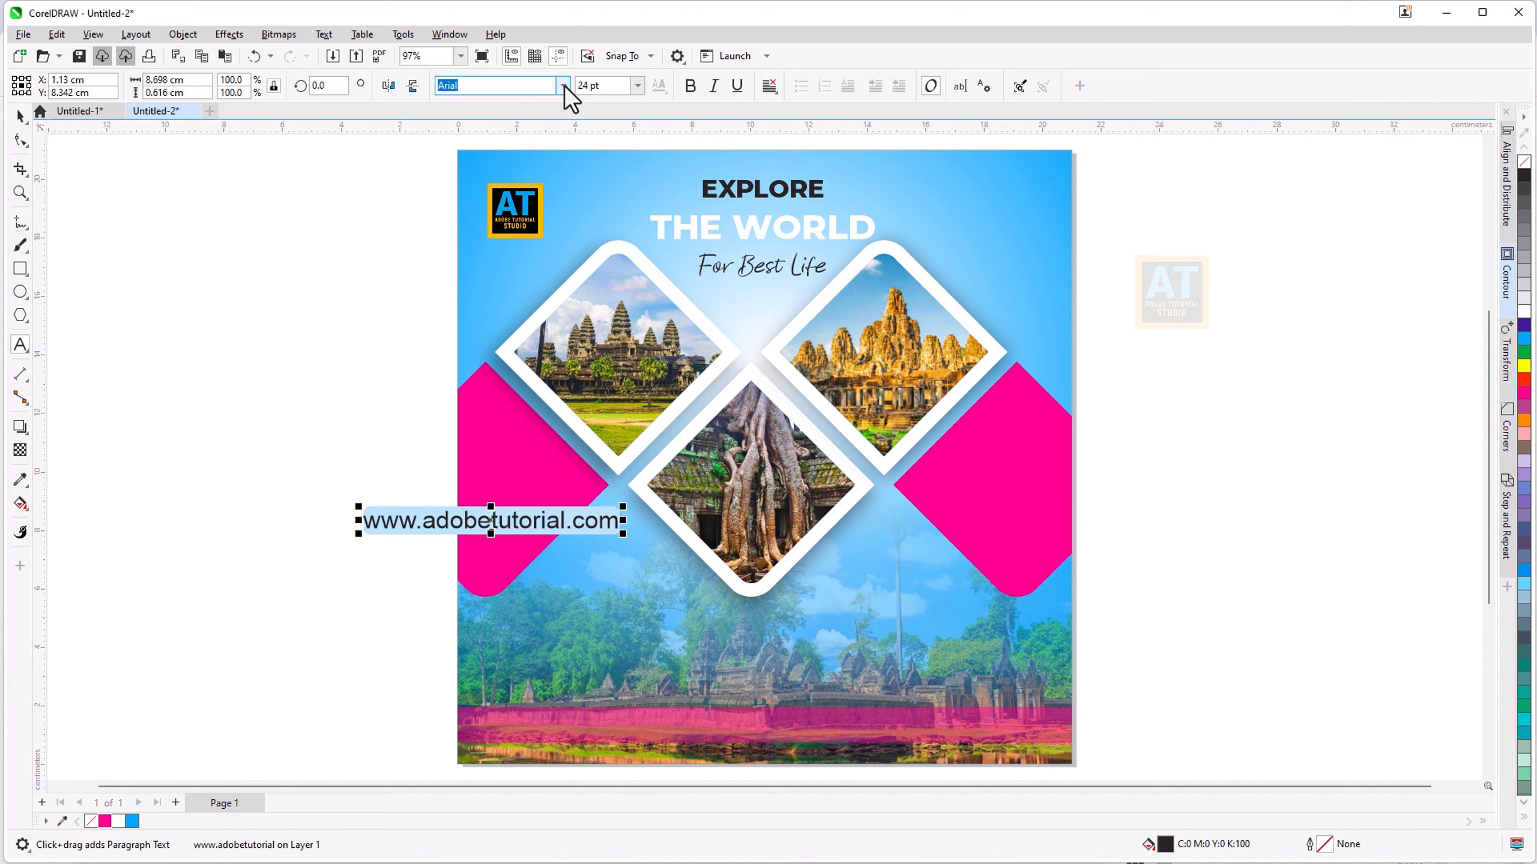
pyautogui.click(562, 86)
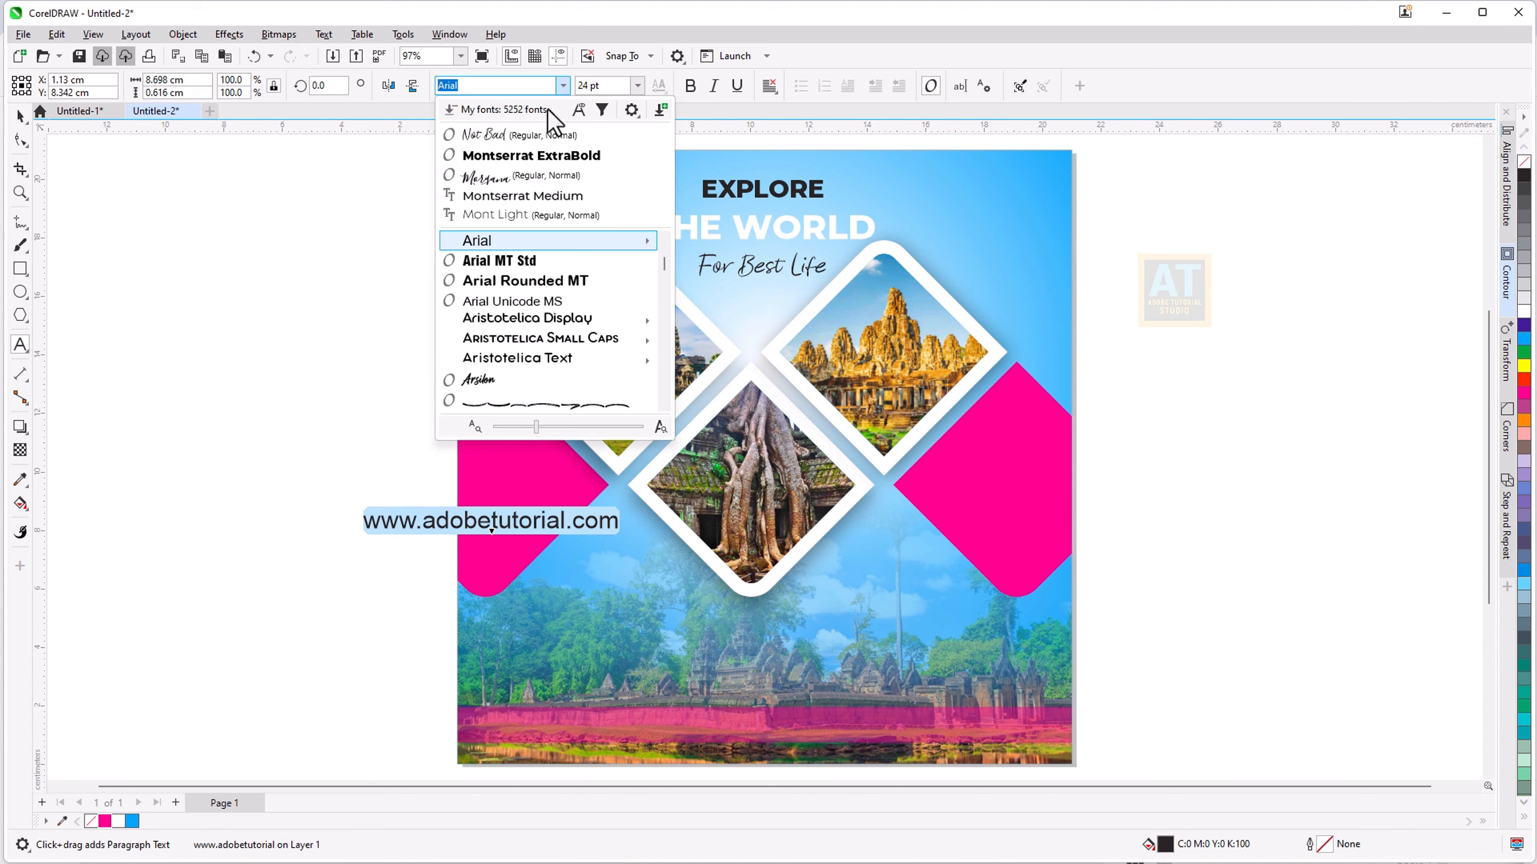
pyautogui.click(523, 198)
pyautogui.click(19, 116)
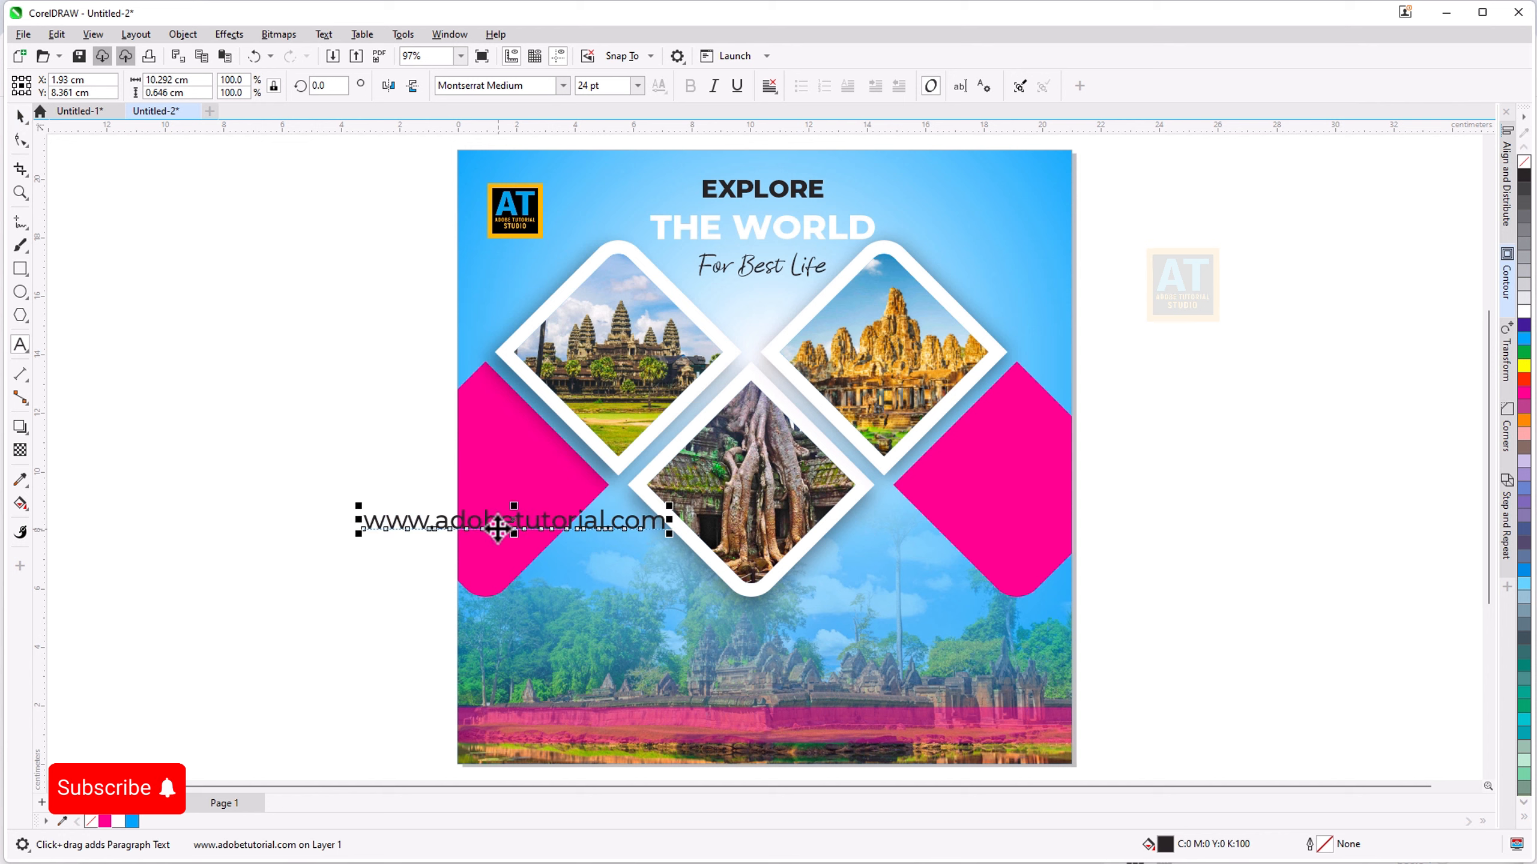
pyautogui.moveTo(505, 529); pyautogui.dragTo(624, 737)
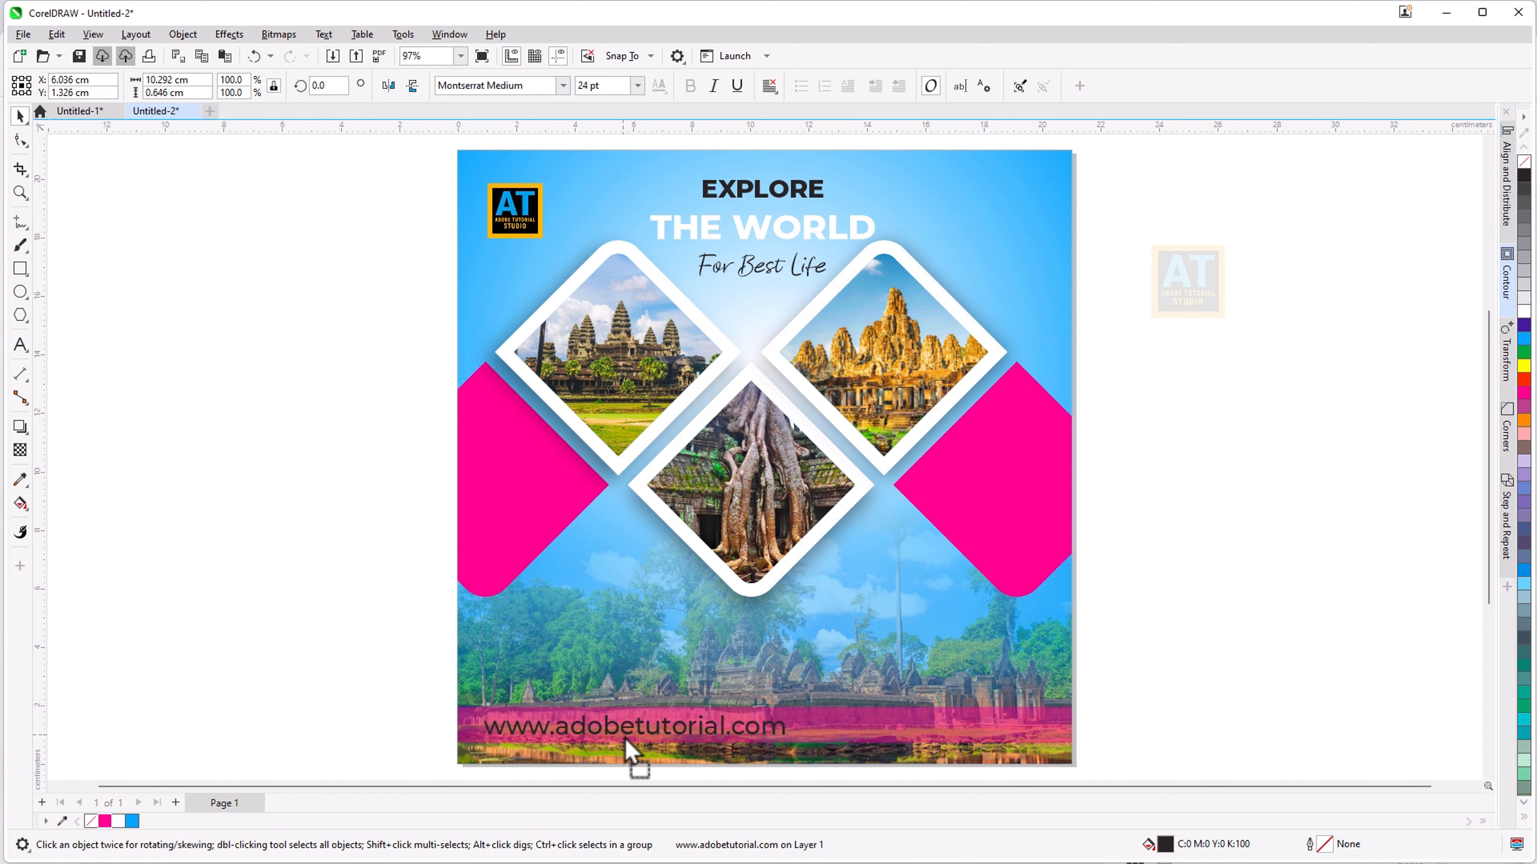
# Step: Recolour the translucent footer strip white
pyautogui.click(893, 730)
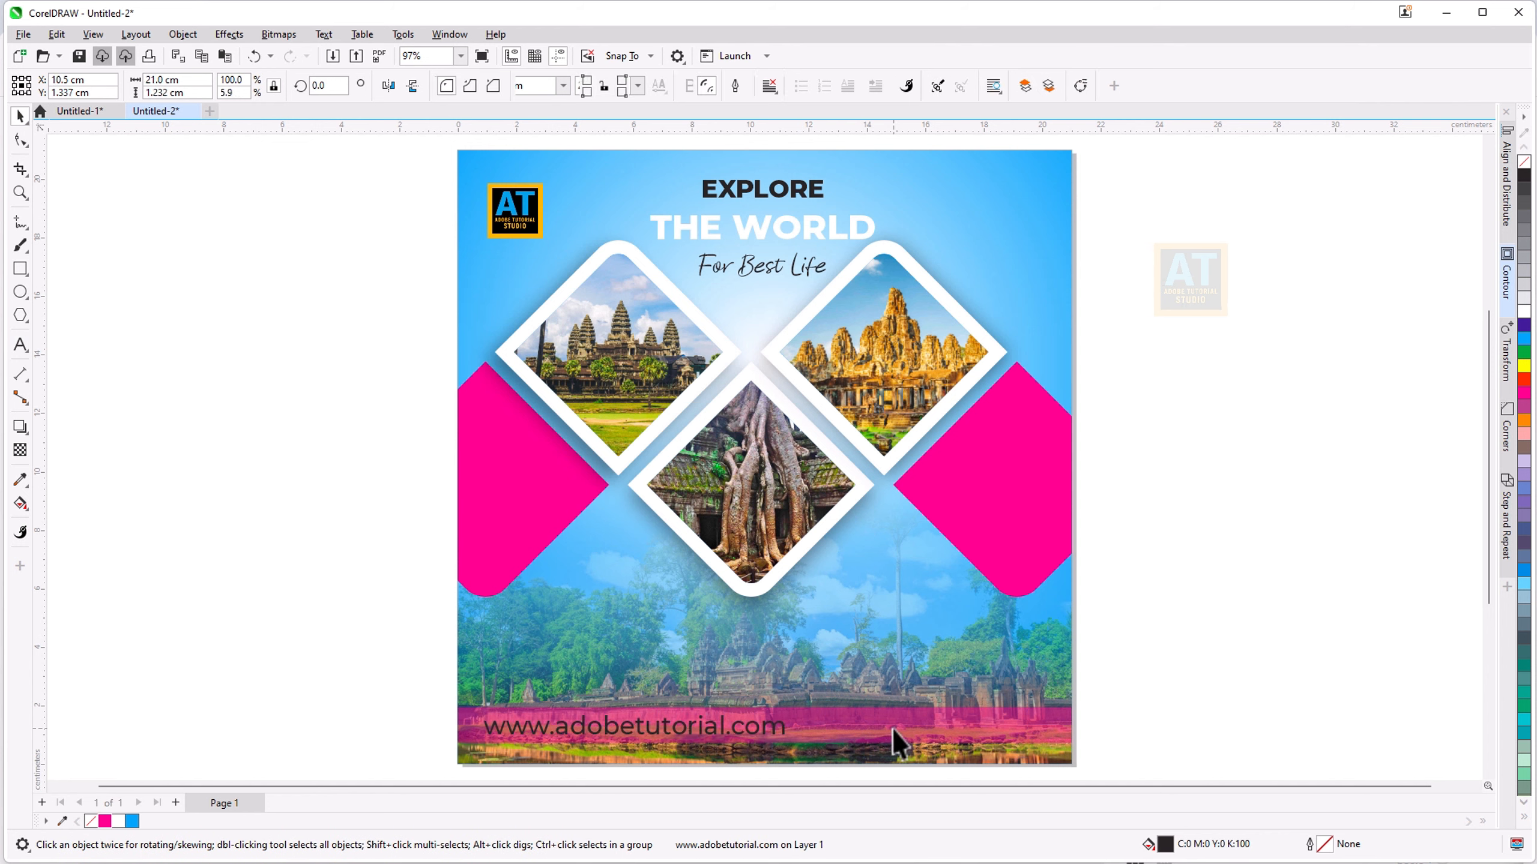
pyautogui.click(1524, 312)
# Step: Reduce the website text to about 19.4 pt and place a copy at the right end of the footer strip
pyautogui.click(669, 735)
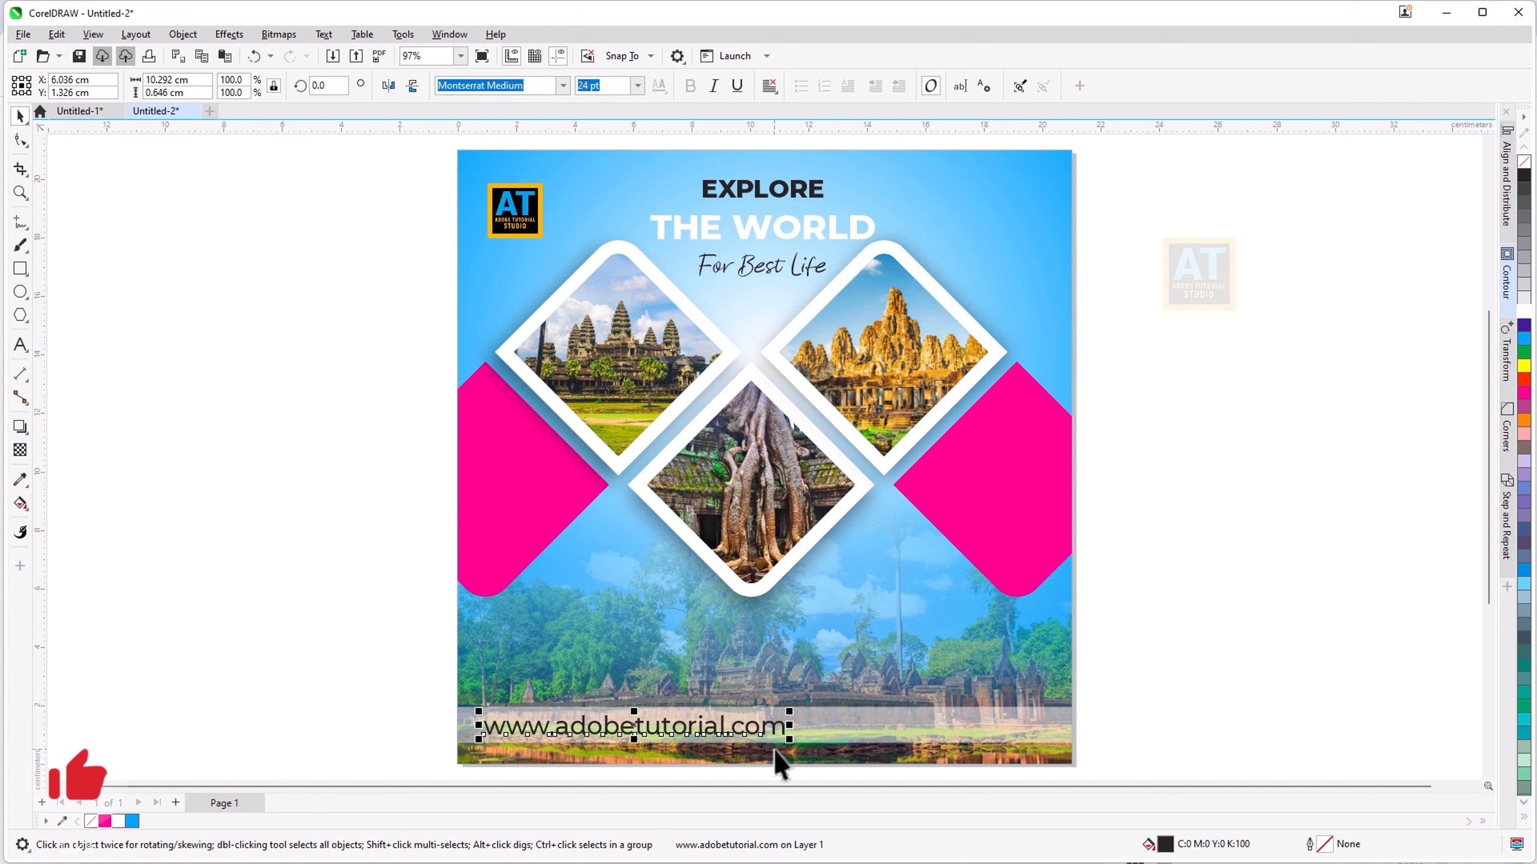
pyautogui.moveTo(787, 750); pyautogui.dragTo(967, 735)
pyautogui.rightClick(968, 735)
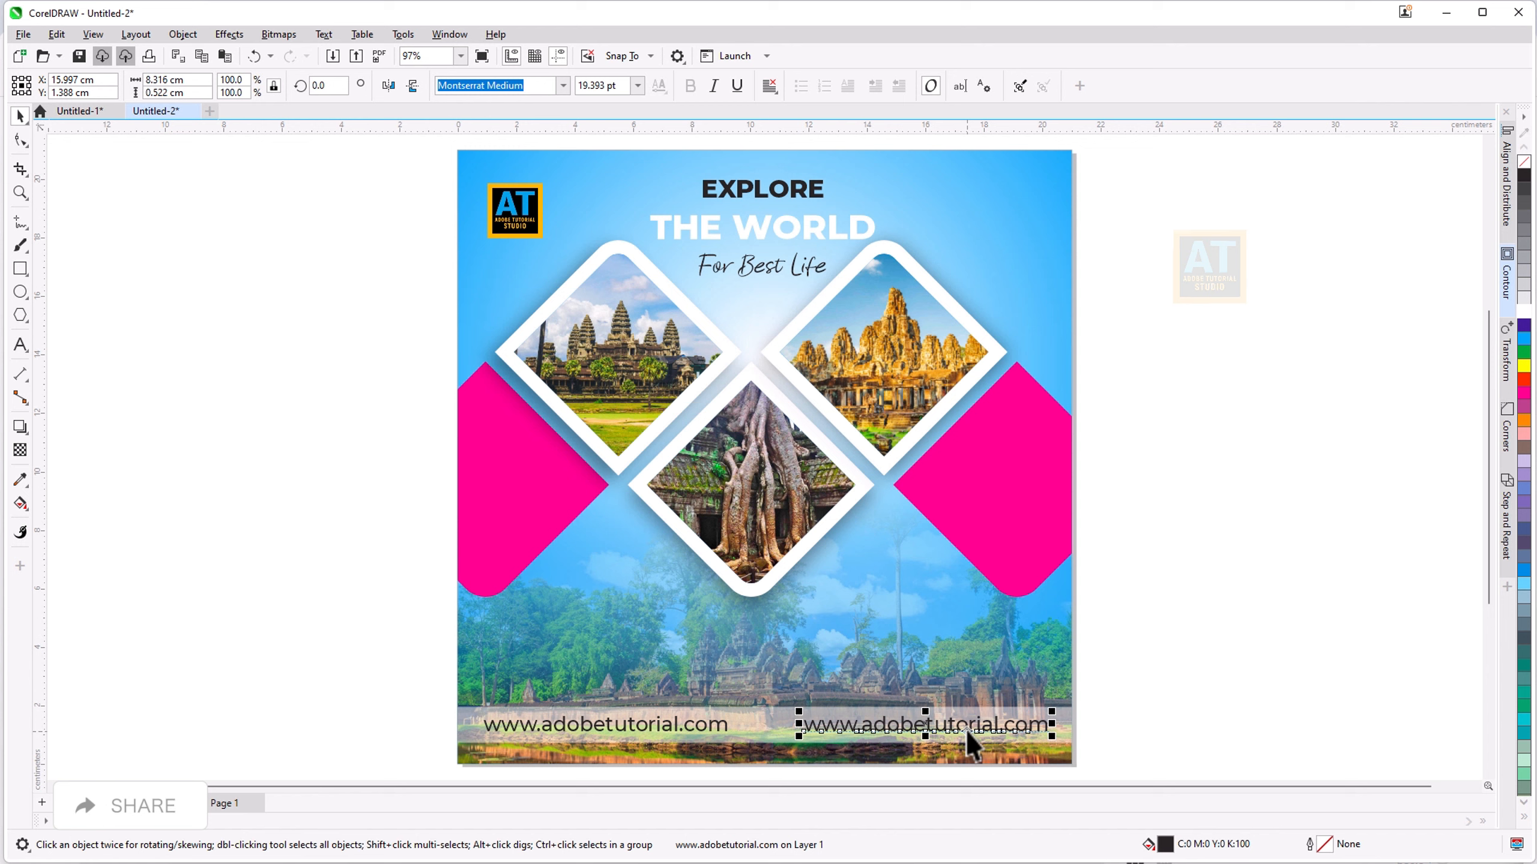
# Step: Replace the copied website text with the phone number, grouping its digits in threes
pyautogui.doubleClick(965, 728)
pyautogui.hotkey('ctrl', 'a')
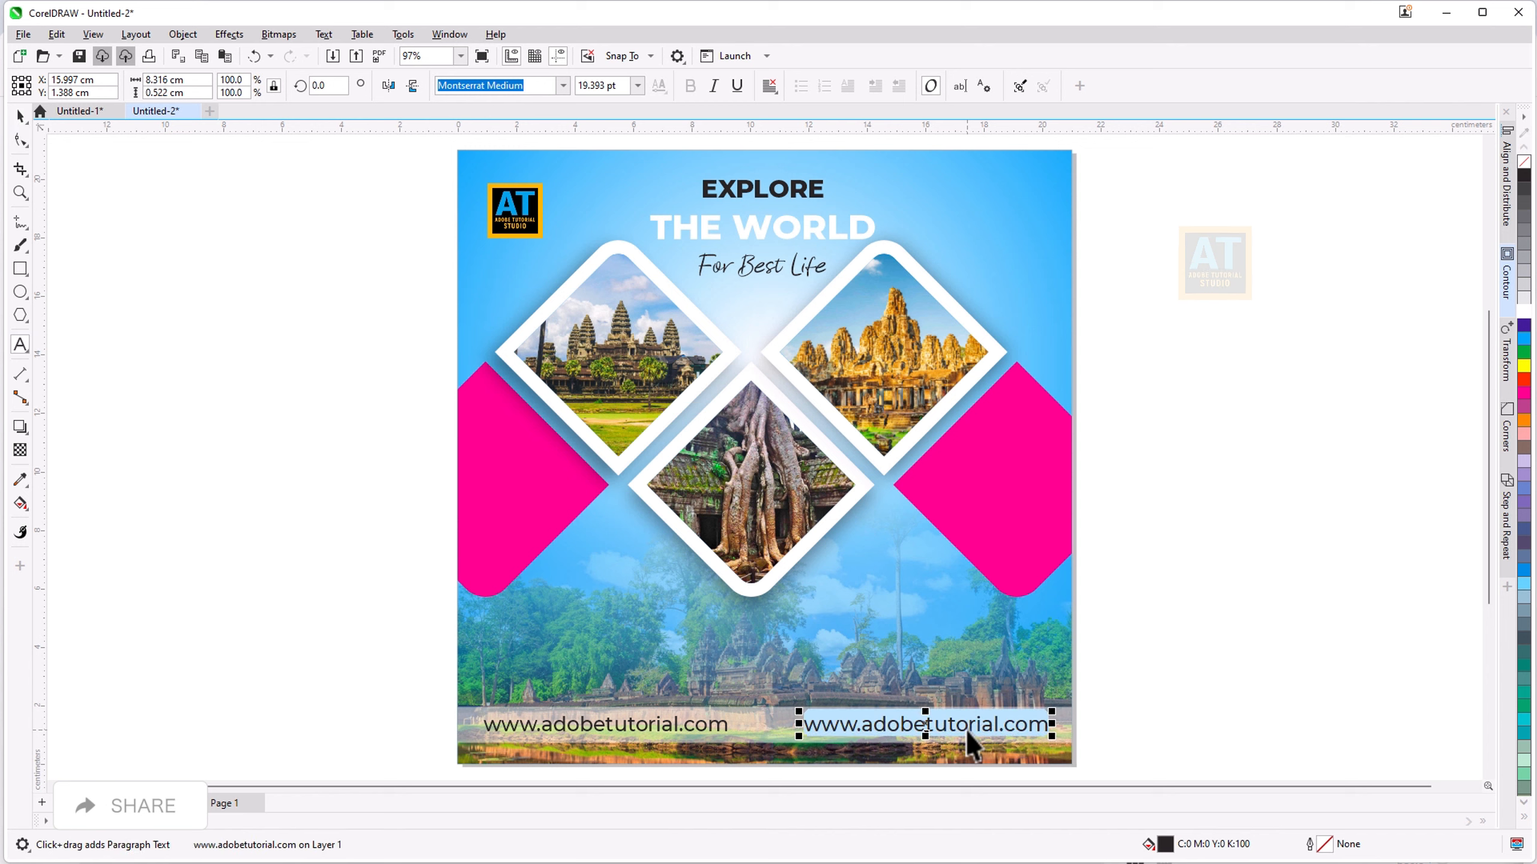
pyautogui.write('+1')
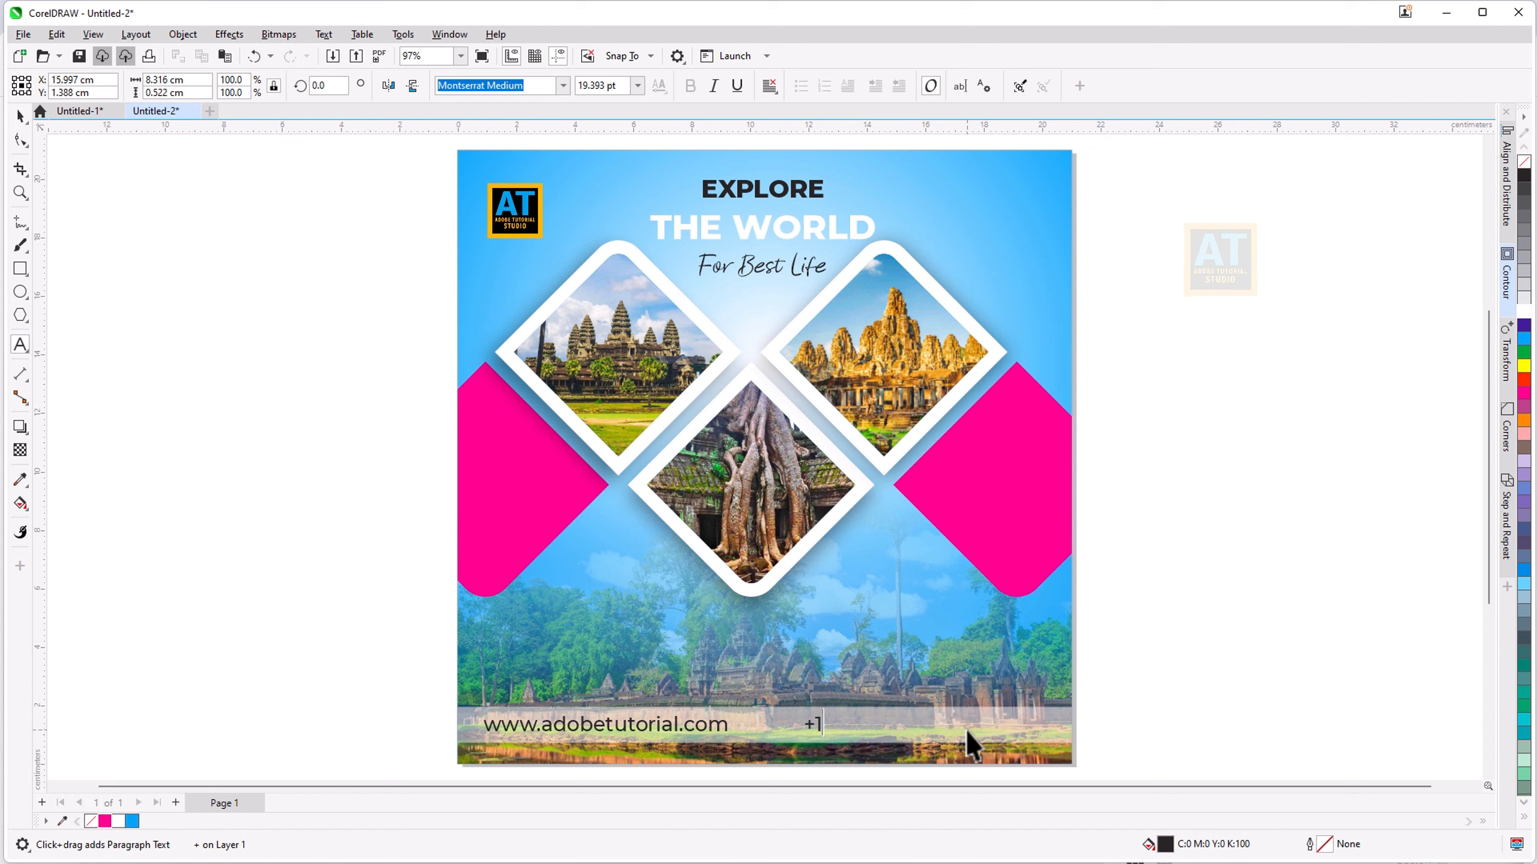
pyautogui.write('2345678')
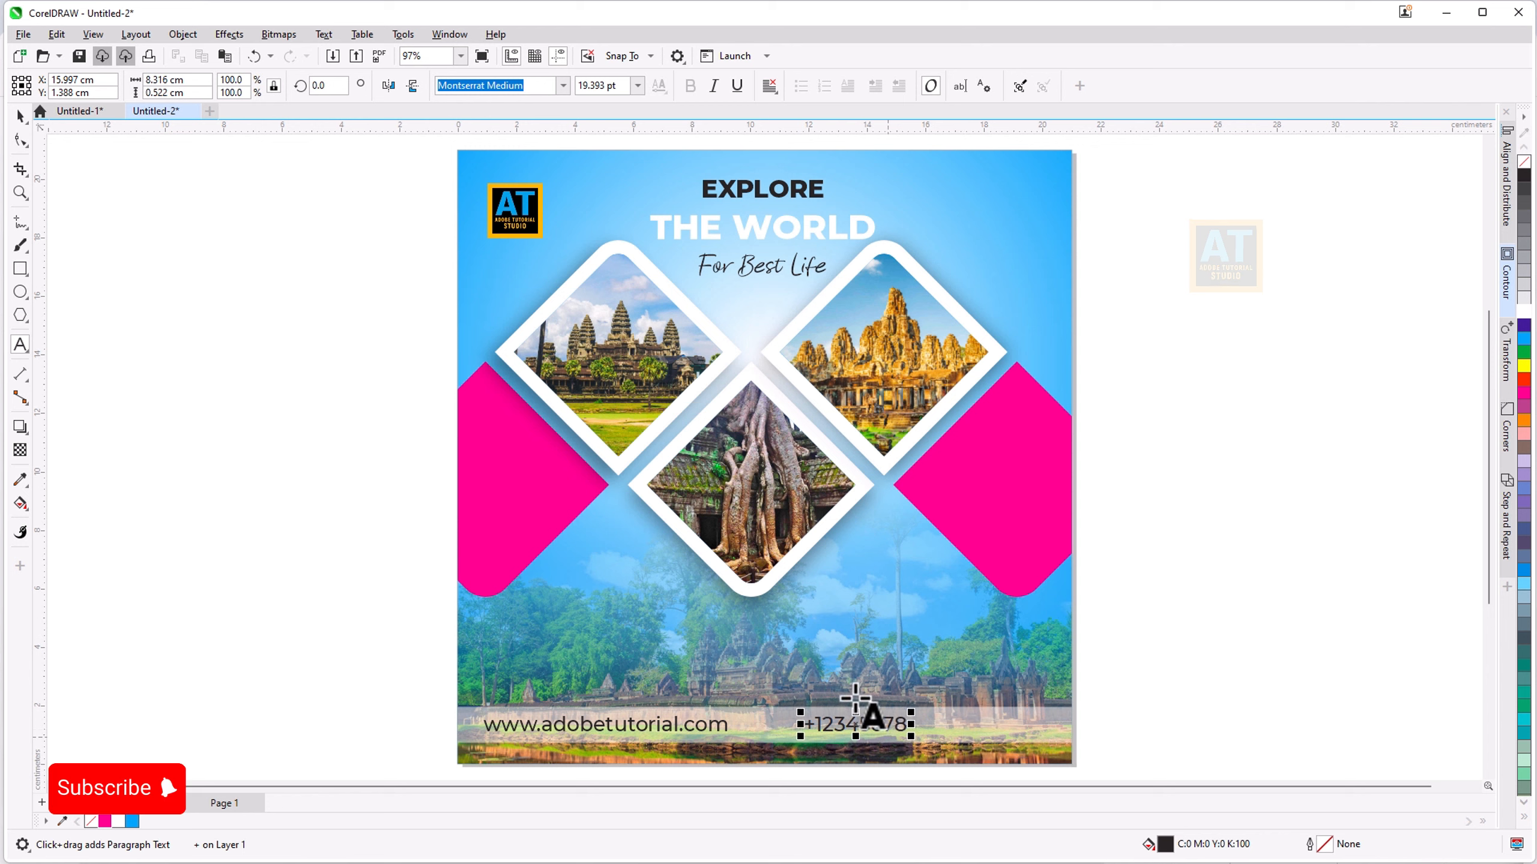
pyautogui.click(849, 723)
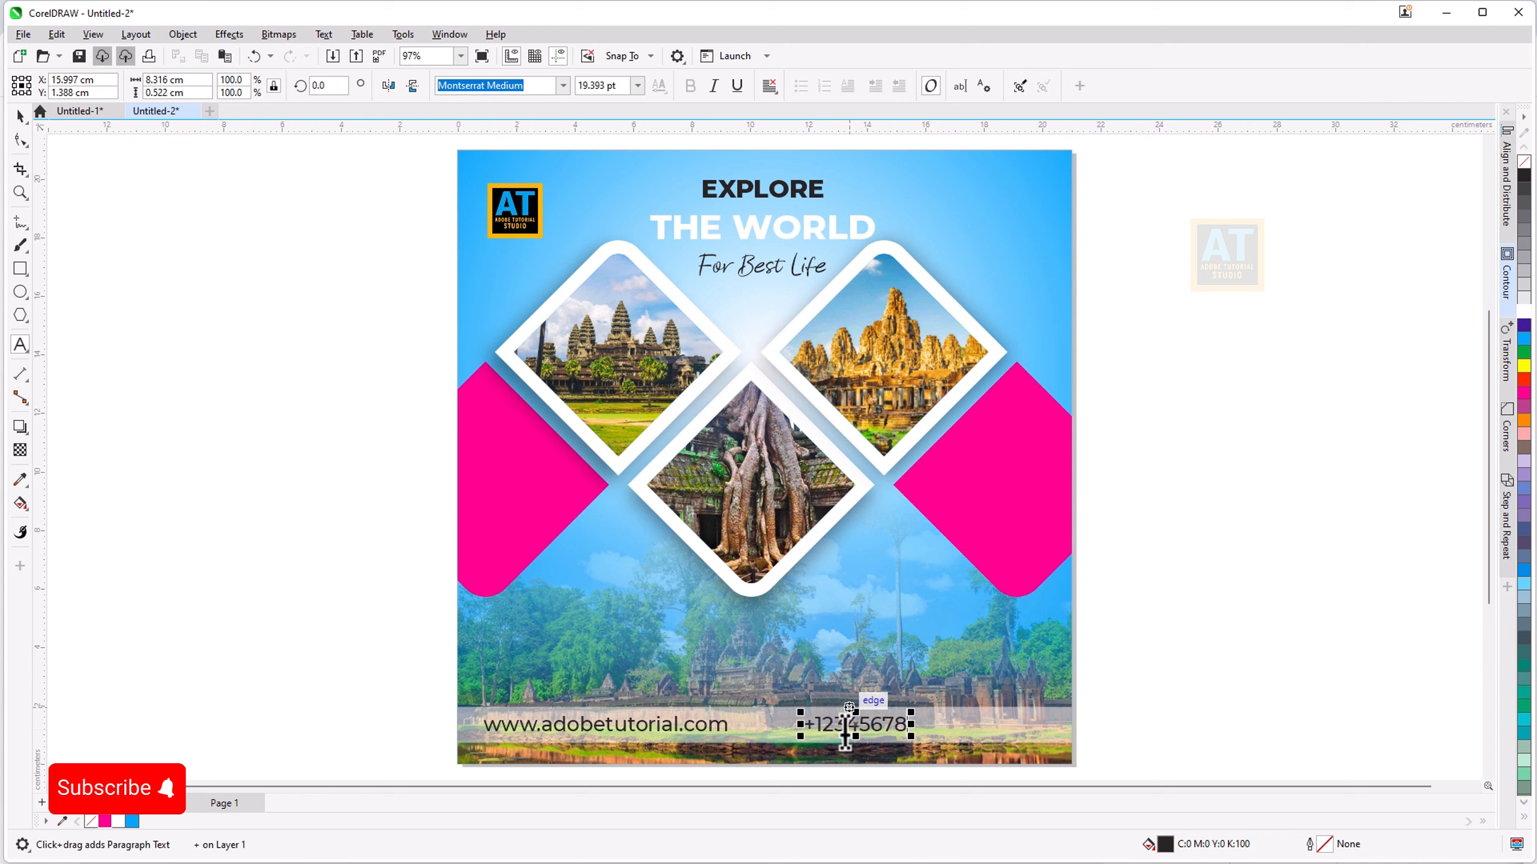
pyautogui.click(893, 724)
pyautogui.write('9')
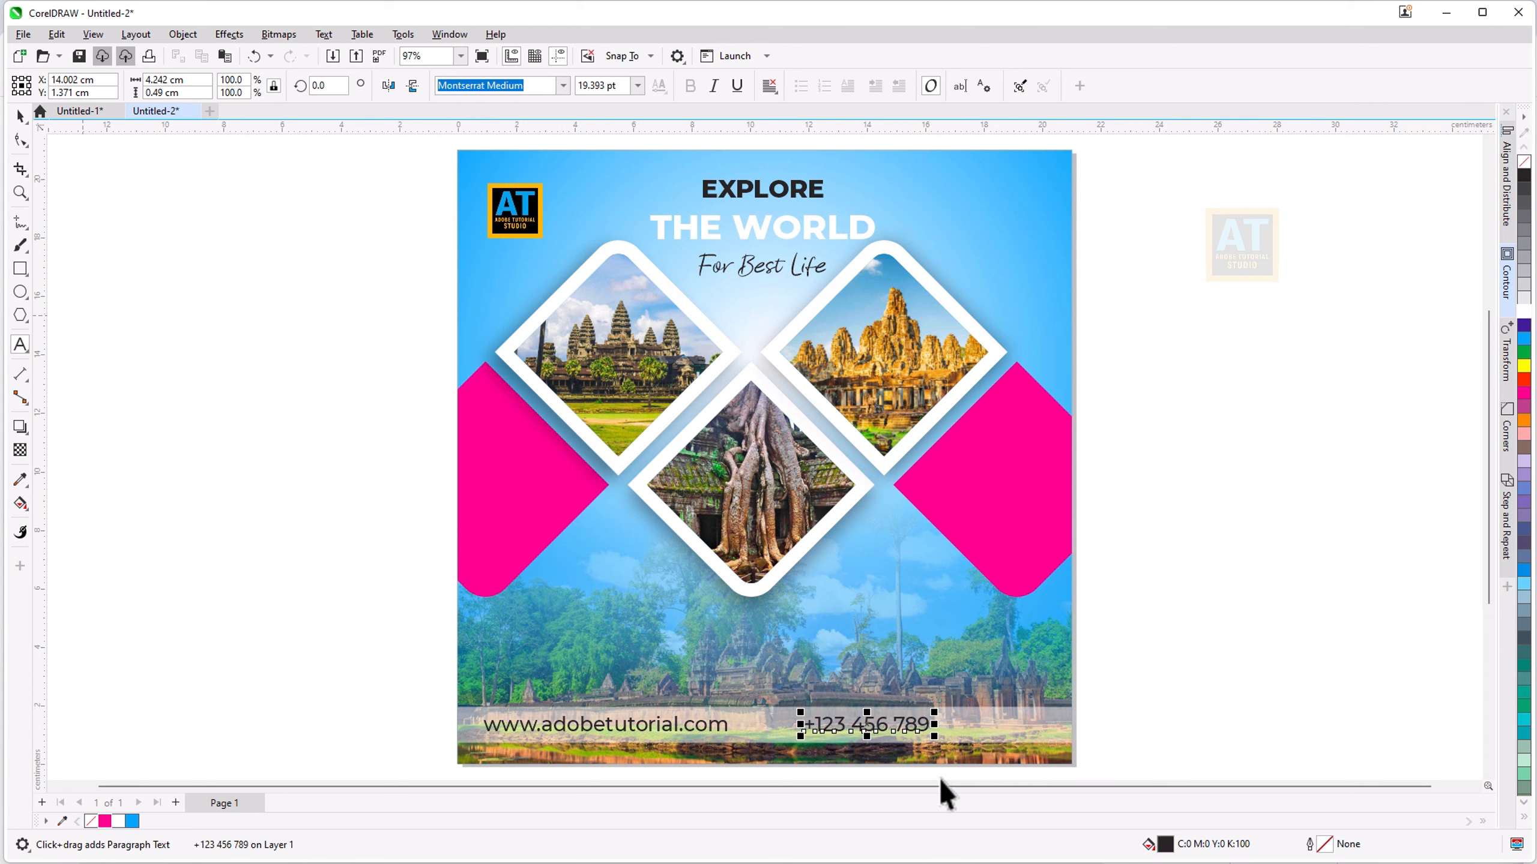
# Step: Enlarge the phone number to about 27.5 pt in Montserrat ExtraBold and move it towards the page's right edge
pyautogui.hotkey('ctrl', 'space')
pyautogui.moveTo(929, 732); pyautogui.dragTo(963, 739)
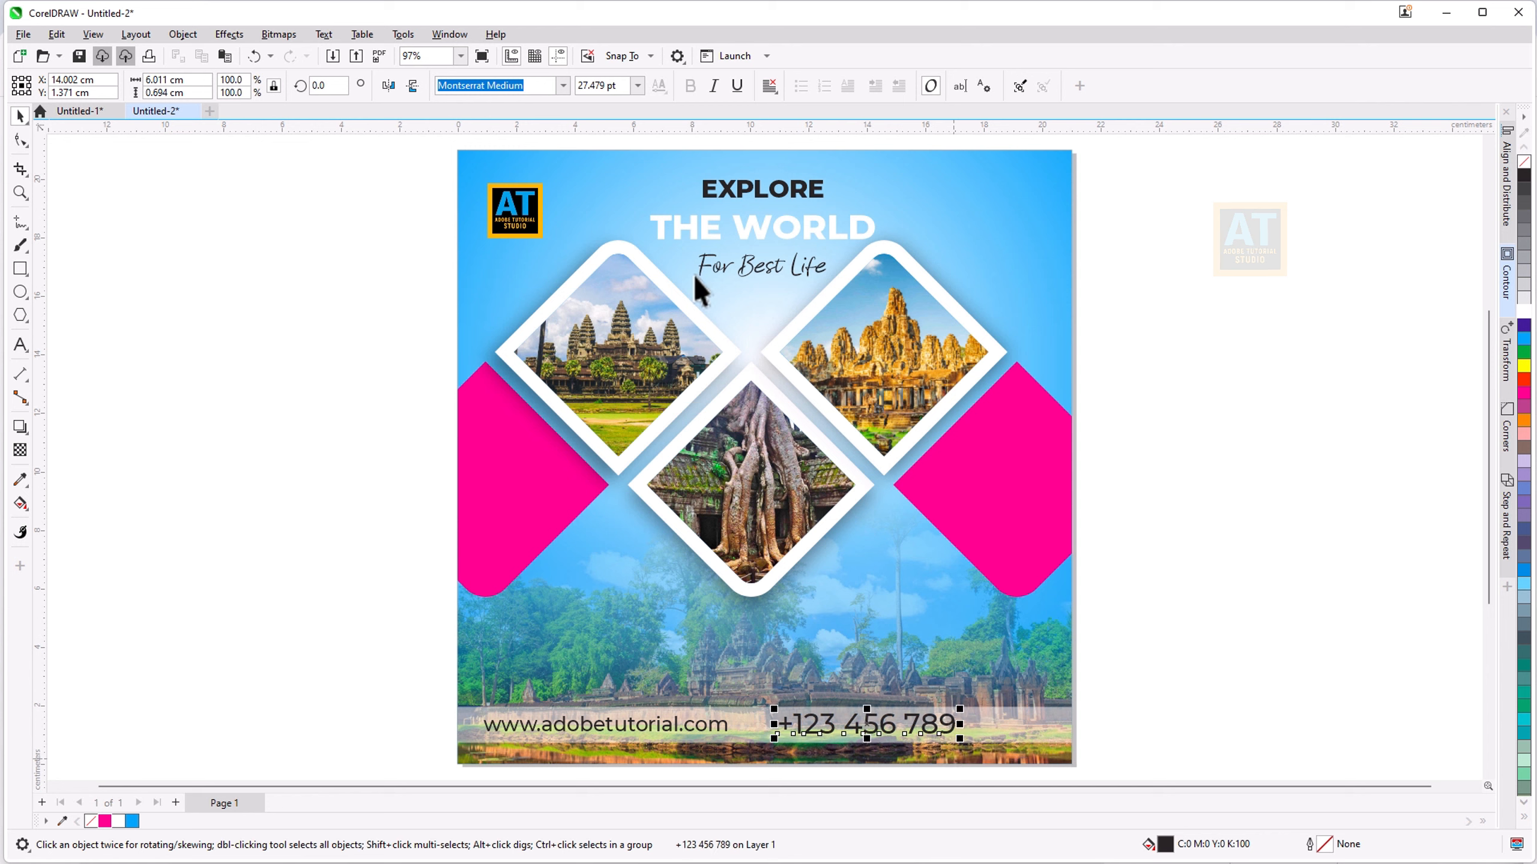
pyautogui.click(562, 85)
pyautogui.click(538, 171)
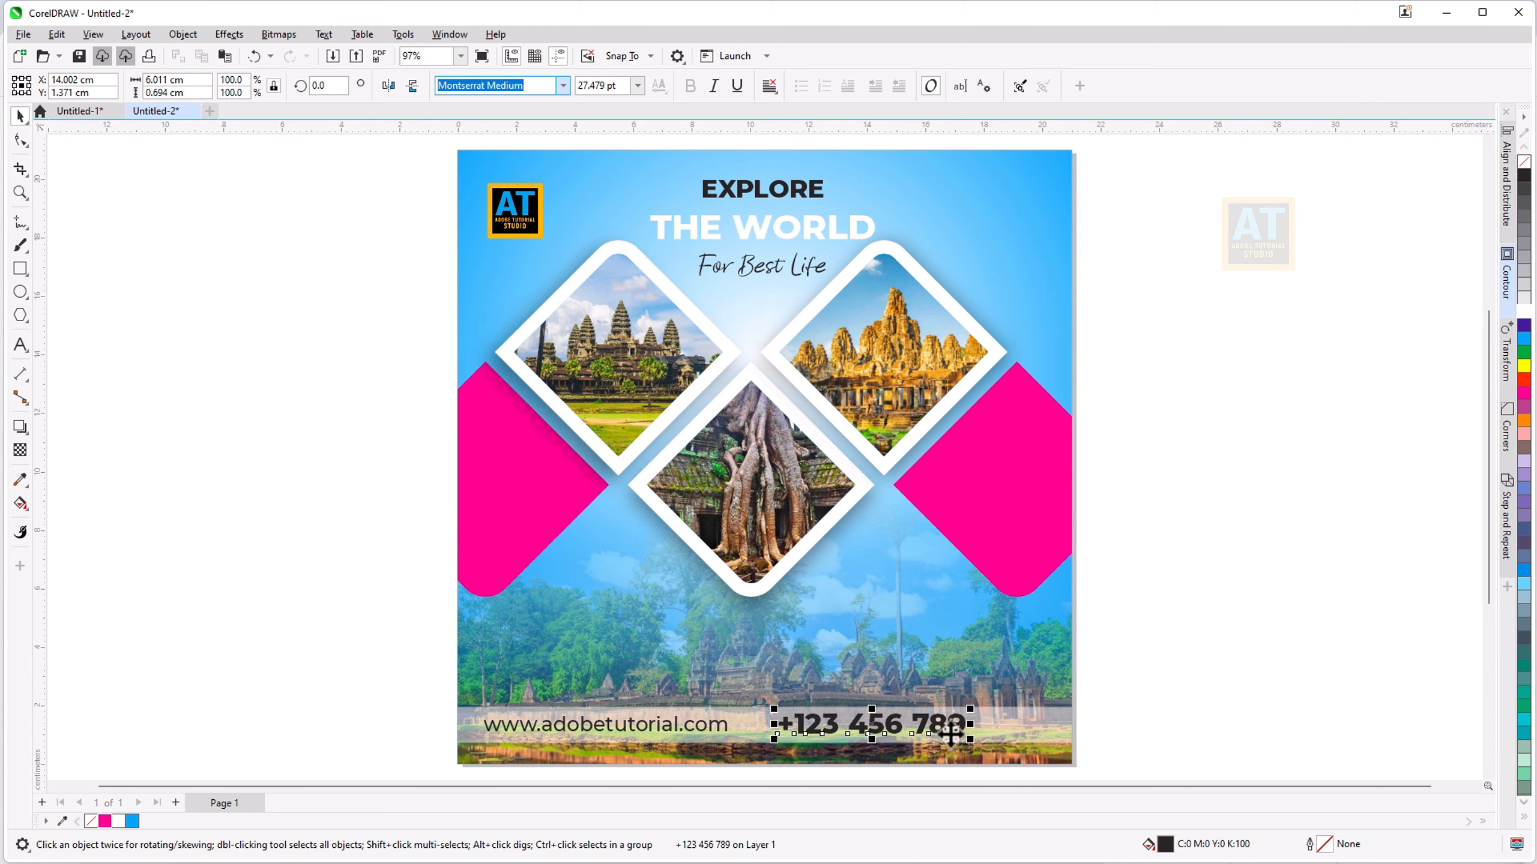
pyautogui.moveTo(951, 733); pyautogui.dragTo(1011, 727)
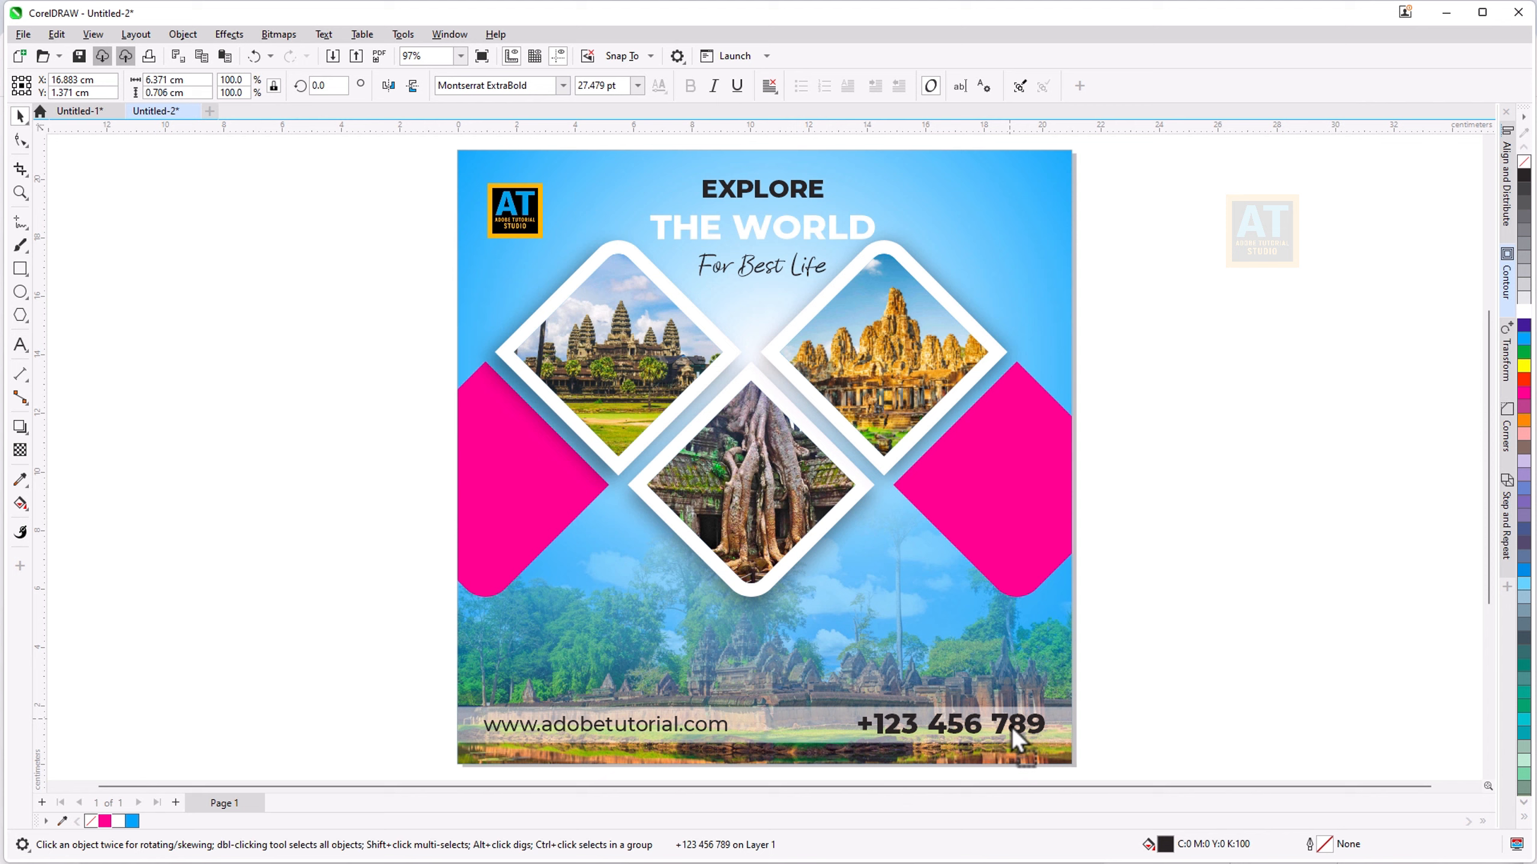
# Step: Select the footer strip with both of its texts and move them up slightly together
pyautogui.click(1206, 727)
pyautogui.moveTo(1052, 792); pyautogui.dragTo(1138, 711)
pyautogui.press('Up')
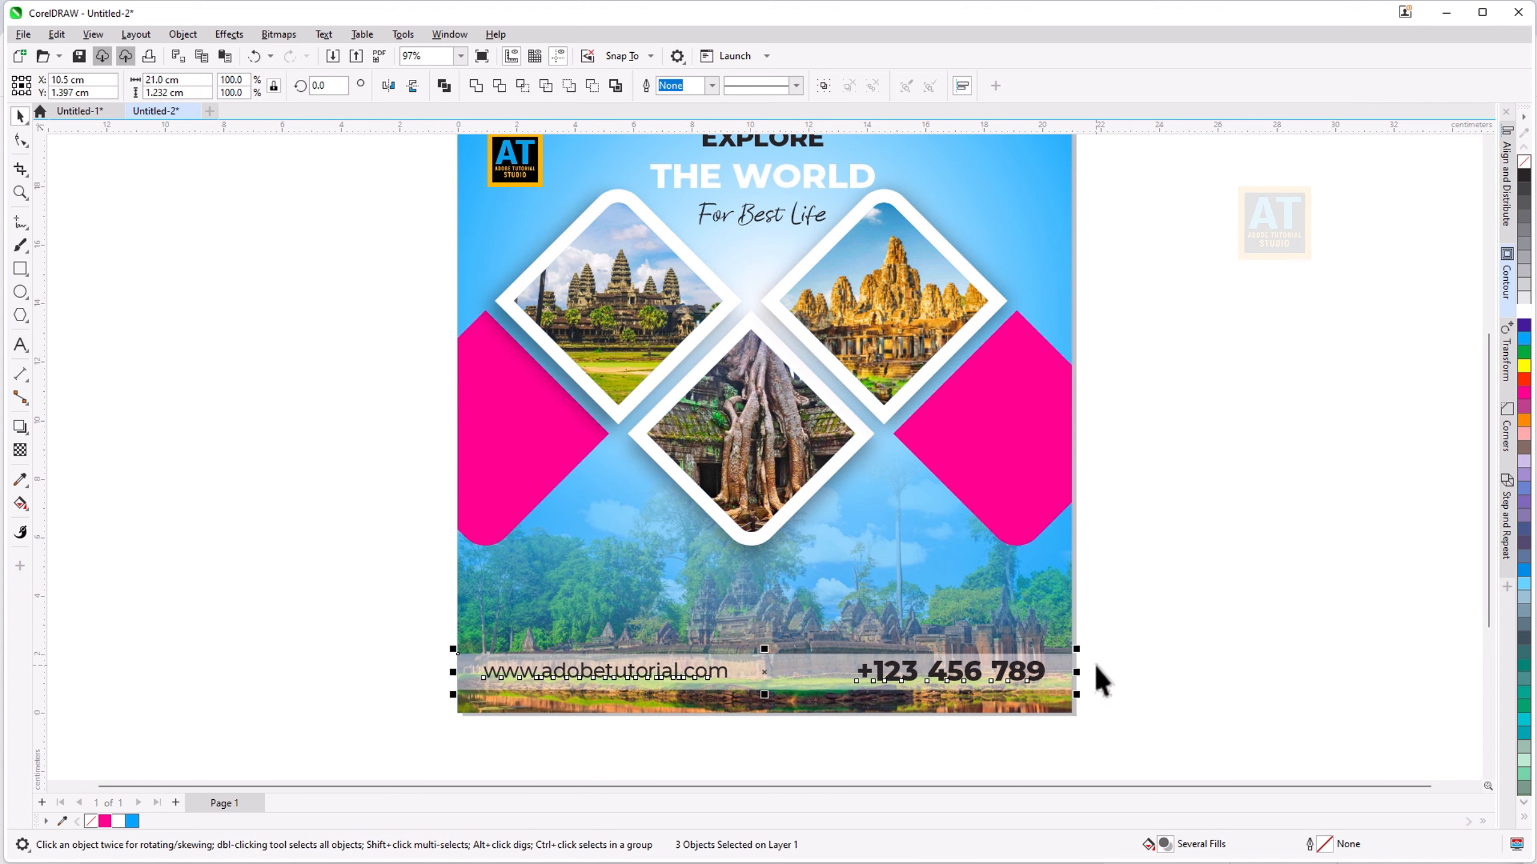
pyautogui.click(1170, 618)
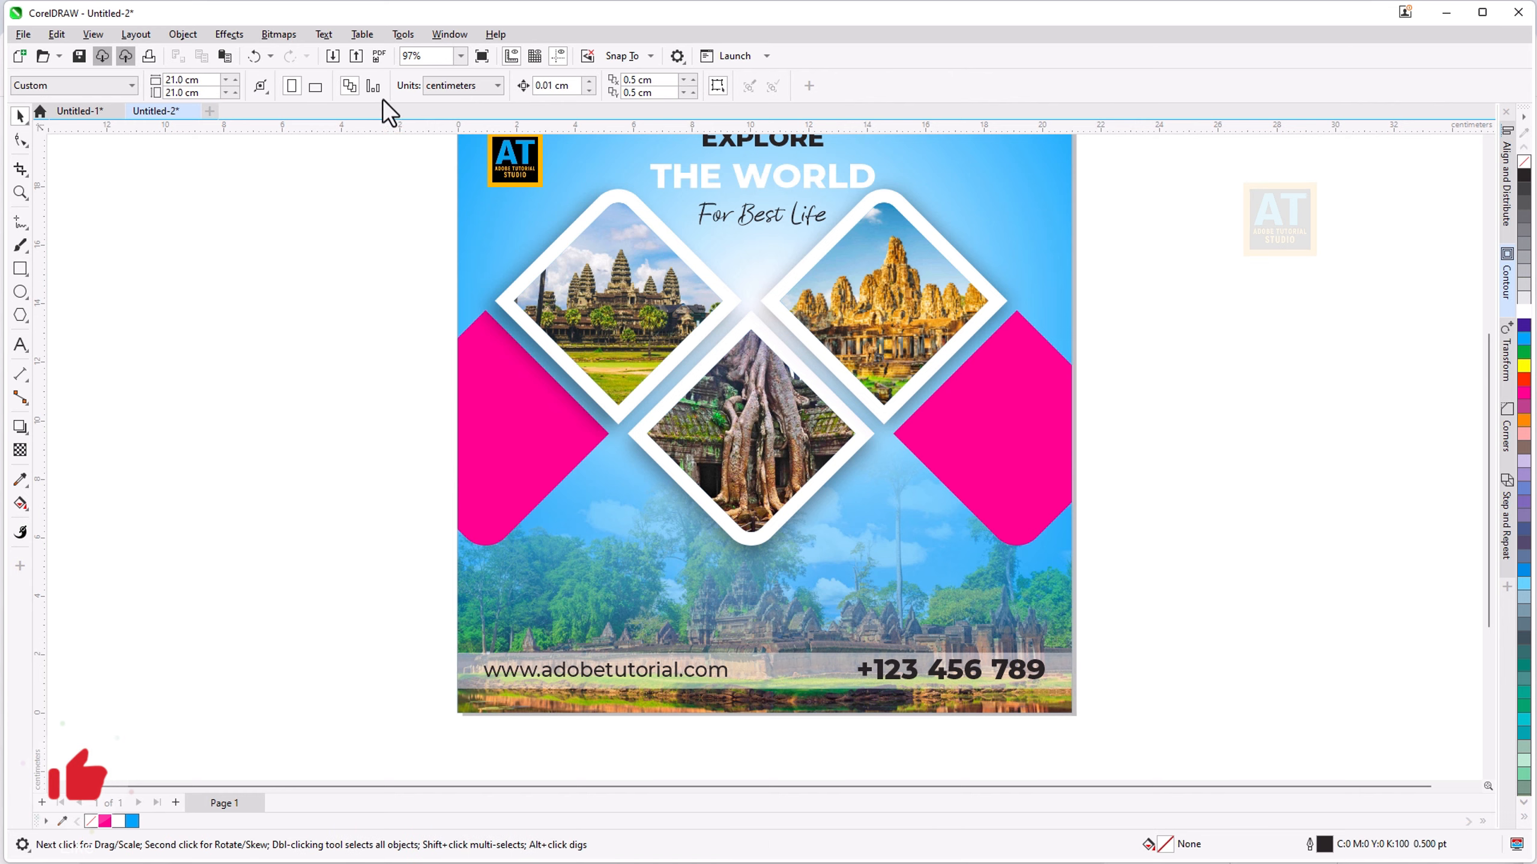
# Step: Import the black social icons image and the QR code, placing the code about 1.75 cm wide above the phone number
pyautogui.hotkey('ctrl', 'i')
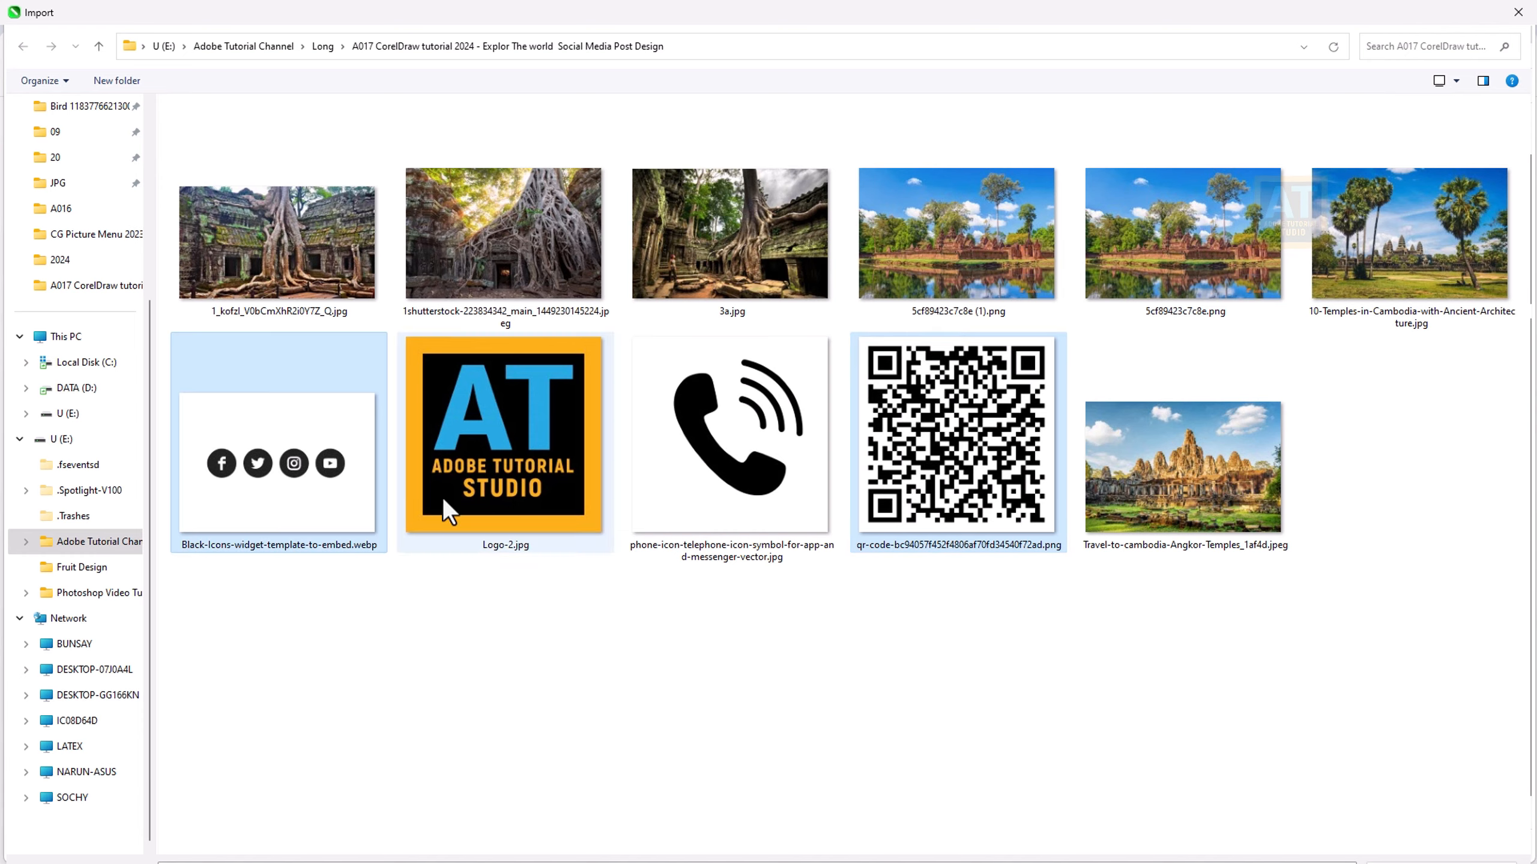
pyautogui.press('Escape')
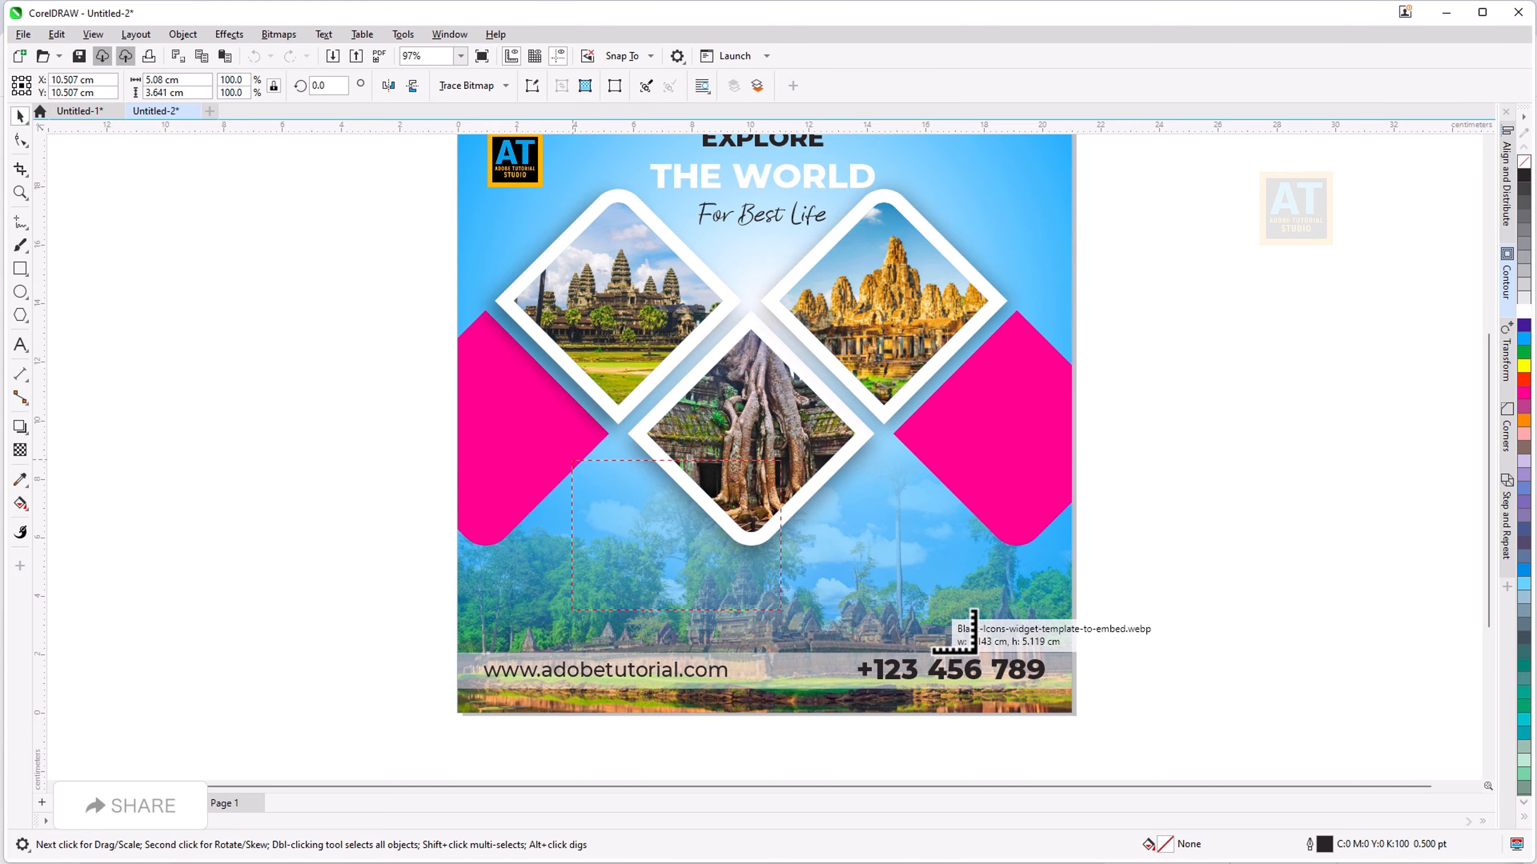
pyautogui.click(570, 460)
pyautogui.click(845, 488)
pyautogui.moveTo(912, 548); pyautogui.dragTo(967, 630)
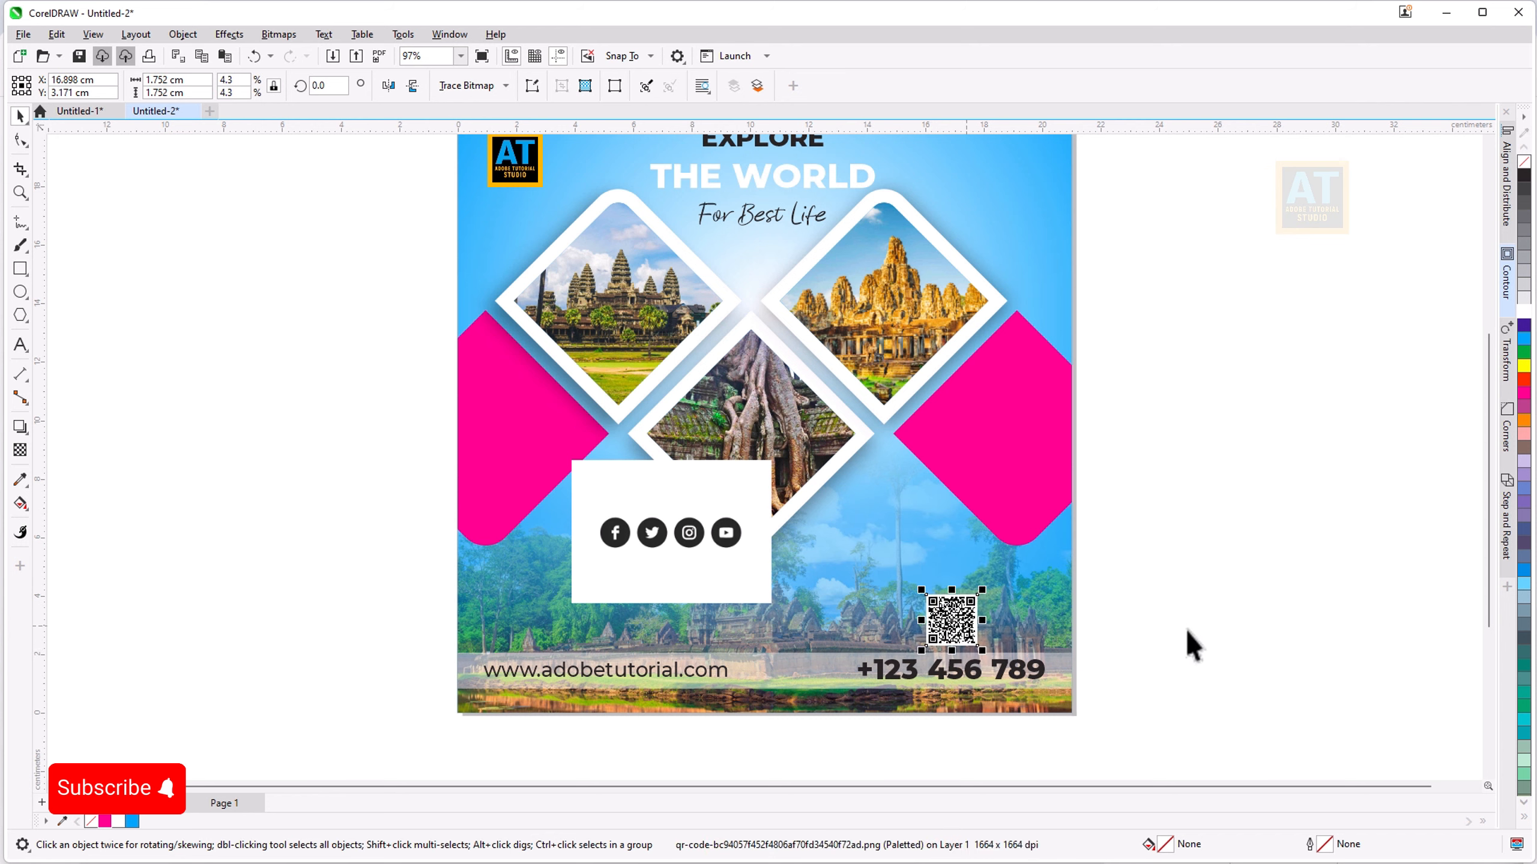
# Step: Move the social icons image over the right temple photo, outline-trace it, and shift the original bitmap off the page's right side
pyautogui.moveTo(679, 538); pyautogui.dragTo(892, 359)
pyautogui.scroll(1, 707, 204)
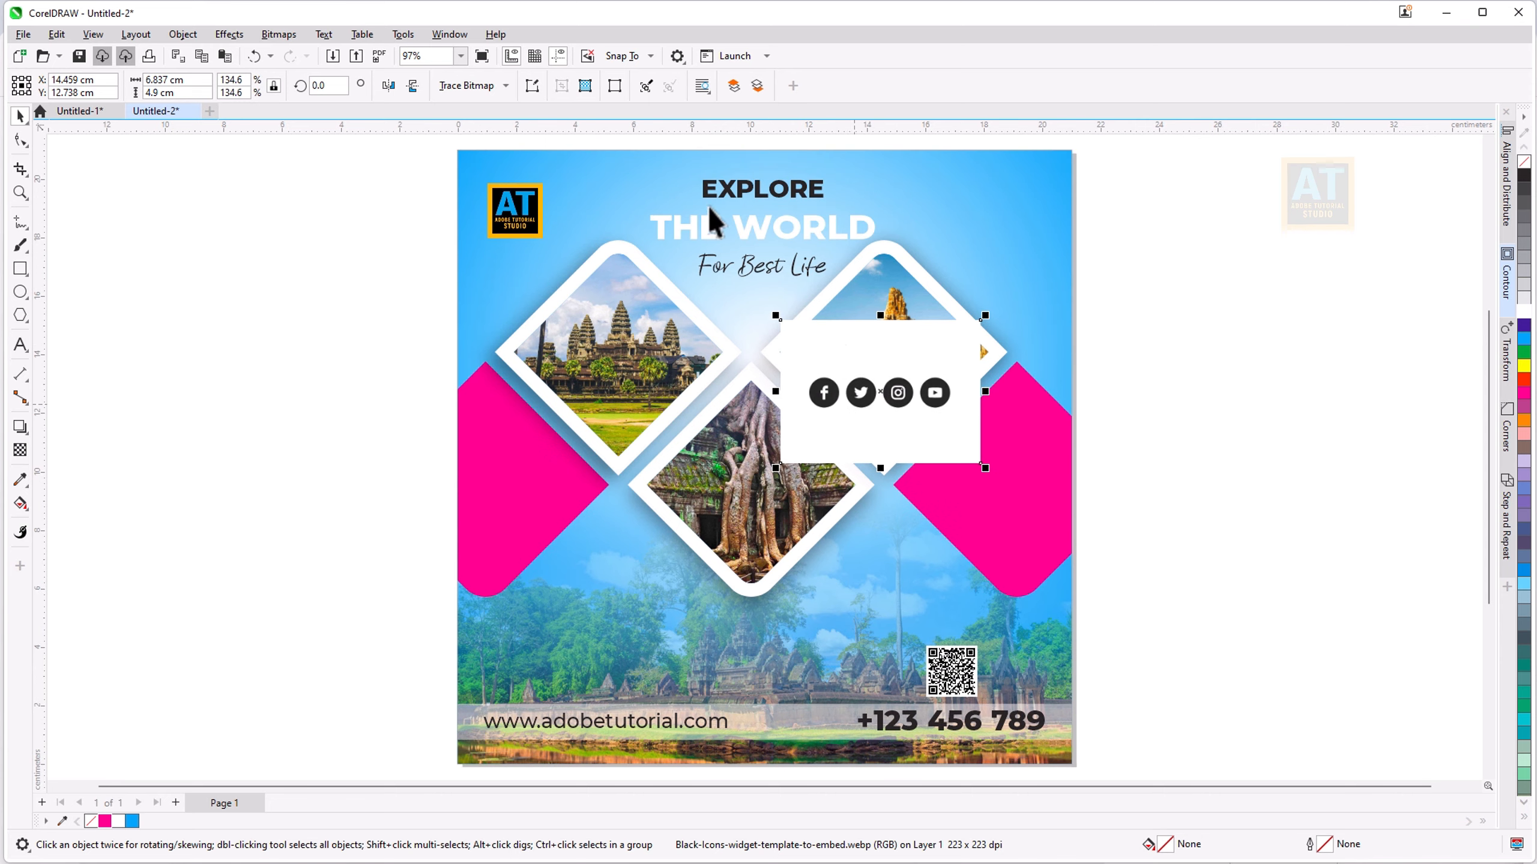
pyautogui.click(500, 89)
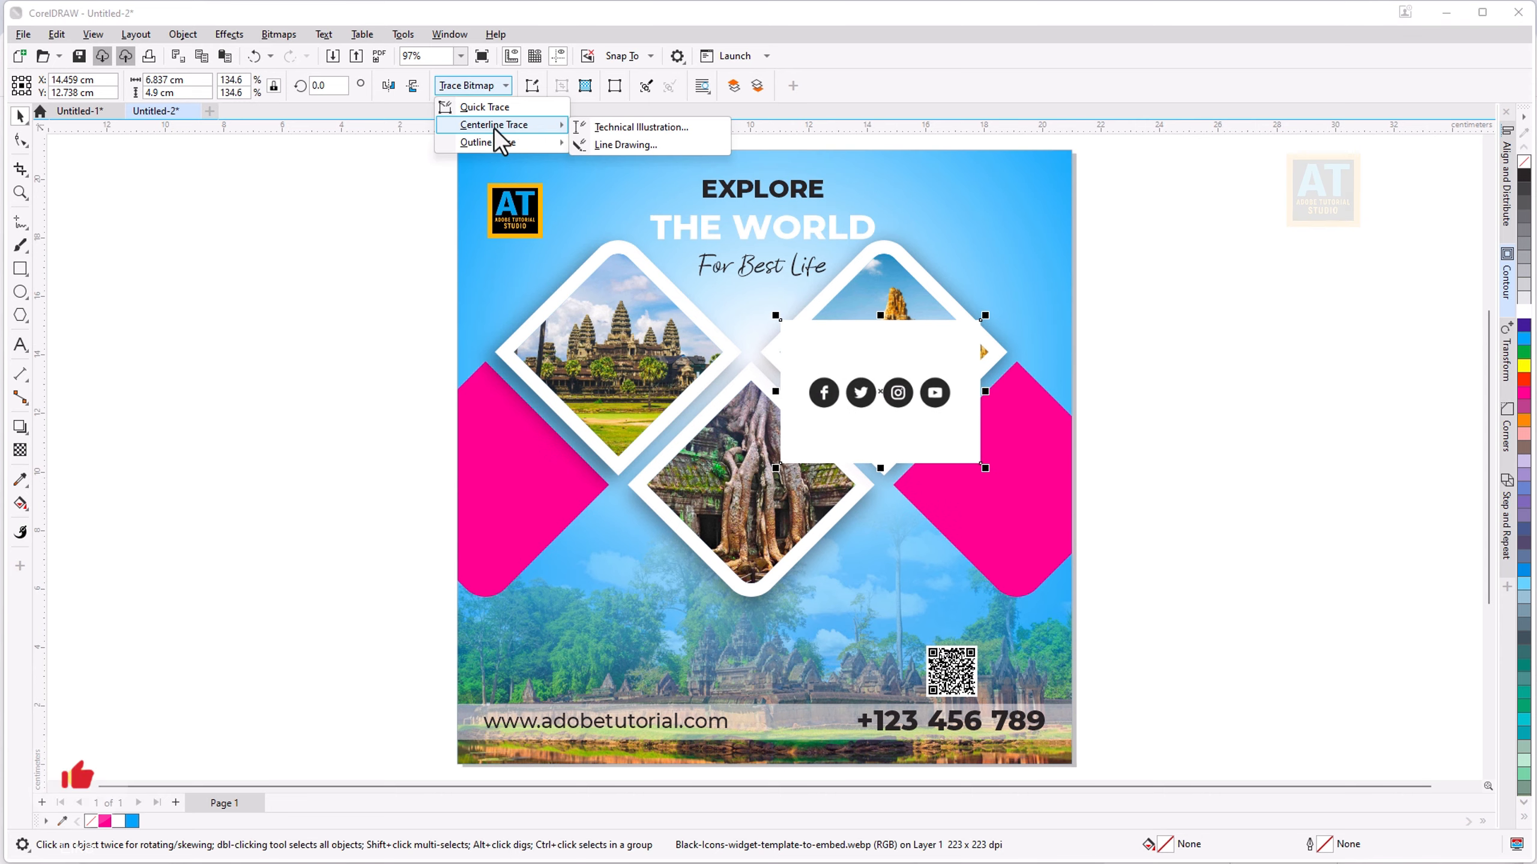
pyautogui.moveTo(491, 143)
pyautogui.click(599, 146)
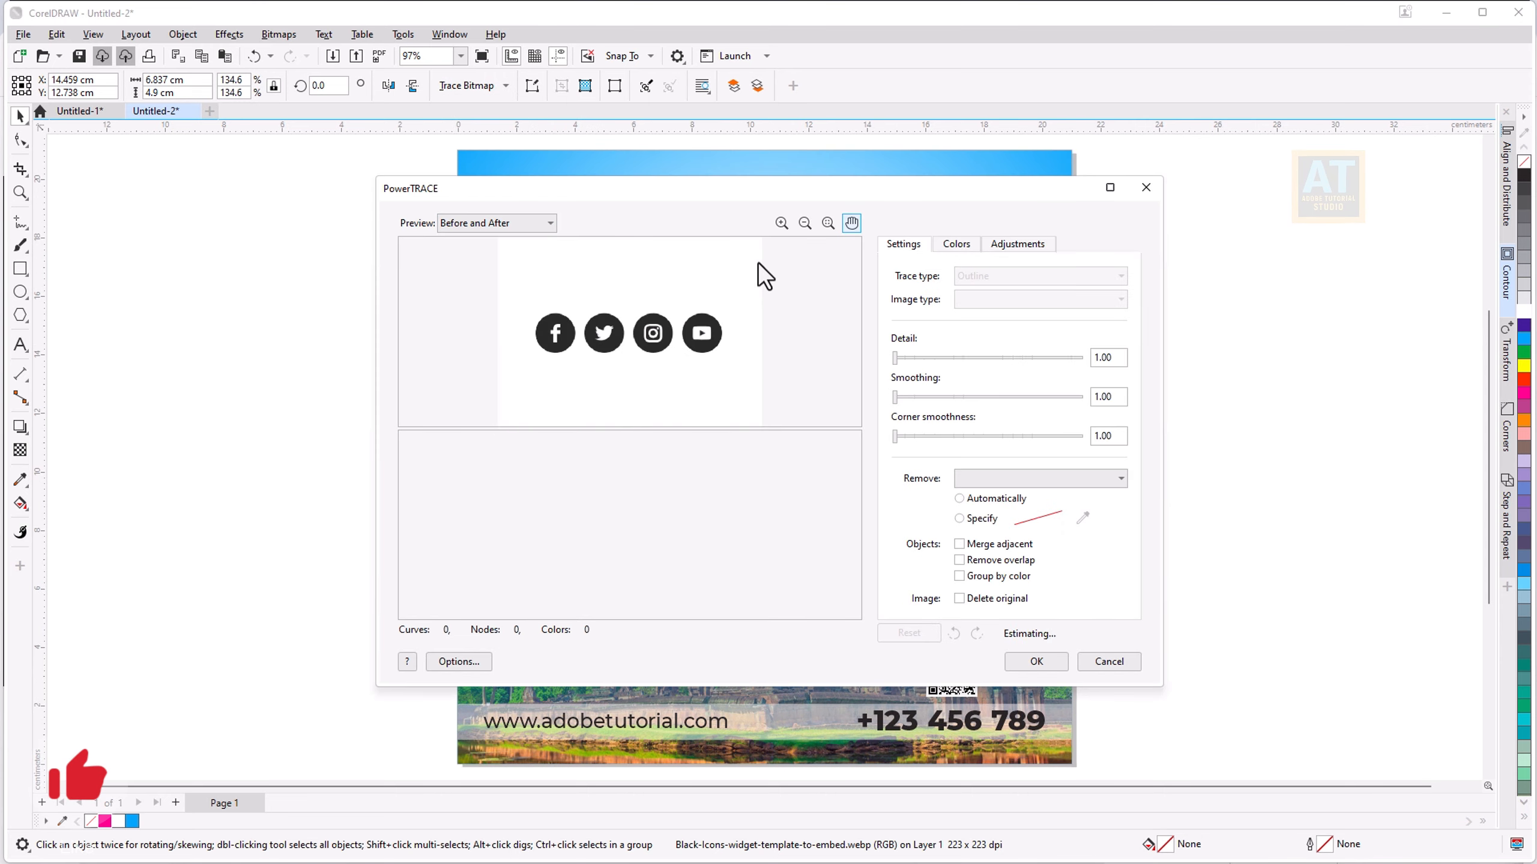
pyautogui.click(1036, 661)
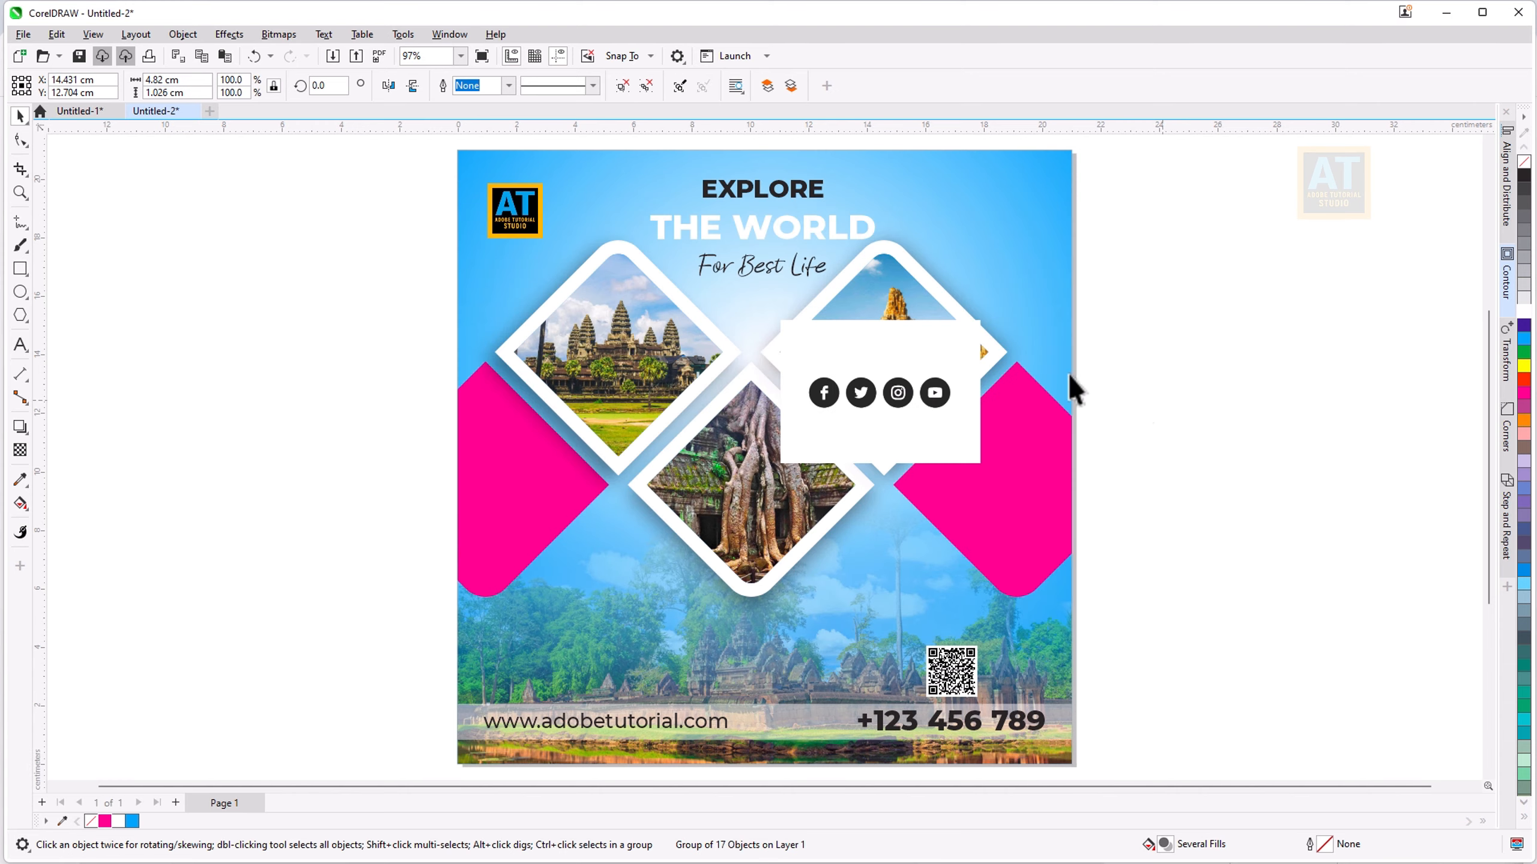
pyautogui.moveTo(1052, 362); pyautogui.dragTo(1091, 446)
pyautogui.scroll(3, 941, 412)
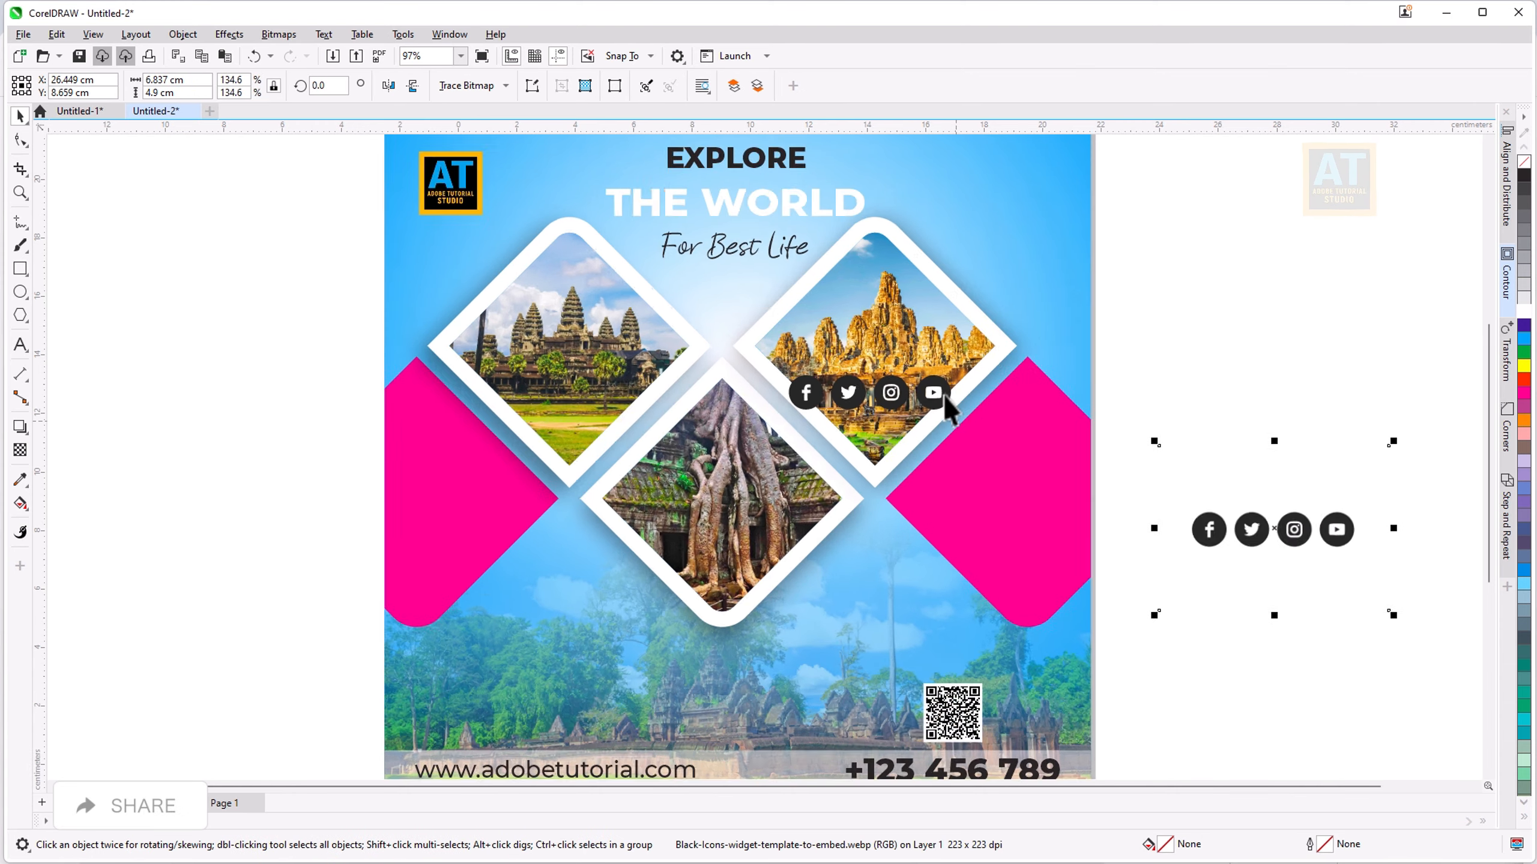
# Step: Ungroup the traced social icons and delete the white shape inside the YouTube icon
pyautogui.click(943, 401)
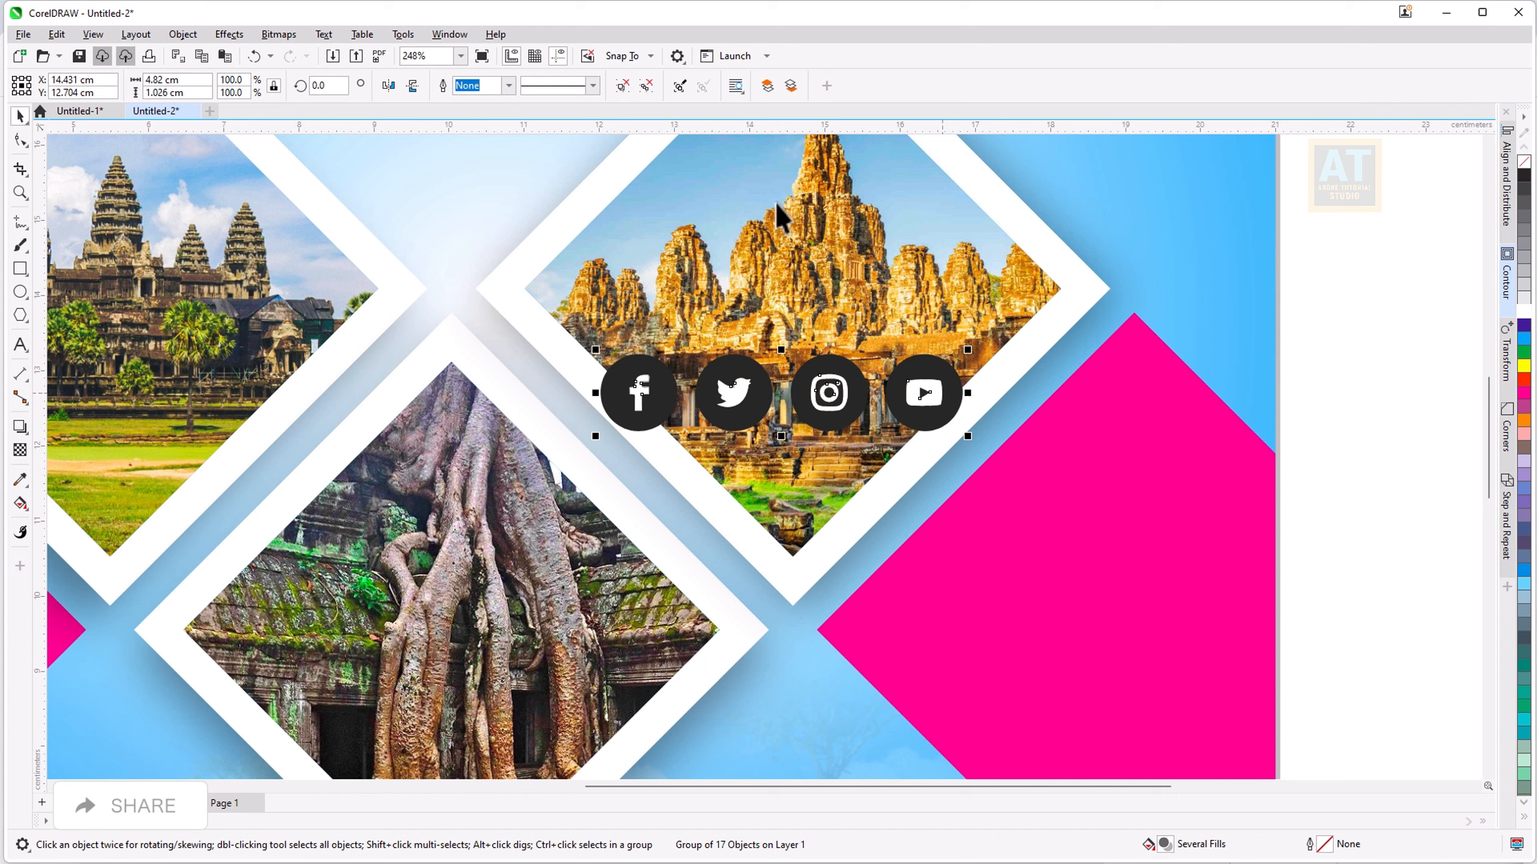
pyautogui.press('Escape')
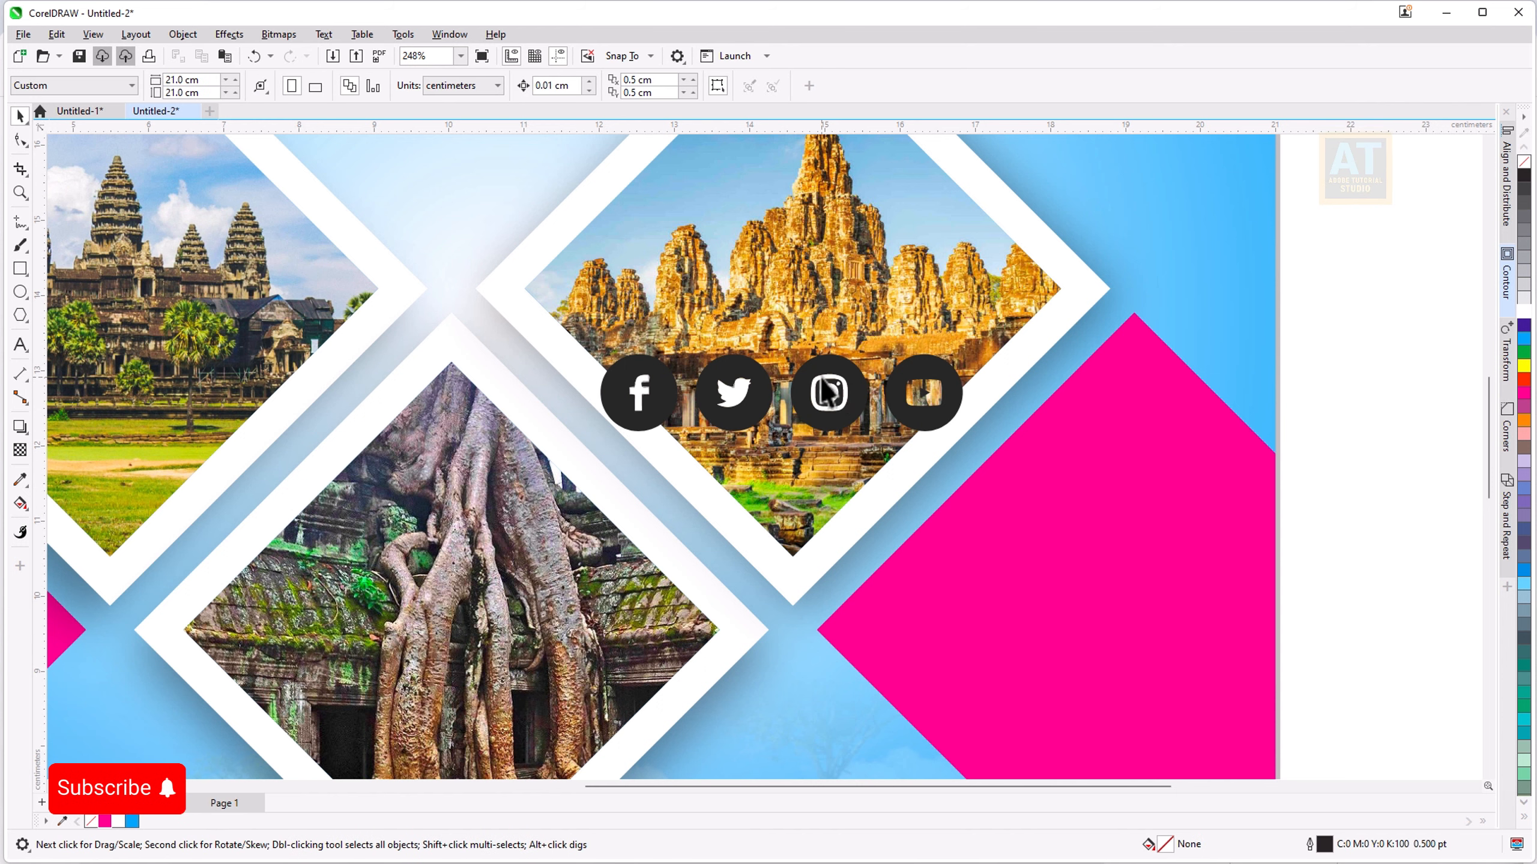
pyautogui.click(829, 392)
pyautogui.scroll(2, 832, 387)
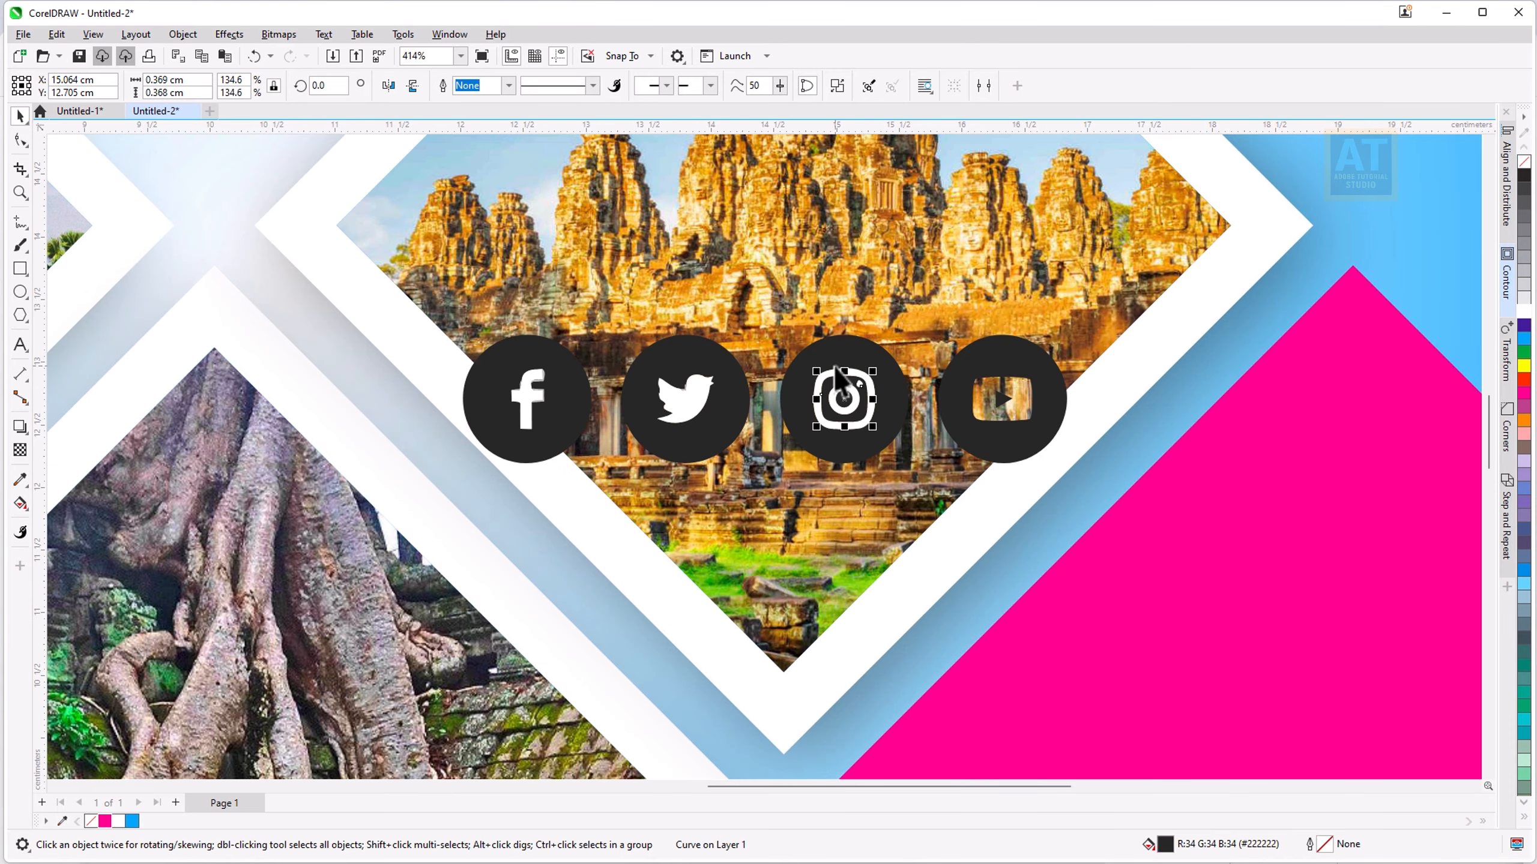
pyautogui.press('Escape')
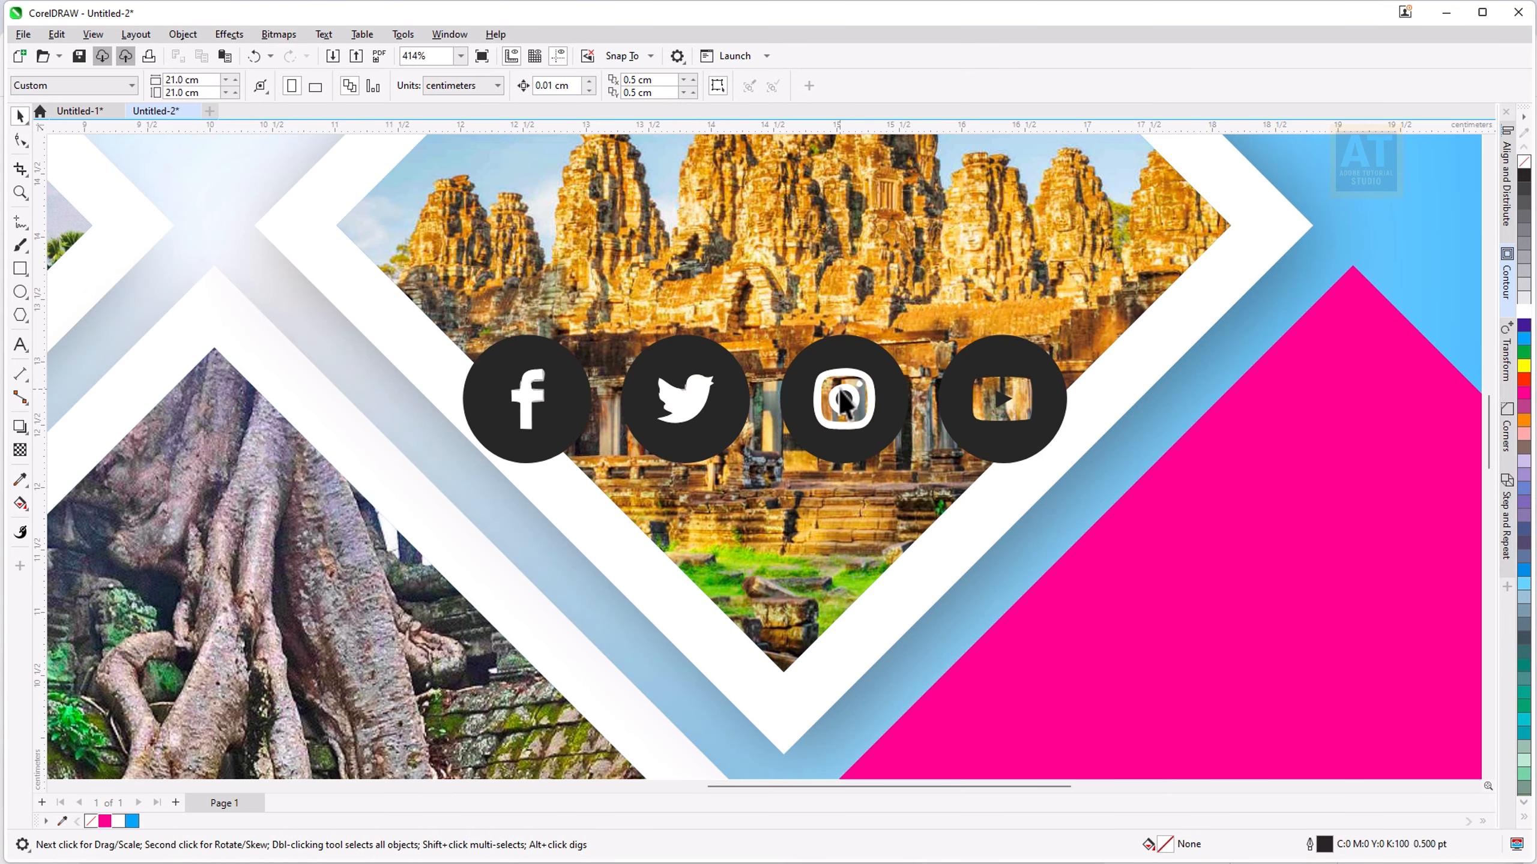
pyautogui.click(840, 389)
pyautogui.press('Delete')
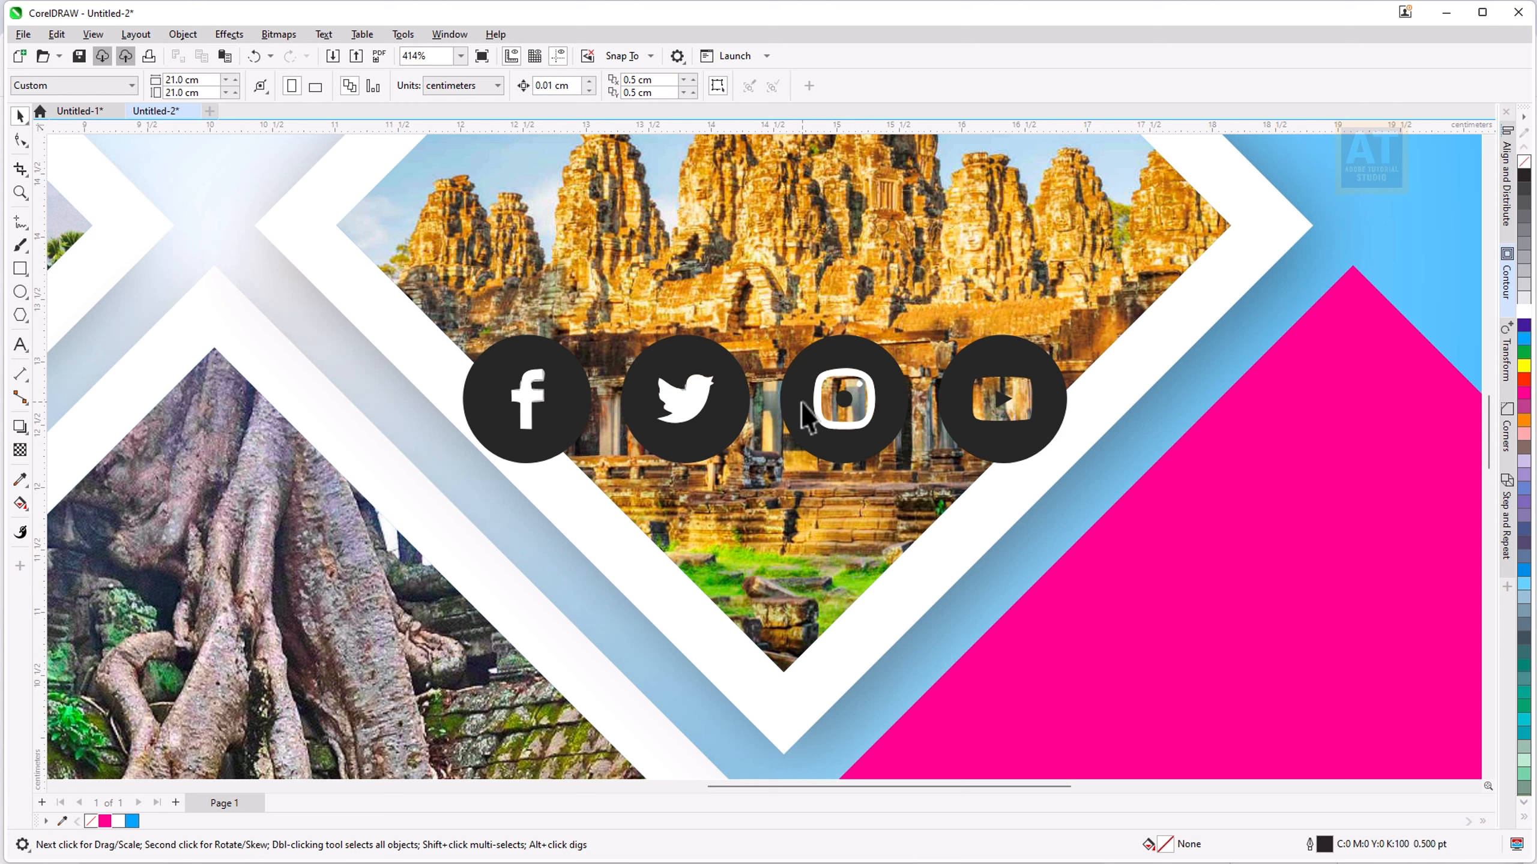
pyautogui.hotkey('ctrl', 'z')
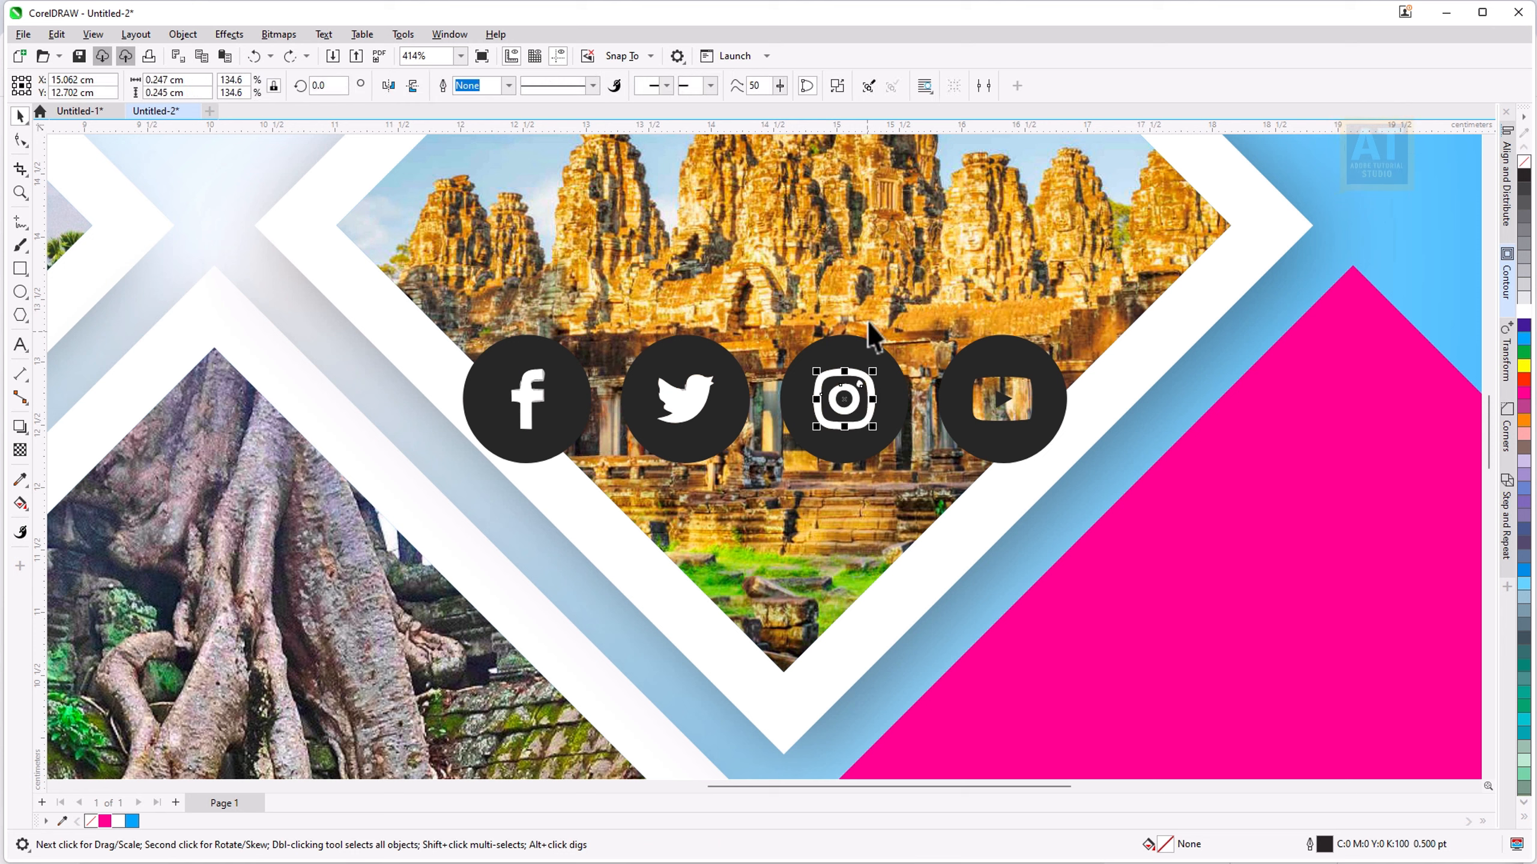
# Step: Delete the white glyph shapes inside the Instagram, Twitter and Facebook icons so only the dark circles with cutouts remain
pyautogui.click(865, 373)
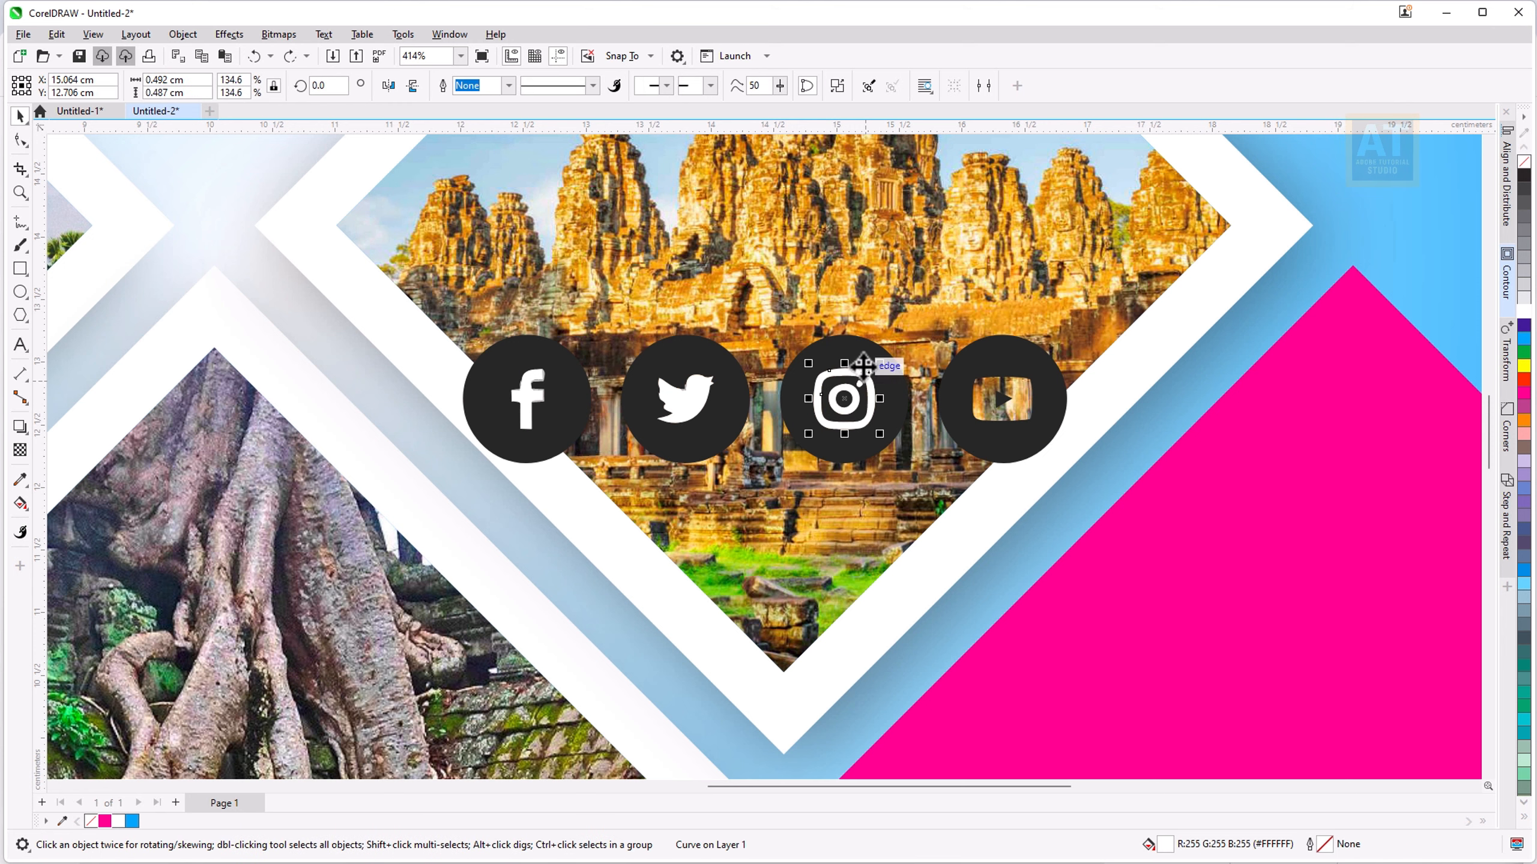
pyautogui.press('Delete')
pyautogui.click(858, 383)
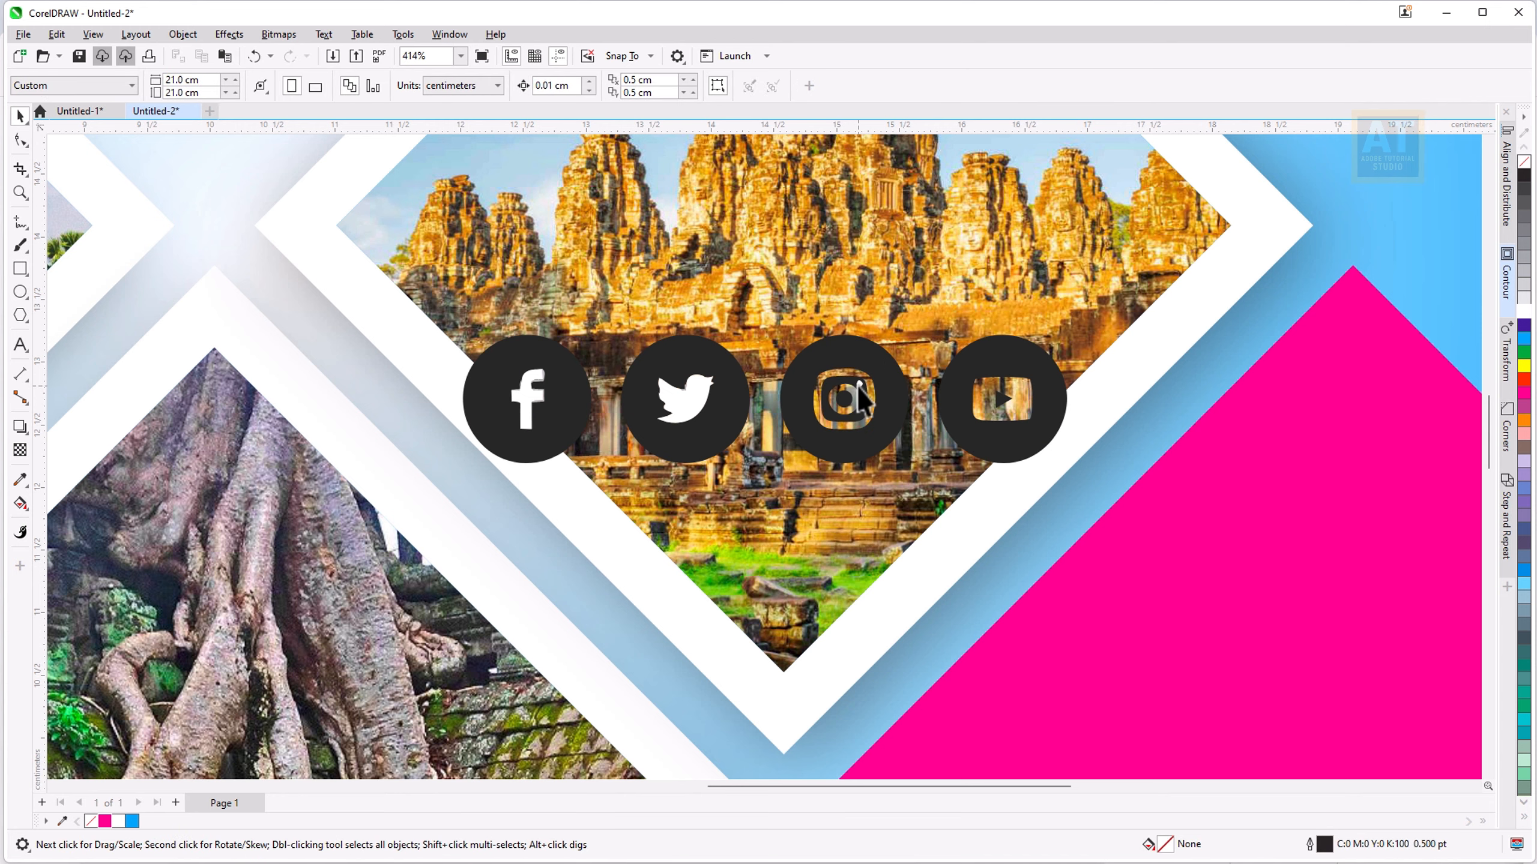
pyautogui.hotkey('ctrl', 'z')
pyautogui.click(678, 407)
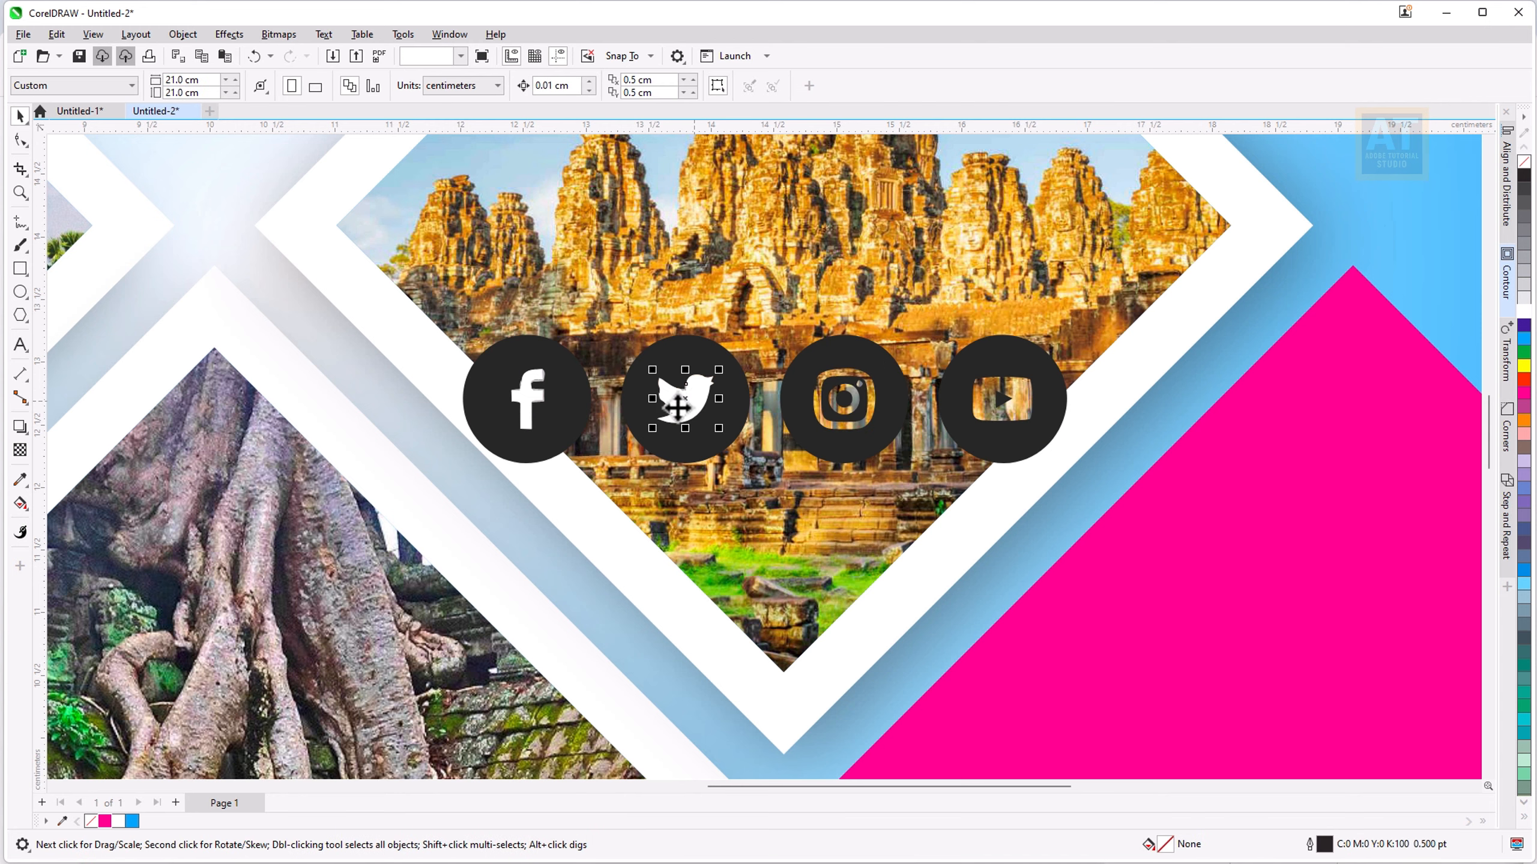
pyautogui.click(540, 411)
pyautogui.scroll(-3, 600, 428)
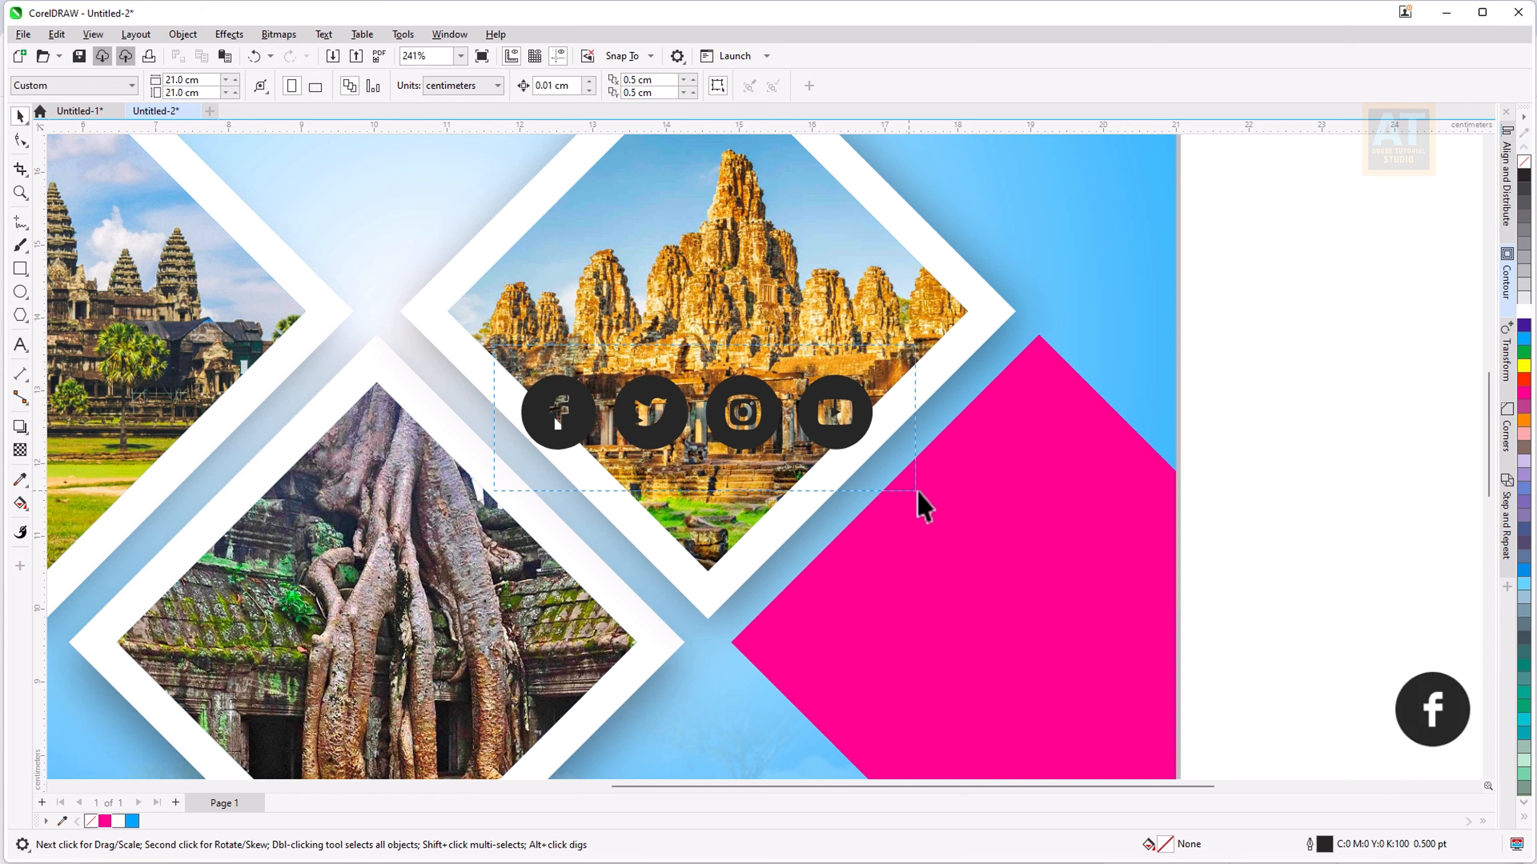
# Step: Combine the traced social icons into a single curve and delete the original icons bitmap beside the page
pyautogui.moveTo(917, 492); pyautogui.dragTo(916, 491)
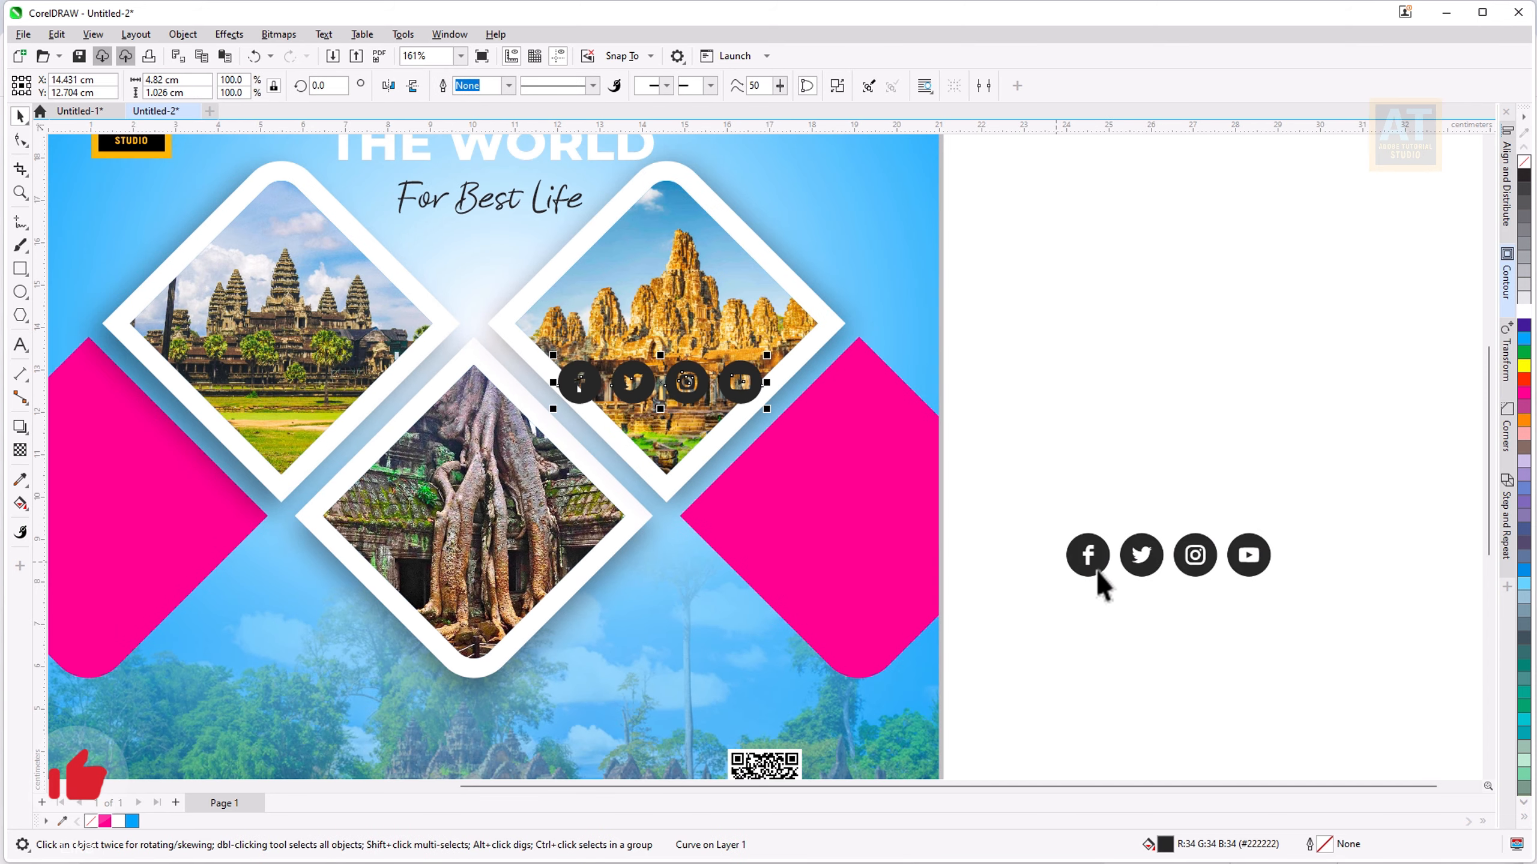
pyautogui.click(1100, 566)
pyautogui.press('Delete')
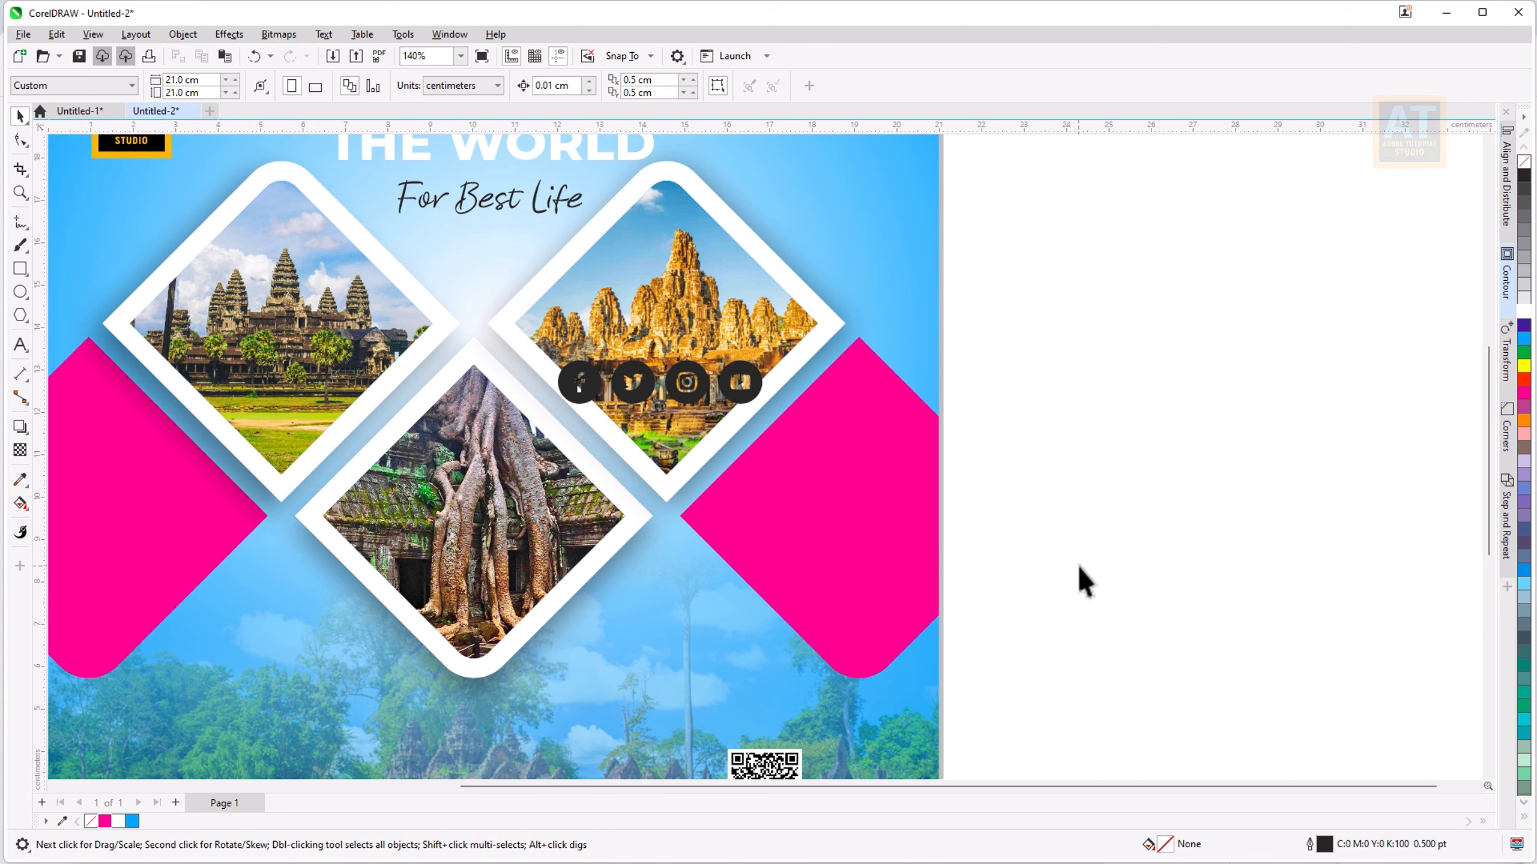
# Step: Place the combined social icons about 3.93 cm wide in the poster's upper-right corner and fill them white
pyautogui.hotkey('shift', 'F4')
pyautogui.moveTo(936, 389); pyautogui.dragTo(1039, 194)
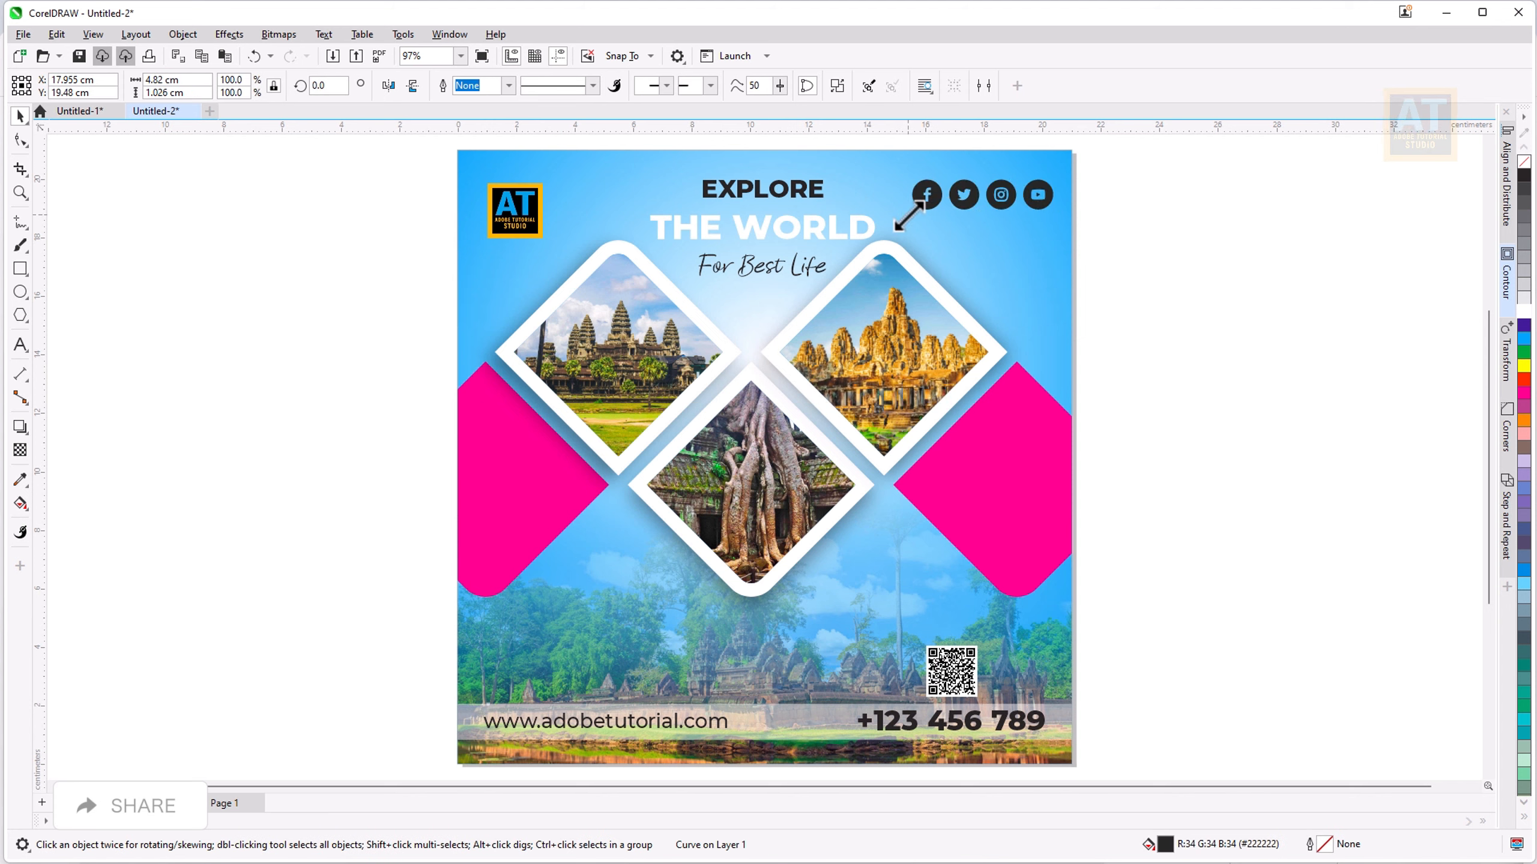
pyautogui.moveTo(907, 214)
pyautogui.mouseDown()
pyautogui.moveTo(923, 200)
pyautogui.moveTo(914, 212)
pyautogui.mouseUp()
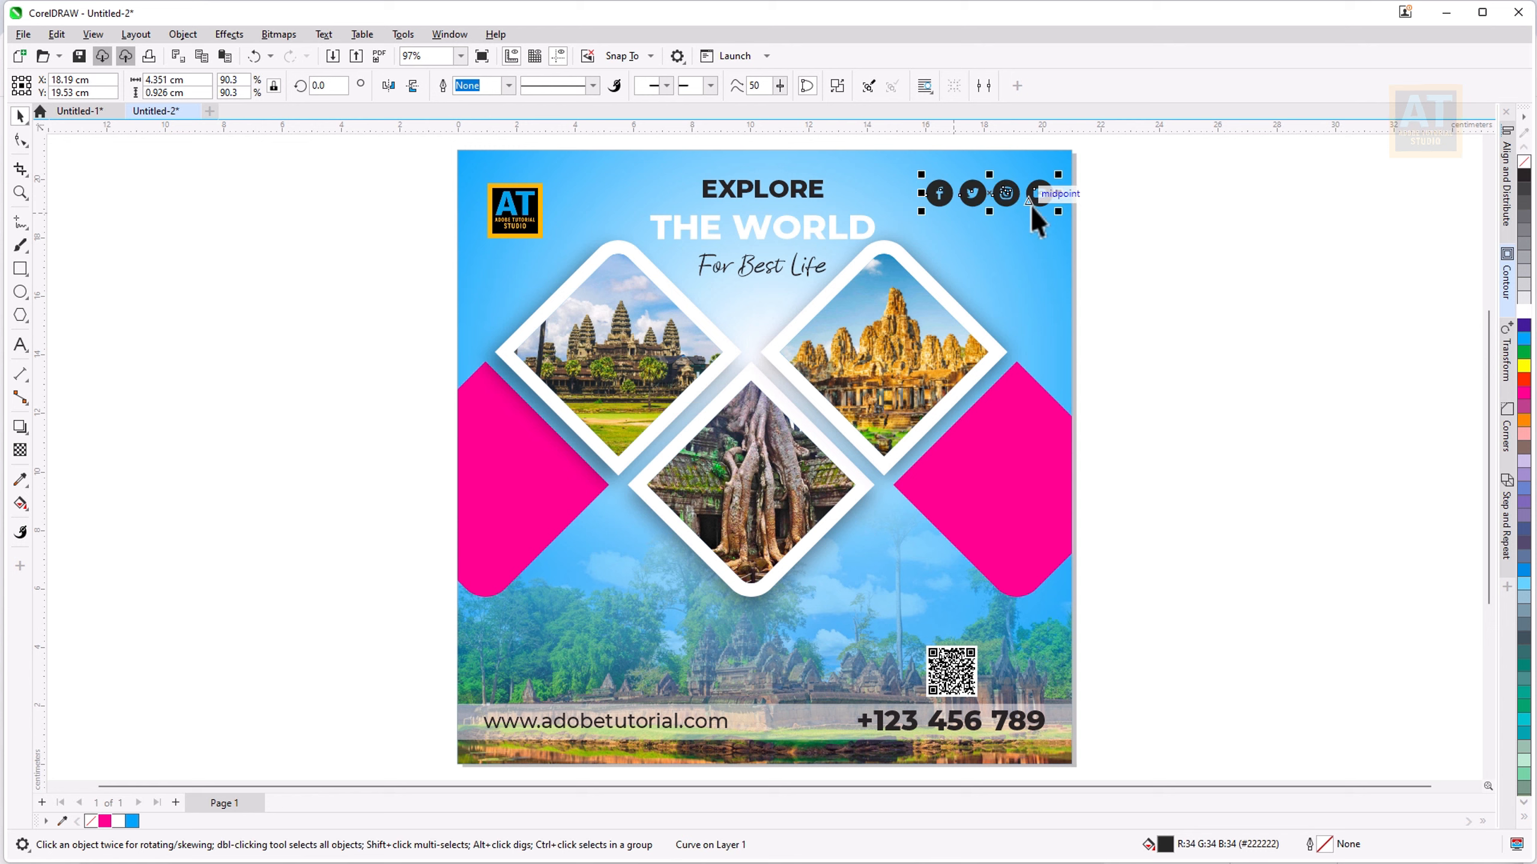
pyautogui.moveTo(1058, 212)
pyautogui.mouseDown()
pyautogui.moveTo(1018, 204)
pyautogui.moveTo(1053, 226)
pyautogui.moveTo(1051, 210)
pyautogui.mouseUp()
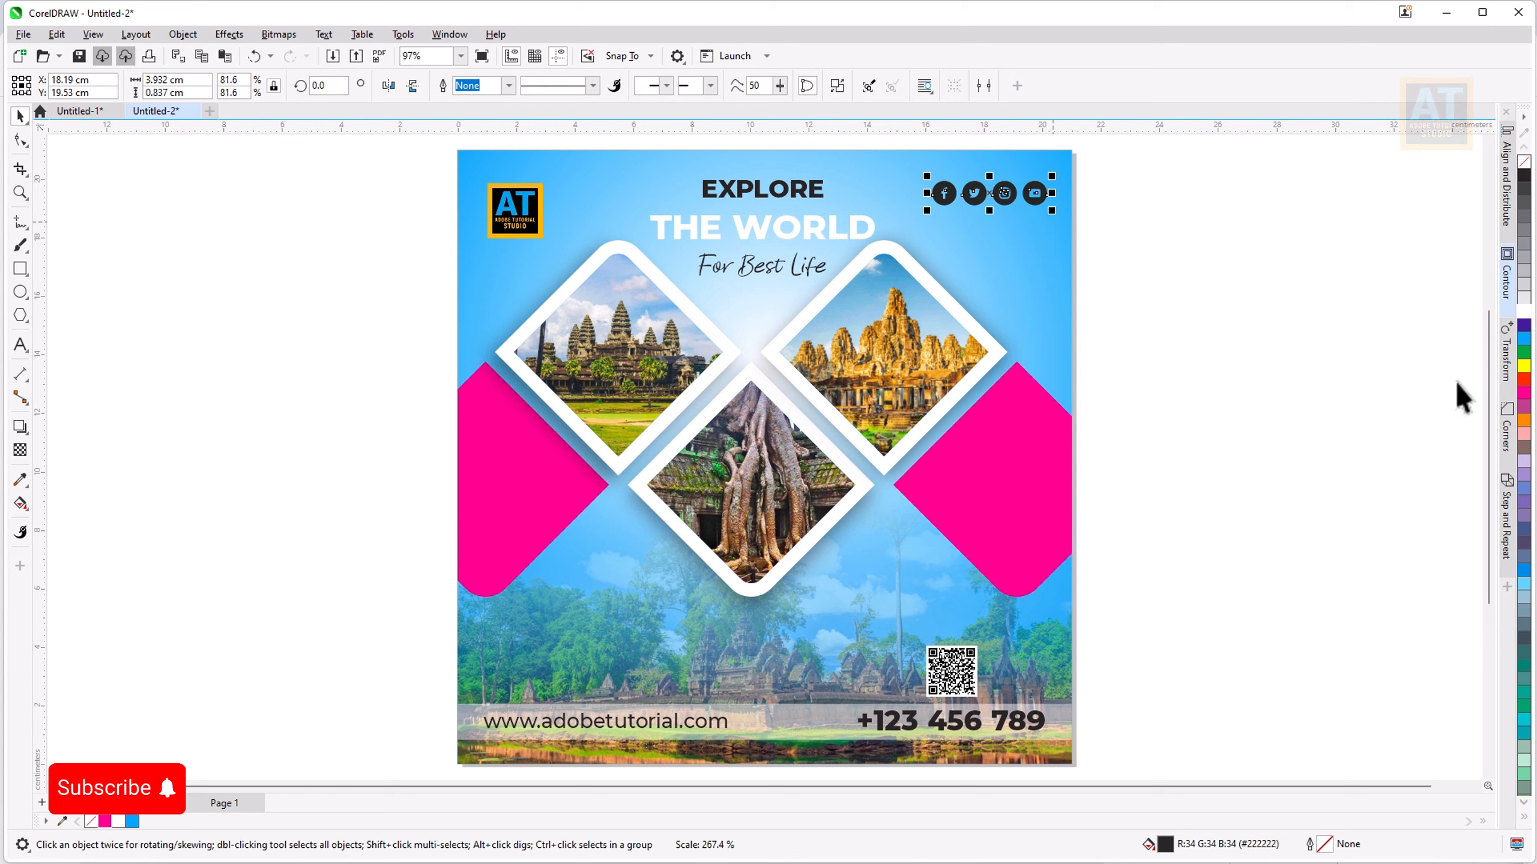
pyautogui.click(1522, 313)
pyautogui.click(1157, 293)
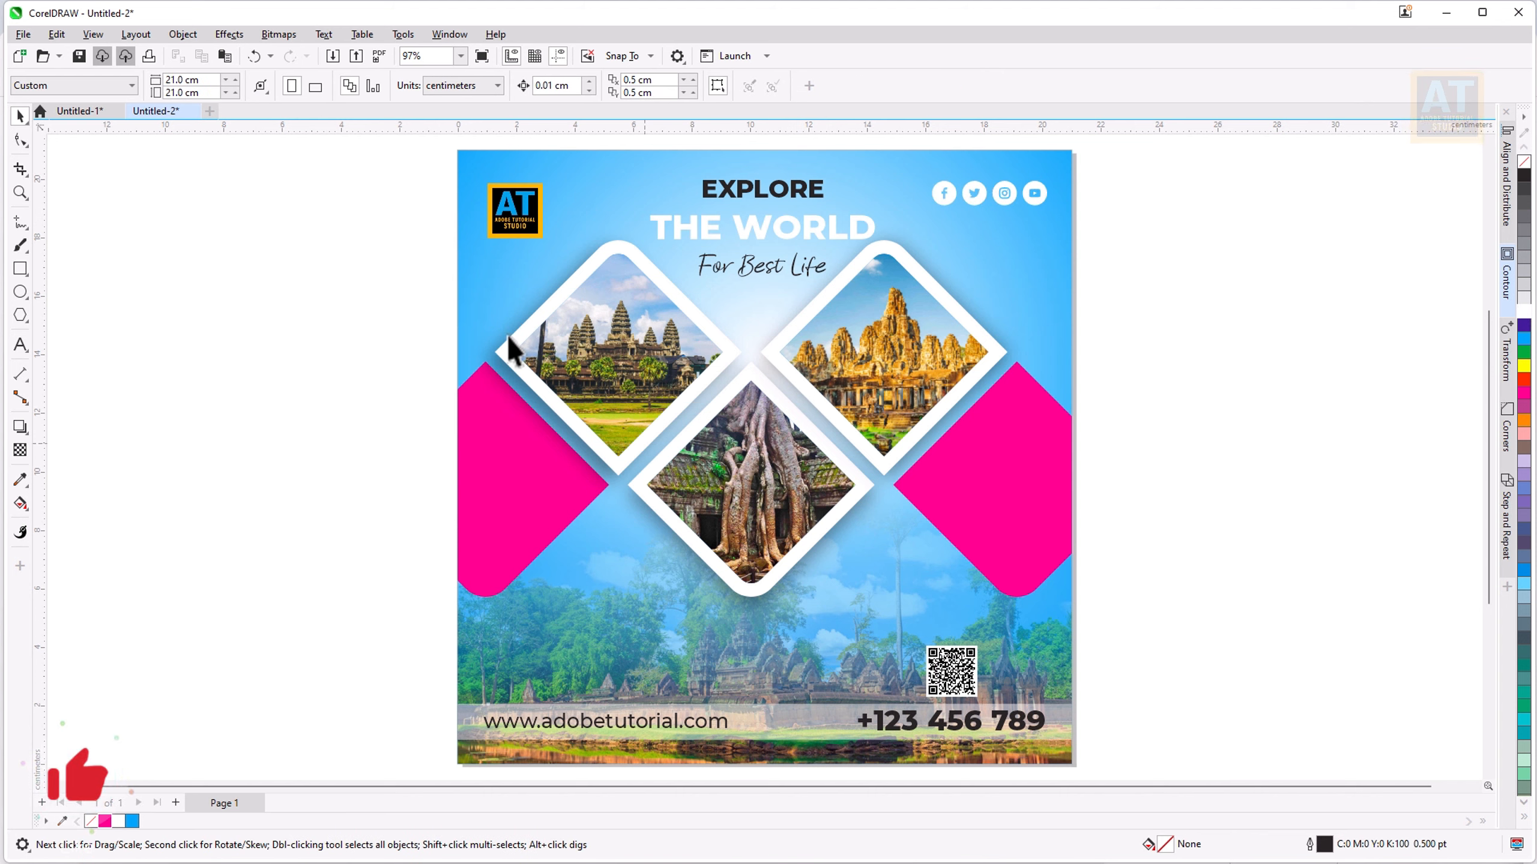
# Step: Group and enlarge the three headline lines to about 8.32 cm wide, keeping them centred, and ungroup them
pyautogui.moveTo(611, 148); pyautogui.dragTo(897, 292)
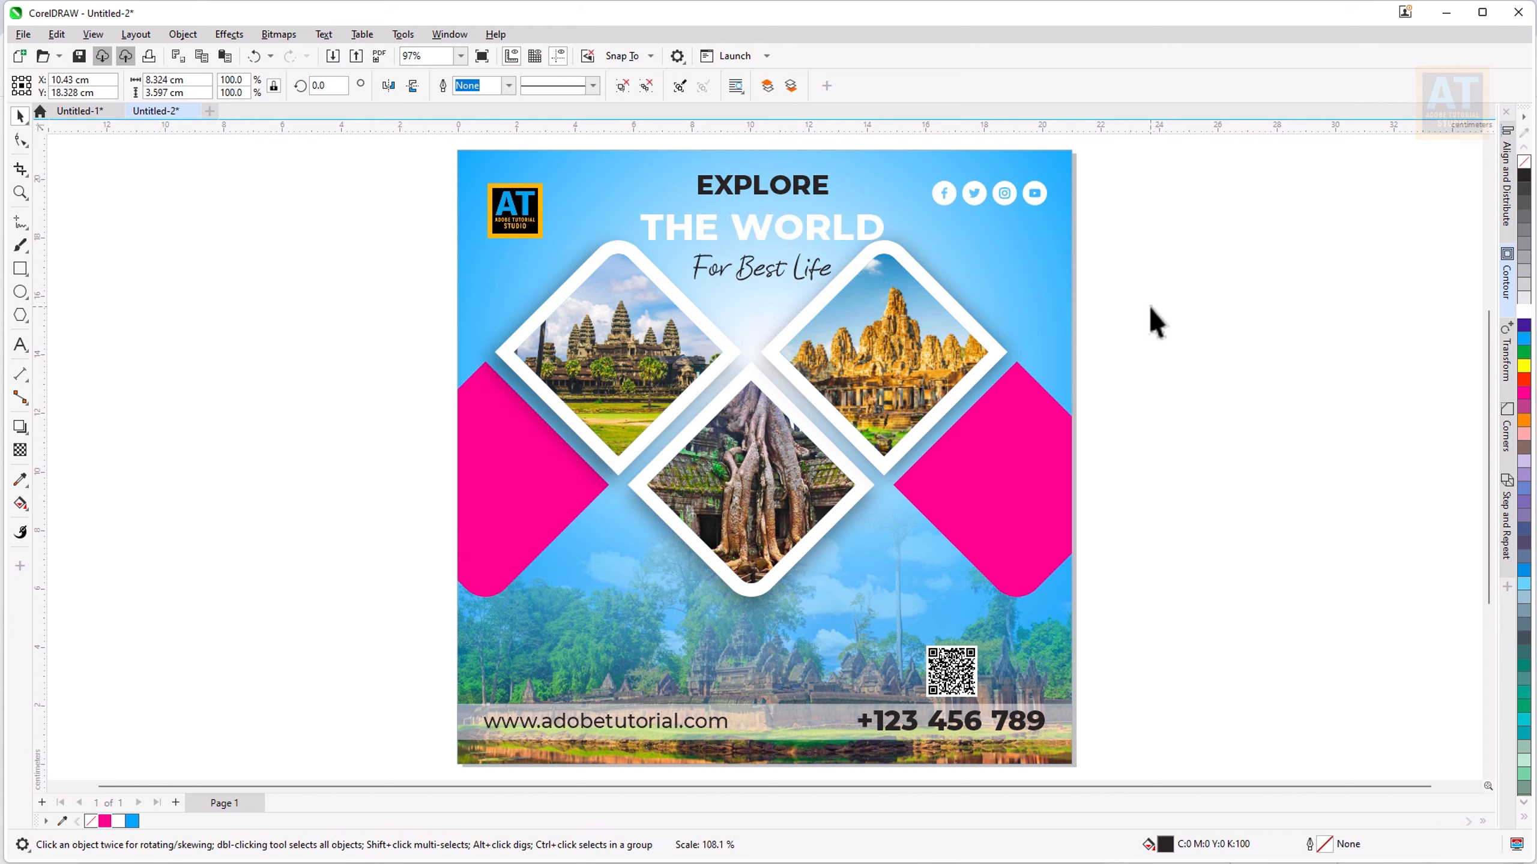
pyautogui.click(1148, 304)
pyautogui.click(838, 234)
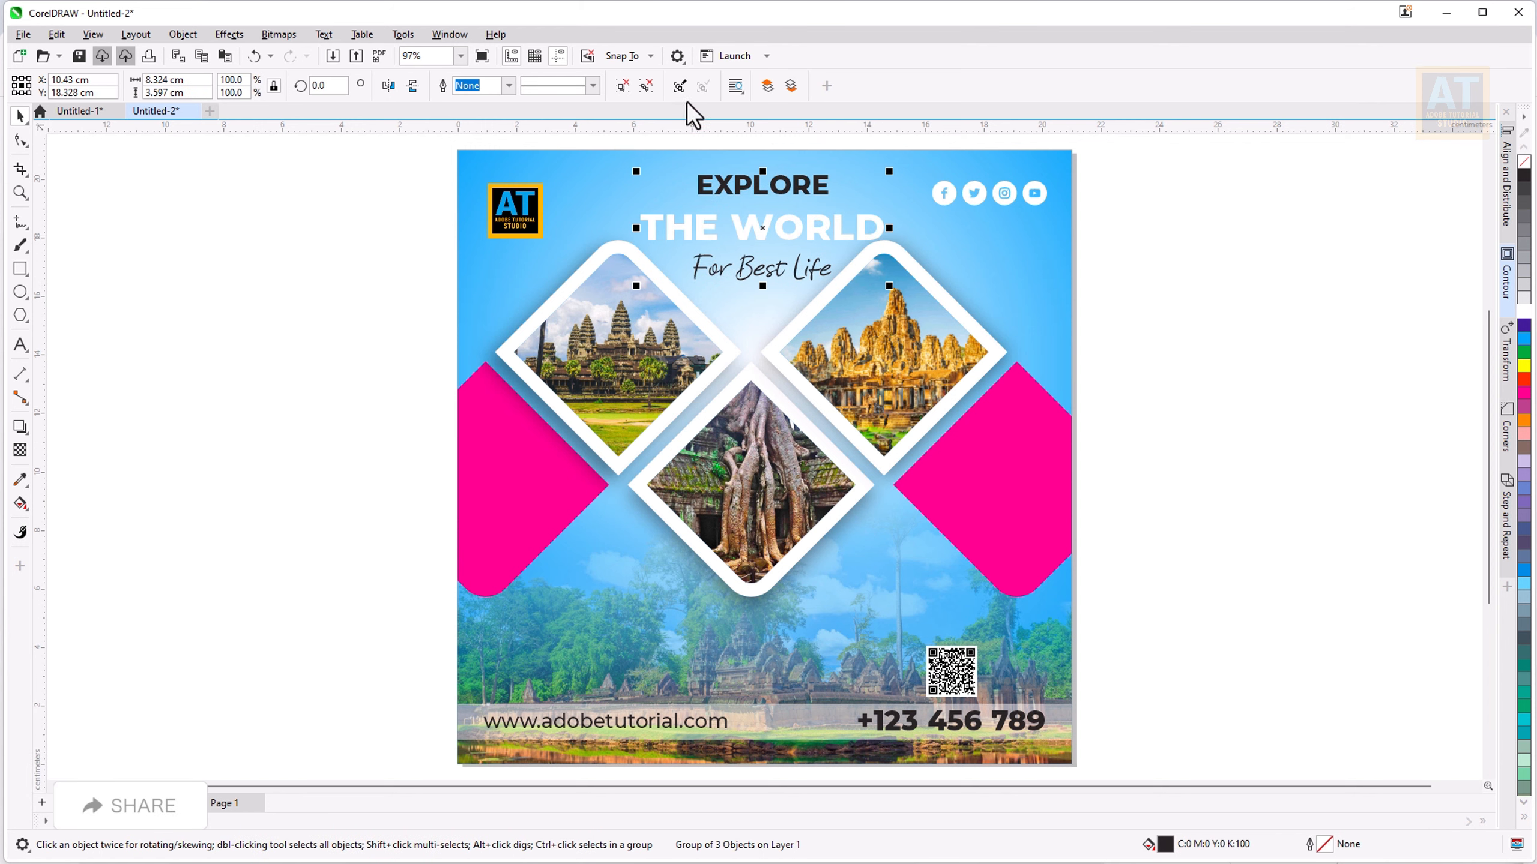
pyautogui.click(645, 86)
# Step: Enlarge the THE WORLD line from its centre to about 9.32 cm wide
pyautogui.click(839, 227)
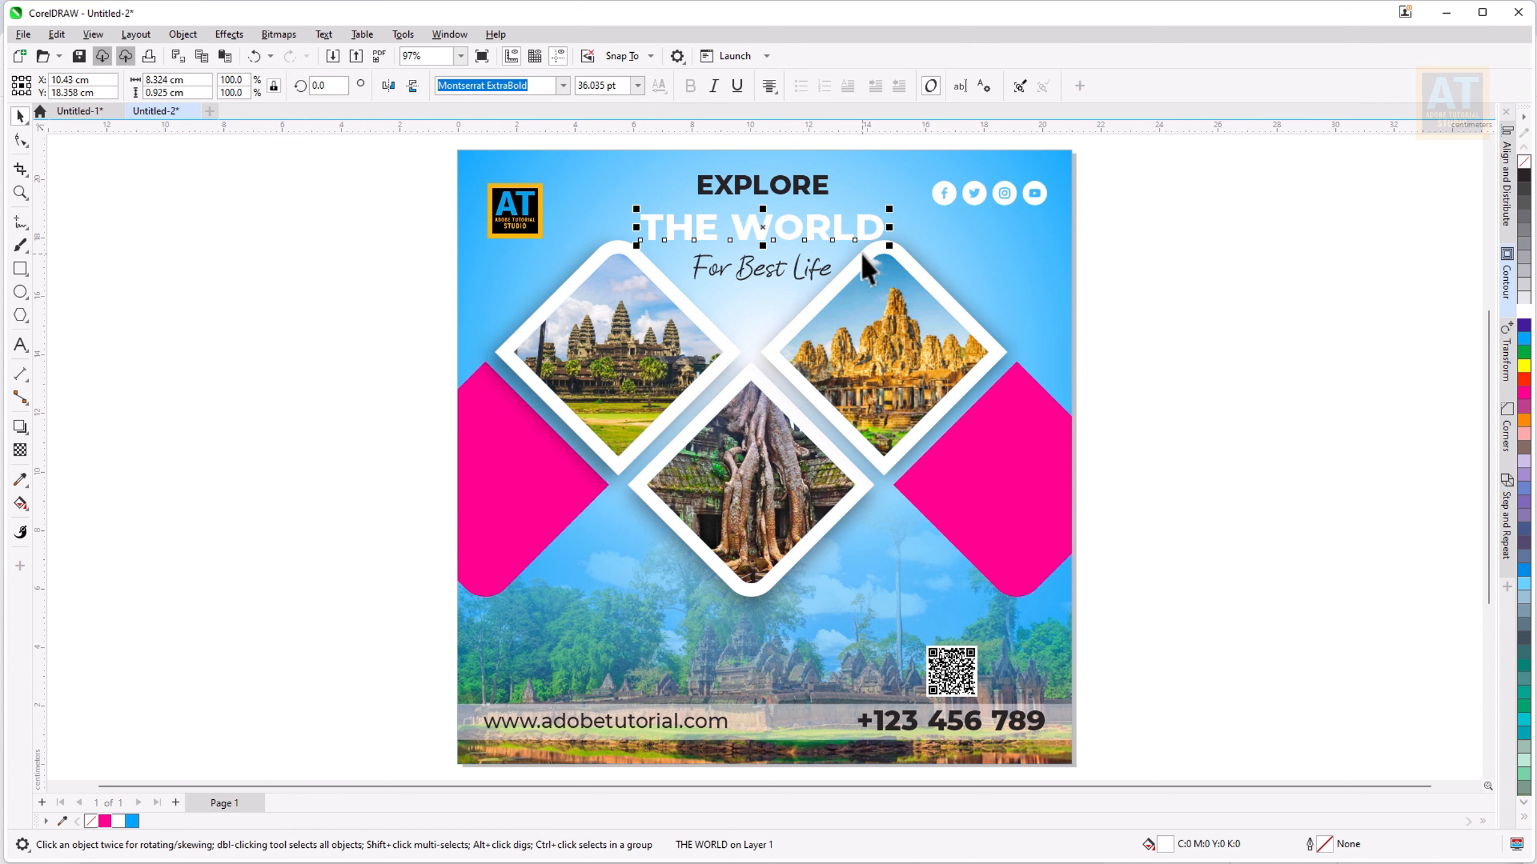
pyautogui.moveTo(887, 243); pyautogui.dragTo(888, 248)
pyautogui.press('Escape')
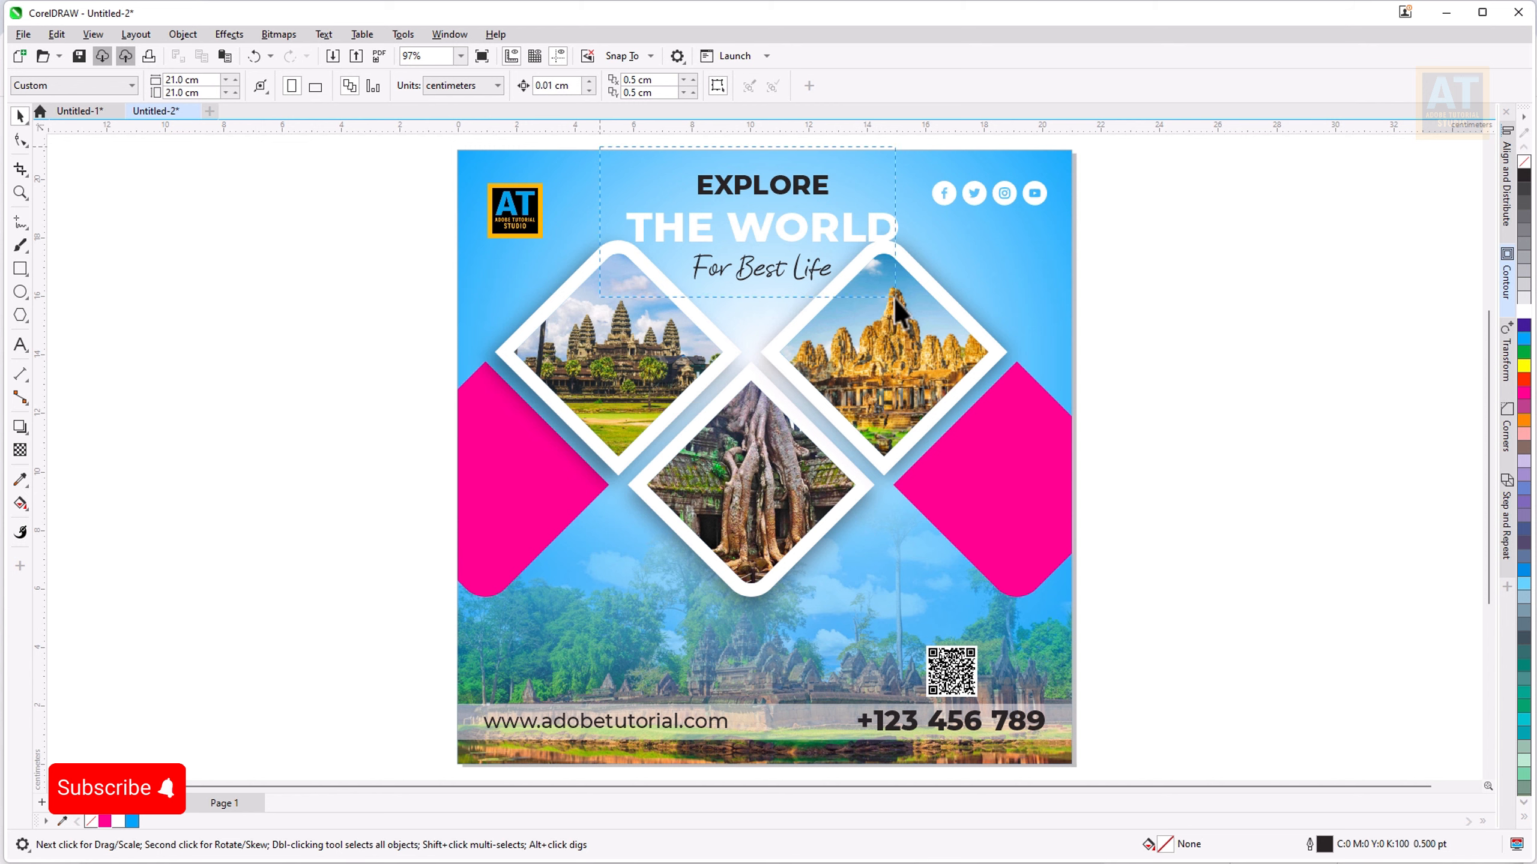
# Step: Centre the EXPLORE, THE WORLD and For Best Life lines horizontally on the full-width footer bar
pyautogui.moveTo(895, 297); pyautogui.dragTo(914, 303)
pyautogui.keyDown('shift'); pyautogui.click(766, 722); pyautogui.keyUp('shift')
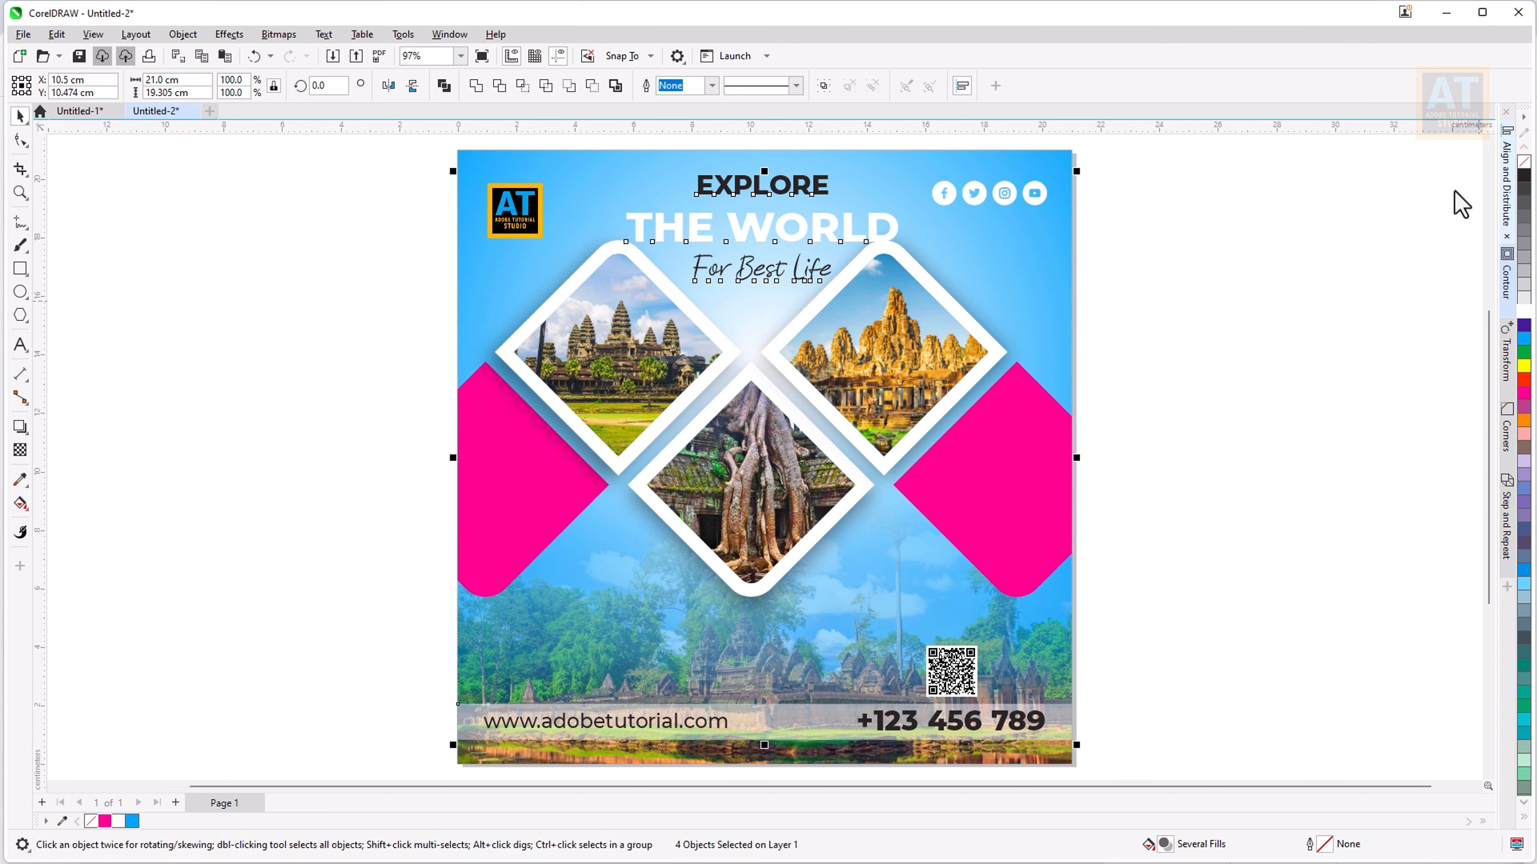
pyautogui.click(1507, 182)
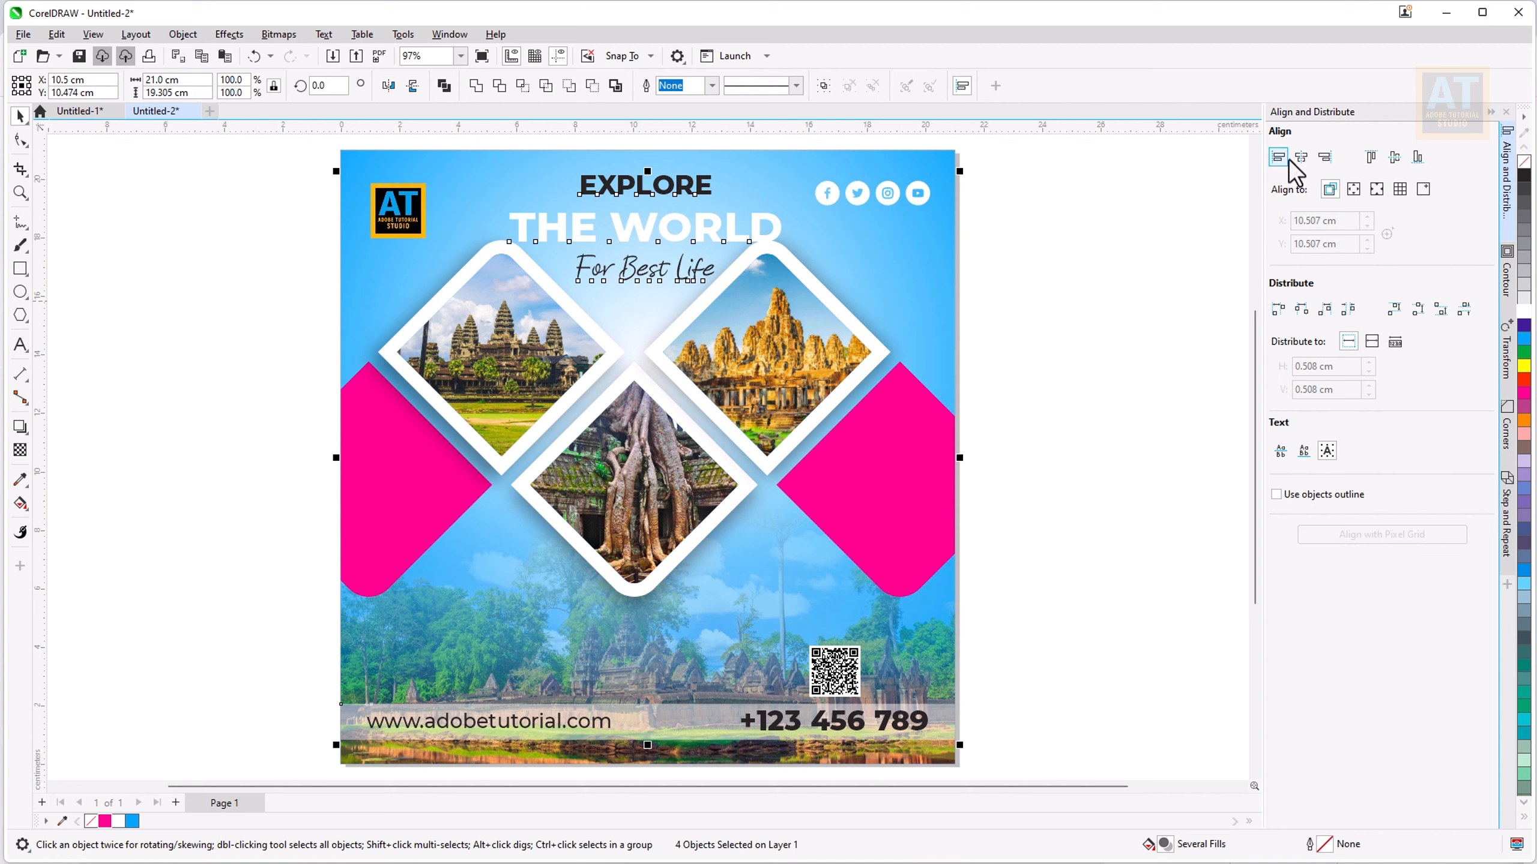
pyautogui.click(1301, 157)
pyautogui.click(1093, 315)
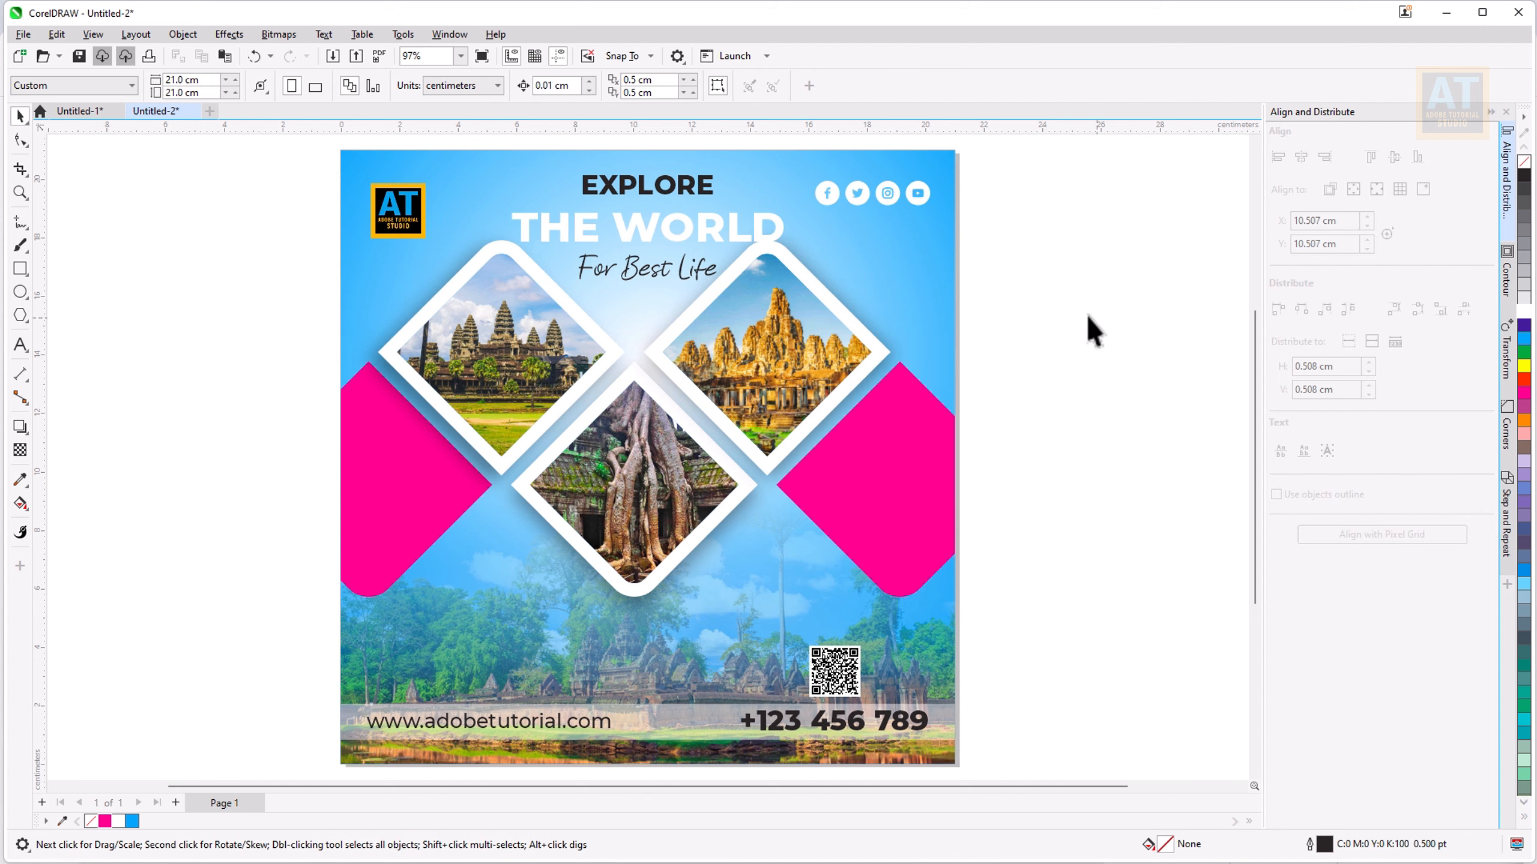
# Step: Tighten the headline spacing by nudging THE WORLD up toward EXPLORE and For Best Life up beneath it
pyautogui.click(576, 230)
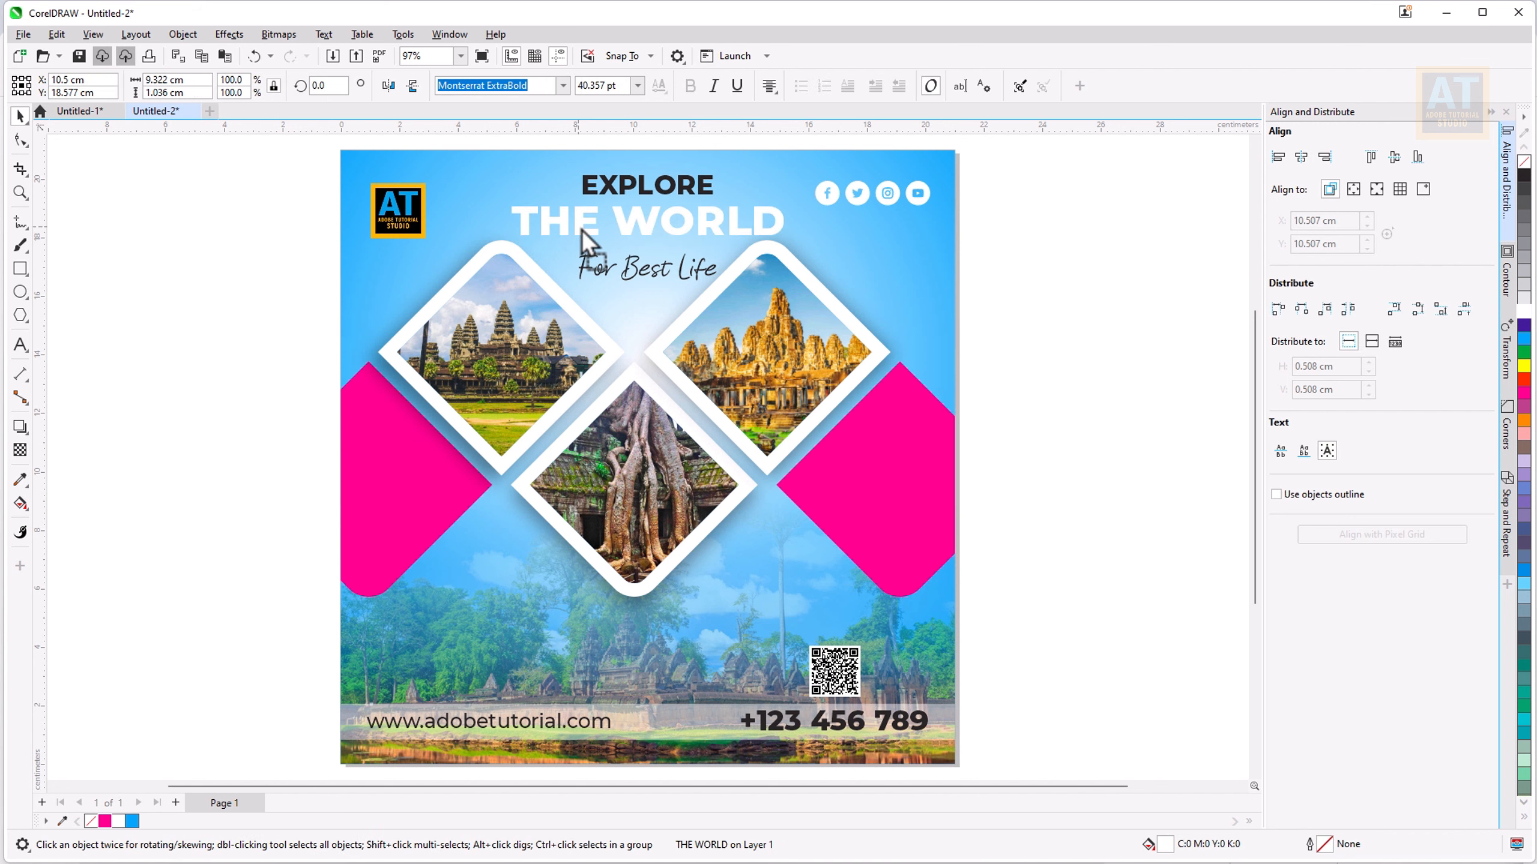
pyautogui.click(659, 278)
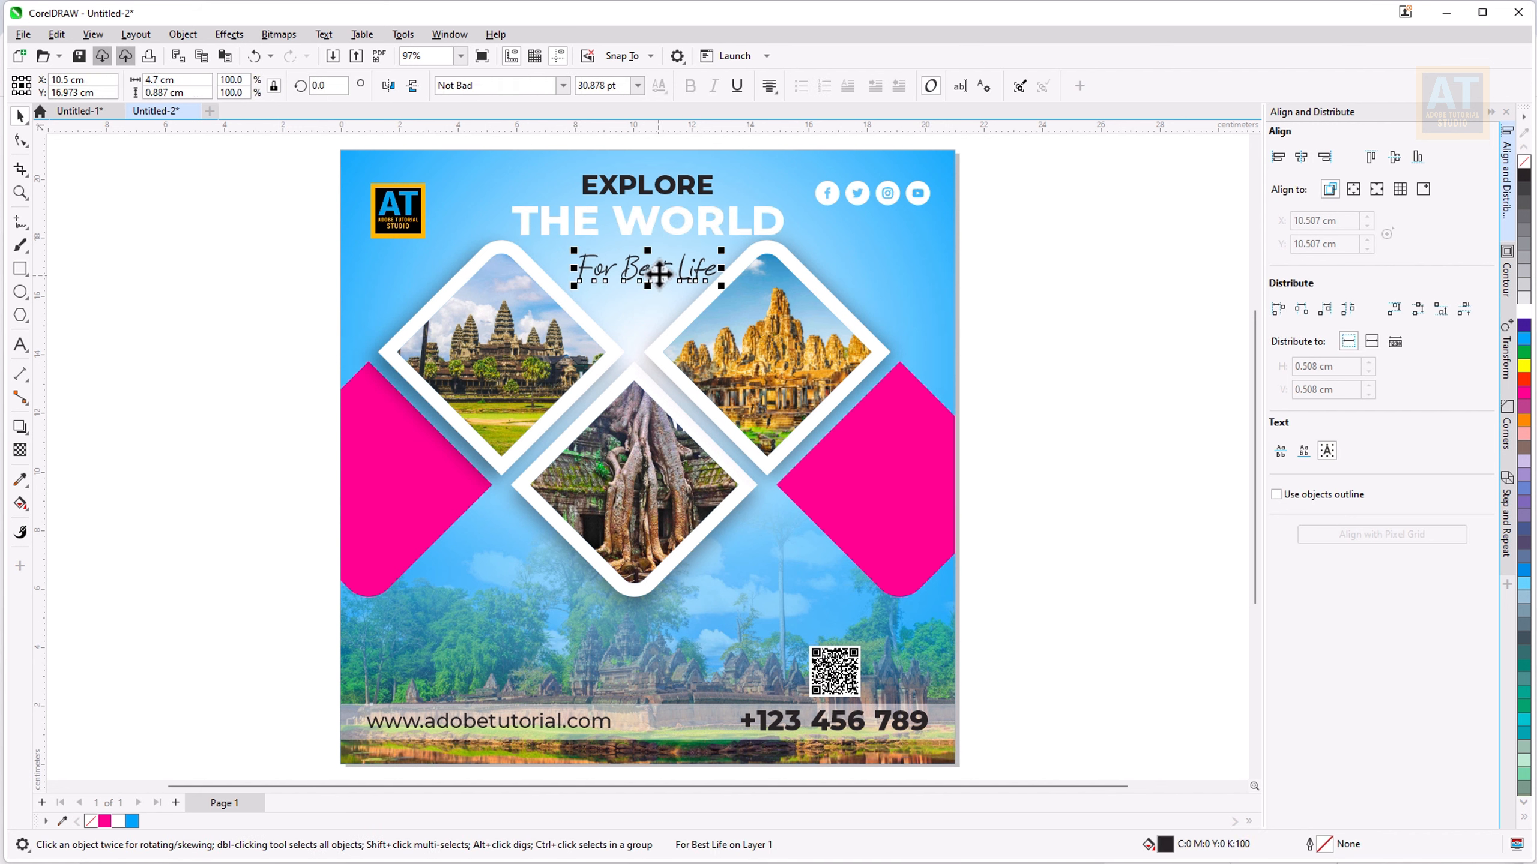
pyautogui.click(1491, 115)
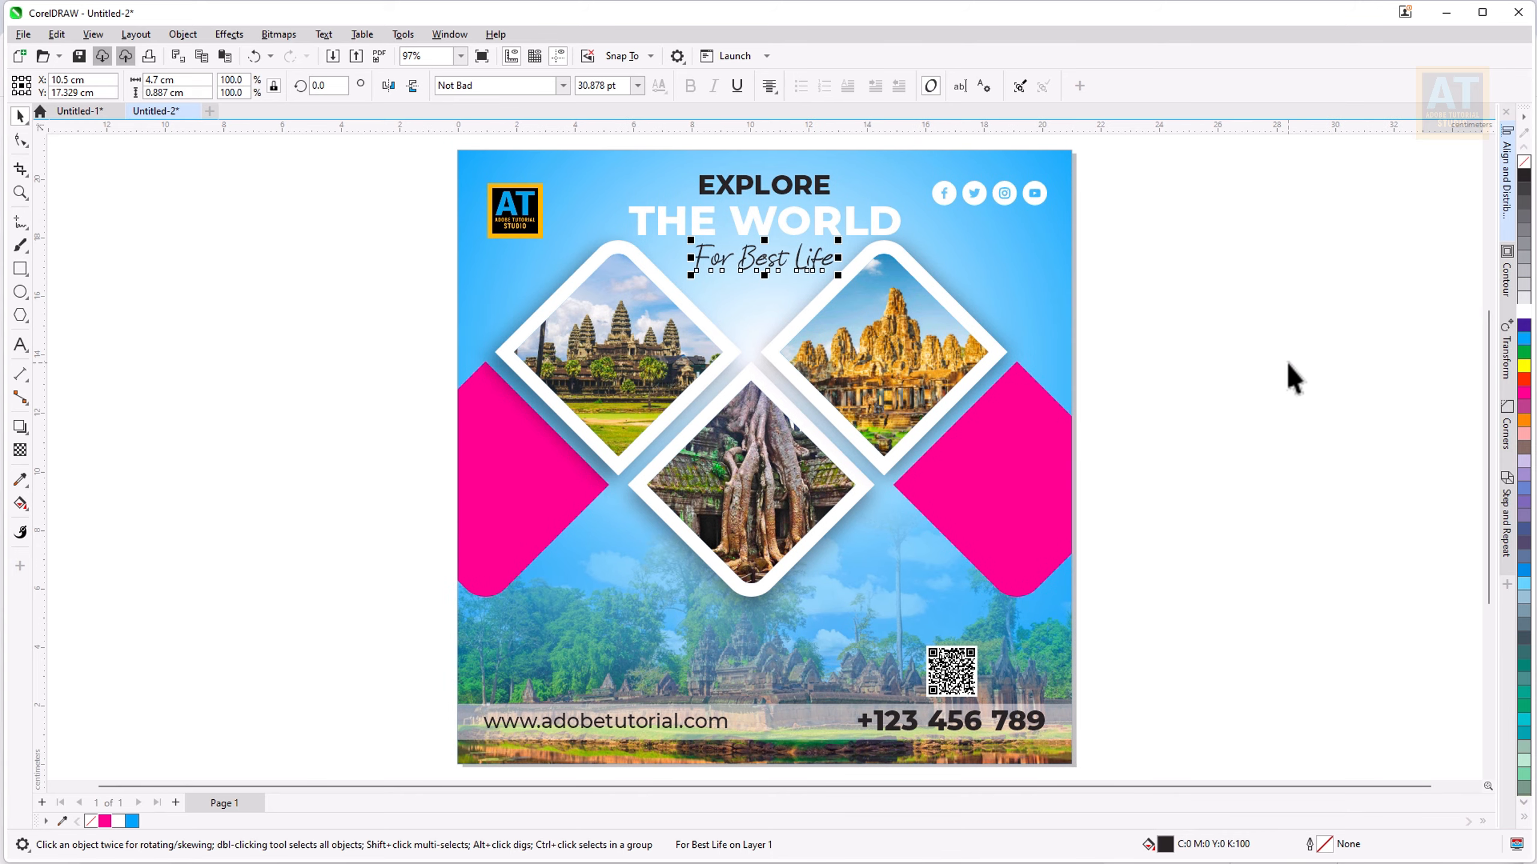